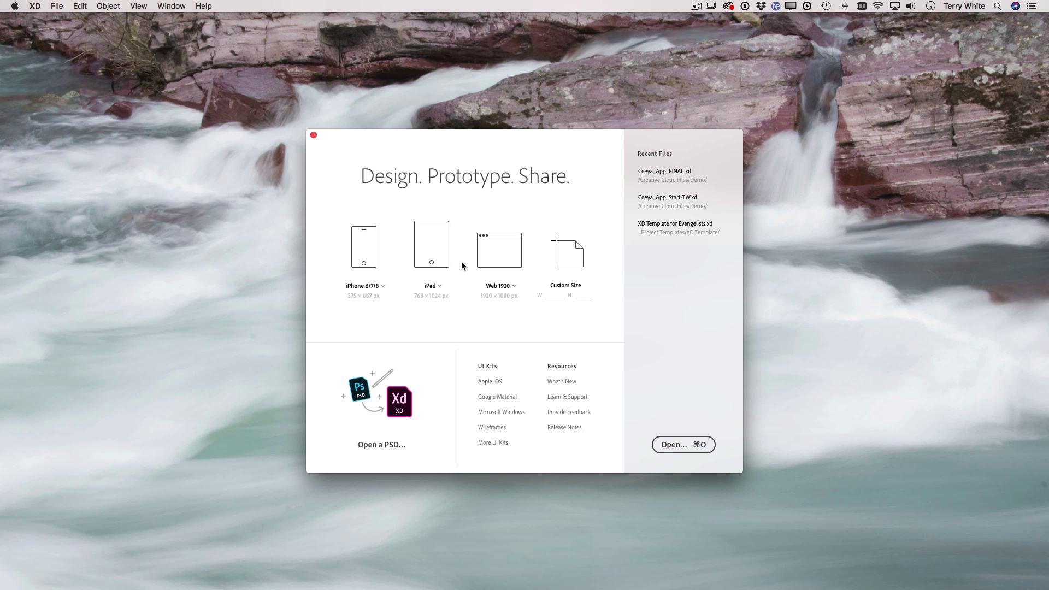
# Examine the preset artboard sizes offered for phone, tablet and web designs.
pyautogui.click(382, 286)
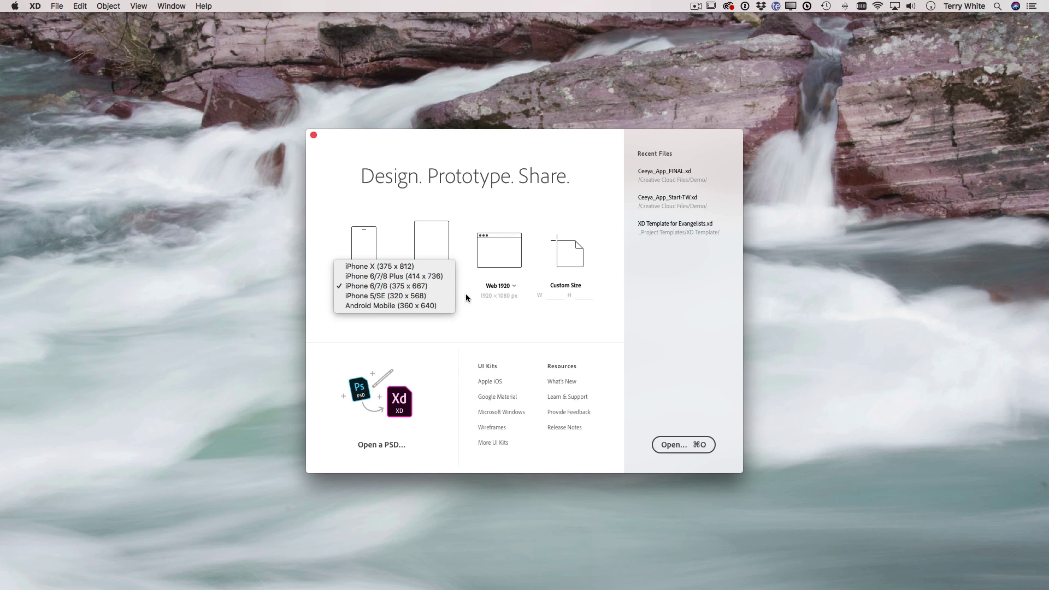
pyautogui.click(475, 307)
pyautogui.click(440, 287)
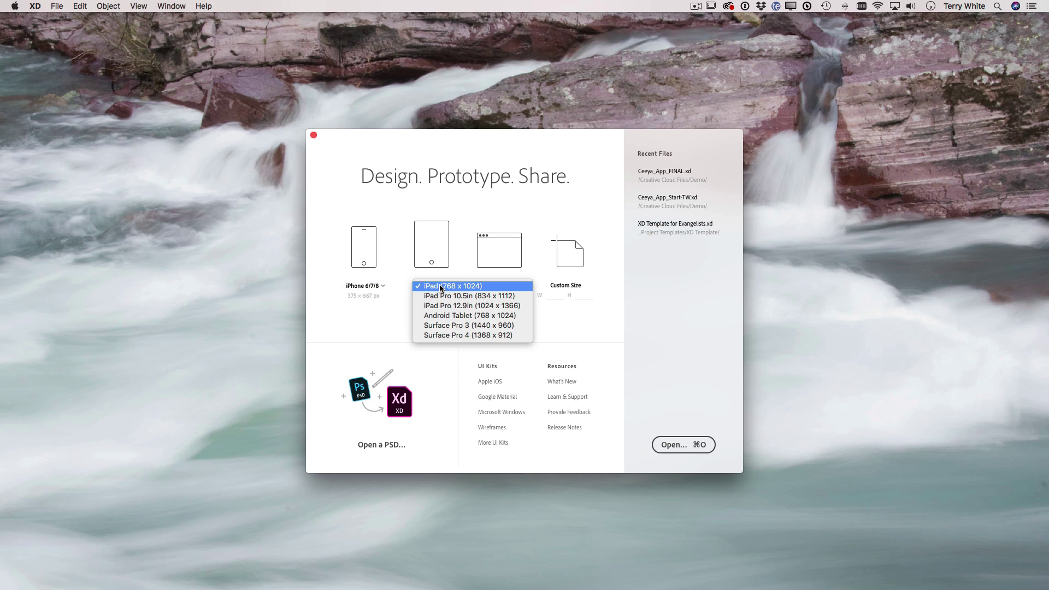
pyautogui.click(453, 347)
pyautogui.click(514, 285)
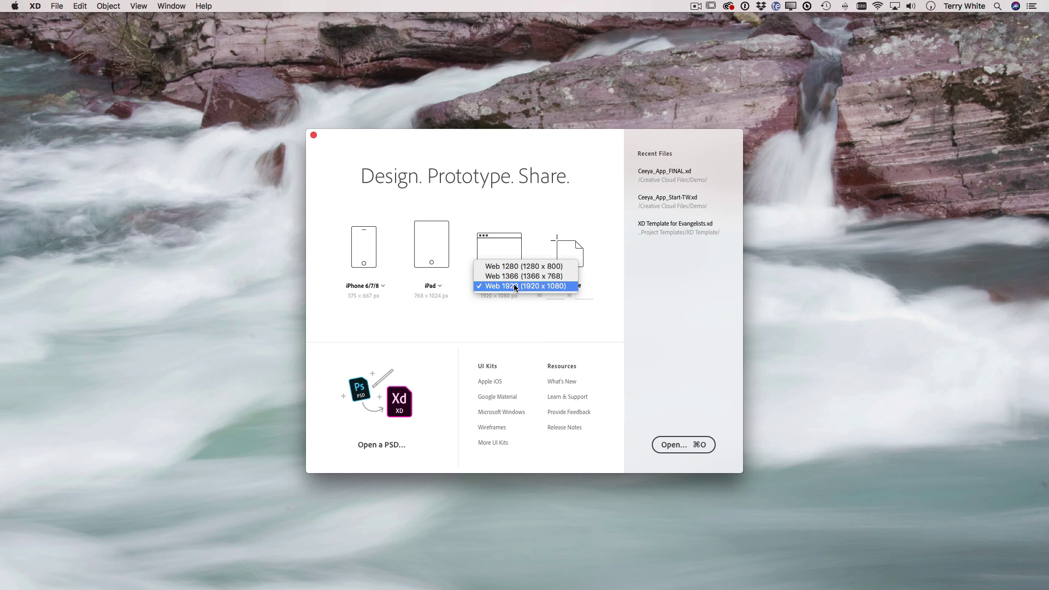
pyautogui.click(514, 312)
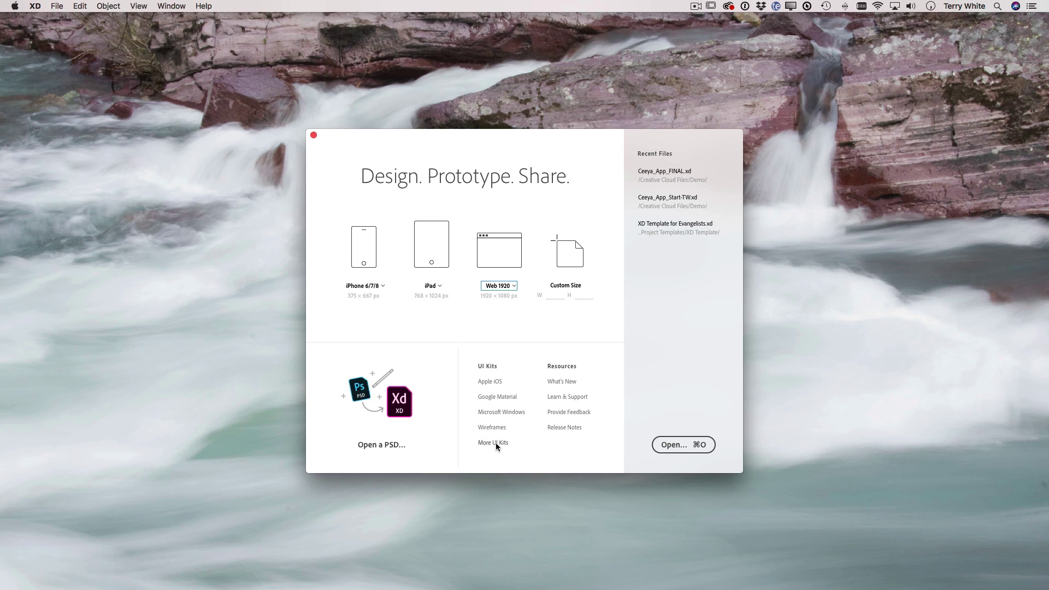
# Create a new document from the iPhone X (375 x 812) preset and extend its window to the full screen height.
pyautogui.click(382, 285)
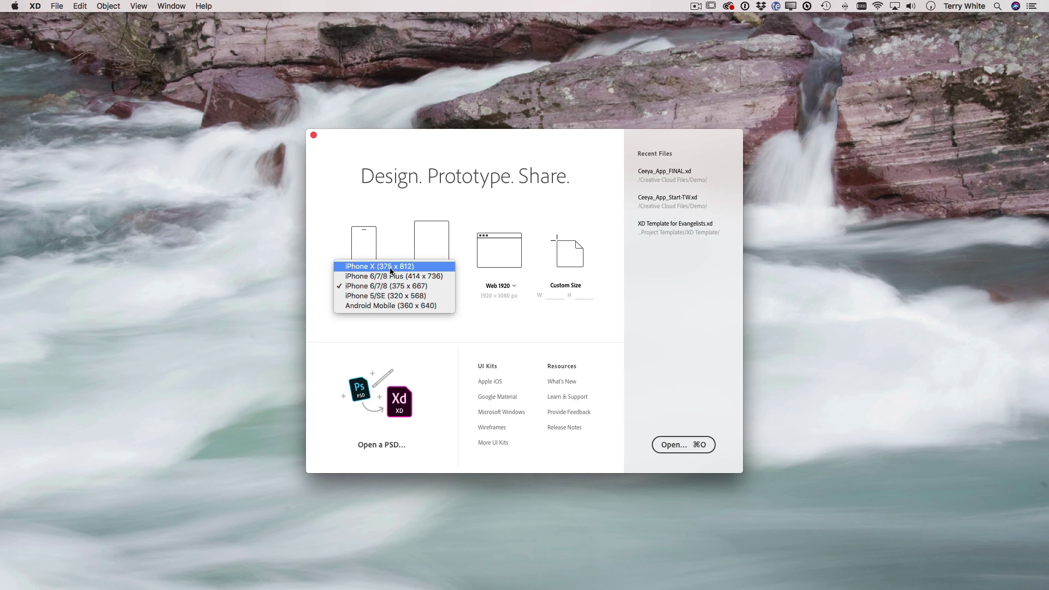
pyautogui.click(392, 270)
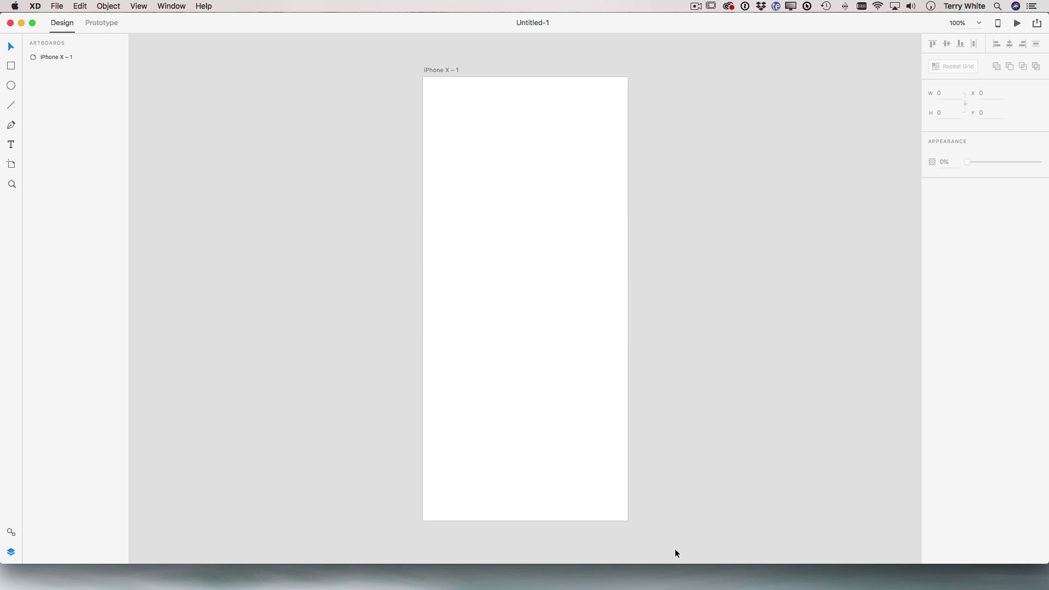
pyautogui.moveTo(686, 563); pyautogui.dragTo(685, 589)
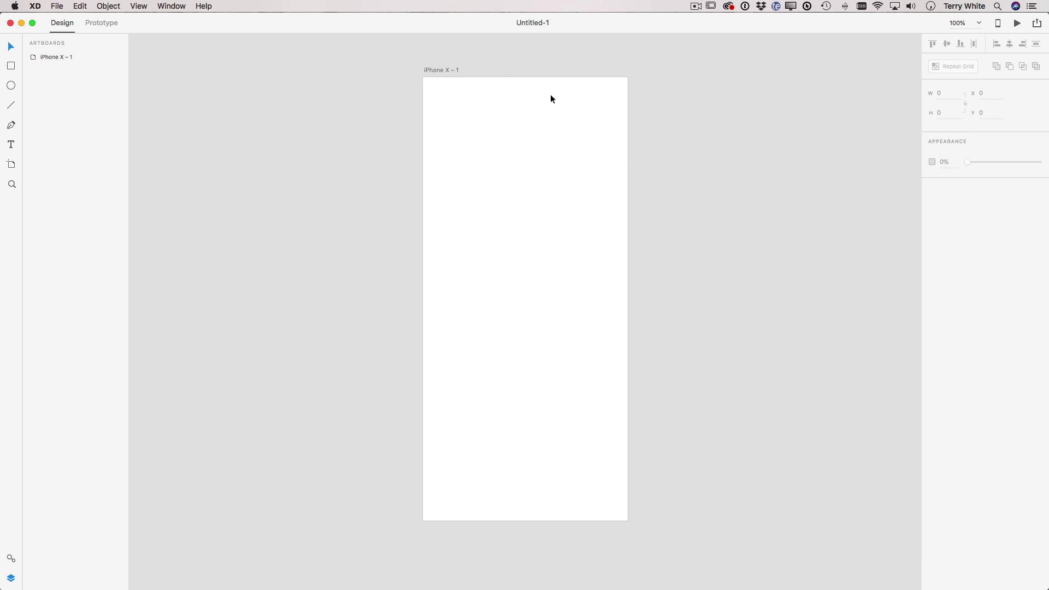
pyautogui.hscroll(2, 558, 117)
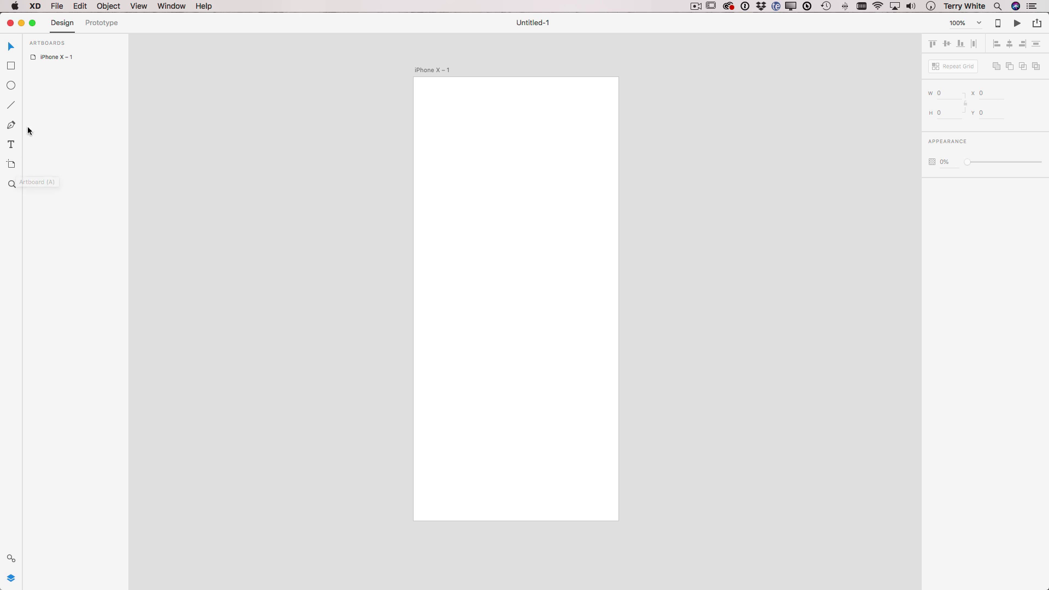
pyautogui.click(57, 5)
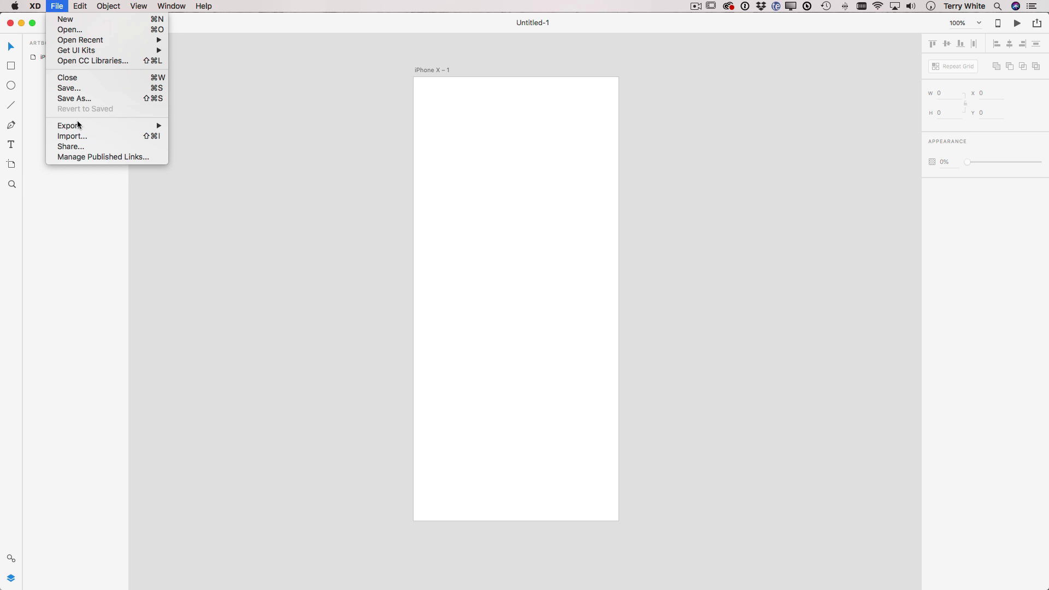
pyautogui.click(69, 5)
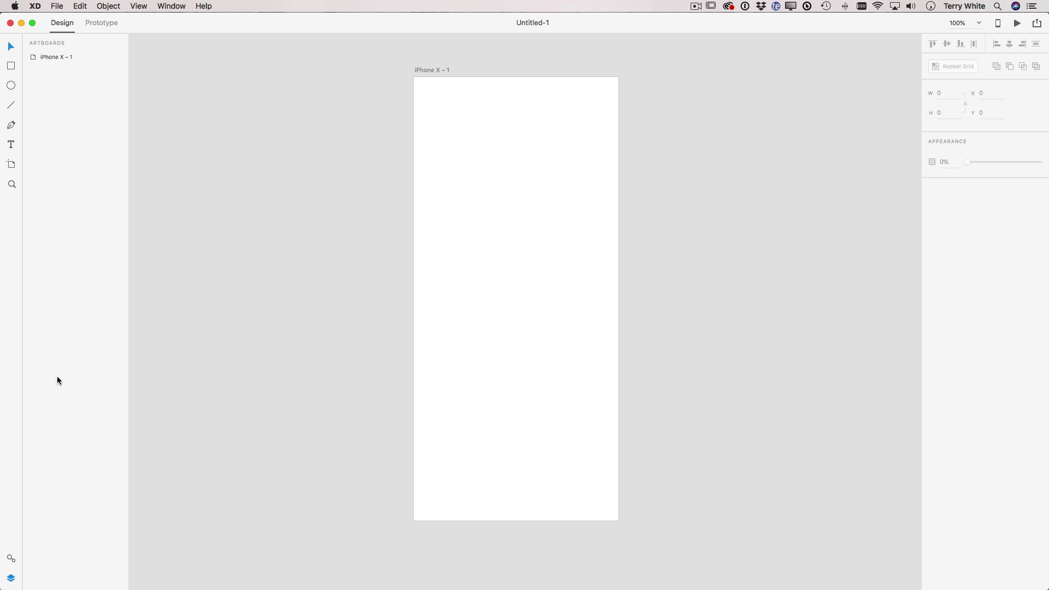
# Hide the artboard list and check the document's saved assets, leaving the canvas without a sidebar.
pyautogui.click(11, 578)
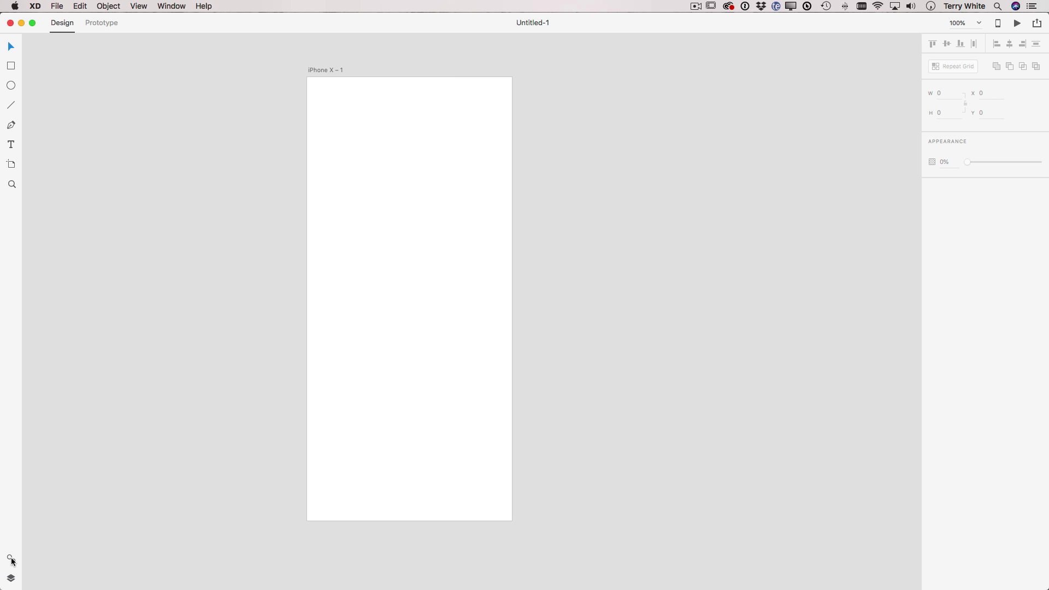
pyautogui.click(10, 559)
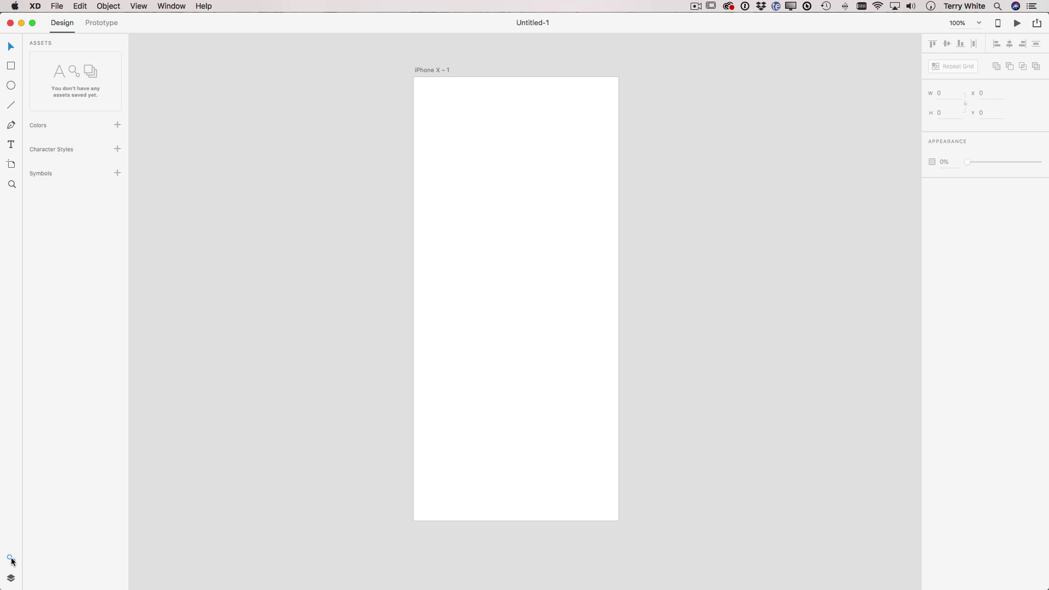
pyautogui.click(10, 558)
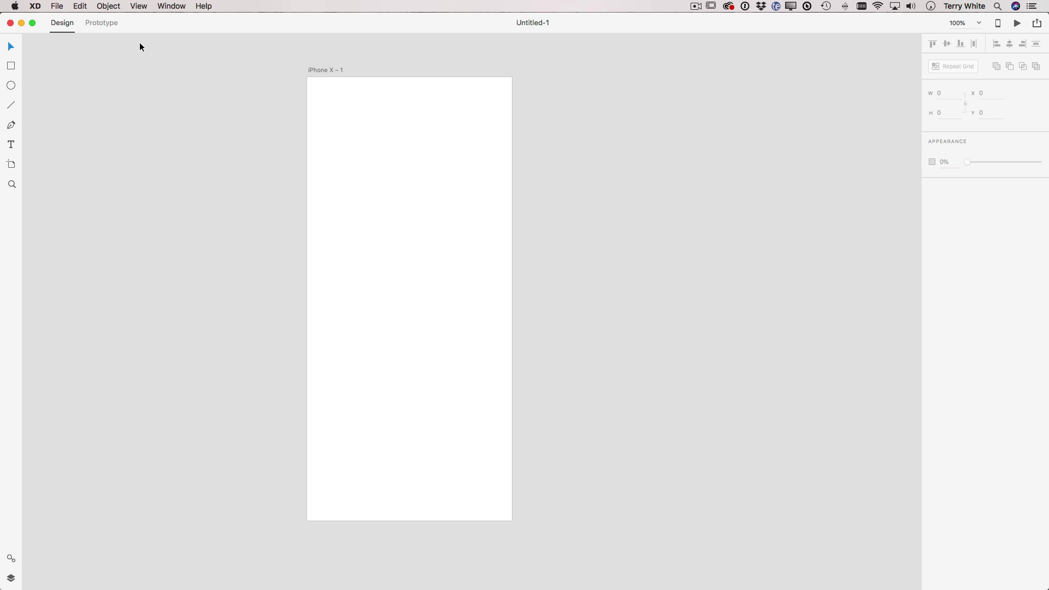
pyautogui.click(57, 7)
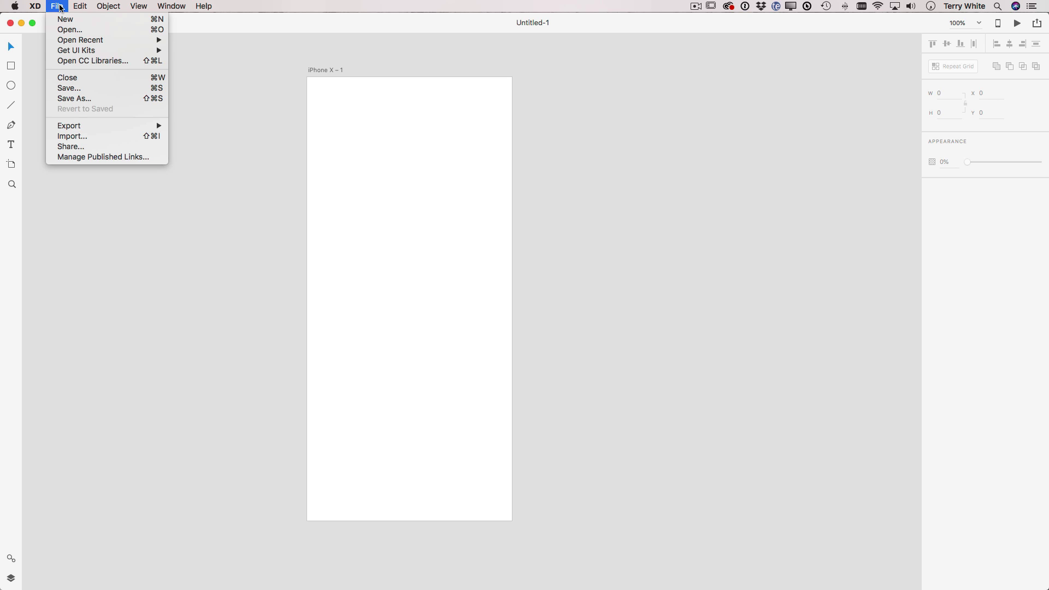
pyautogui.moveTo(94, 128)
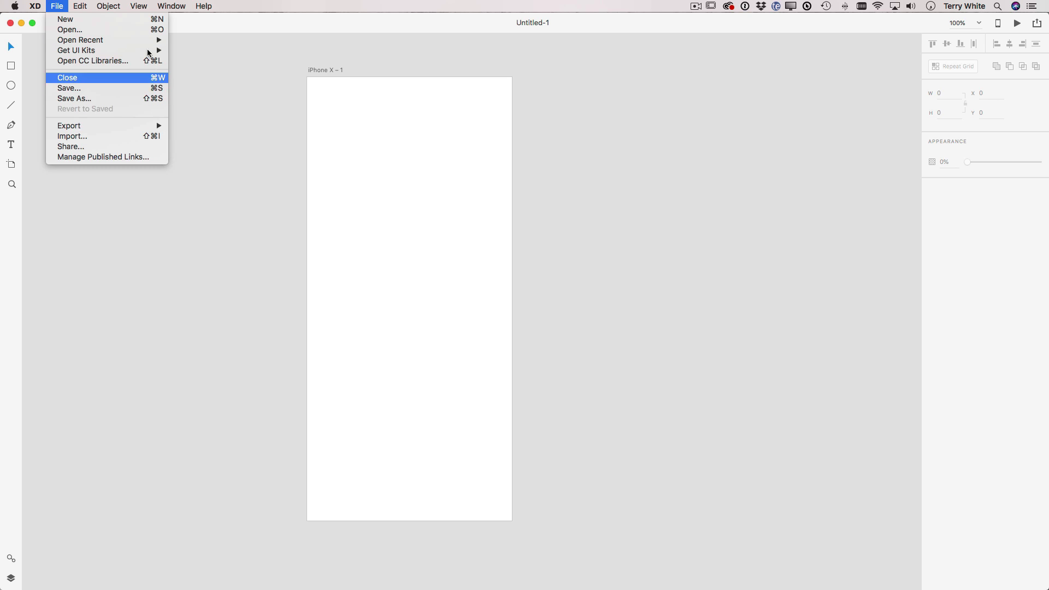
pyautogui.click(119, 4)
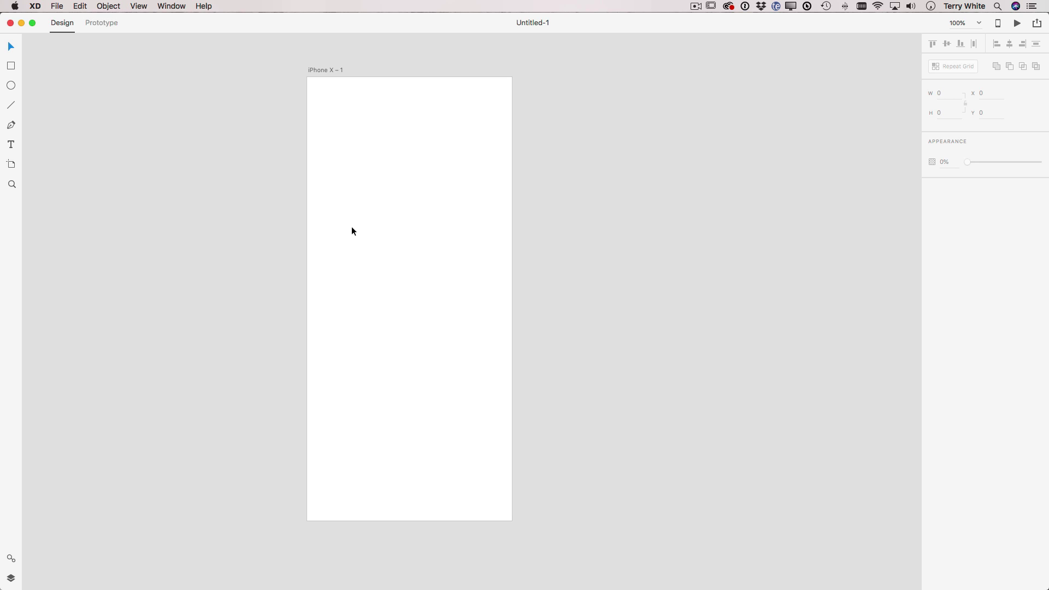
# Fill the iPhone X artboard with a solid dark red and deselect it.
pyautogui.click(12, 67)
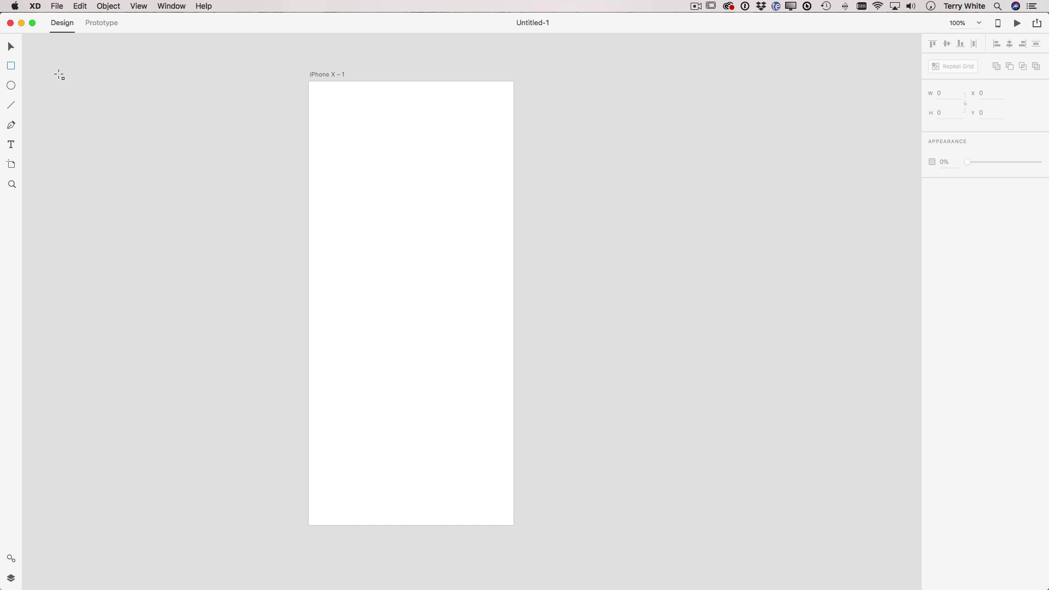
pyautogui.click(11, 47)
pyautogui.click(367, 188)
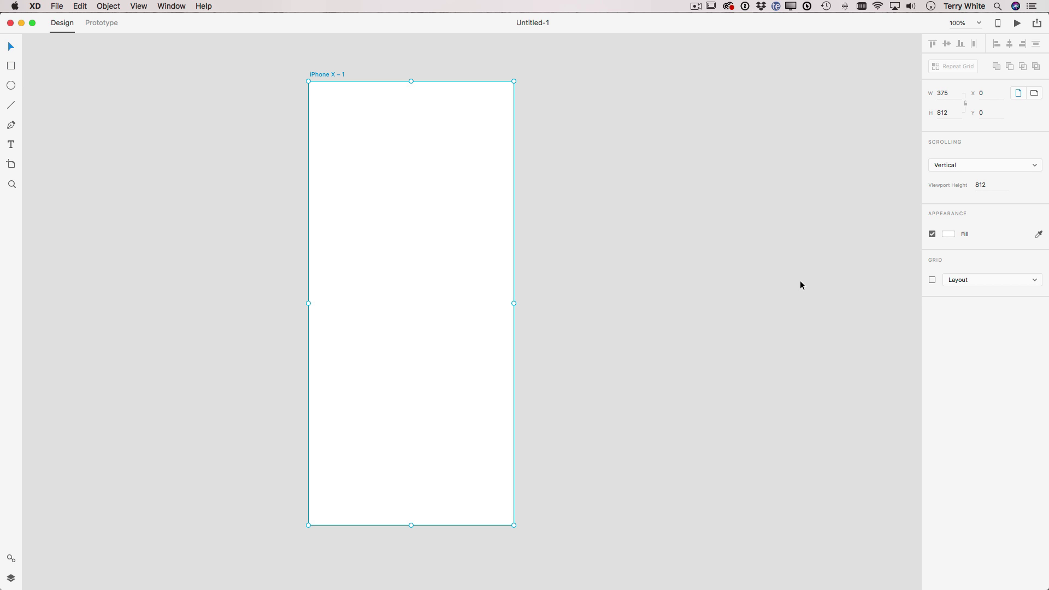
pyautogui.click(947, 235)
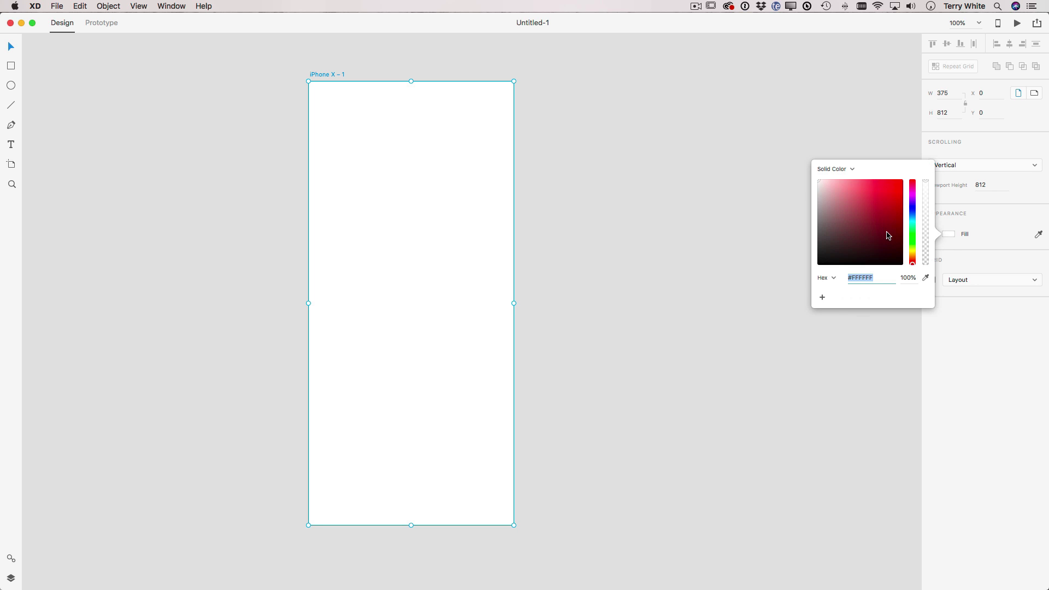
pyautogui.moveTo(890, 236)
pyautogui.mouseDown()
pyautogui.moveTo(892, 245)
pyautogui.moveTo(893, 234)
pyautogui.mouseUp()
pyautogui.click(656, 254)
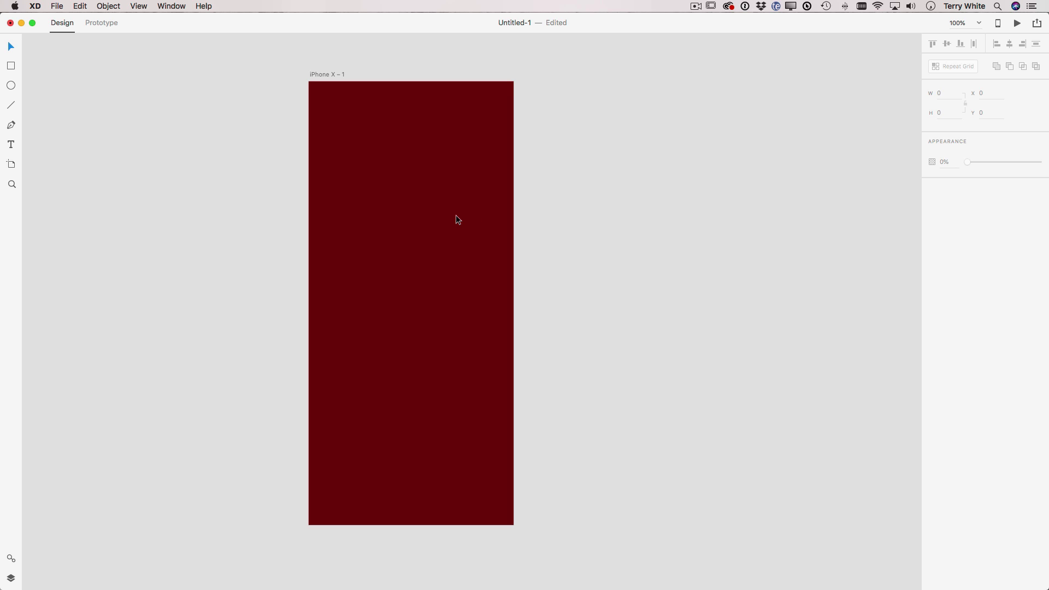
# Place the photo of children with a laptop and green chalkboard from the Adobe Stock Creative Cloud library onto the artboard.
pyautogui.click(56, 6)
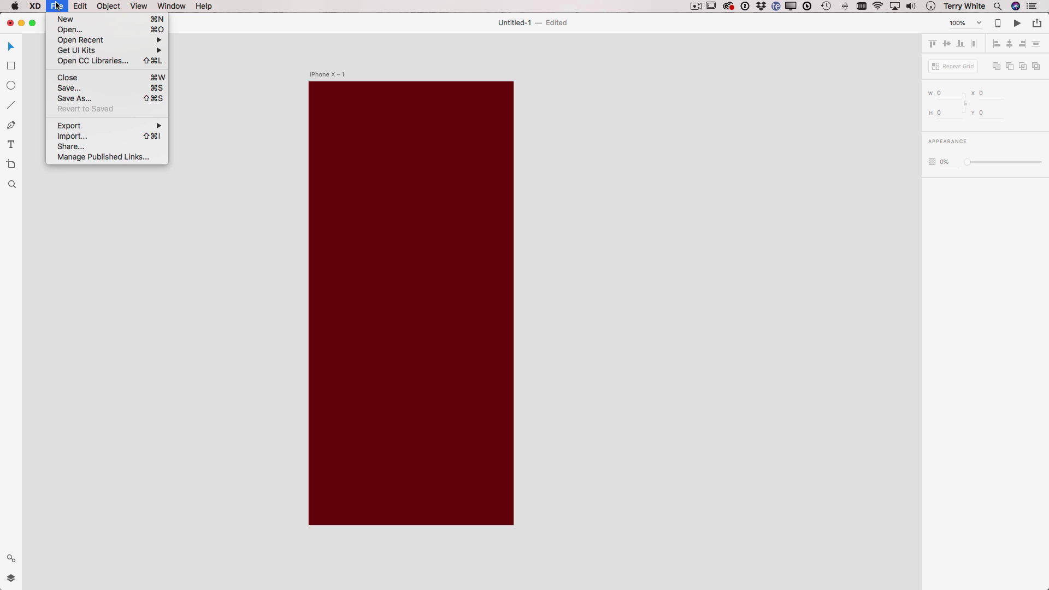
pyautogui.click(91, 61)
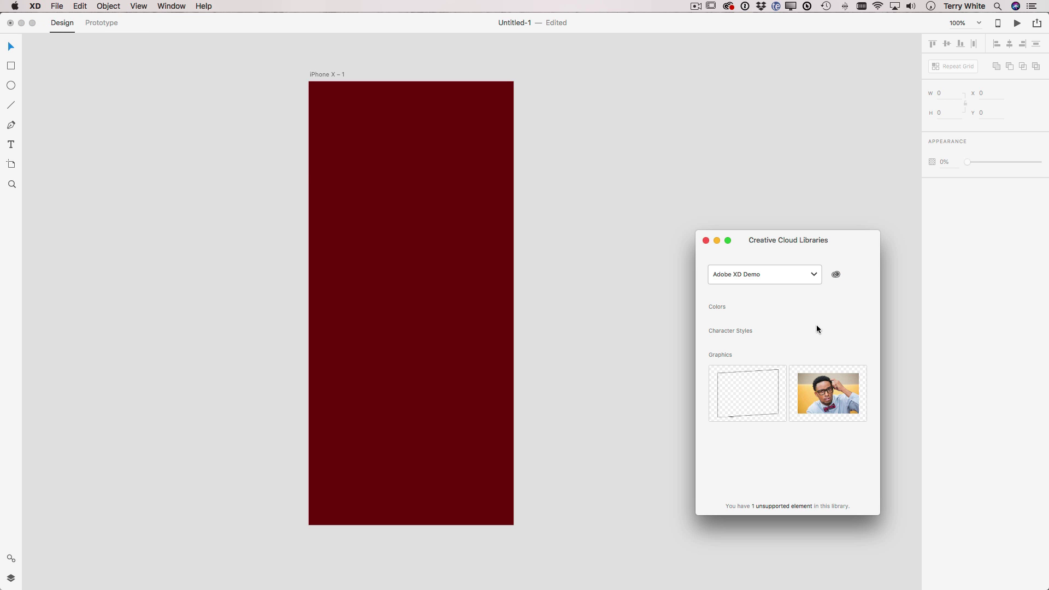
pyautogui.click(816, 275)
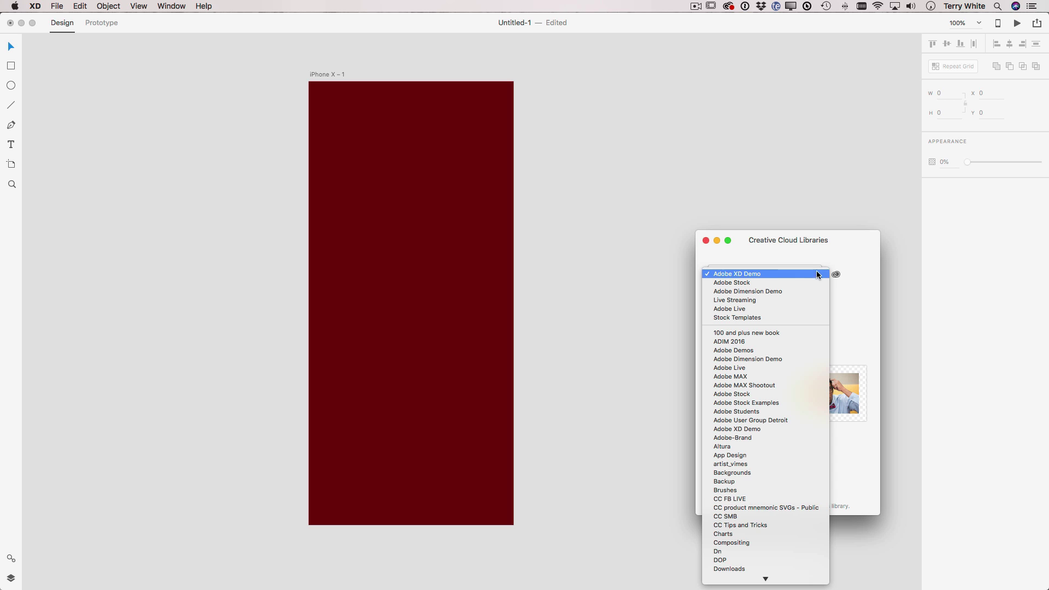
pyautogui.click(814, 282)
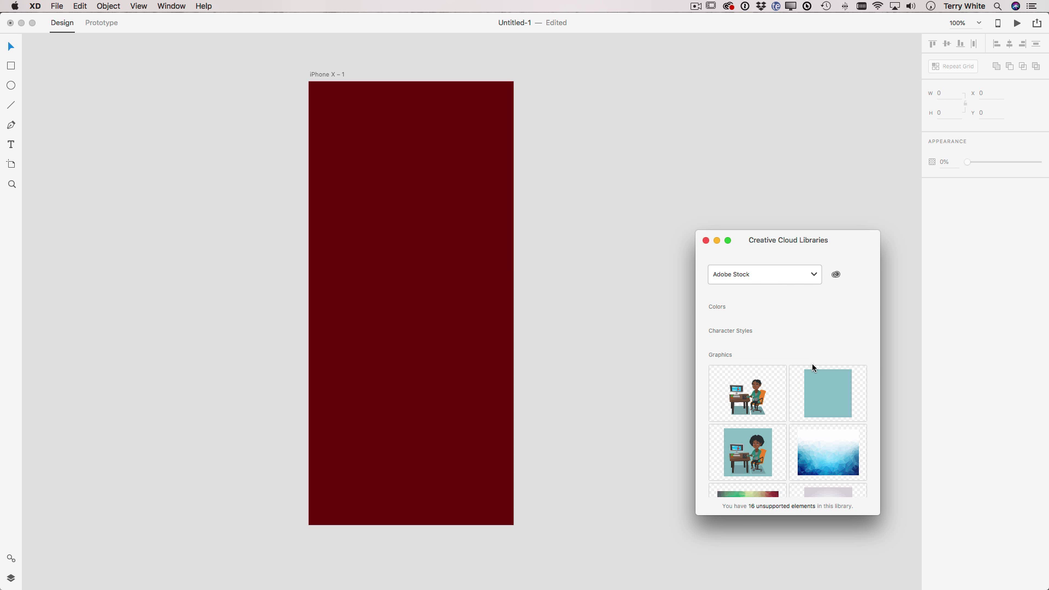
pyautogui.scroll(-10, 812, 367)
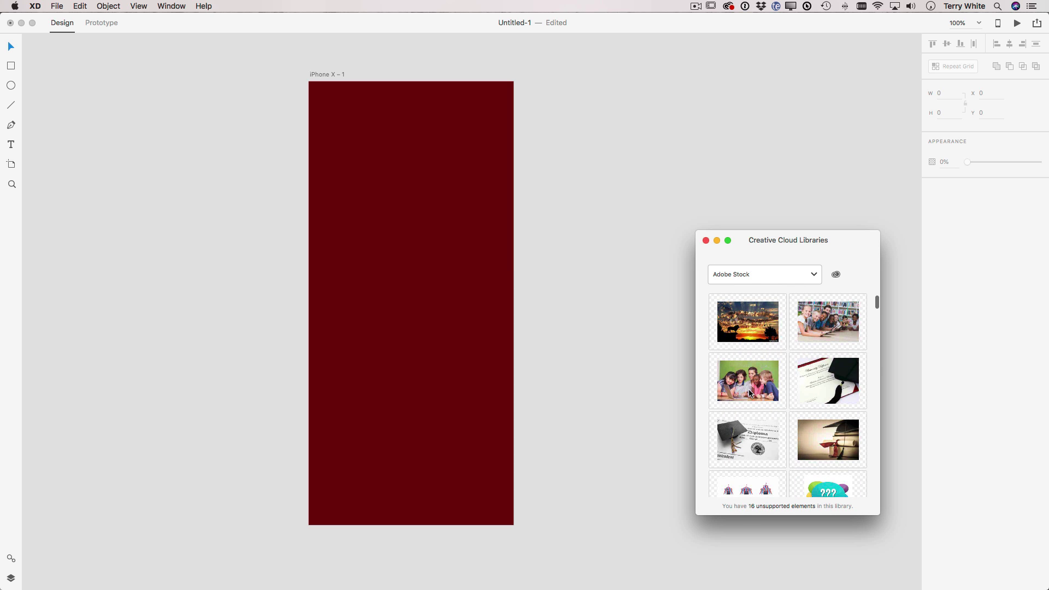
pyautogui.moveTo(749, 392); pyautogui.dragTo(481, 425)
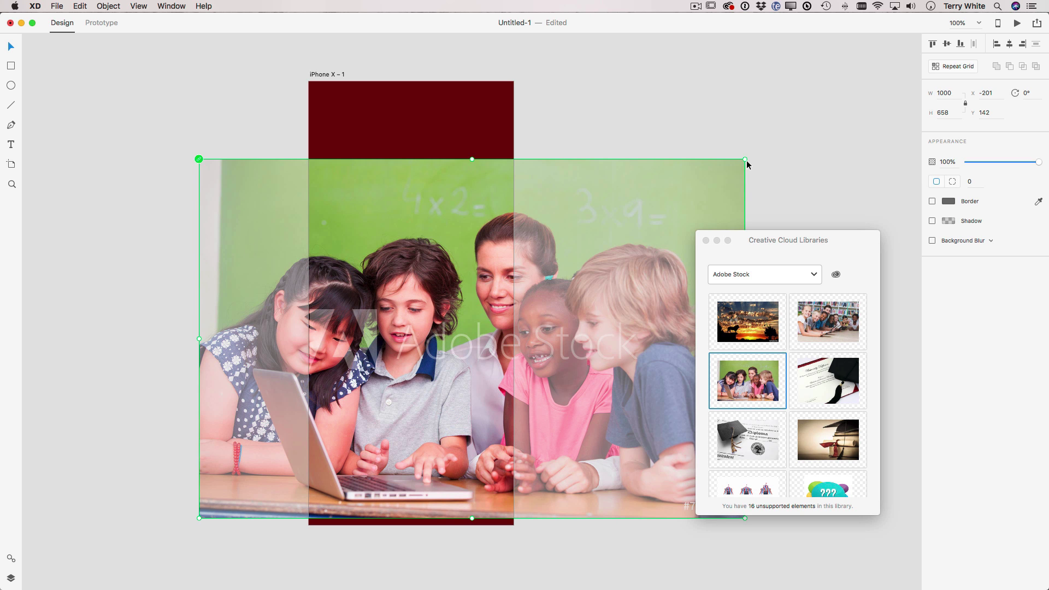
# Scale the photo to the artboard's full width, 375 by 247, and position it near the lower edge at X 0, Y 528.
pyautogui.moveTo(745, 160); pyautogui.dragTo(511, 273)
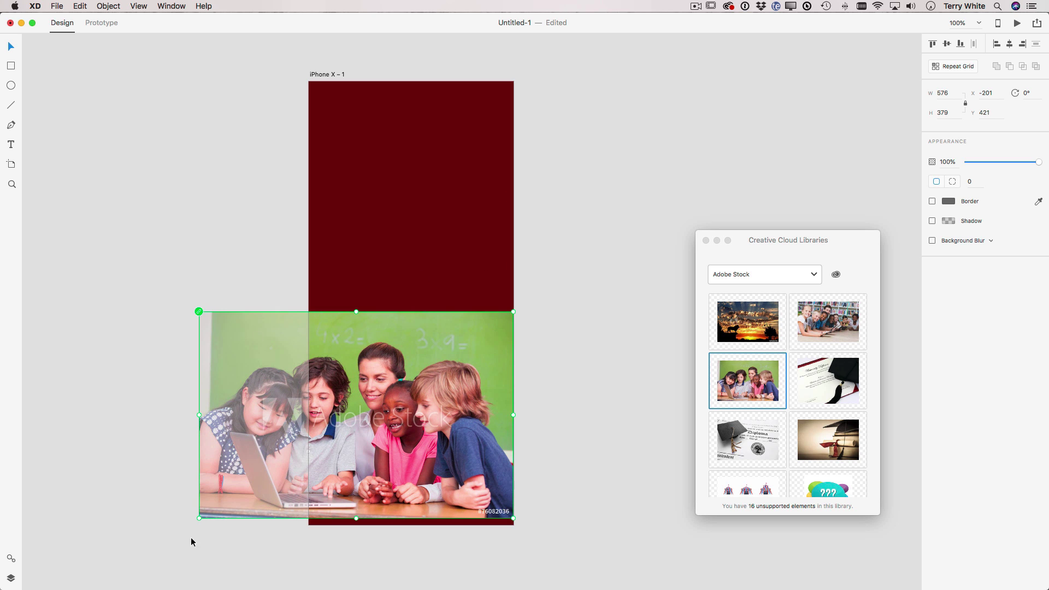
pyautogui.moveTo(198, 519); pyautogui.dragTo(309, 475)
pyautogui.moveTo(447, 433); pyautogui.dragTo(453, 495)
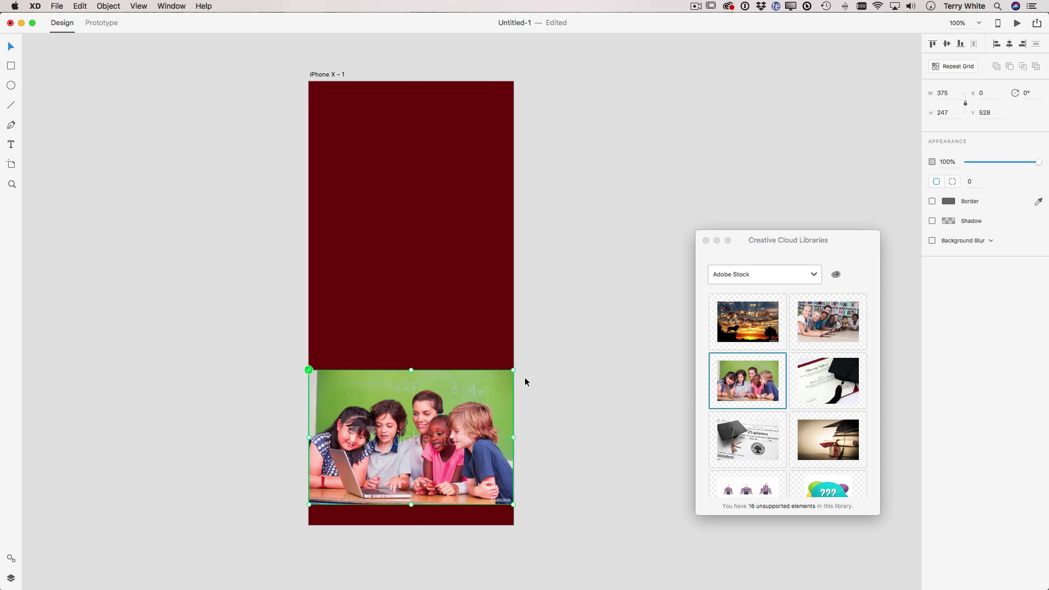
pyautogui.click(560, 243)
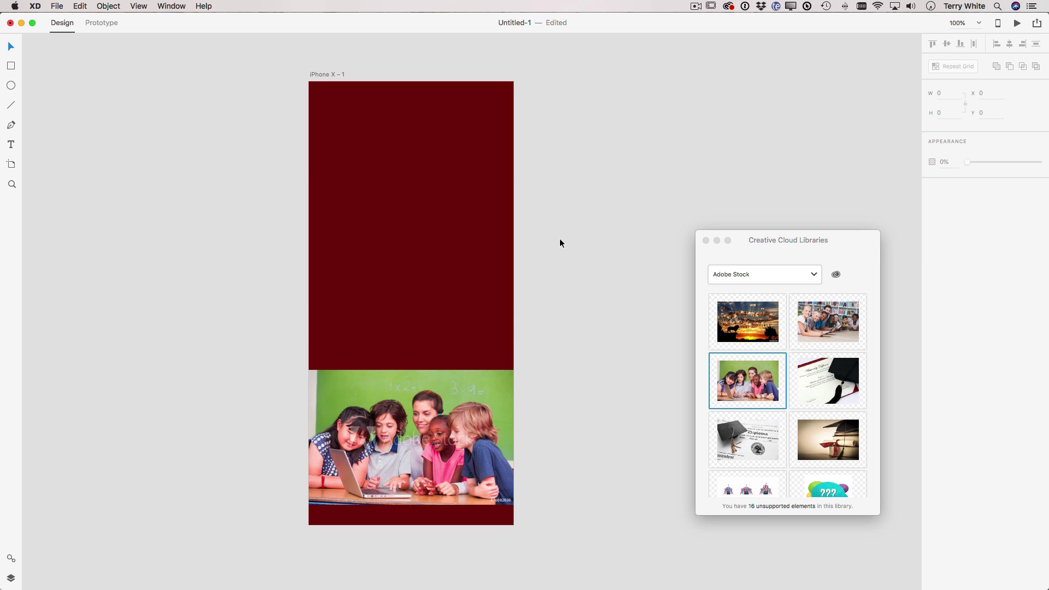
# Add the center-aligned text "Learn Adobe XD" on the dark red area above the photo.
pyautogui.click(11, 145)
pyautogui.click(404, 280)
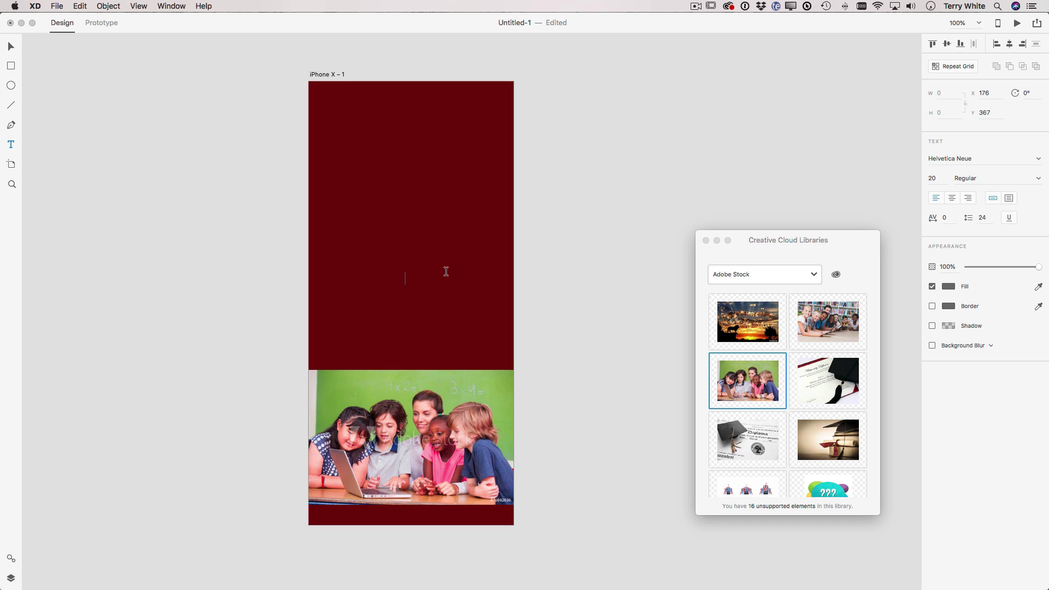
pyautogui.write('Le')
pyautogui.click(952, 198)
pyautogui.write('arn Adobe XD')
# Set the fill of the whole "Learn Adobe XD" text to white (#FFFFFF), moving the library window clear of the color picker.
pyautogui.press('super+a')
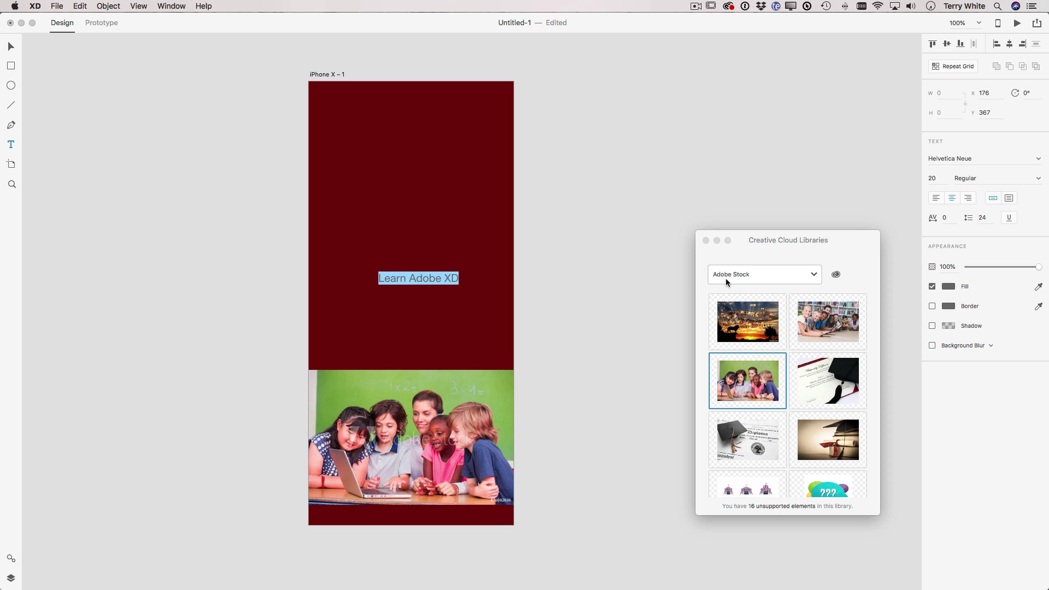
pyautogui.click(950, 289)
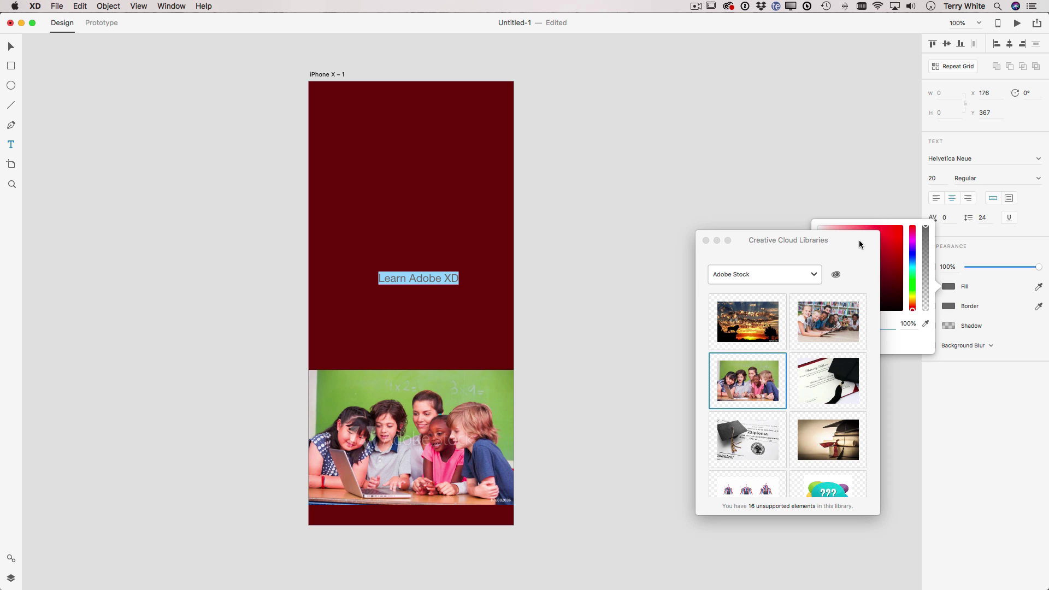
pyautogui.moveTo(859, 241); pyautogui.dragTo(726, 276)
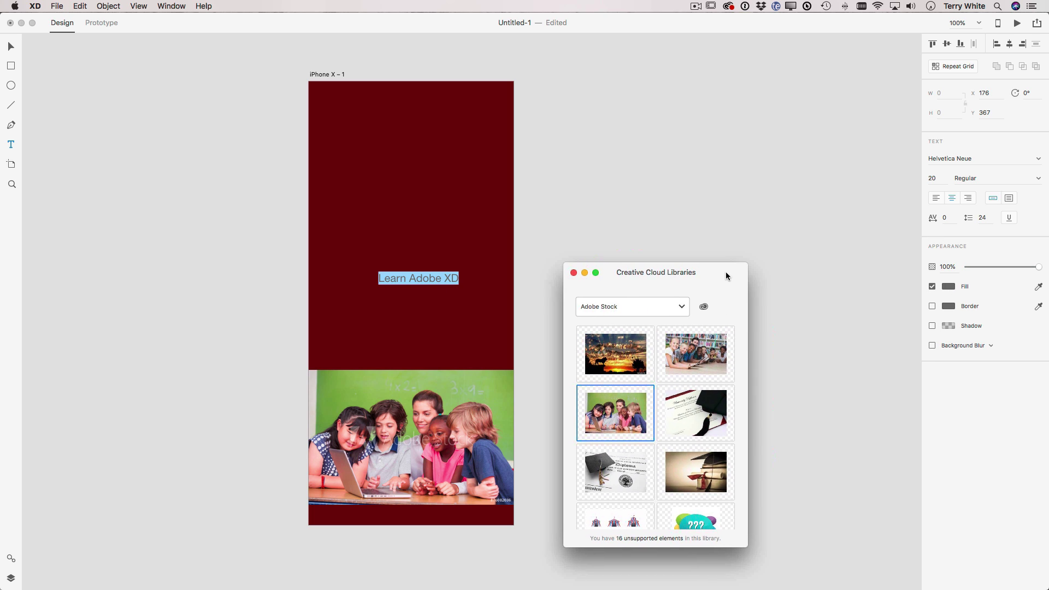
pyautogui.click(949, 286)
pyautogui.moveTo(839, 259); pyautogui.dragTo(806, 220)
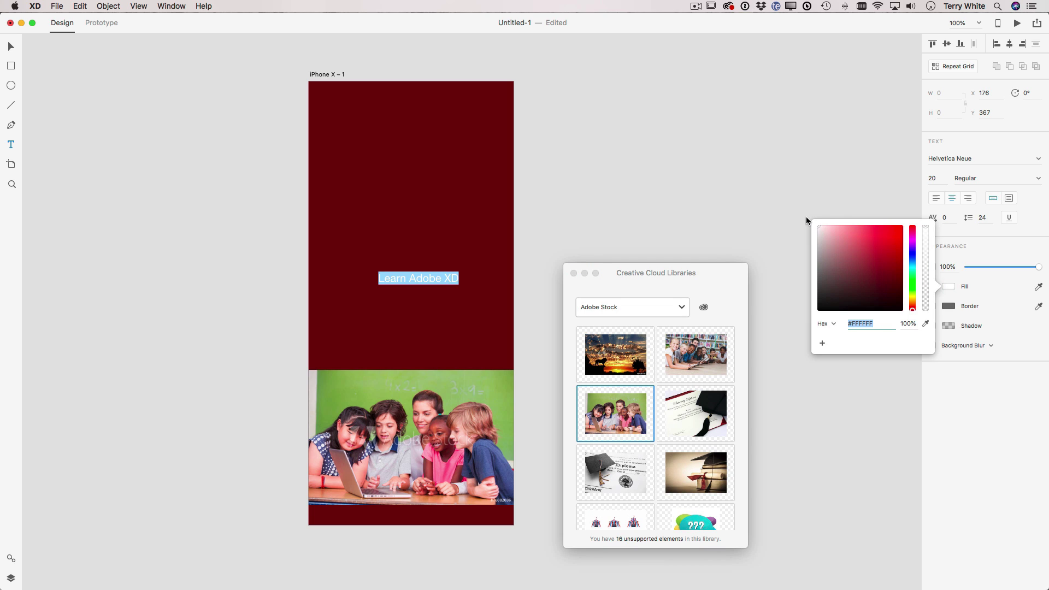
# Set the "Learn Adobe XD" text's font to Effra with the Medium weight.
pyautogui.click(982, 179)
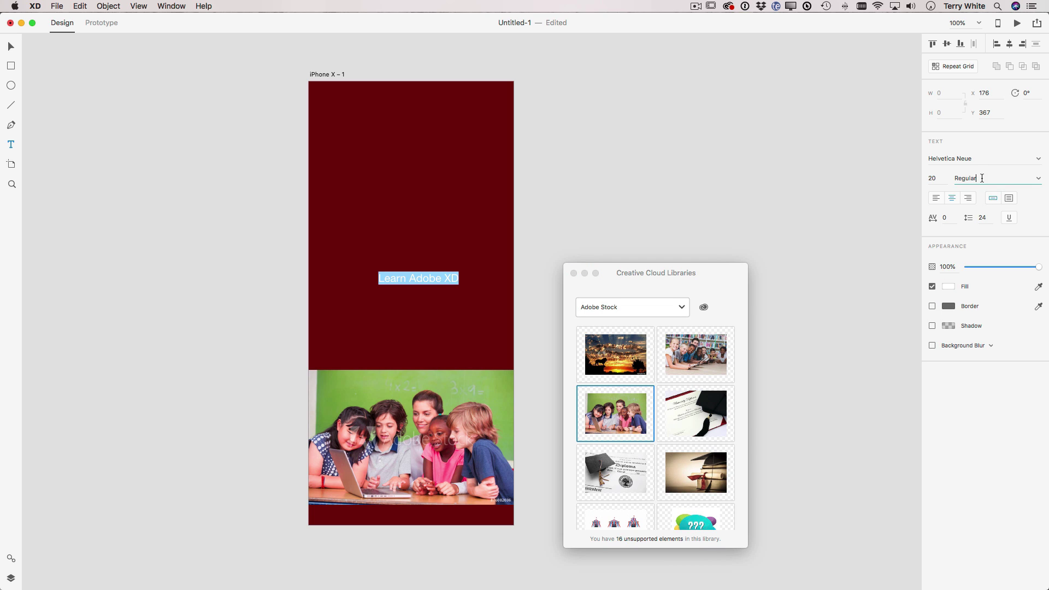
pyautogui.click(1038, 178)
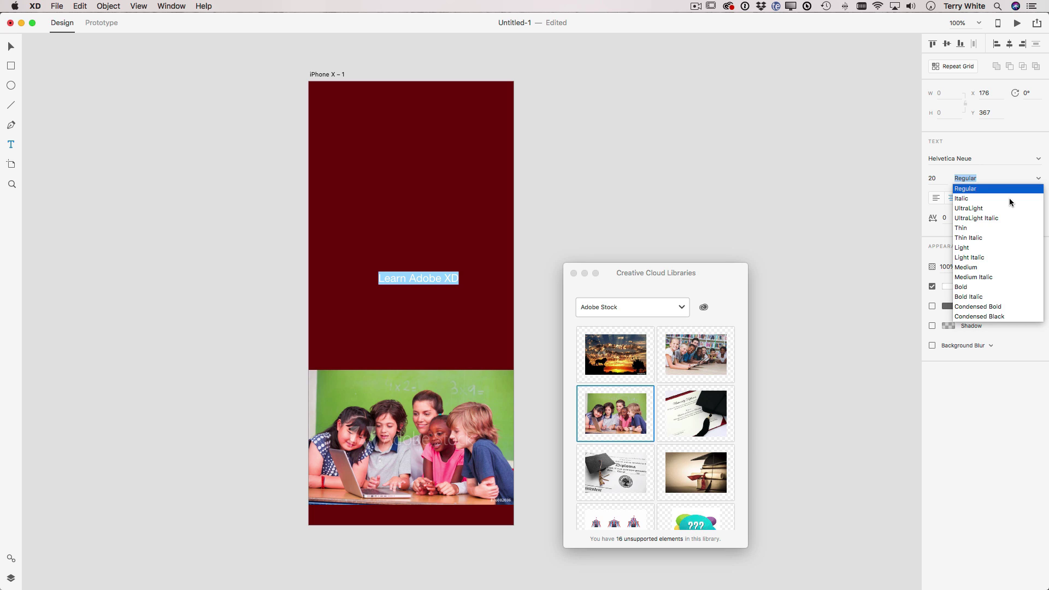
pyautogui.click(982, 172)
pyautogui.click(1038, 158)
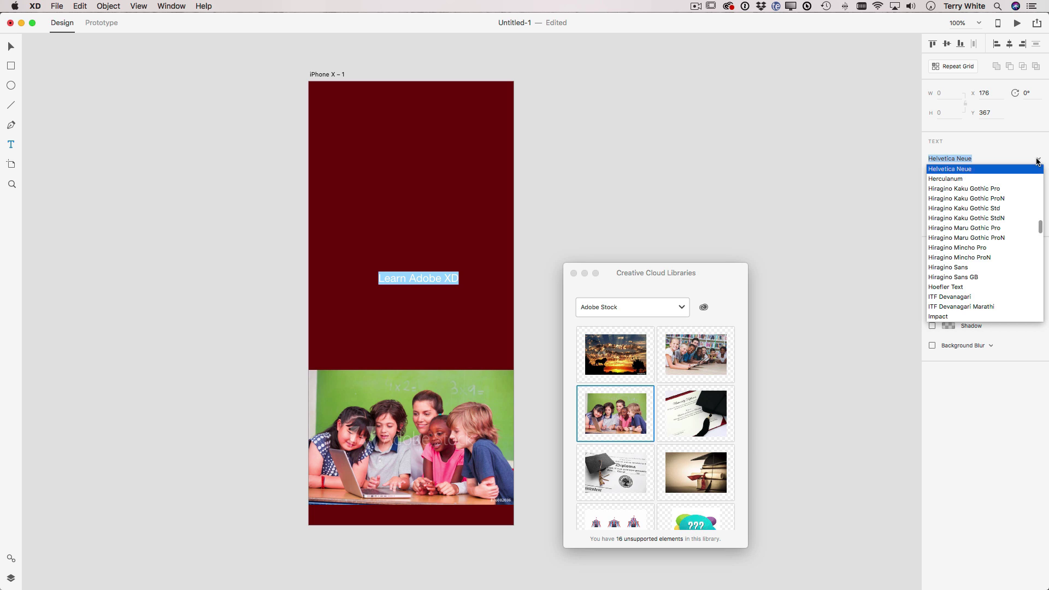
pyautogui.scroll(10, 997, 197)
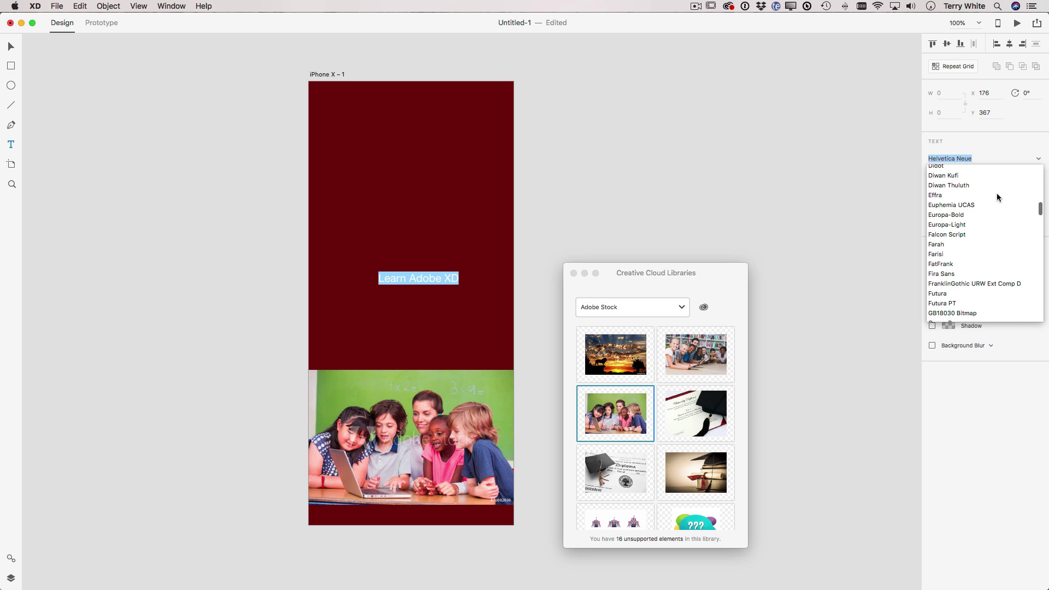
pyautogui.scroll(10, 997, 197)
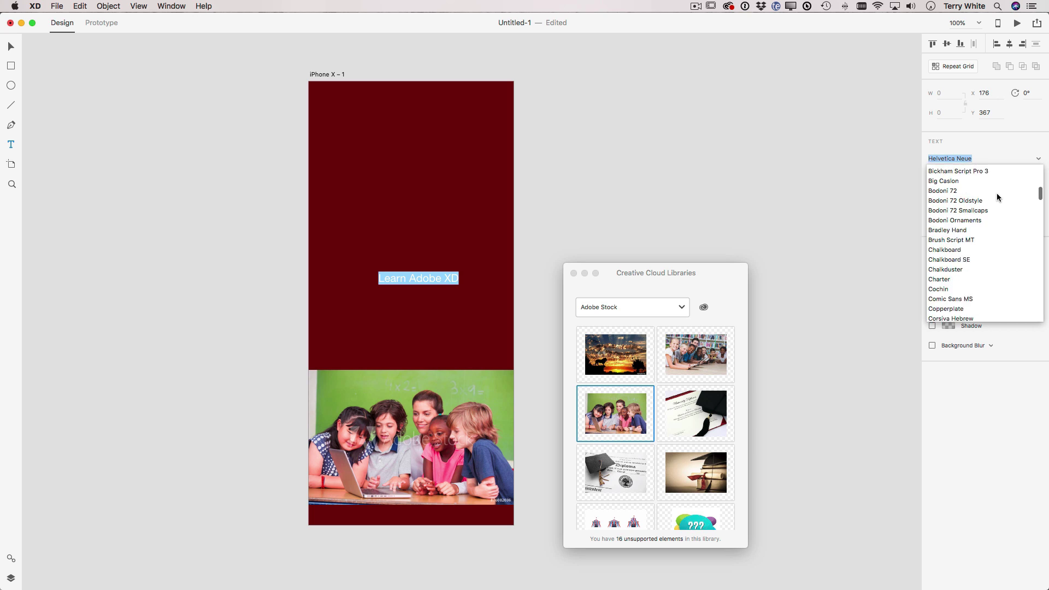
pyautogui.scroll(-10, 998, 197)
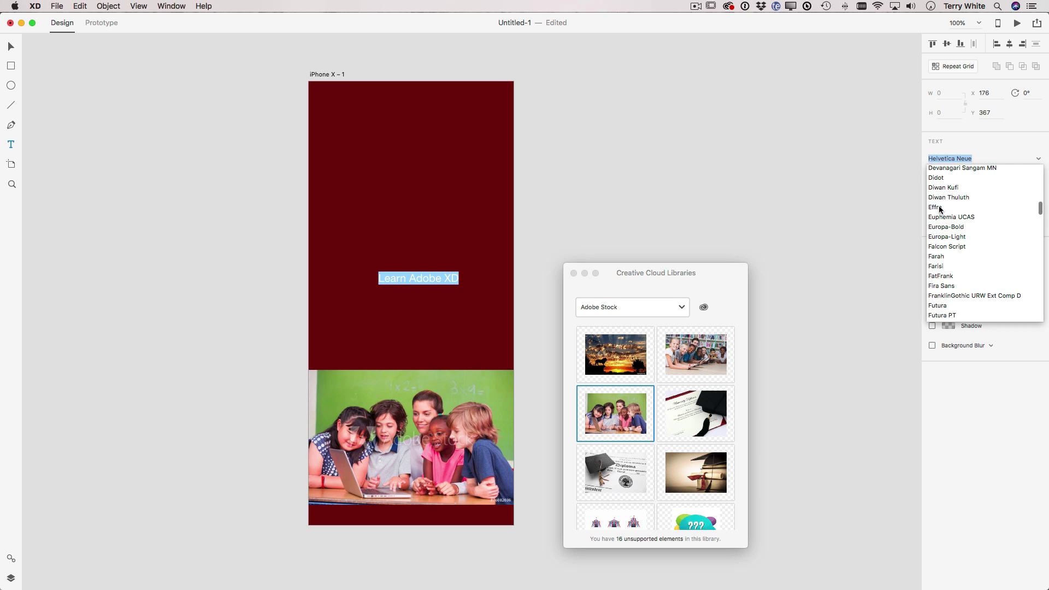
pyautogui.click(939, 208)
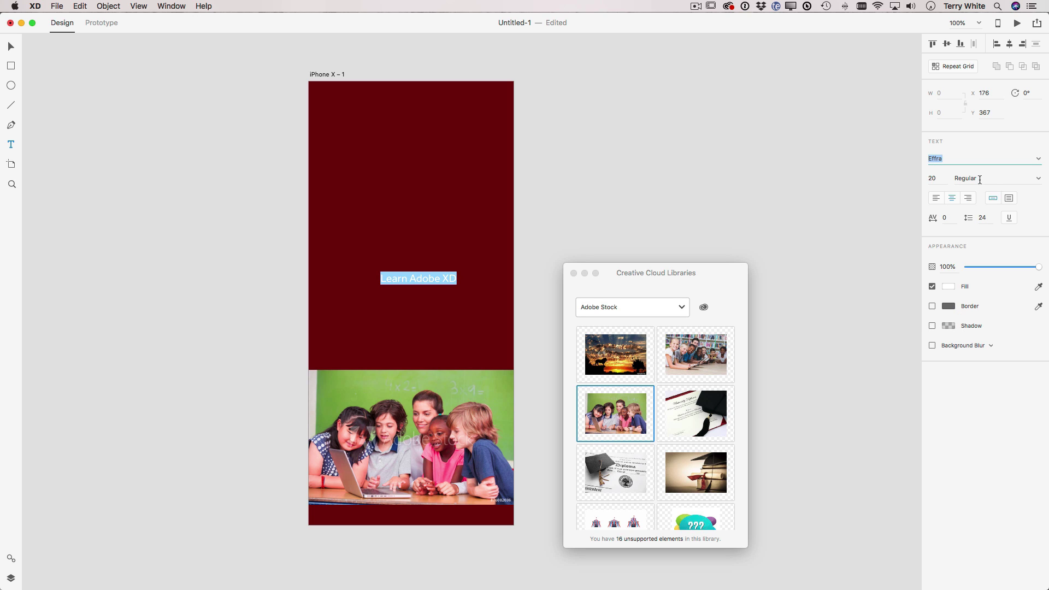
pyautogui.click(1038, 179)
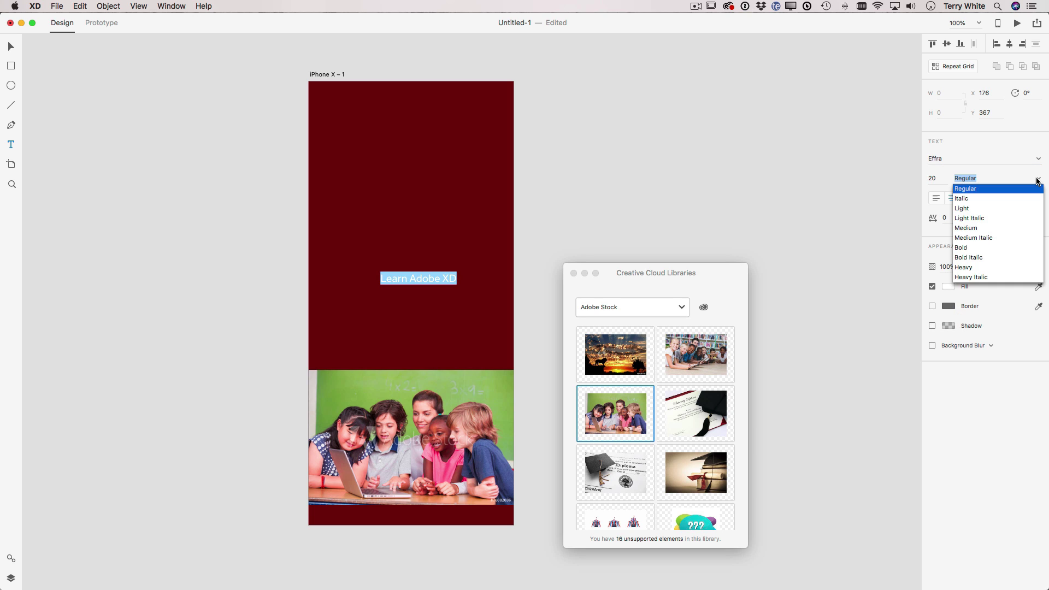
pyautogui.click(979, 228)
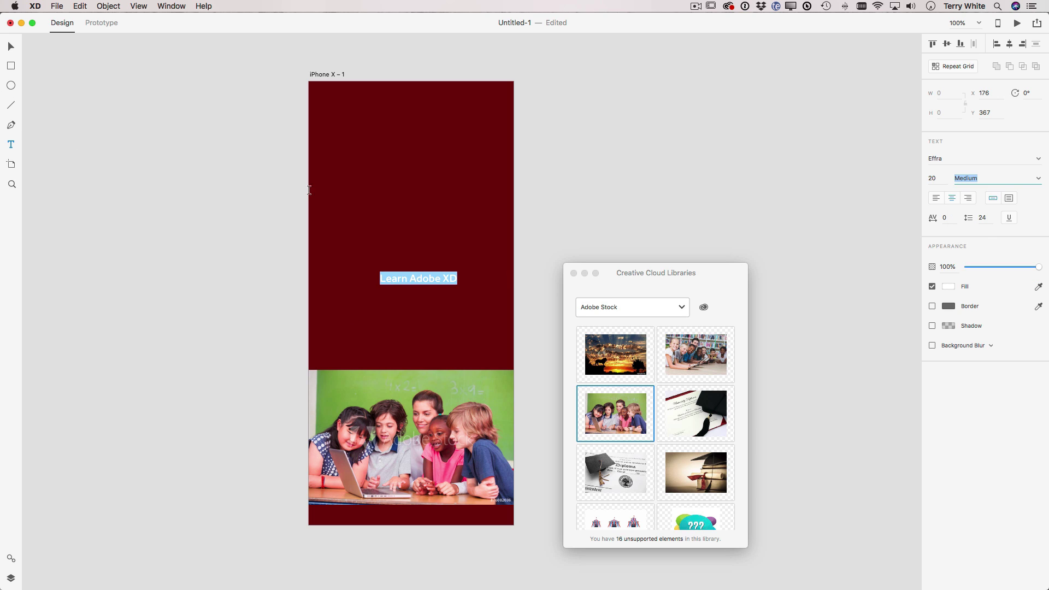
# Move the "Learn Adobe XD" heading down toward the photo, to X 117, Y 394.
pyautogui.click(11, 67)
pyautogui.press('Escape')
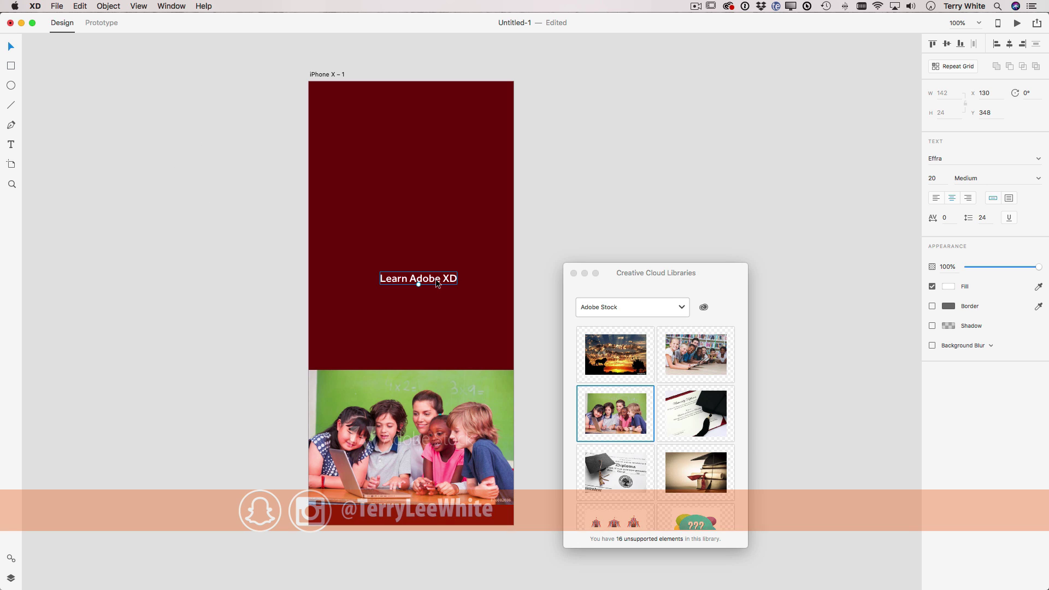
pyautogui.moveTo(438, 283); pyautogui.dragTo(430, 305)
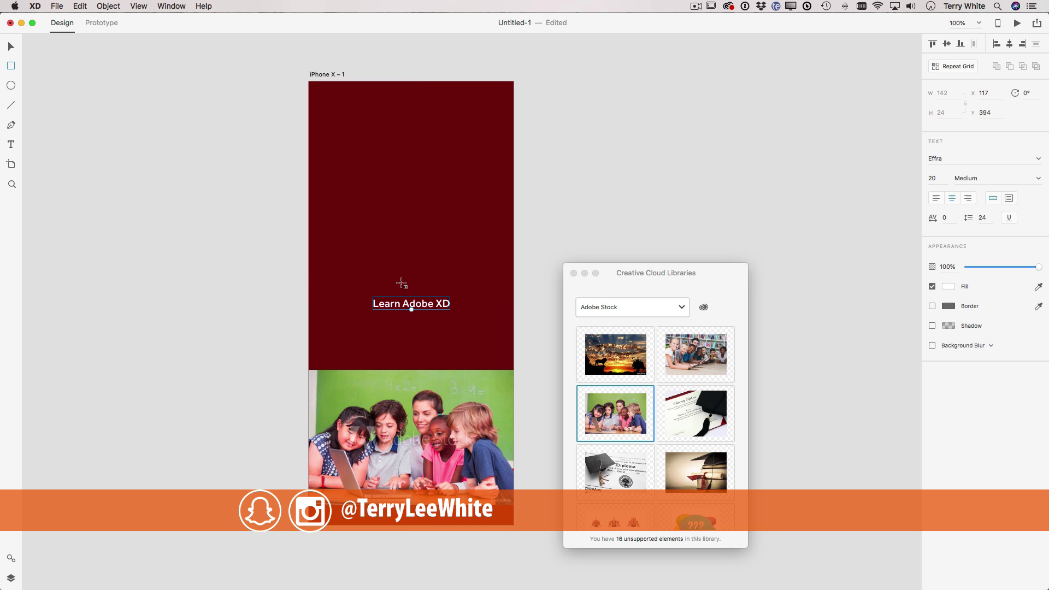
# Draw a white rectangle of 80 by 113 just above the heading, aligned with its left edge at X 117, Y 264.
pyautogui.moveTo(373, 288); pyautogui.dragTo(416, 225)
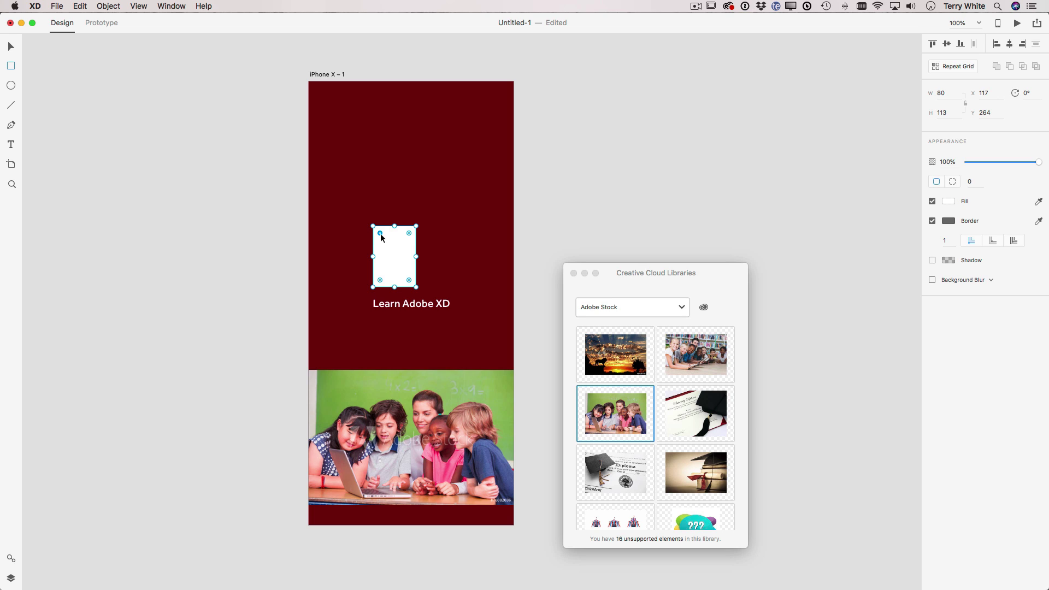
pyautogui.moveTo(381, 234)
pyautogui.mouseDown()
pyautogui.moveTo(392, 251)
pyautogui.moveTo(380, 244)
pyautogui.mouseUp()
pyautogui.moveTo(402, 268); pyautogui.dragTo(408, 279)
pyautogui.click(10, 47)
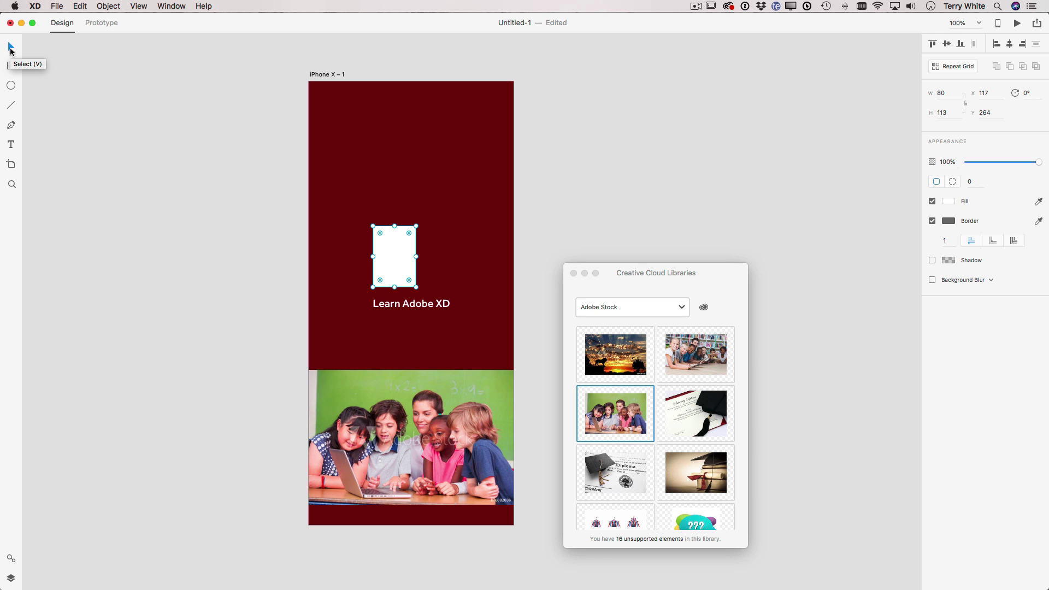
# Edit the rectangle's path by raising its two left corner points about 26 units, forming a slanted book page.
pyautogui.doubleClick(389, 265)
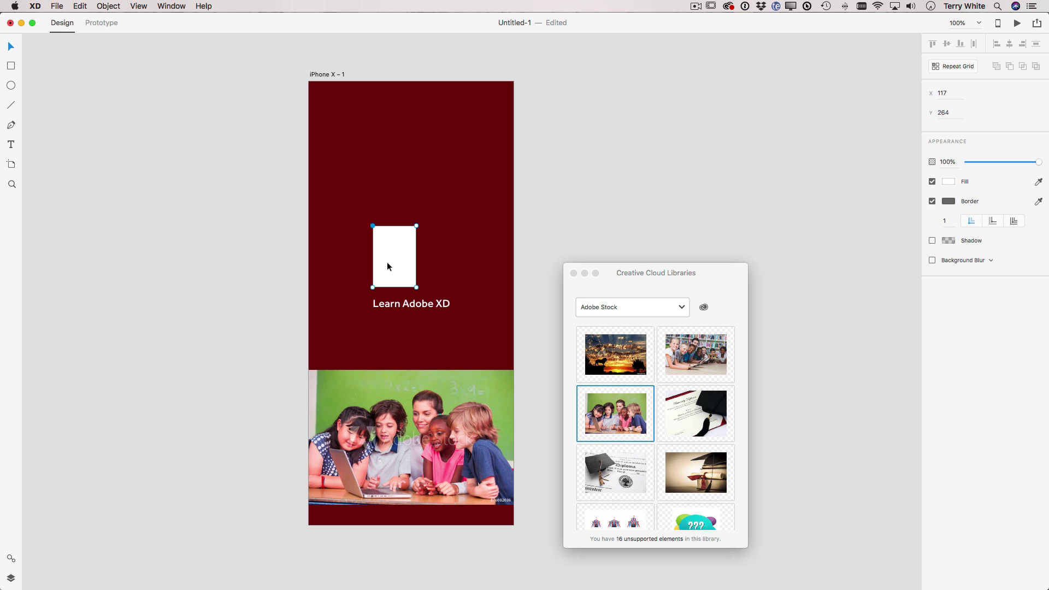
pyautogui.click(373, 289)
pyautogui.moveTo(372, 288); pyautogui.dragTo(373, 273)
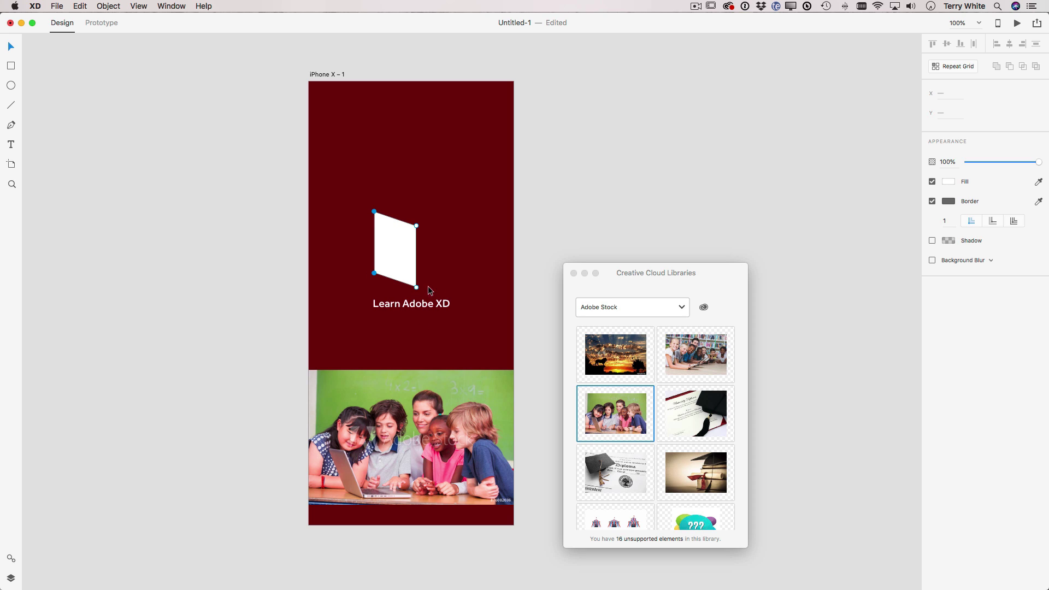
pyautogui.click(462, 269)
# Duplicate the slanted page and flip the copy horizontally, placing it beside the original with a narrow gap at X 203.59, Y 237.69.
pyautogui.click(400, 269)
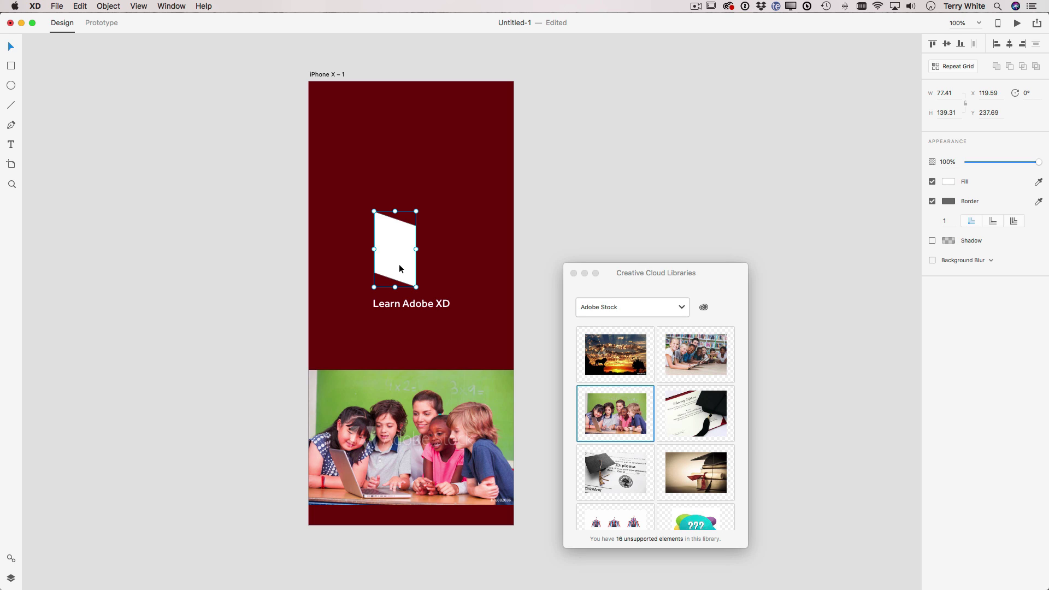
pyautogui.press('alt')
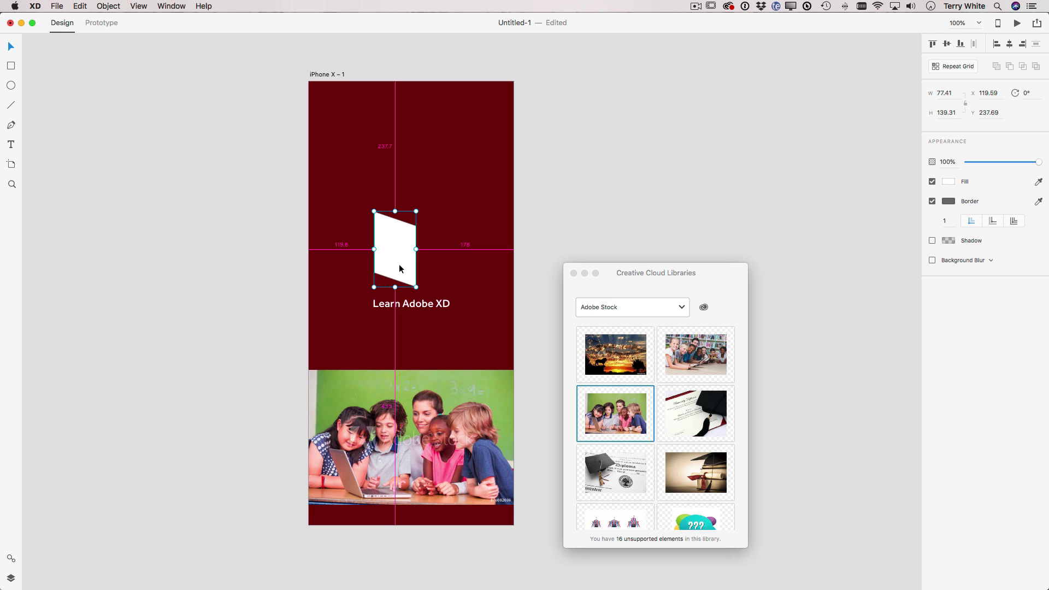
pyautogui.moveTo(400, 268); pyautogui.dragTo(444, 274)
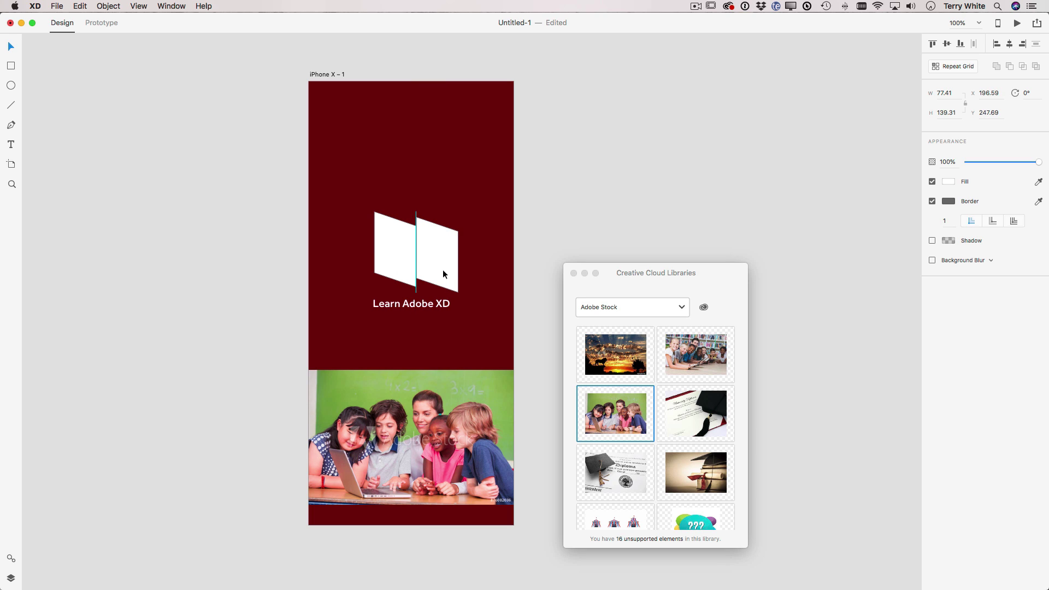
pyautogui.hotkey('shift', 'Up')
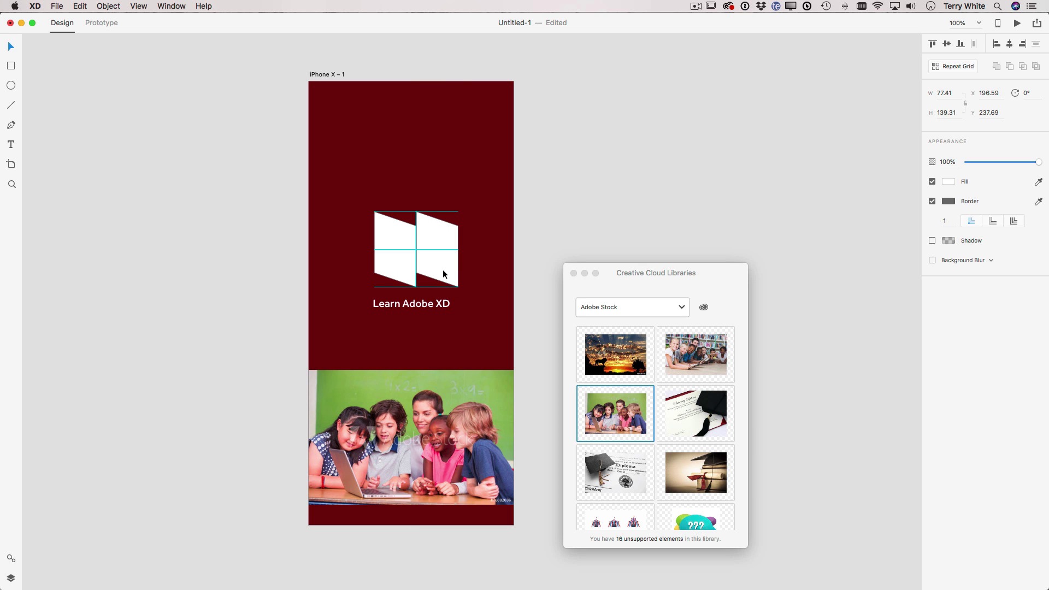
pyautogui.moveTo(444, 274); pyautogui.dragTo(444, 274)
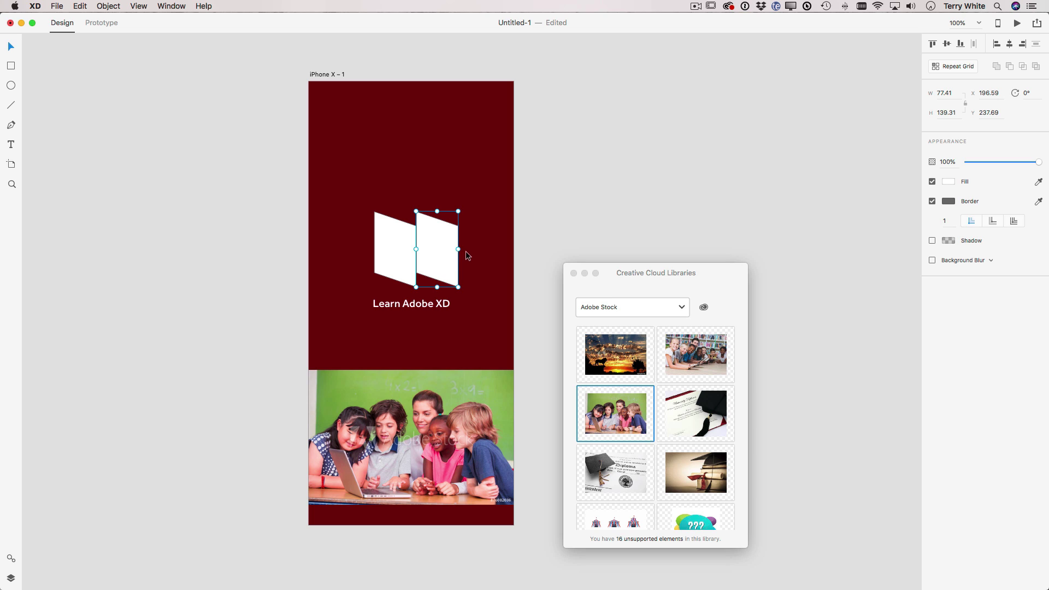
pyautogui.moveTo(458, 249); pyautogui.dragTo(437, 258)
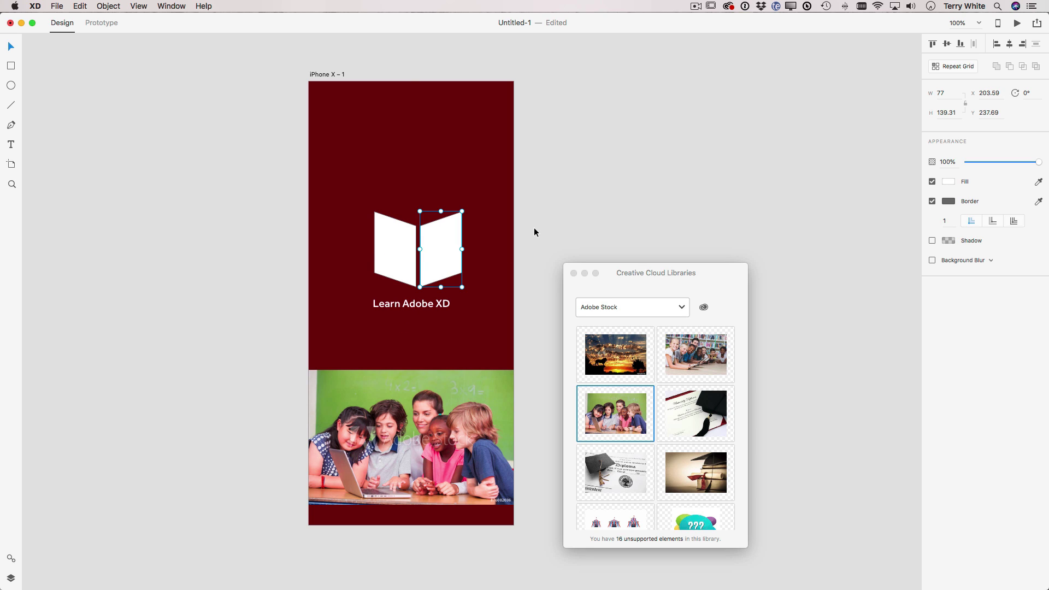
pyautogui.click(434, 214)
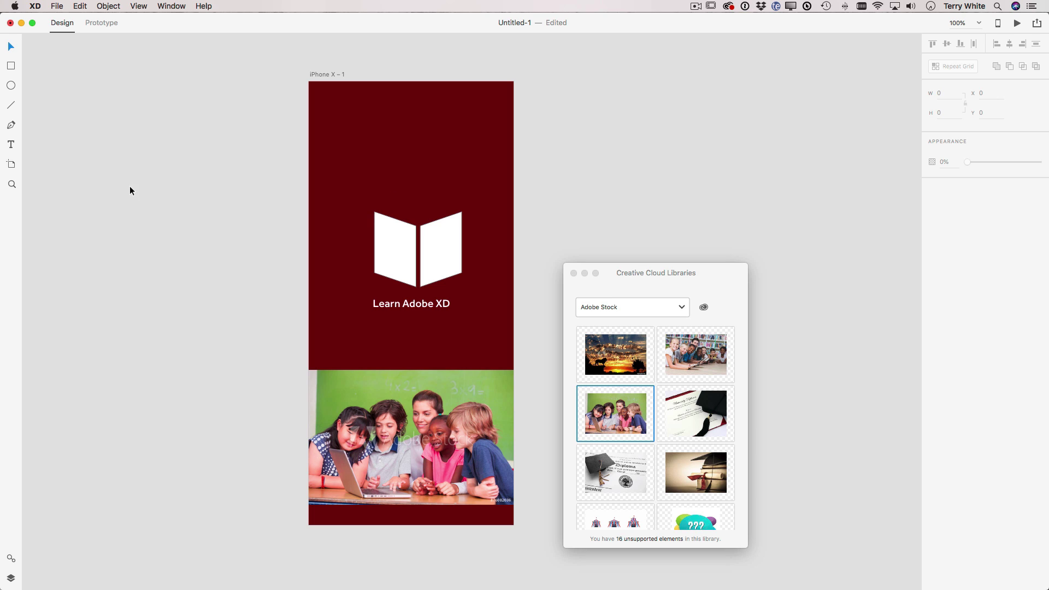
# Draw a thin closed triangle with the Pen tool above the left page, about 65 by 41 at X 134.31, Y 216.97.
pyautogui.click(11, 126)
pyautogui.click(382, 200)
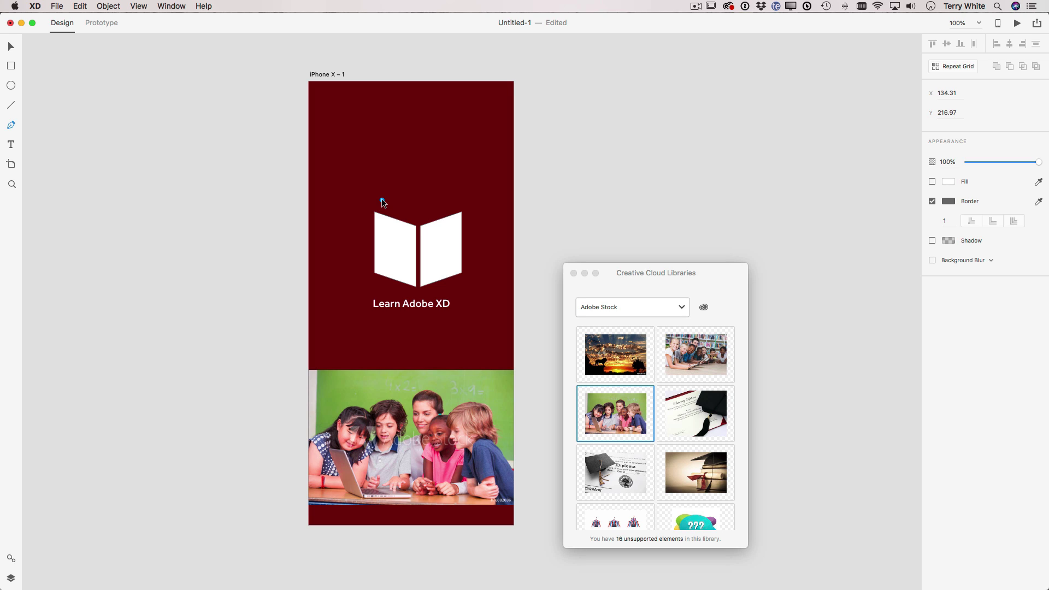
pyautogui.click(382, 209)
pyautogui.click(417, 222)
pyautogui.click(382, 201)
pyautogui.press('Escape')
pyautogui.click(192, 159)
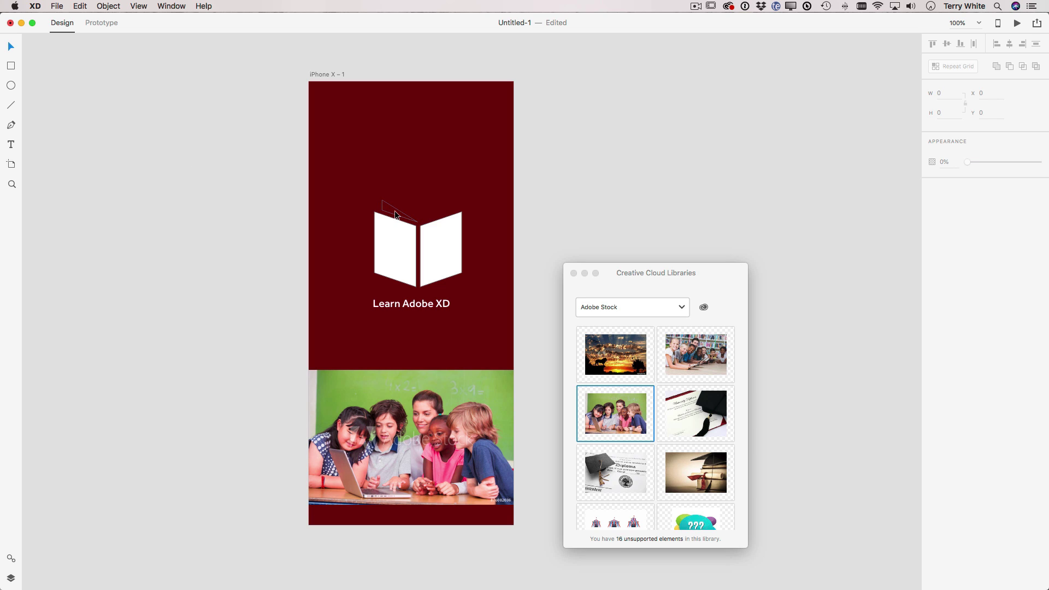
# Fill the thin triangle above the left page with white (#FFFFFF).
pyautogui.click(394, 216)
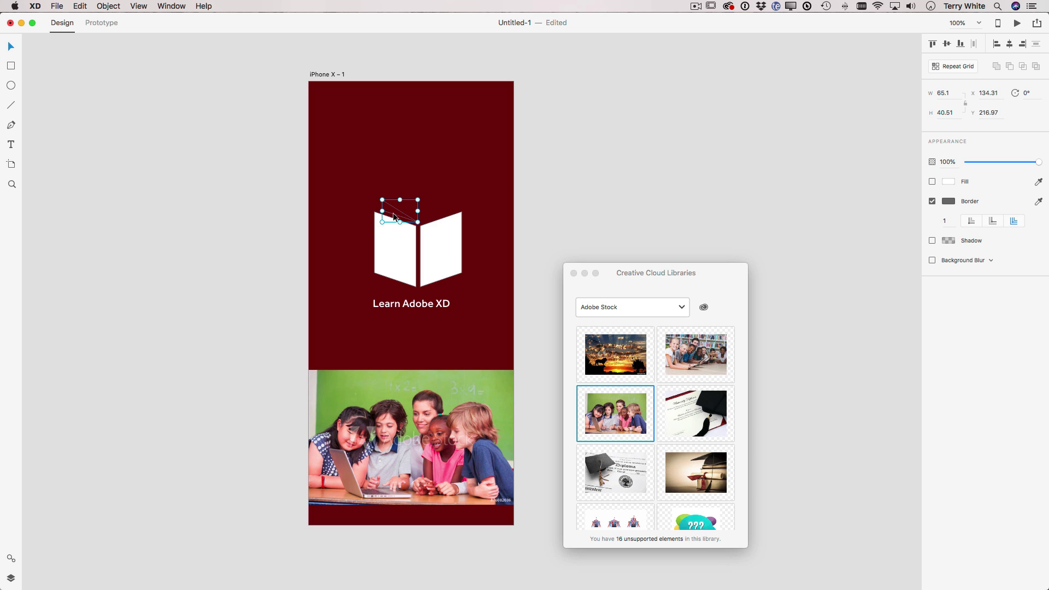
pyautogui.click(949, 187)
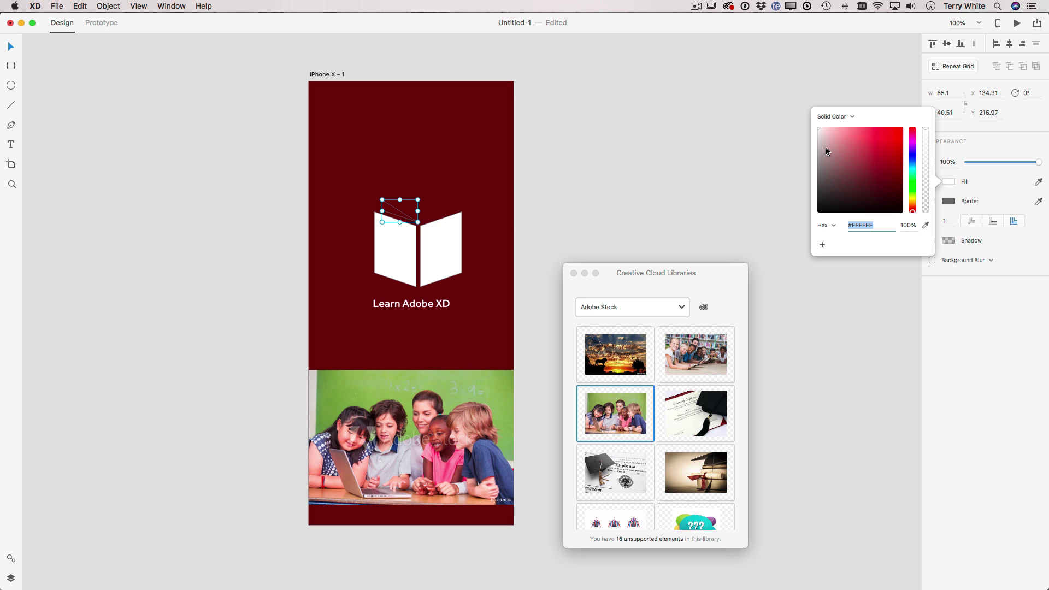
pyautogui.click(818, 129)
pyautogui.click(223, 91)
# Duplicate the white triangle and flip the copy horizontally above the right page at X 194.31, Y 216.97.
pyautogui.click(395, 213)
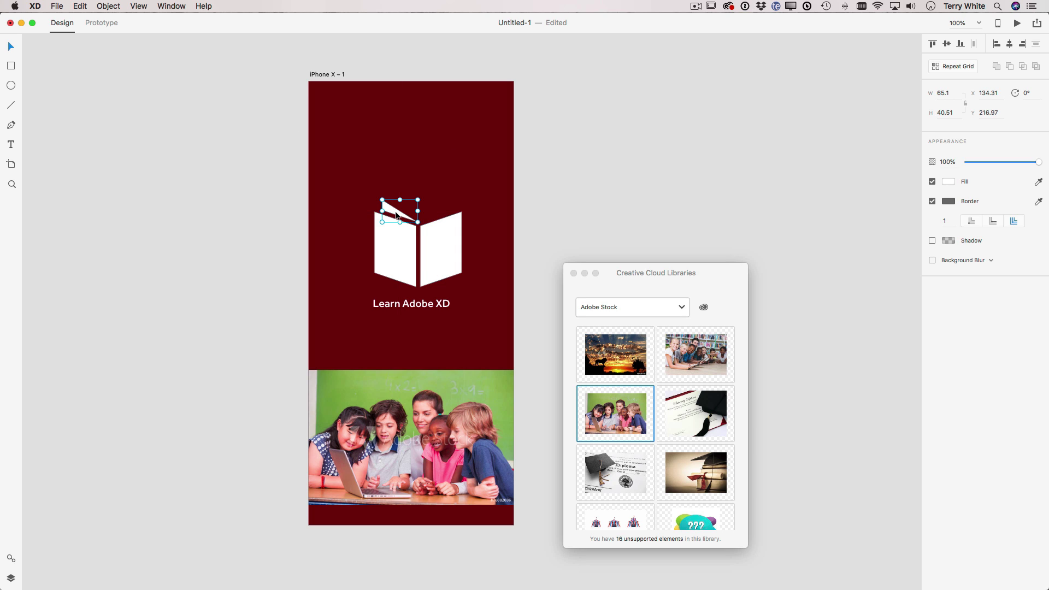
pyautogui.moveTo(397, 215); pyautogui.dragTo(411, 215)
pyautogui.moveTo(424, 214)
pyautogui.mouseDown()
pyautogui.moveTo(382, 210)
pyautogui.moveTo(440, 213)
pyautogui.mouseUp()
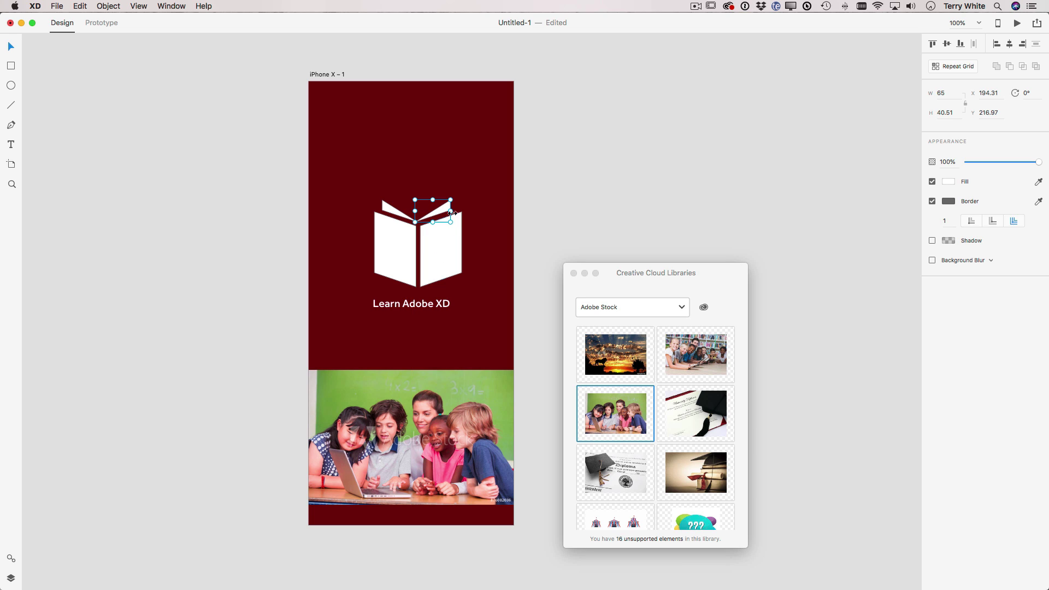
pyautogui.click(519, 228)
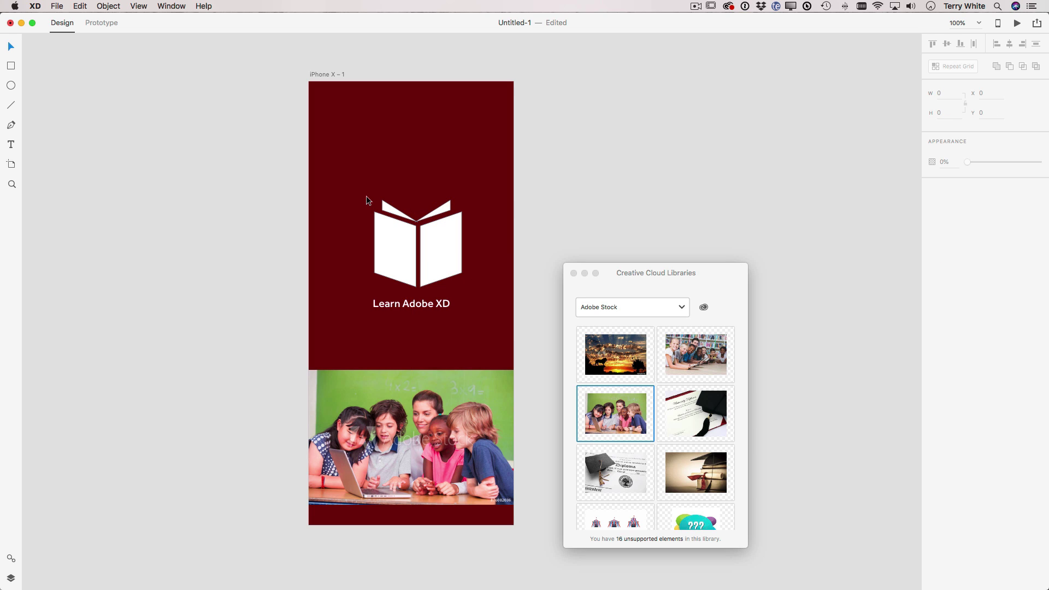
# Select all four book shapes and move them together to X 106.59, Y 216.97, centered above the heading.
pyautogui.click(392, 229)
pyautogui.keyDown('shift'); pyautogui.click(384, 207); pyautogui.keyUp('shift')
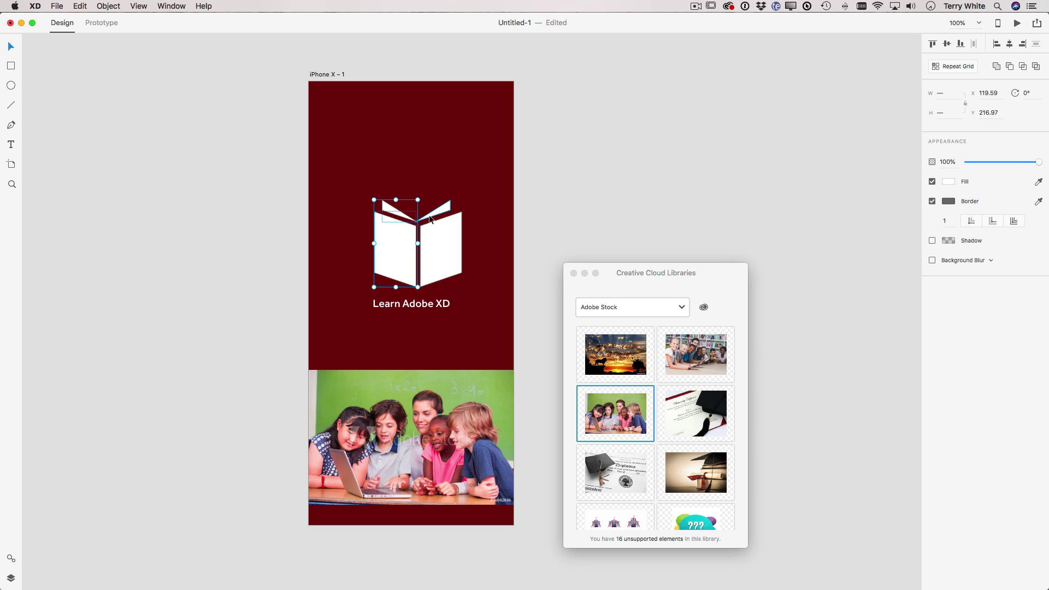
pyautogui.keyDown('shift'); pyautogui.click(434, 214); pyautogui.keyUp('shift')
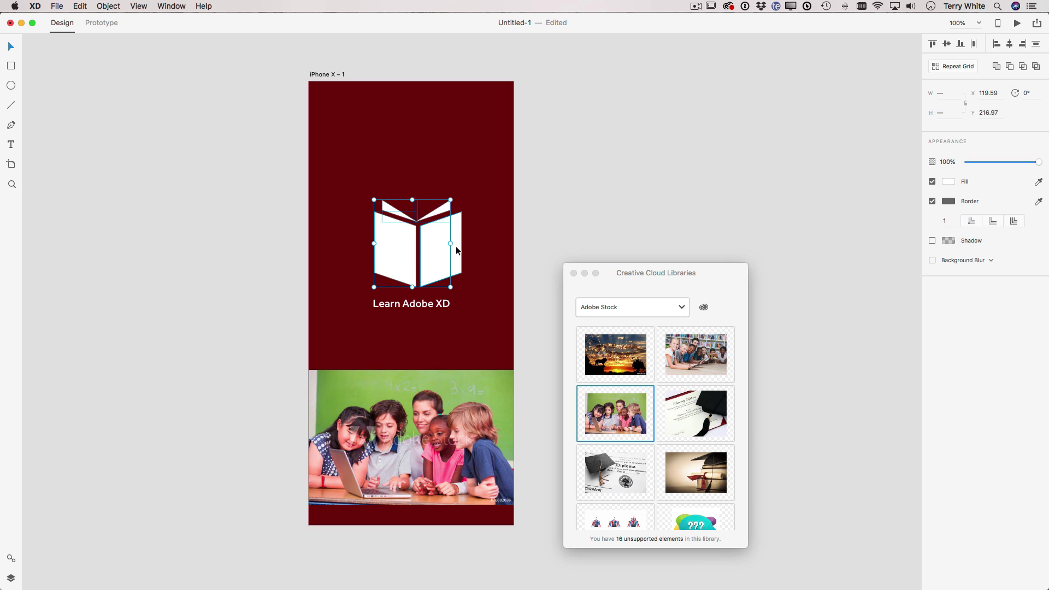
pyautogui.moveTo(453, 249); pyautogui.dragTo(446, 253)
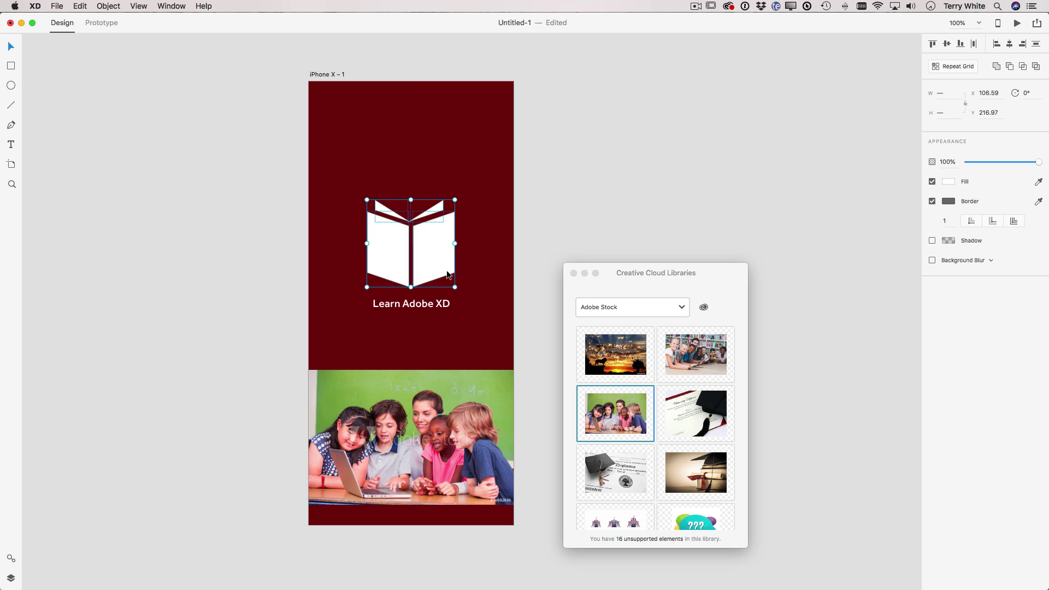
# Move the "Learn Adobe XD" heading up to X 117, Y 382, just below the book, and set its font size to 30.
pyautogui.click(438, 308)
pyautogui.moveTo(437, 308); pyautogui.dragTo(440, 302)
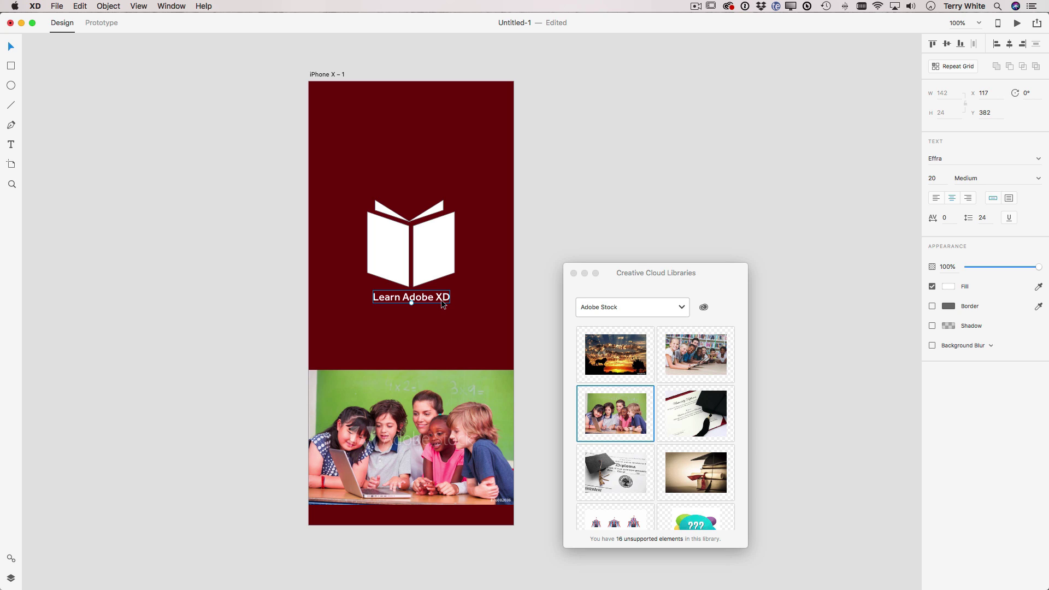
pyautogui.click(937, 182)
pyautogui.write('30')
pyautogui.press('Tab')
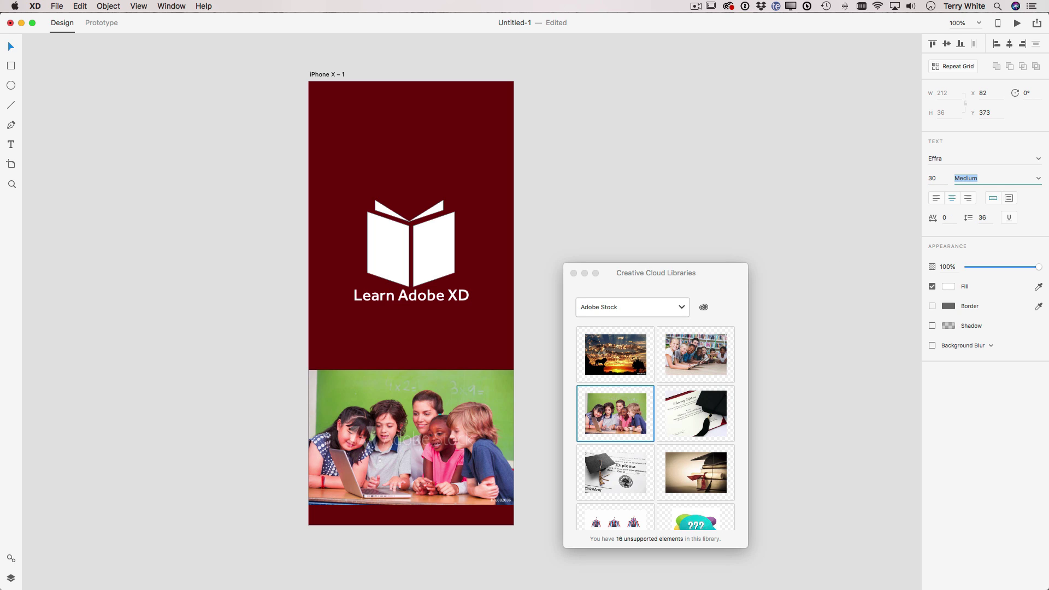
# Set the "Learn Adobe XD" heading's font size to 24.
pyautogui.click(931, 178)
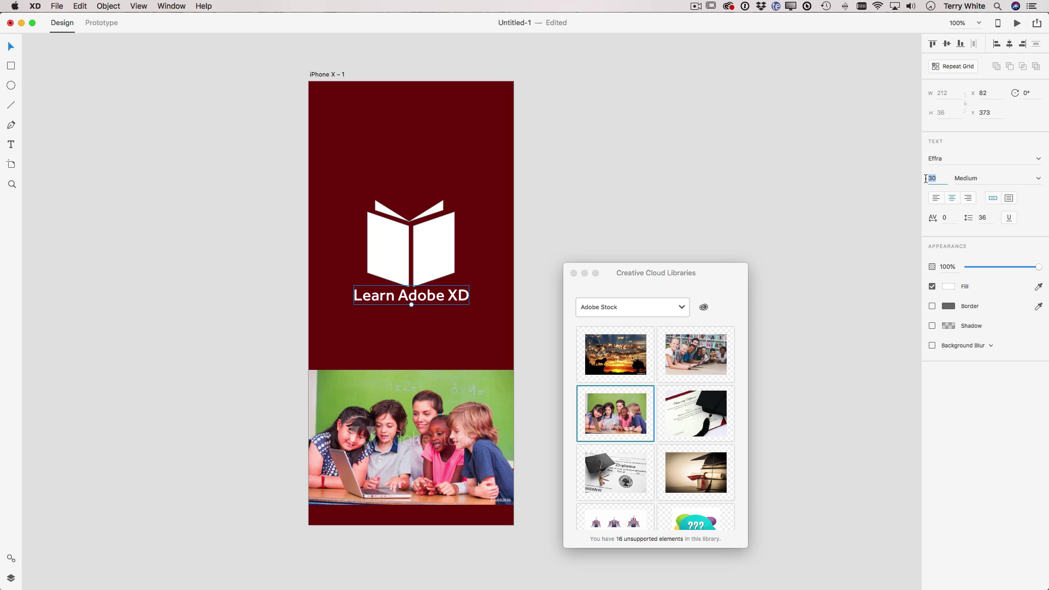
pyautogui.write('4')
pyautogui.press('BackSpace')
pyautogui.write('24')
pyautogui.press('Tab')
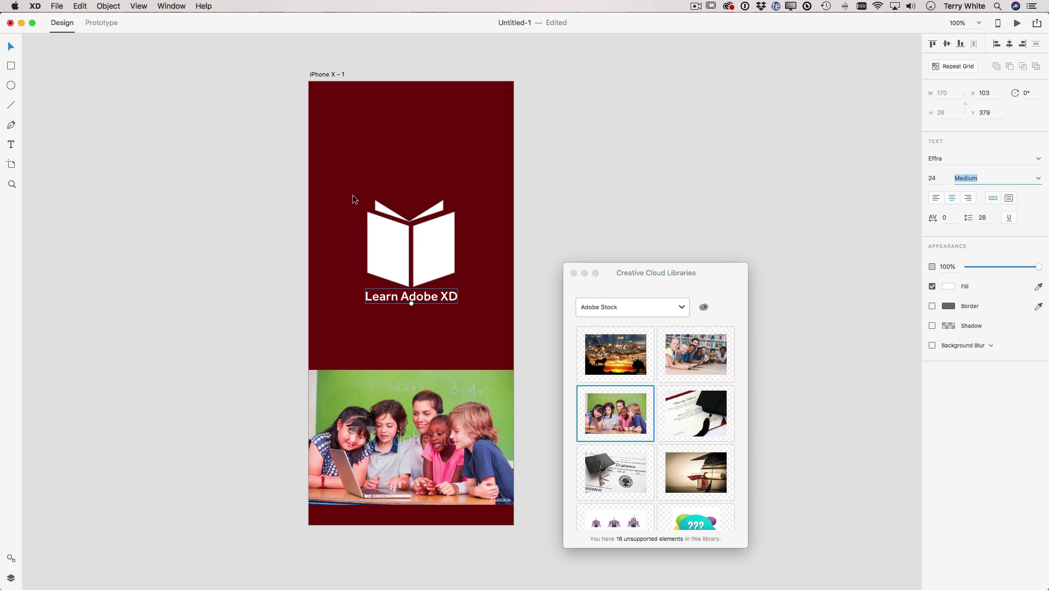
# Scale the book and heading down together to about 99.5 by 113 at X 138, Y 293.12, and save them as a symbol.
pyautogui.moveTo(353, 187); pyautogui.dragTo(477, 319)
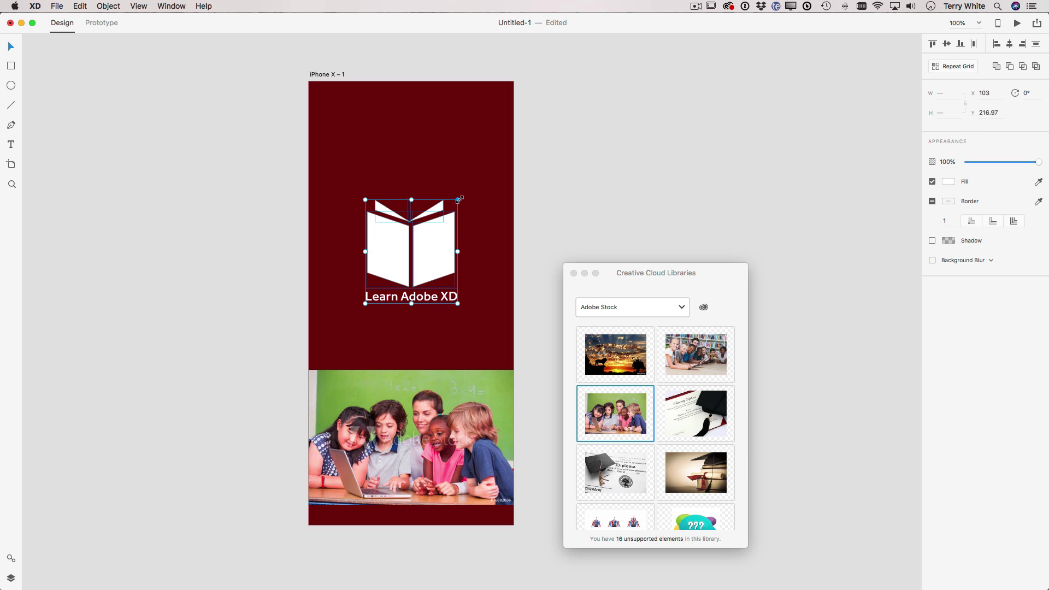
pyautogui.moveTo(459, 199); pyautogui.dragTo(426, 275)
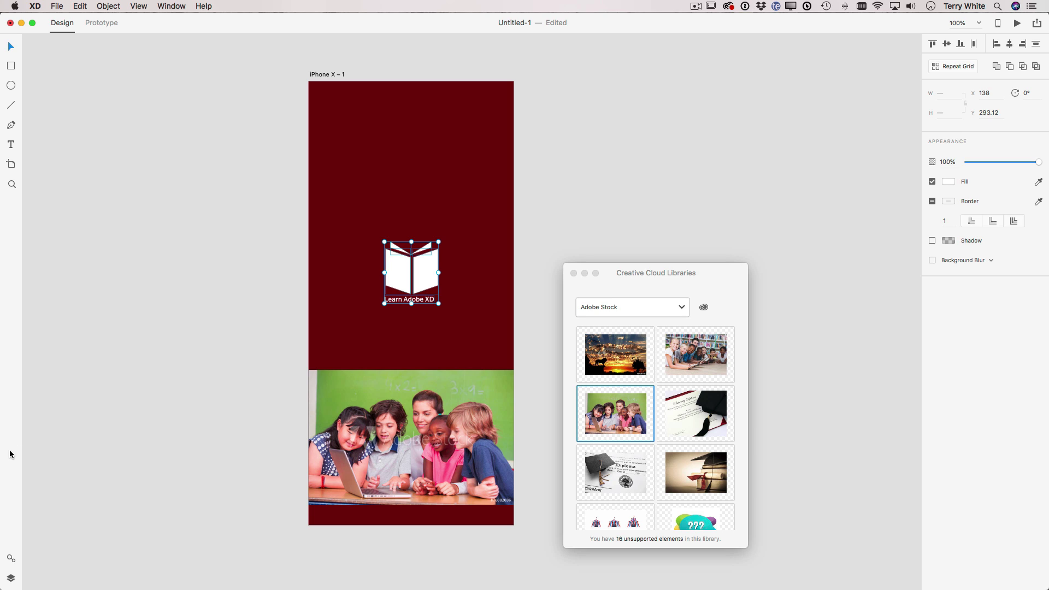
pyautogui.click(11, 559)
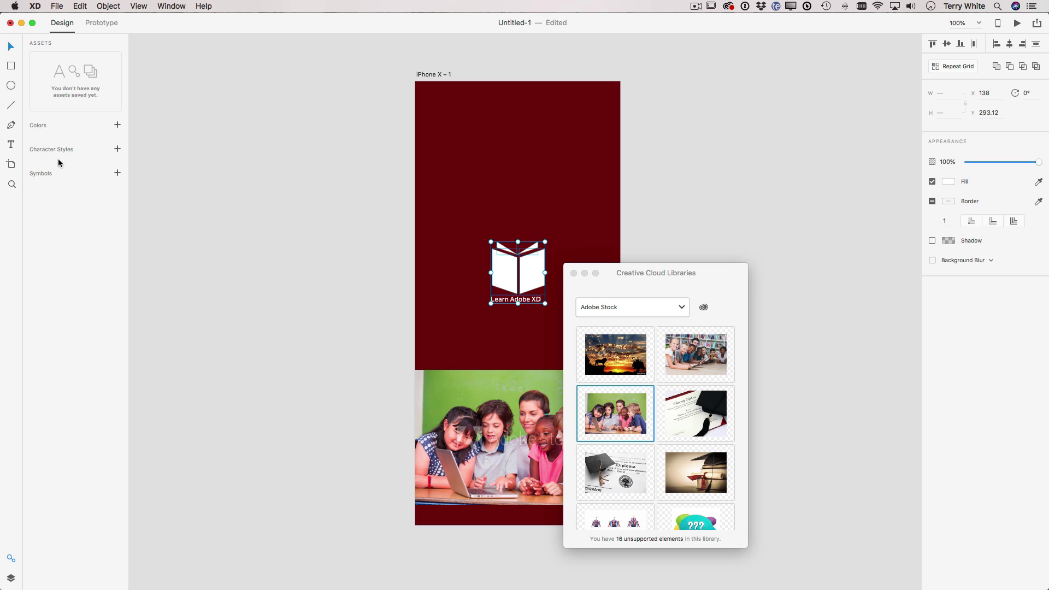
pyautogui.click(117, 172)
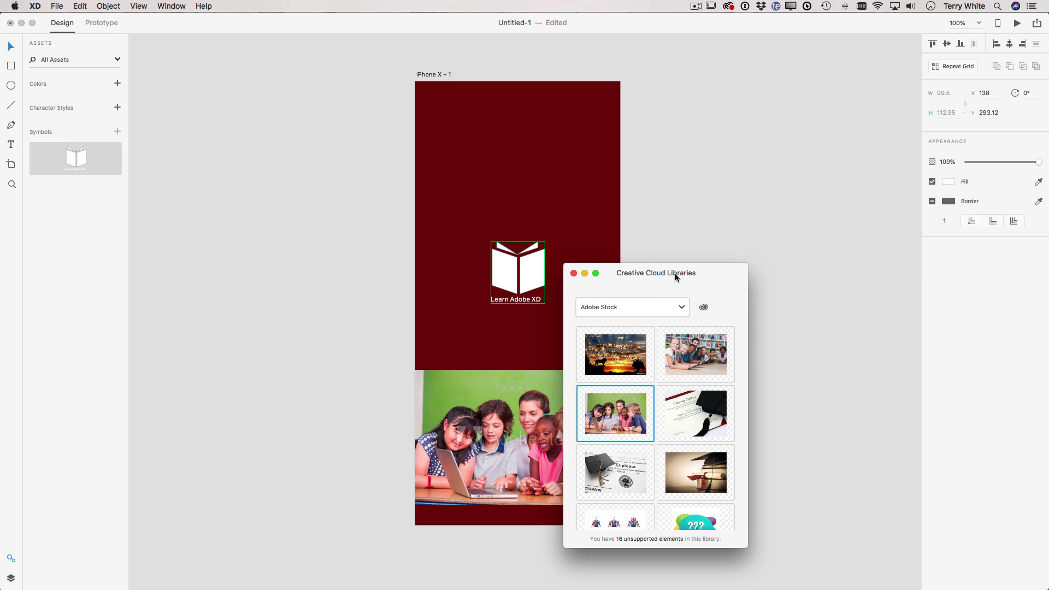
# Clear the Creative Cloud Libraries window off the canvas and add three blank iPhone X artboards in a row beside the first one.
pyautogui.moveTo(677, 278); pyautogui.dragTo(801, 290)
pyautogui.click(697, 284)
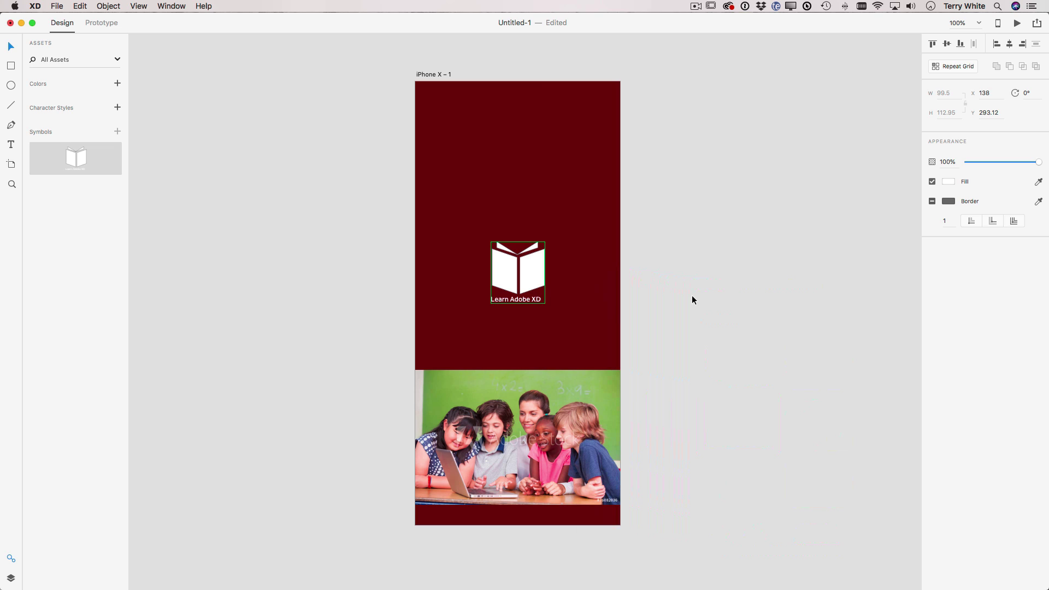
pyautogui.hscroll(5, 646, 245)
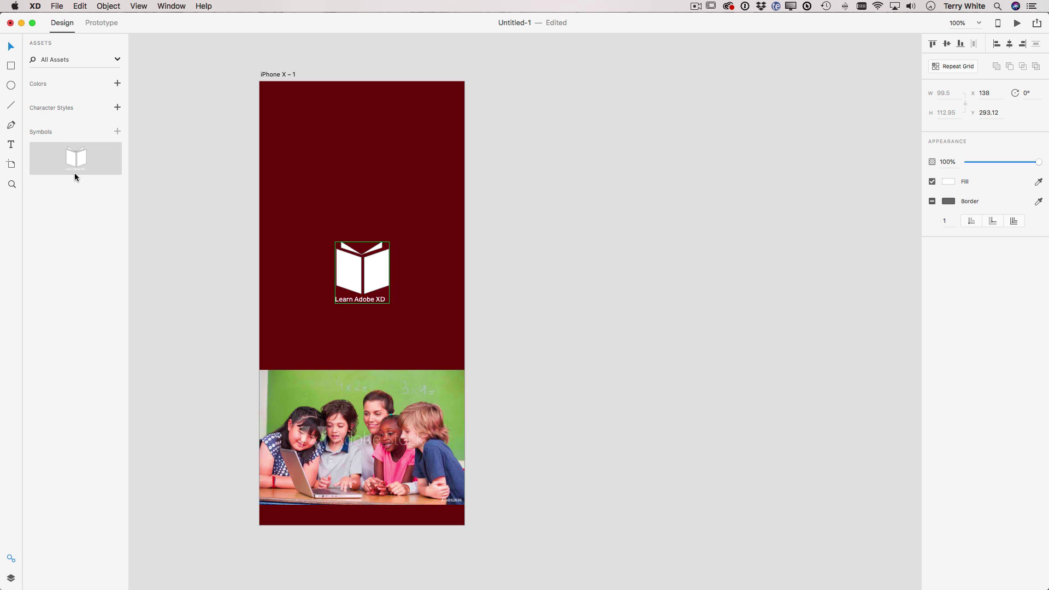
pyautogui.click(11, 165)
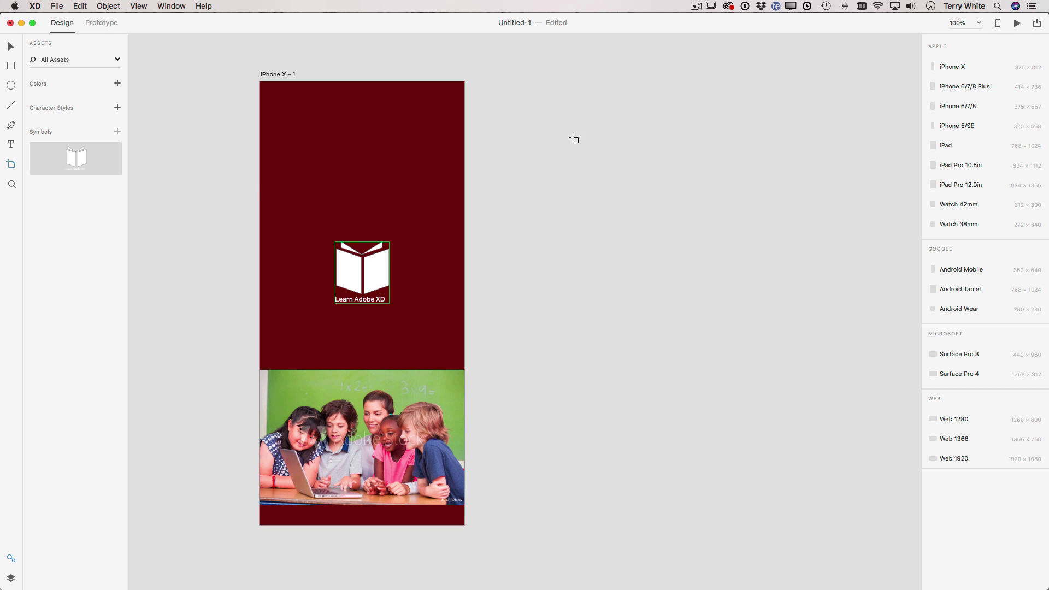
pyautogui.click(521, 83)
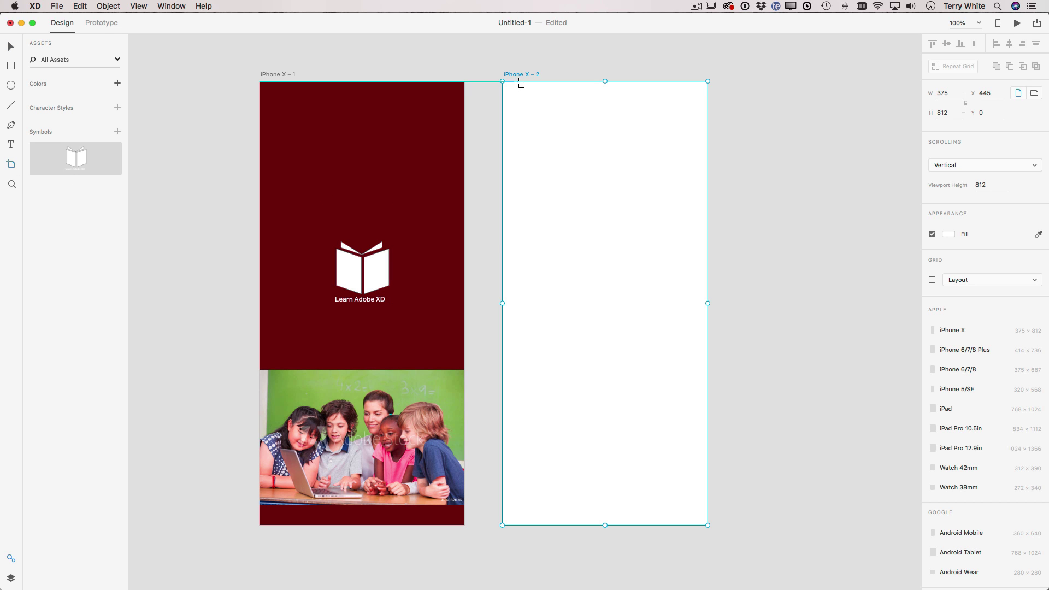
pyautogui.click(741, 83)
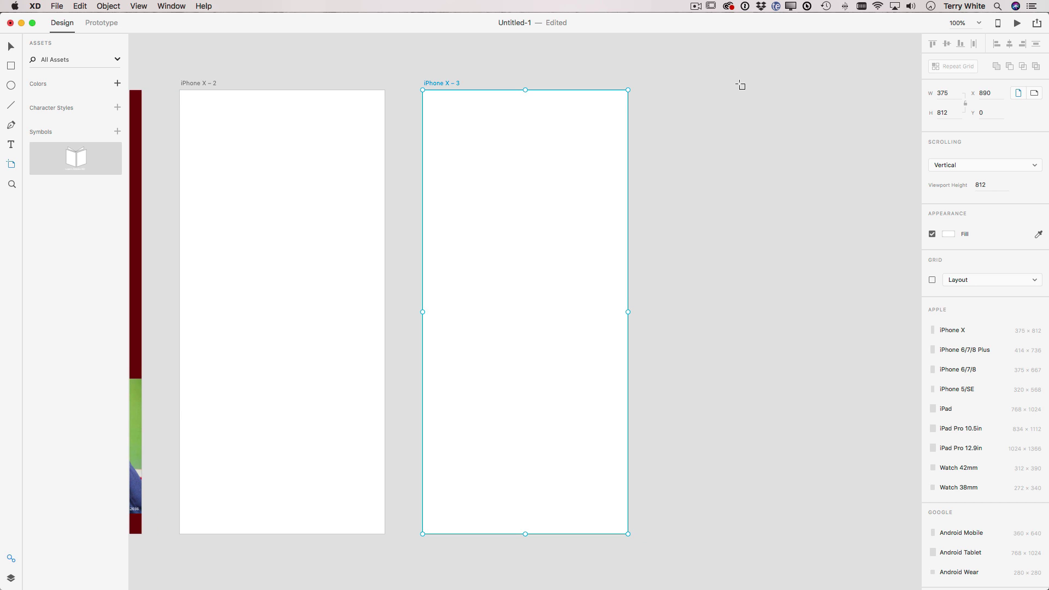
pyautogui.click(677, 89)
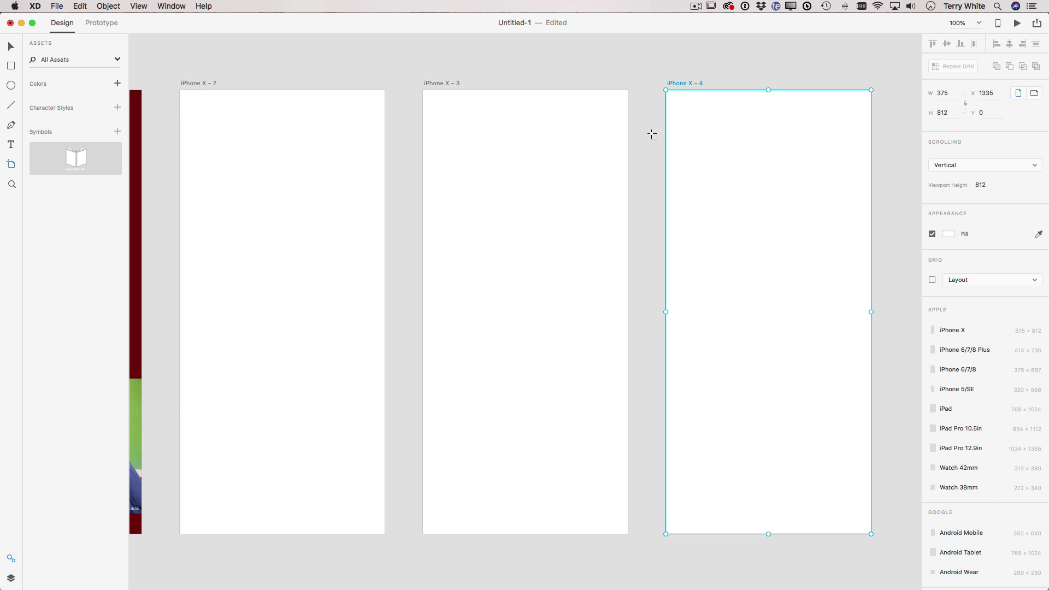
# Rename the second artboard, iPhone X – 2, as Search.
pyautogui.hscroll(-10, 633, 125)
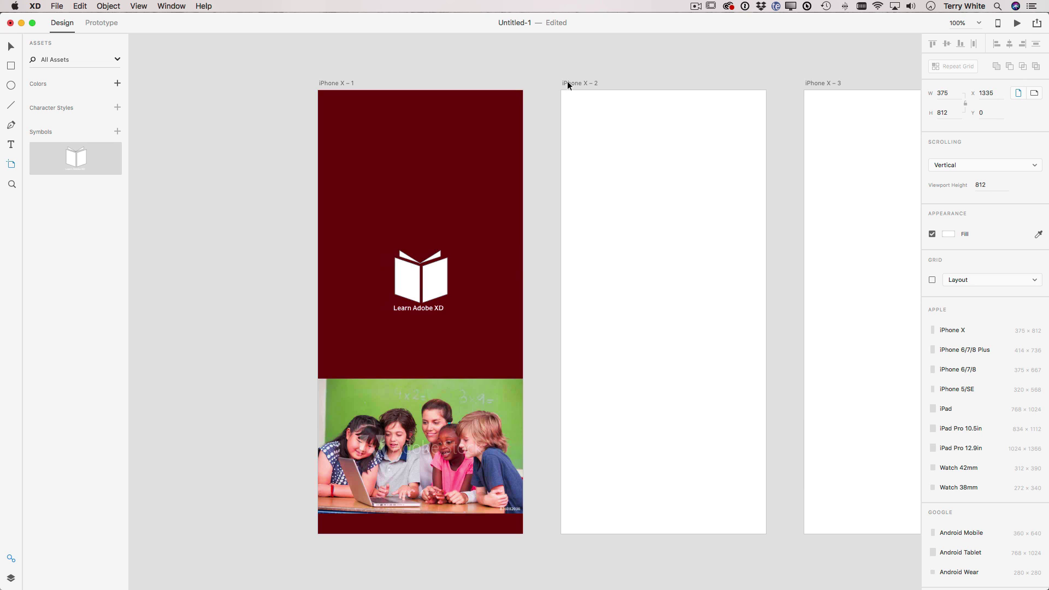
pyautogui.click(566, 83)
pyautogui.doubleClick(567, 84)
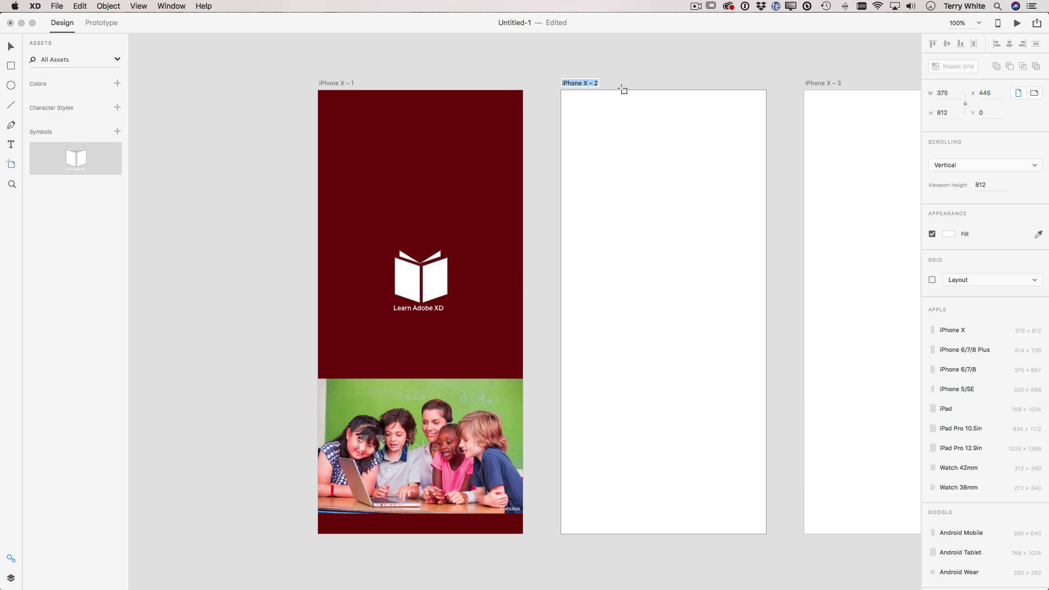
pyautogui.write('Sead')
pyautogui.write('ch')
pyautogui.press('Return')
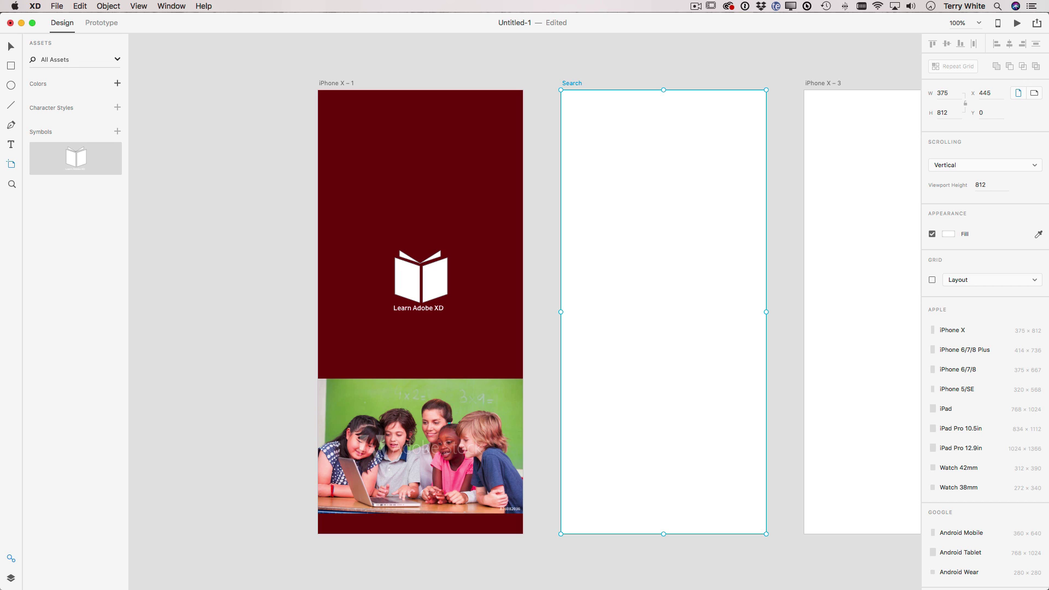
# Rename the first artboard, the one with the book icon and photo, as Home.
pyautogui.hscroll(3, 703, 134)
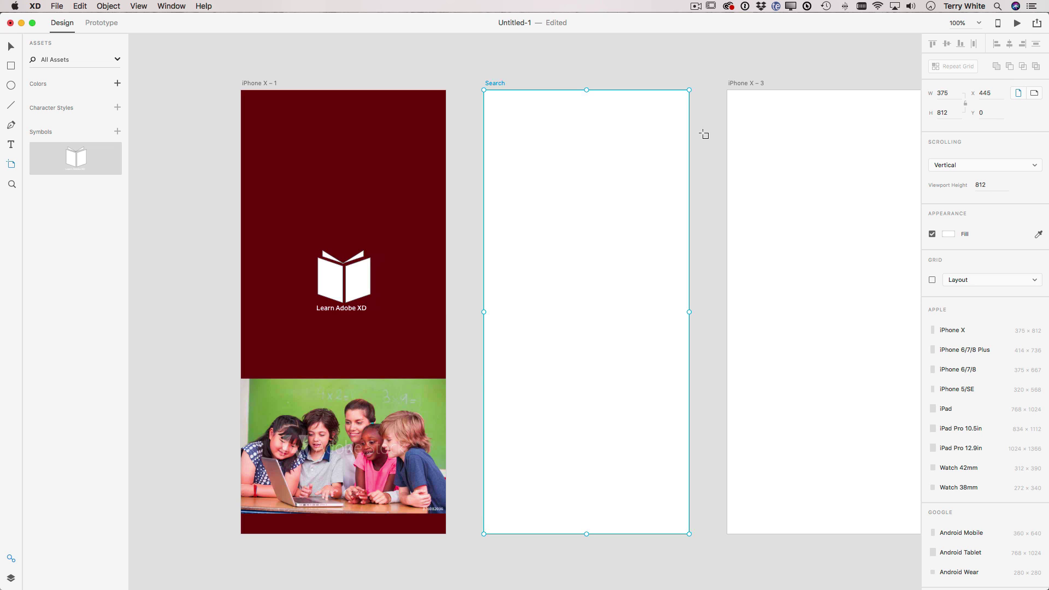
pyautogui.doubleClick(262, 83)
pyautogui.write('Home')
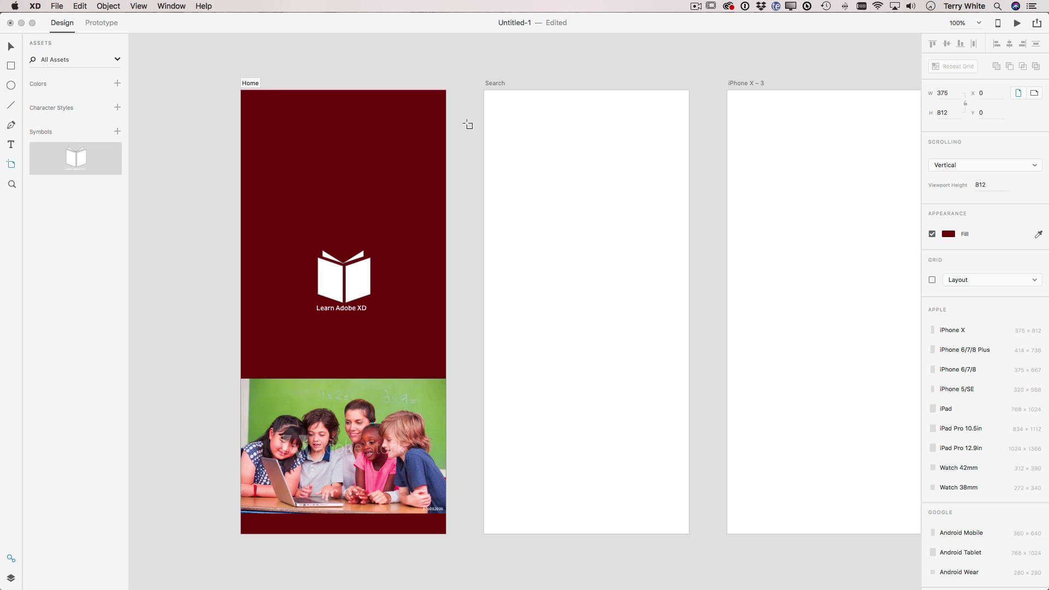
pyautogui.click(11, 47)
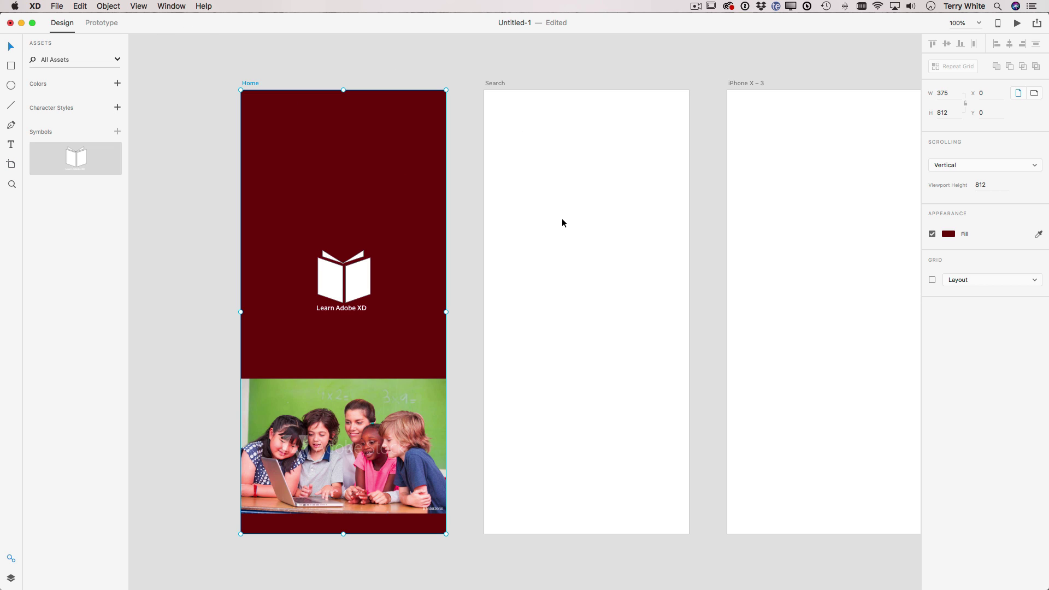
# Fill the Search artboard with the dark red sampled from the Home artboard's background.
pyautogui.click(353, 284)
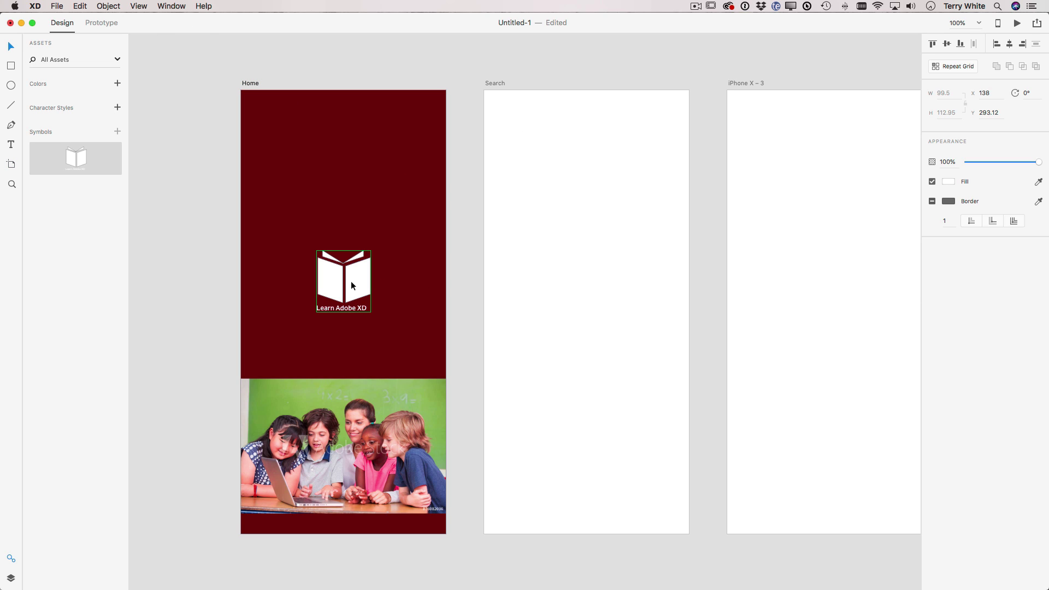
pyautogui.click(603, 309)
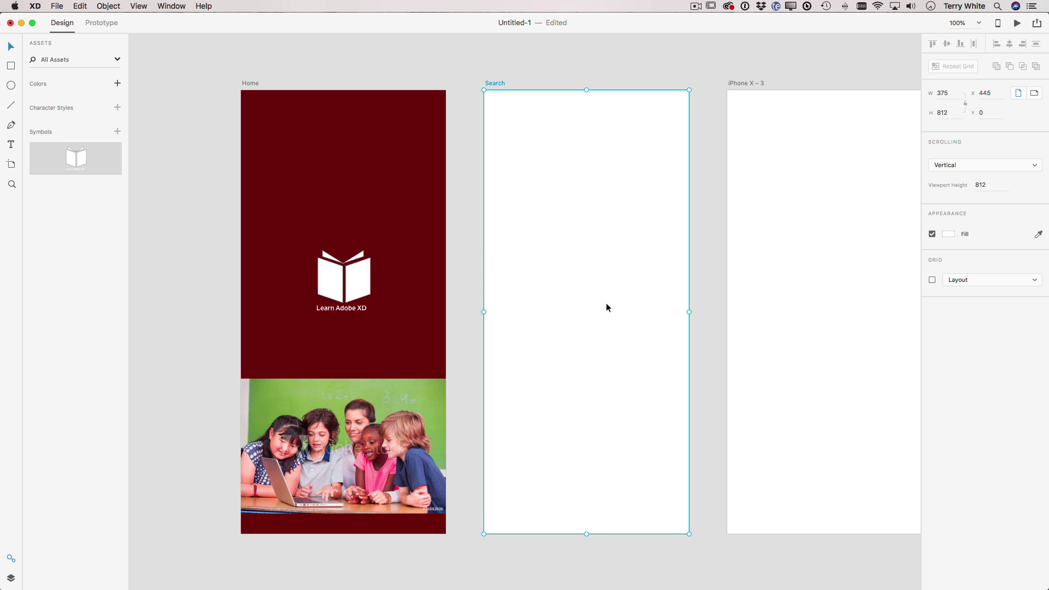
pyautogui.click(949, 235)
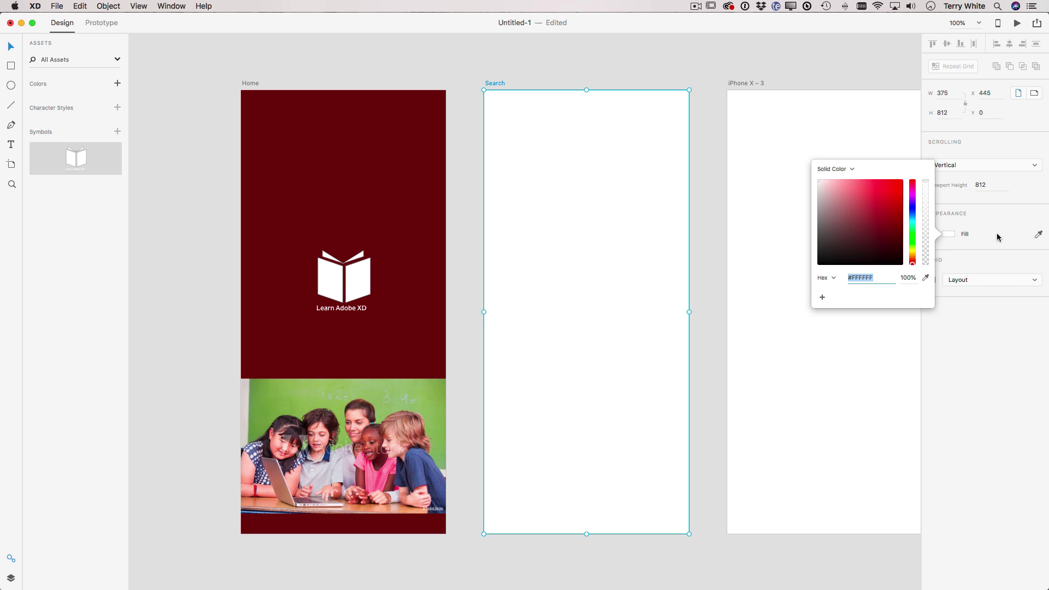
pyautogui.click(1038, 234)
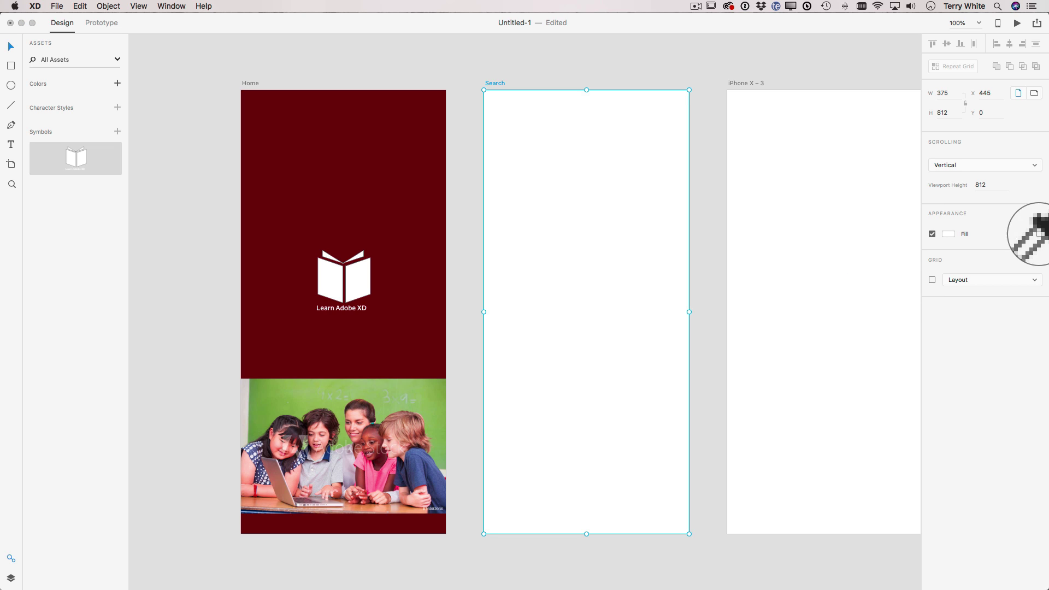
pyautogui.click(416, 185)
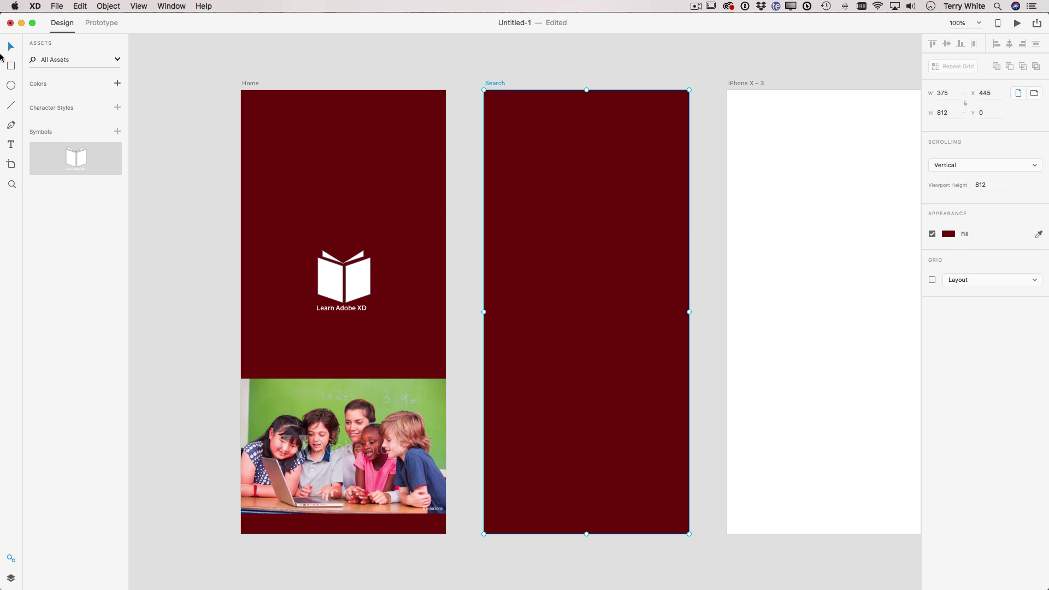
# Delete the two blank artboards iPhone X – 3 and iPhone X – 4.
pyautogui.hscroll(10, 578, 148)
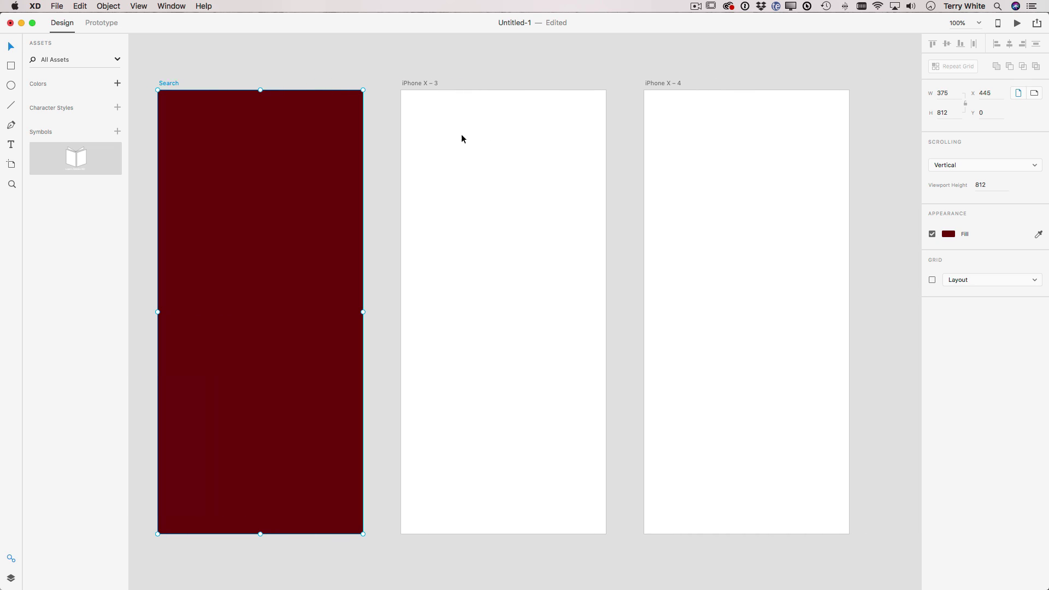
pyautogui.click(413, 85)
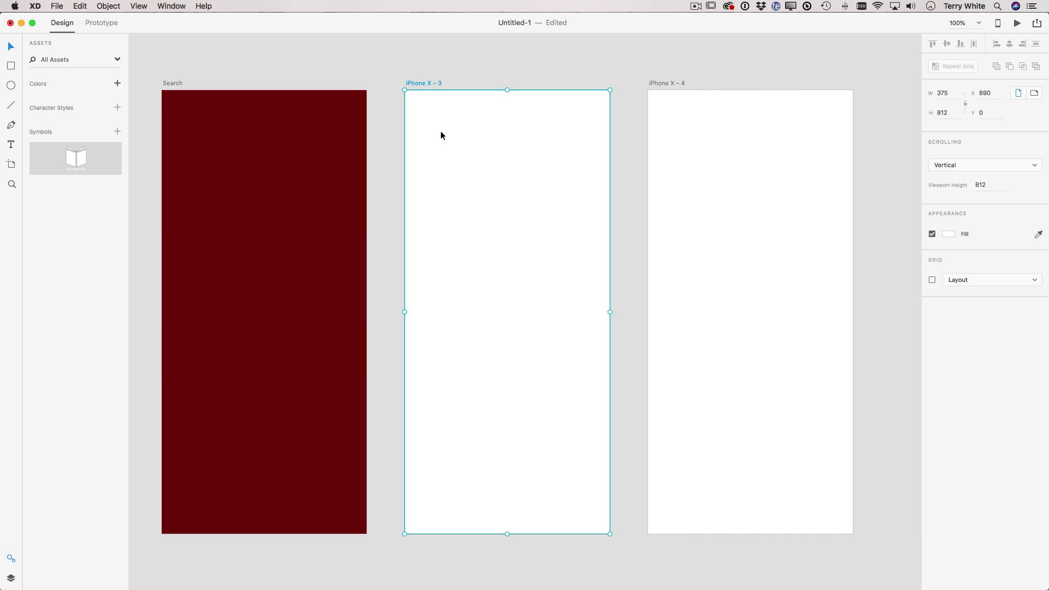
pyautogui.press('Delete')
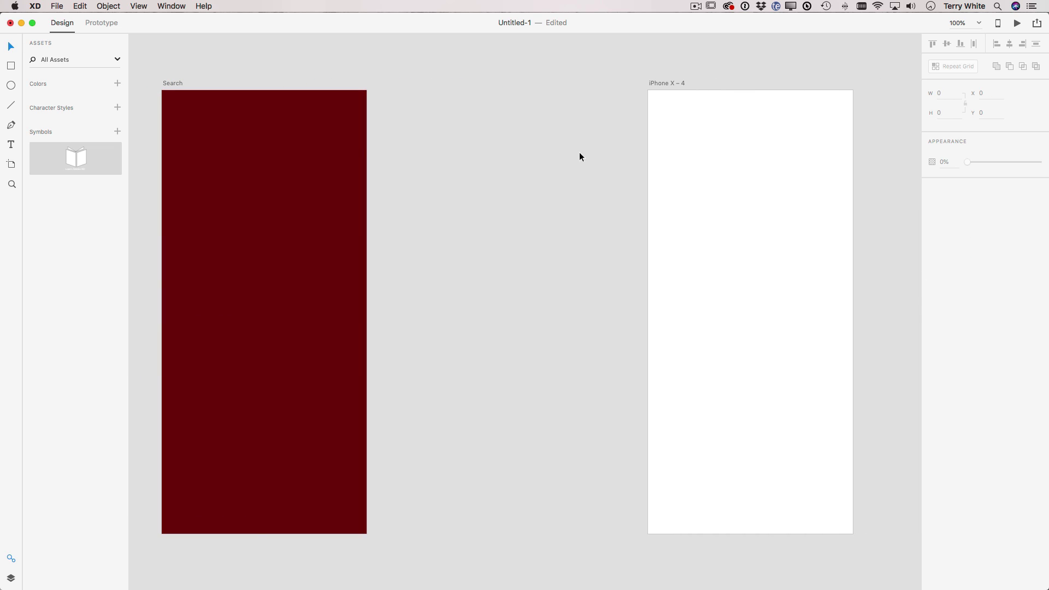
pyautogui.click(699, 176)
pyautogui.press('Delete')
# Duplicate the dark red Search artboard twice to make two more screens beside it.
pyautogui.click(244, 173)
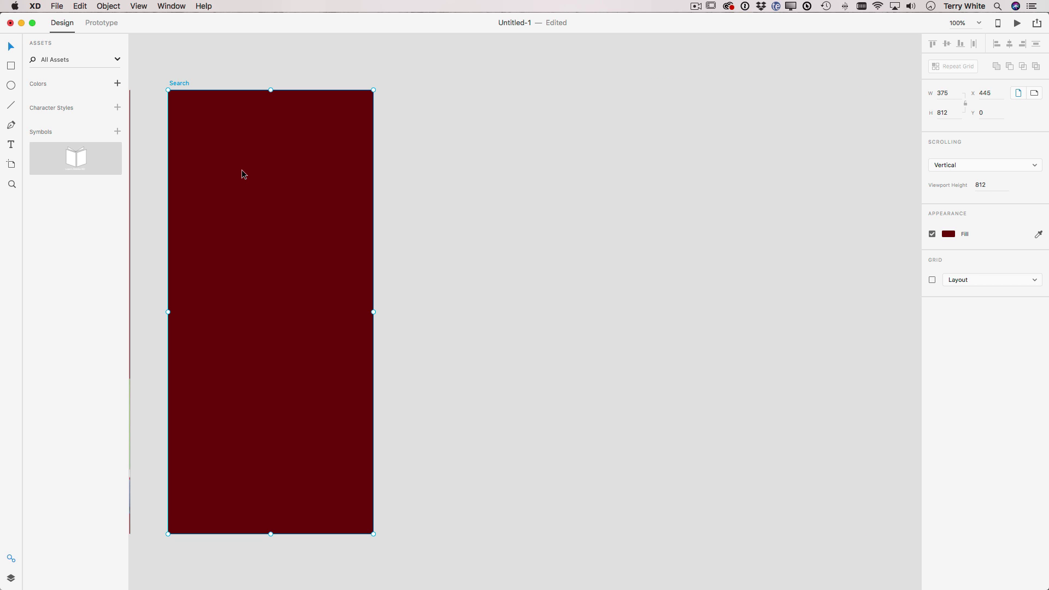
pyautogui.press('super+d')
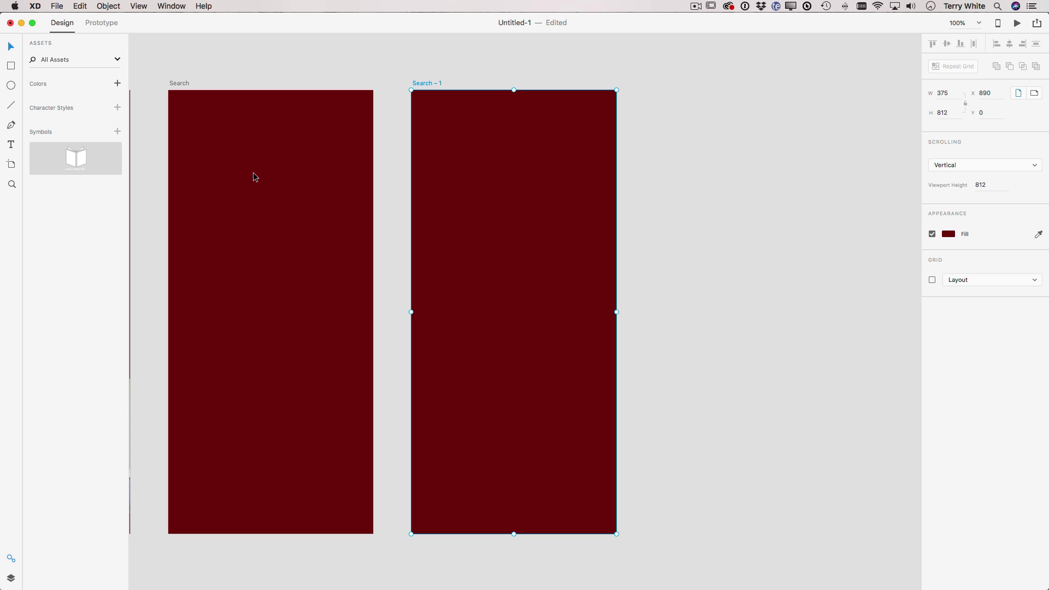
pyautogui.press('super+d')
# Copy the Home book symbol to the lower part of Search and its first duplicate, adjusting the latter copy to X 138, Y 640.12.
pyautogui.hscroll(-6, 254, 172)
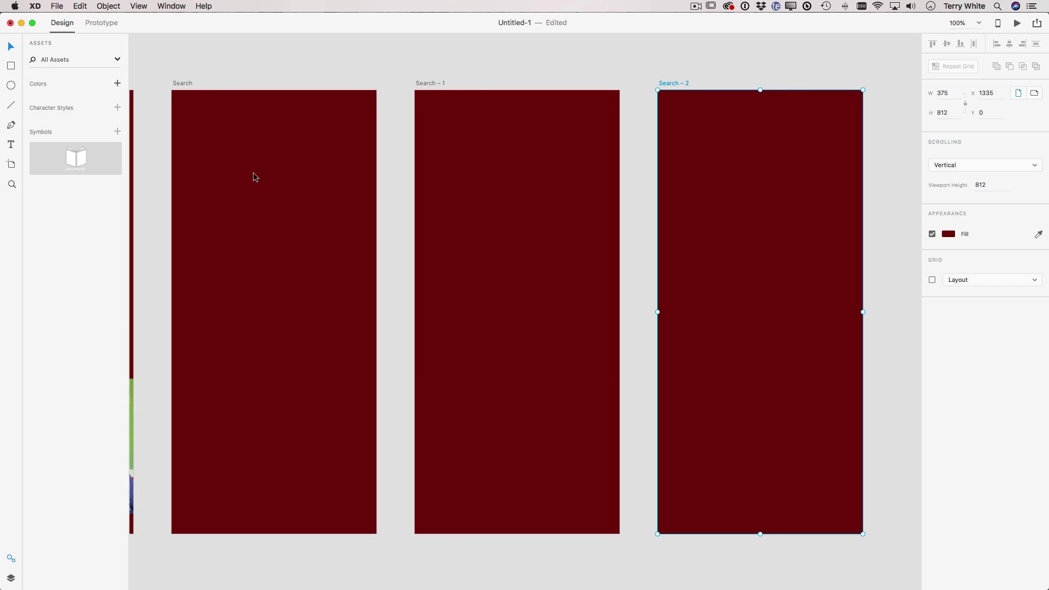
pyautogui.hscroll(-2, 253, 174)
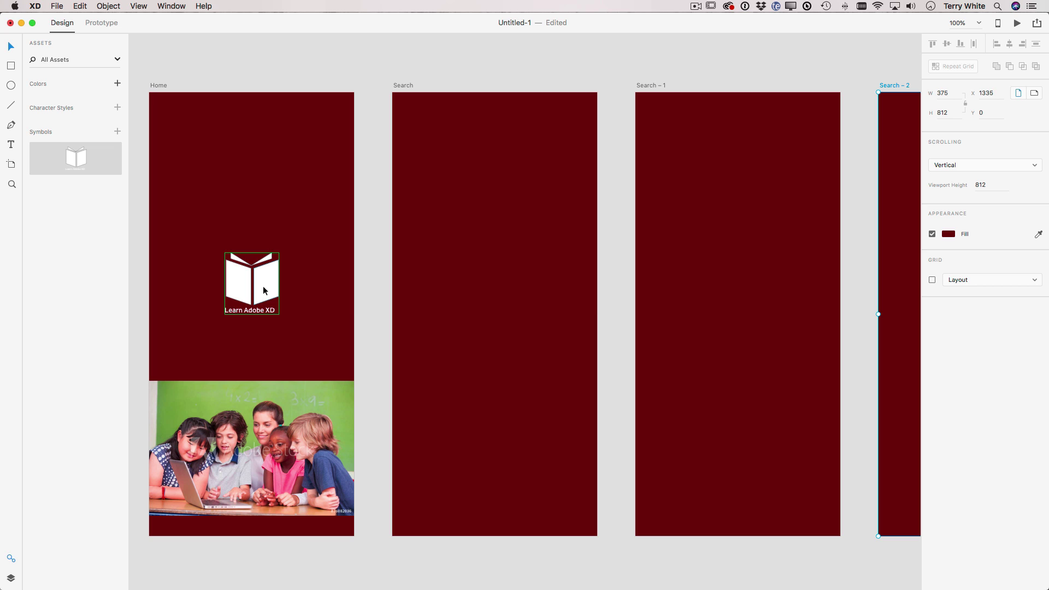
pyautogui.moveTo(263, 286); pyautogui.dragTo(750, 482)
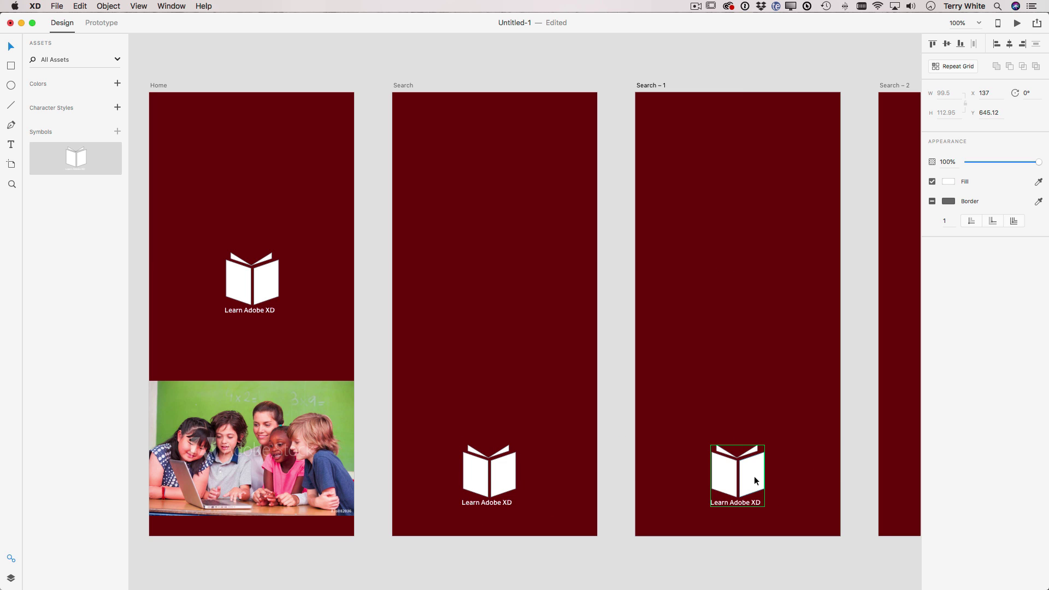
pyautogui.hscroll(5, 756, 478)
pyautogui.moveTo(609, 477)
pyautogui.mouseDown()
pyautogui.moveTo(748, 466)
pyautogui.moveTo(848, 472)
pyautogui.moveTo(608, 465)
pyautogui.mouseUp()
# Fill the right page of the book symbol on the Home artboard with red #ED2020.
pyautogui.hscroll(-10, 493, 445)
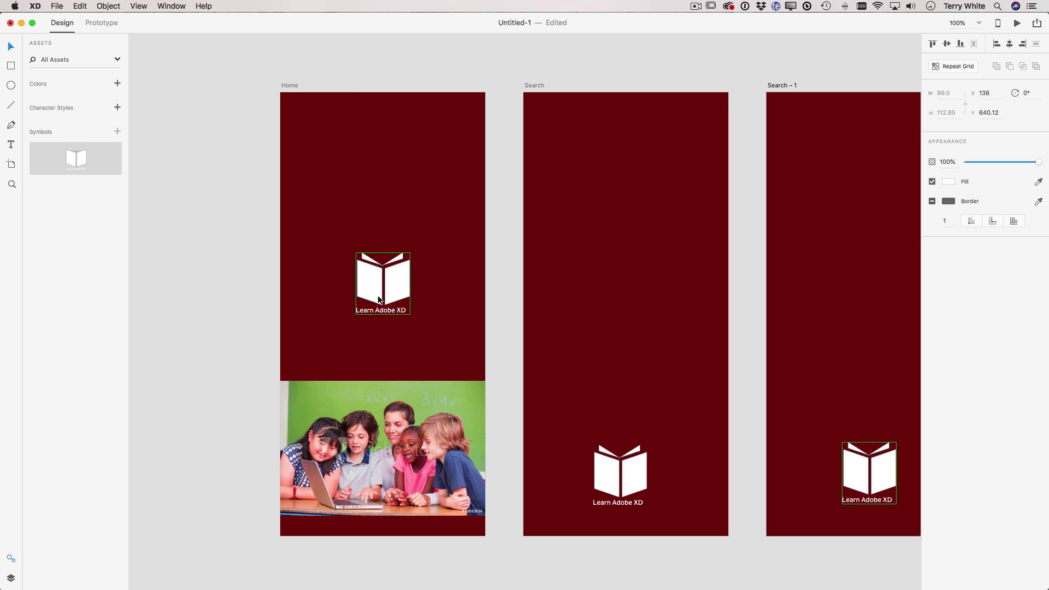
pyautogui.click(399, 294)
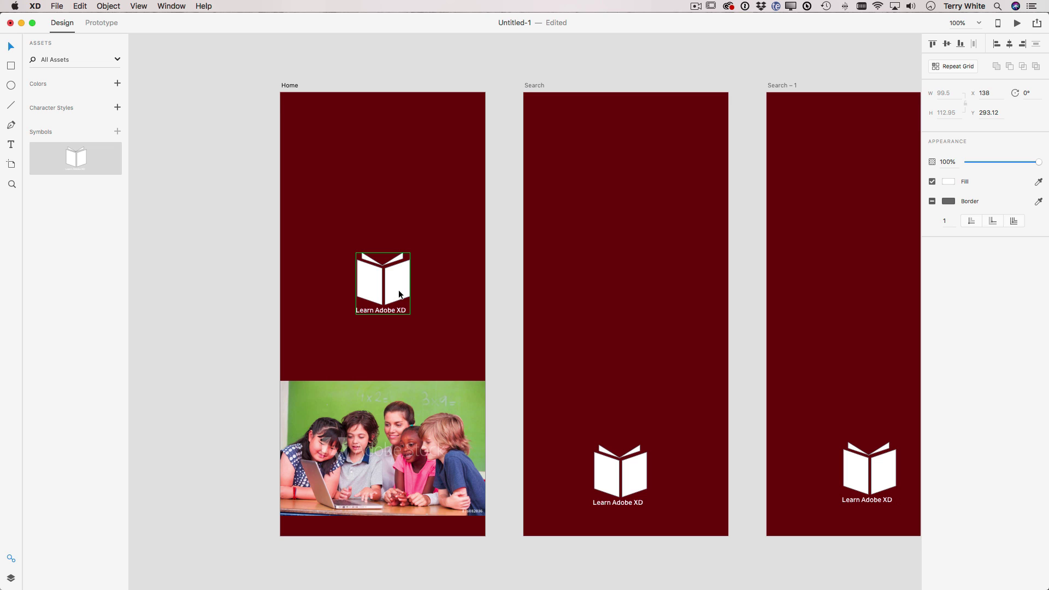
pyautogui.doubleClick(399, 293)
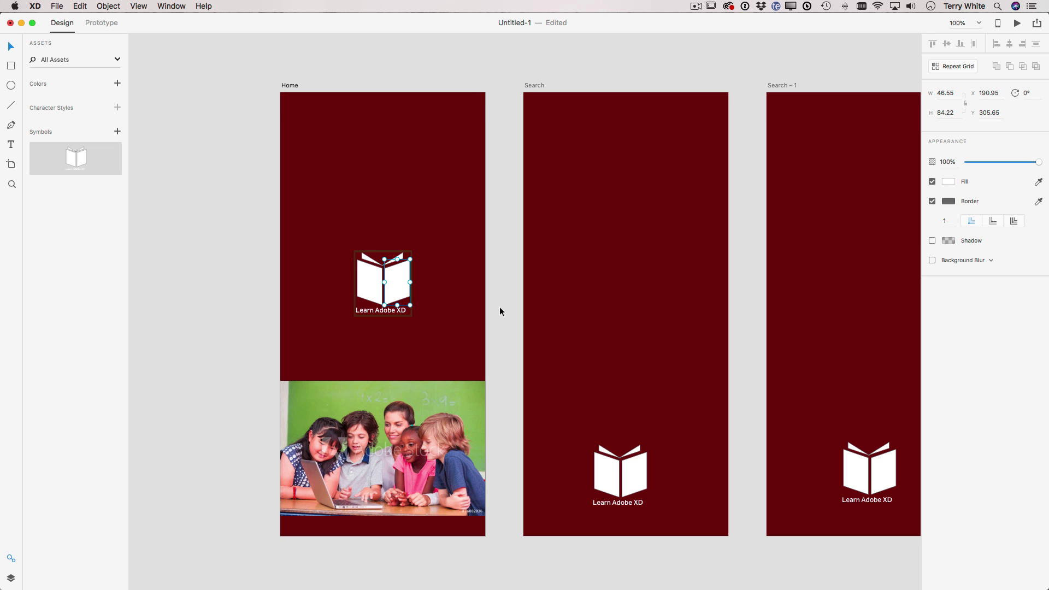
pyautogui.click(948, 182)
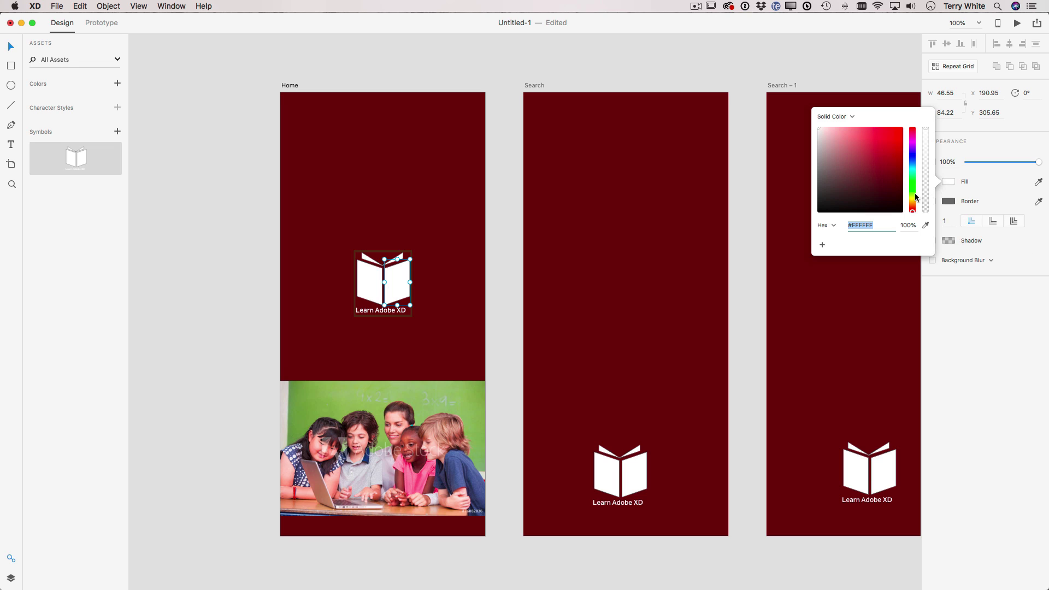
pyautogui.click(892, 140)
pyautogui.moveTo(891, 139); pyautogui.dragTo(890, 133)
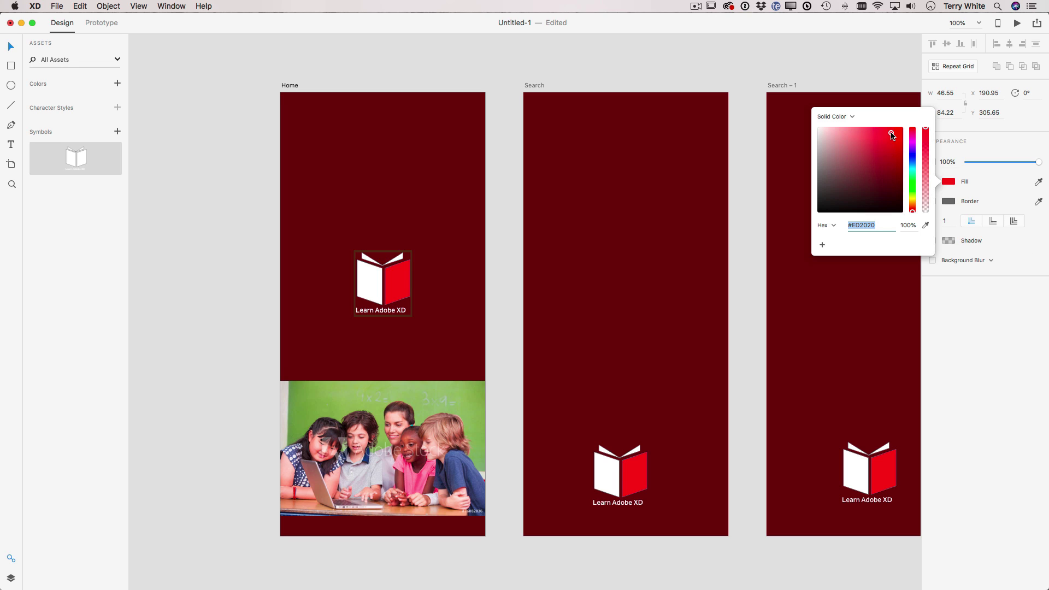
pyautogui.click(193, 185)
pyautogui.hscroll(10, 192, 185)
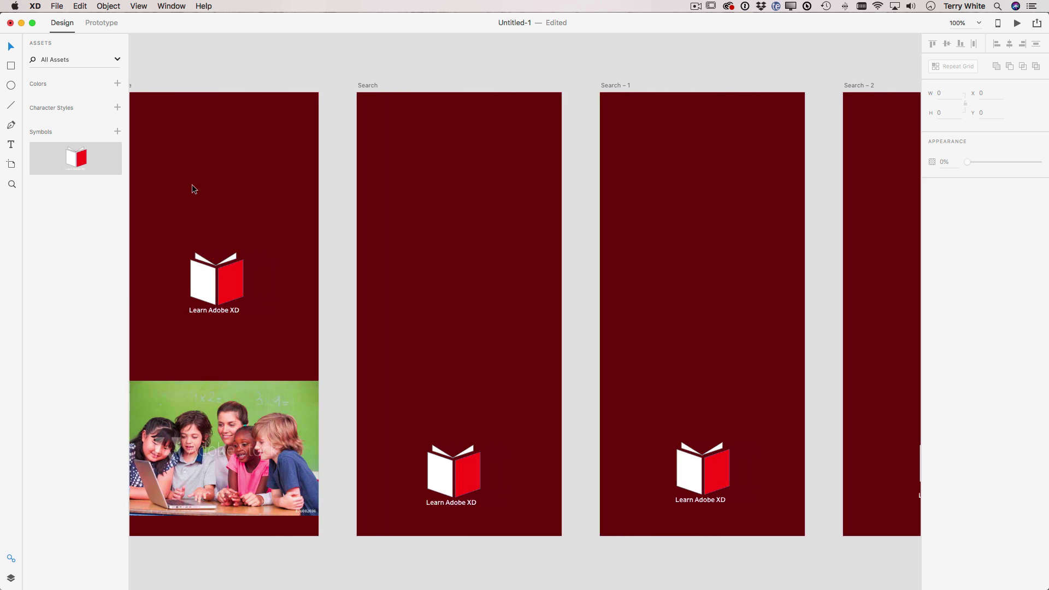
pyautogui.hscroll(-6, 192, 189)
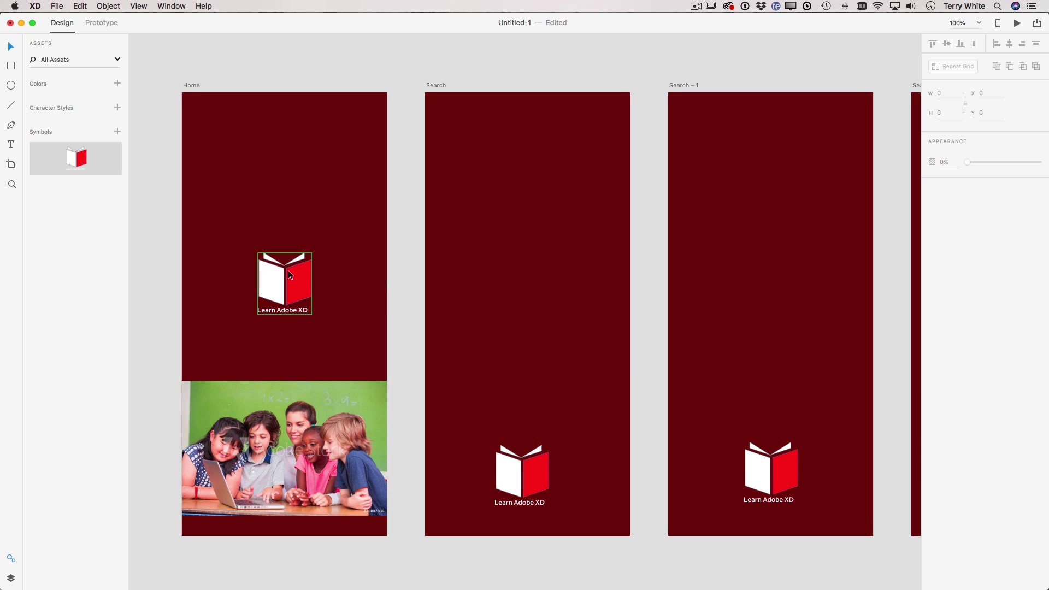
# Extend the Search artboard downward to a height of about 1373, keeping its viewport height at 812.
pyautogui.scroll(1, 285, 270)
pyautogui.hscroll(1, 285, 271)
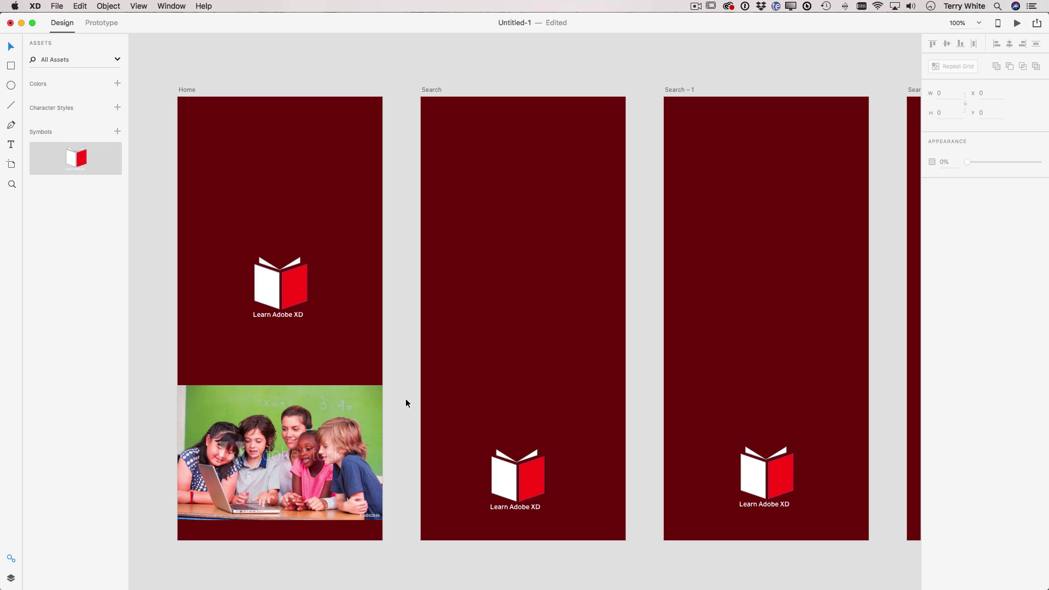
pyautogui.hscroll(2, 455, 423)
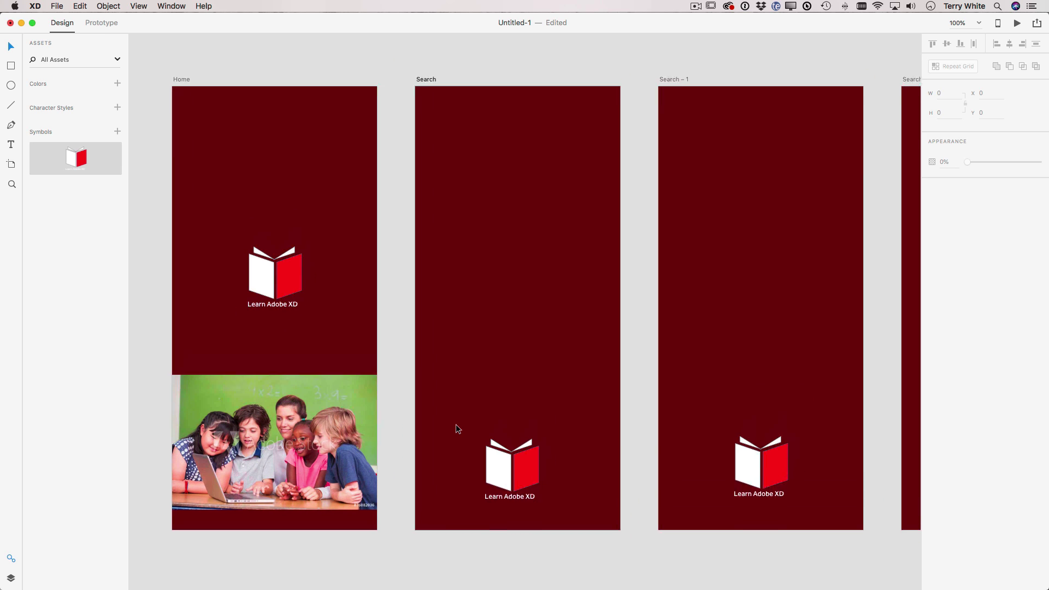
pyautogui.click(456, 424)
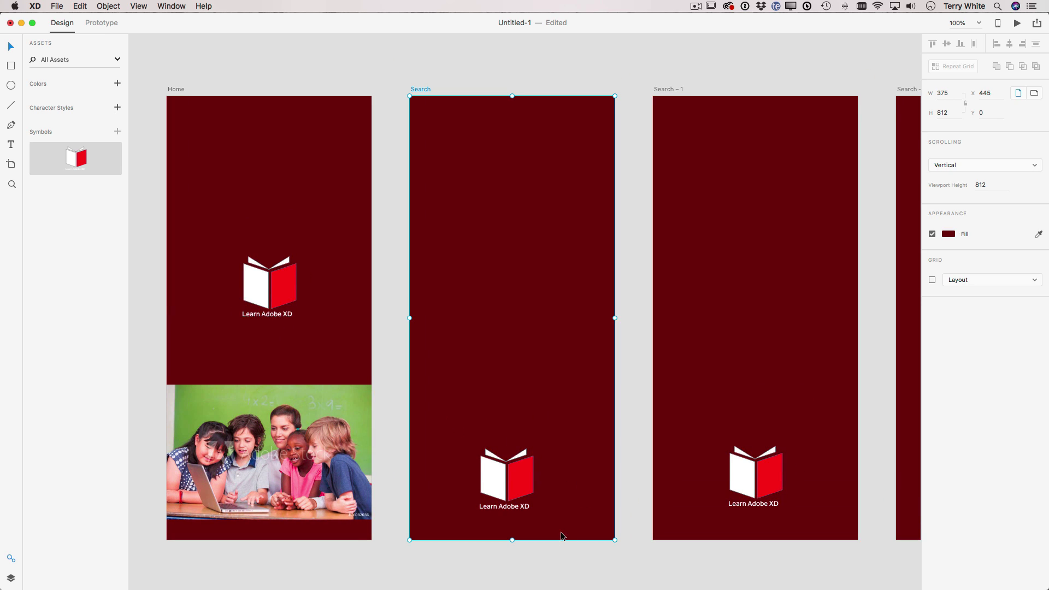
pyautogui.scroll(-5, 559, 533)
pyautogui.moveTo(523, 424)
pyautogui.mouseDown()
pyautogui.moveTo(525, 487)
pyautogui.moveTo(532, 435)
pyautogui.moveTo(534, 459)
pyautogui.moveTo(533, 588)
pyautogui.mouseUp()
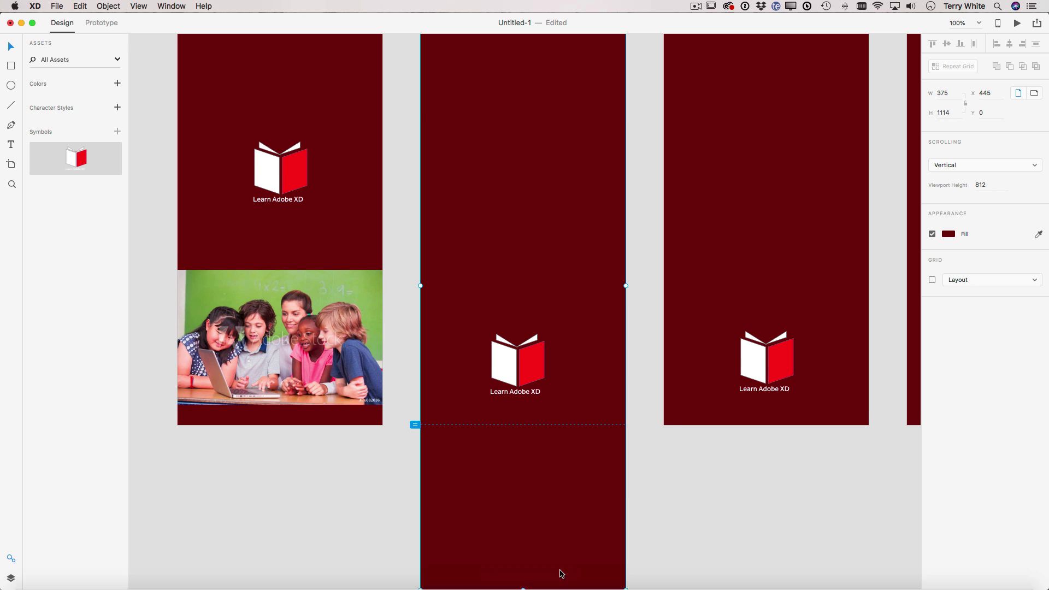
pyautogui.scroll(-8, 559, 571)
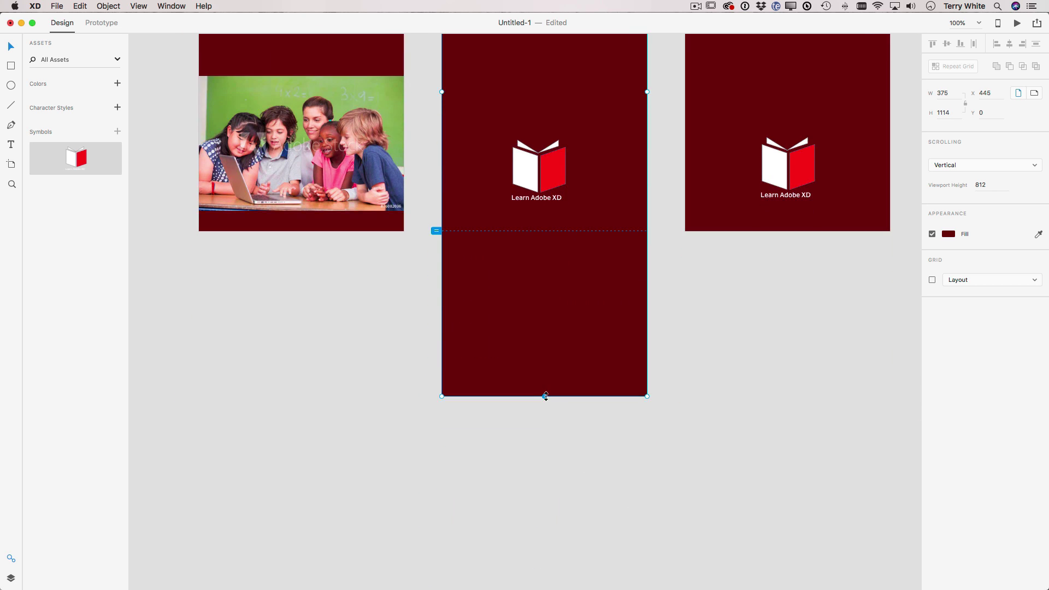
pyautogui.moveTo(545, 395); pyautogui.dragTo(558, 534)
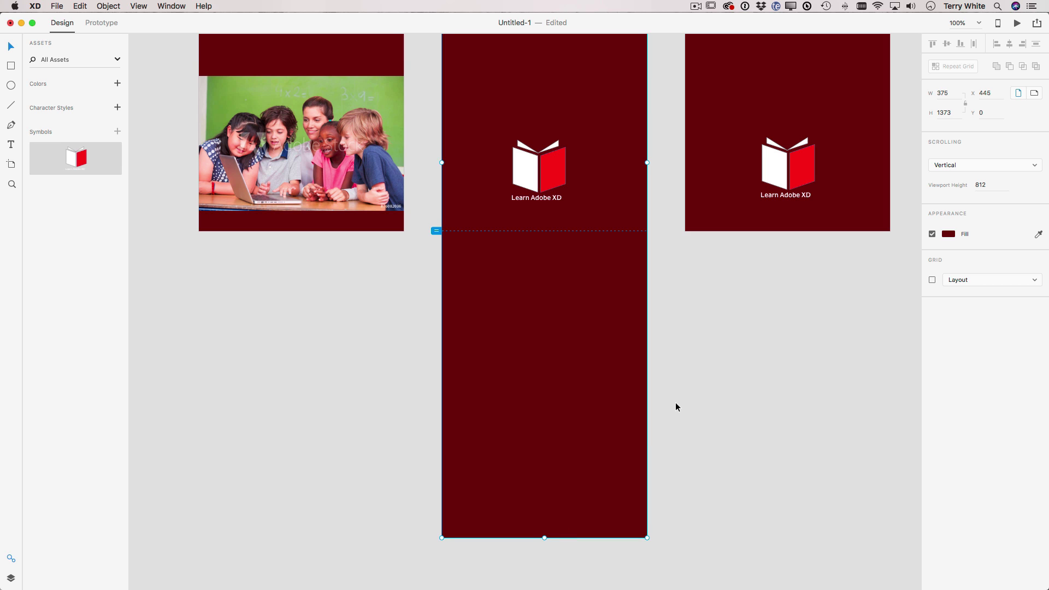
# Copy the classroom photo from Home into the extended area of Search below the viewport line, at X 0, Y 871.
pyautogui.scroll(15, 675, 405)
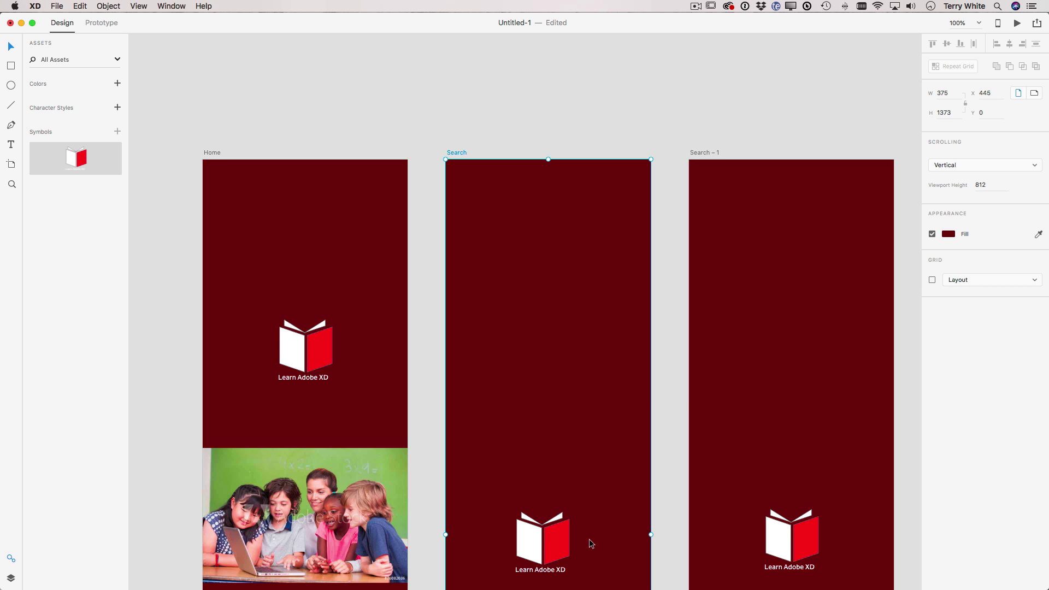
pyautogui.scroll(-9, 570, 383)
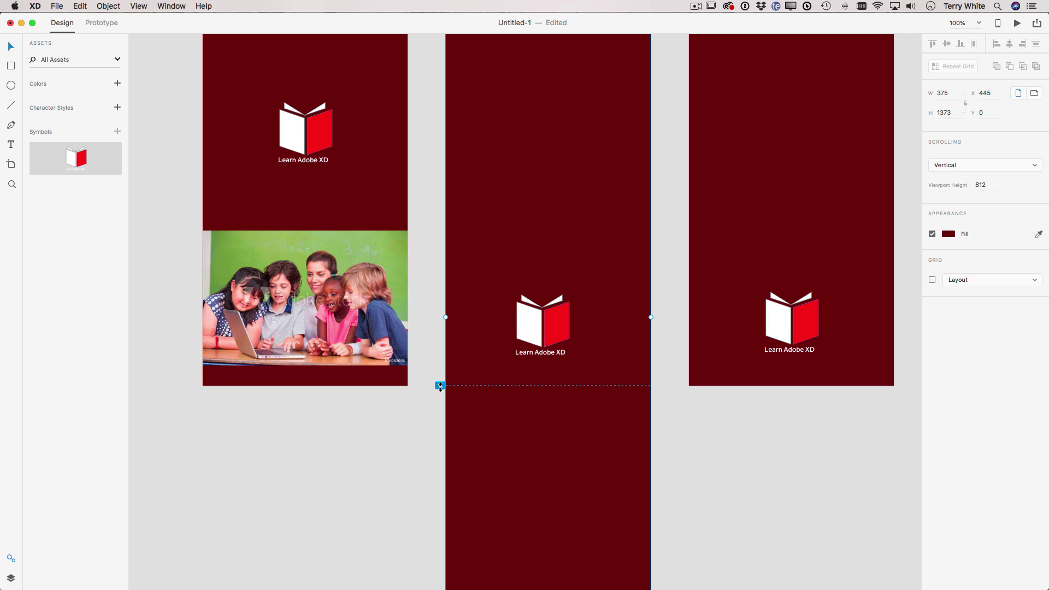
pyautogui.scroll(-3, 440, 387)
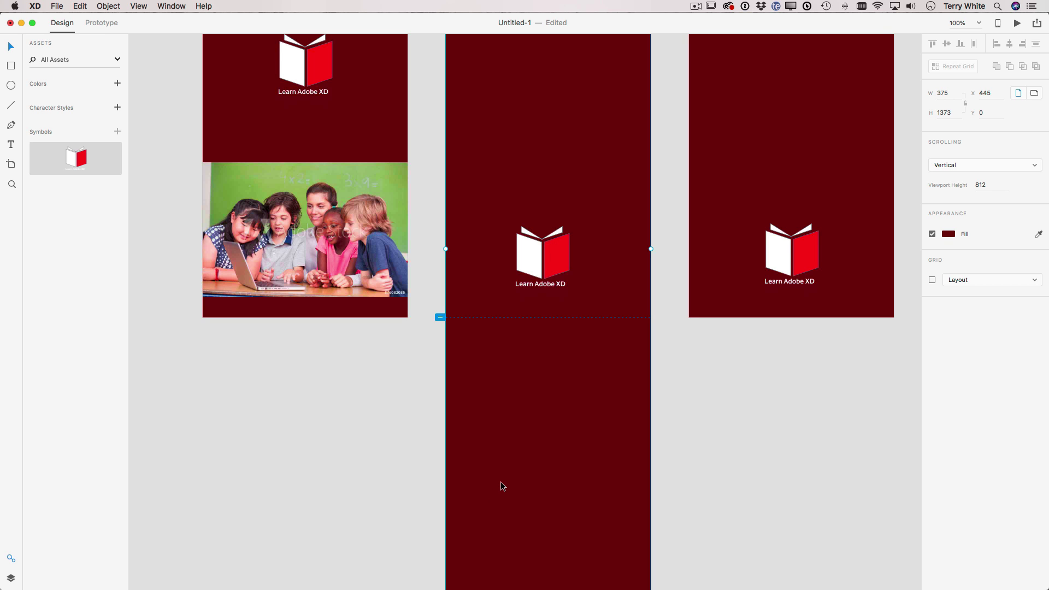
pyautogui.scroll(10, 501, 484)
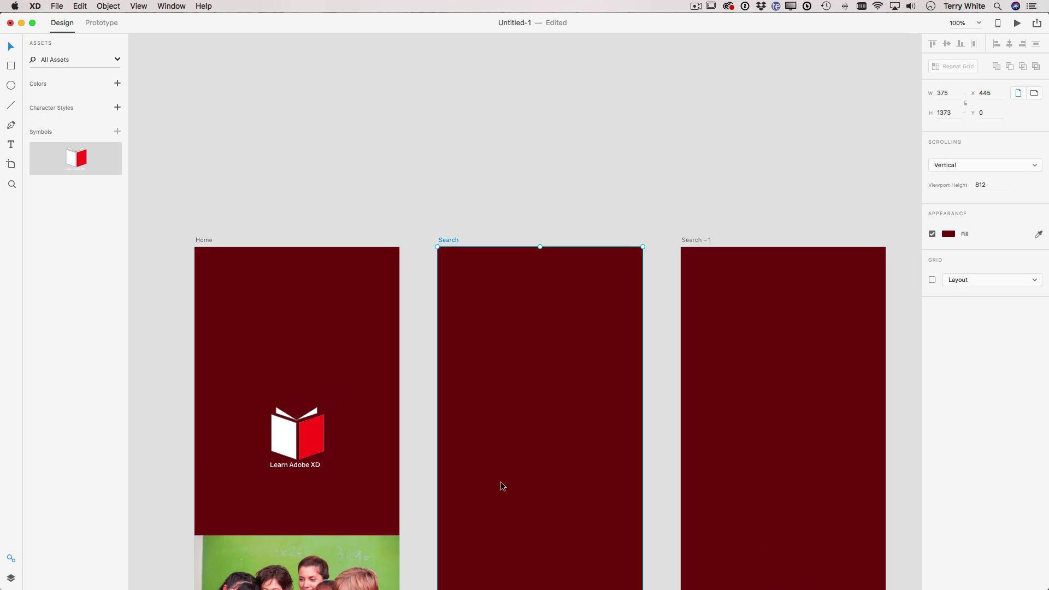
pyautogui.scroll(-9, 503, 486)
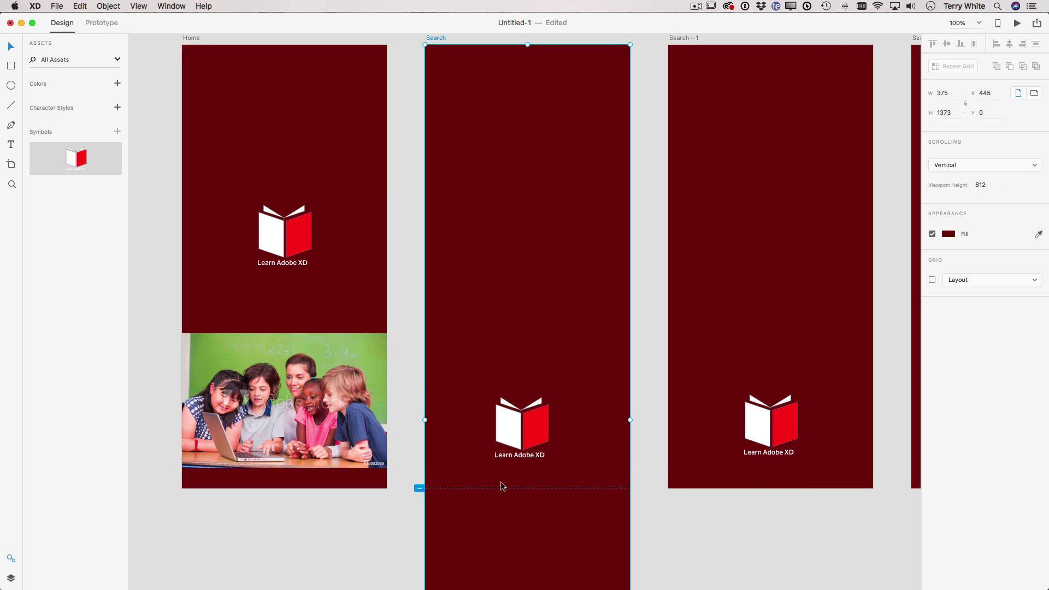
pyautogui.hscroll(4, 503, 486)
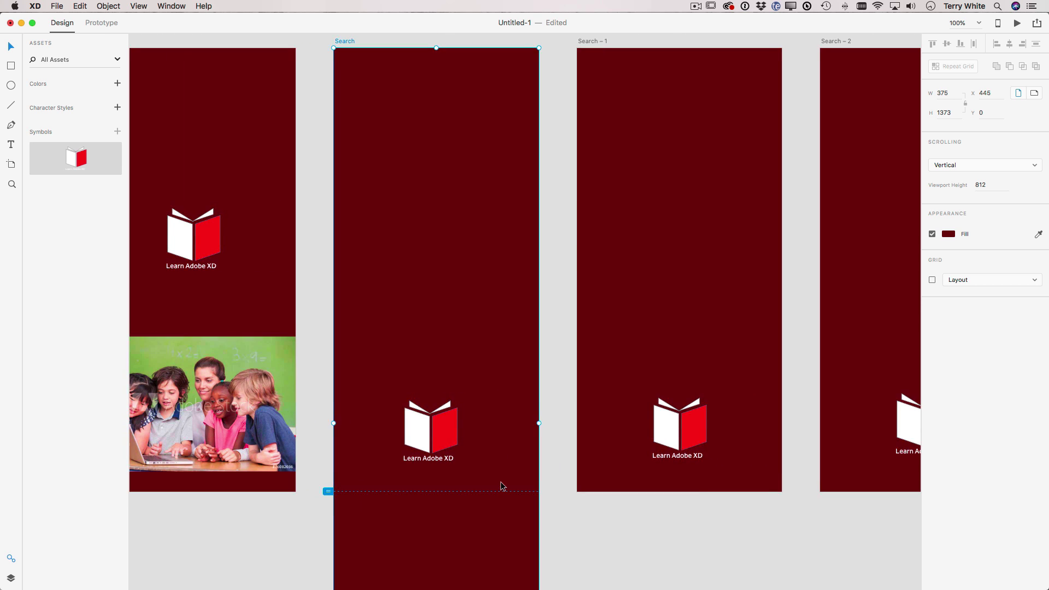
pyautogui.scroll(-3, 501, 486)
pyautogui.click(184, 364)
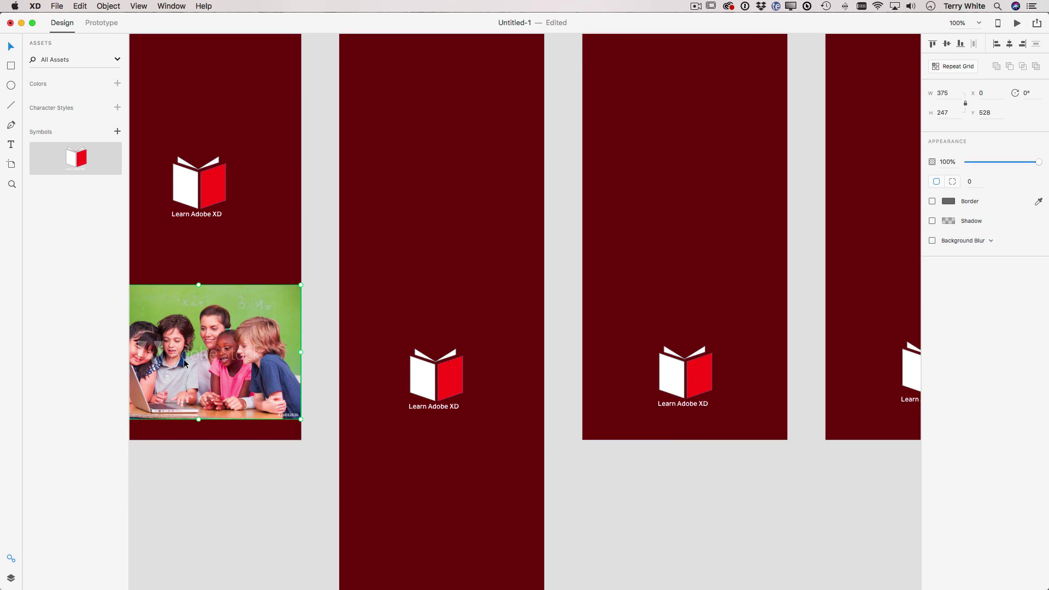
pyautogui.moveTo(184, 364); pyautogui.dragTo(428, 546)
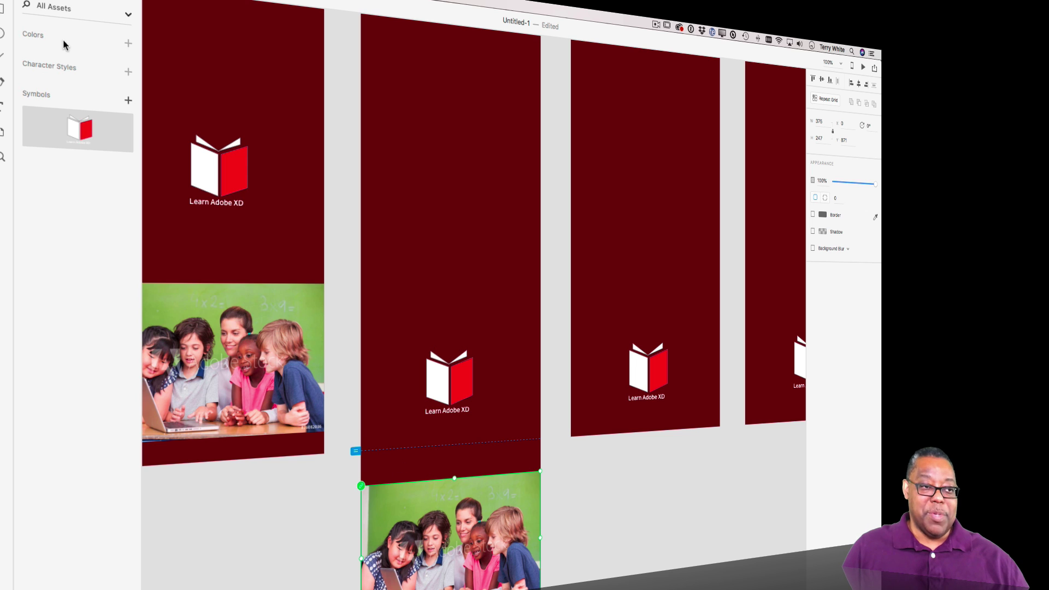
pyautogui.click(54, 0)
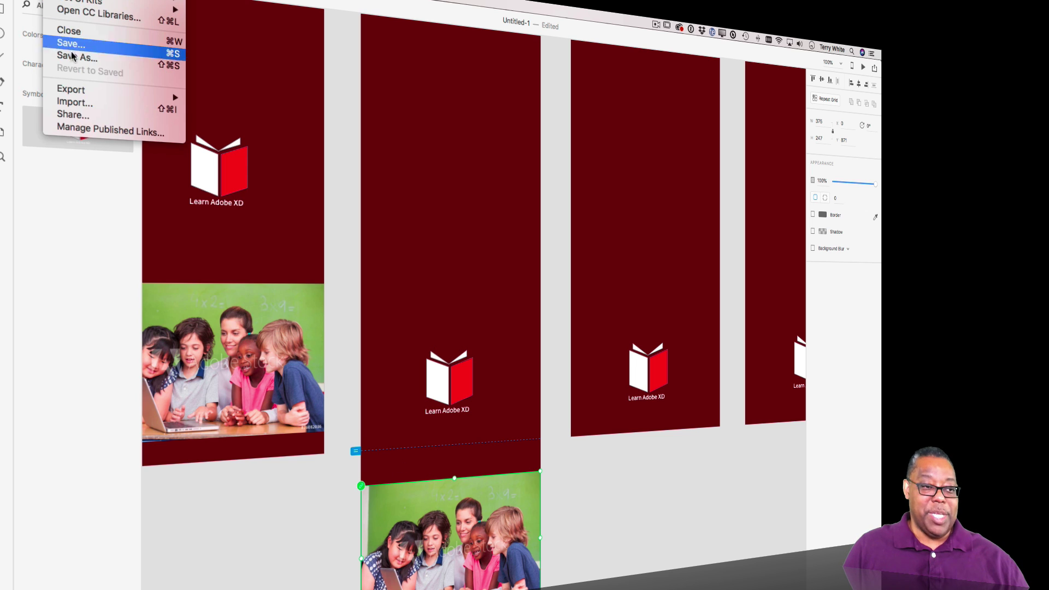
pyautogui.moveTo(81, 0)
pyautogui.press('Escape')
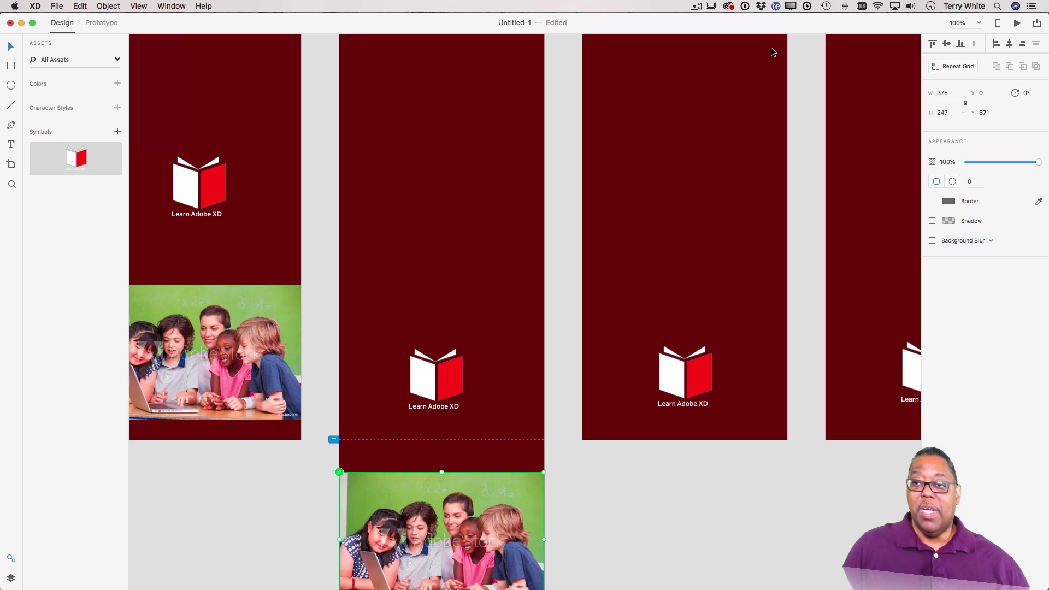
# Preview the Search artboard, test its vertical scrolling down to the photo and back, and close the preview.
pyautogui.click(166, 6)
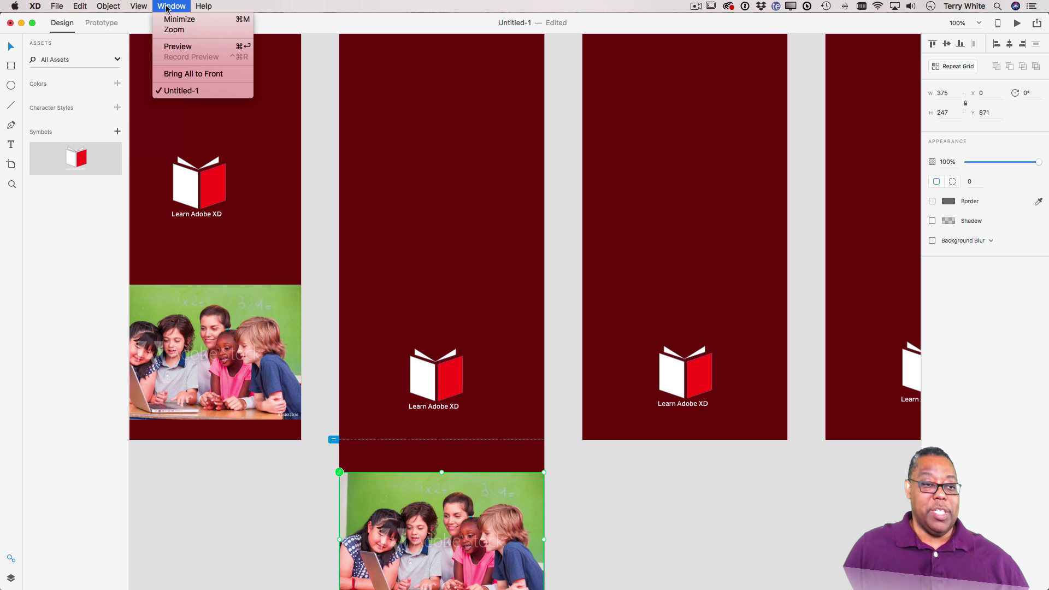
pyautogui.click(181, 48)
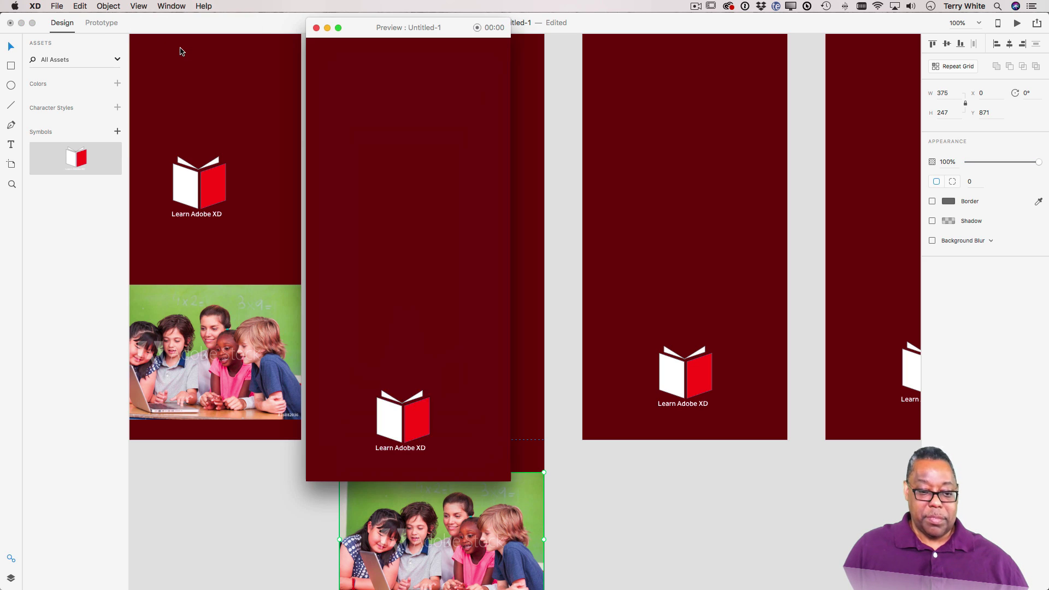
pyautogui.scroll(-10, 371, 180)
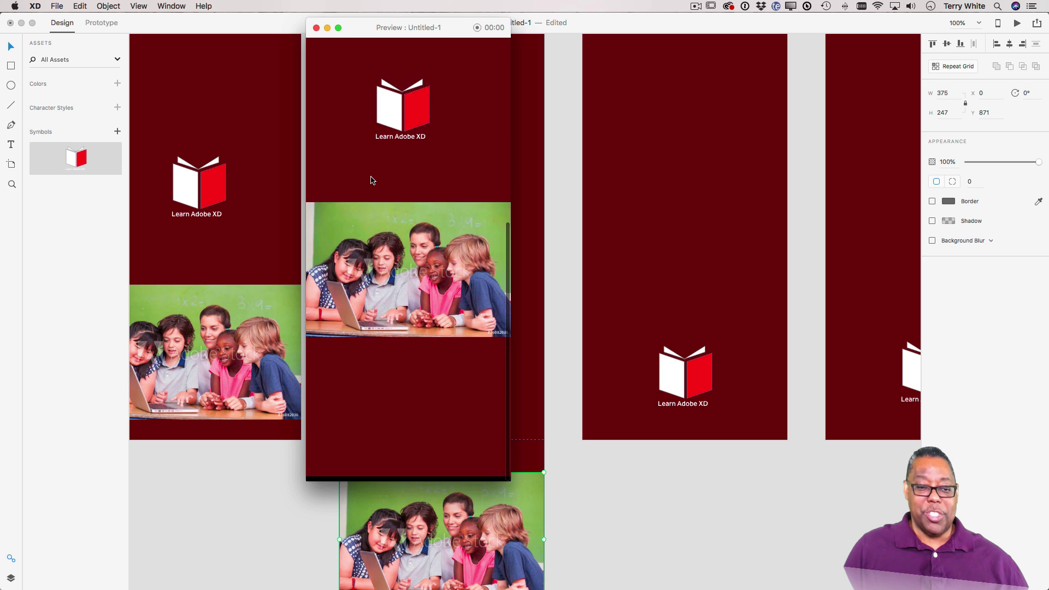
pyautogui.scroll(6, 371, 180)
pyautogui.scroll(-4, 371, 180)
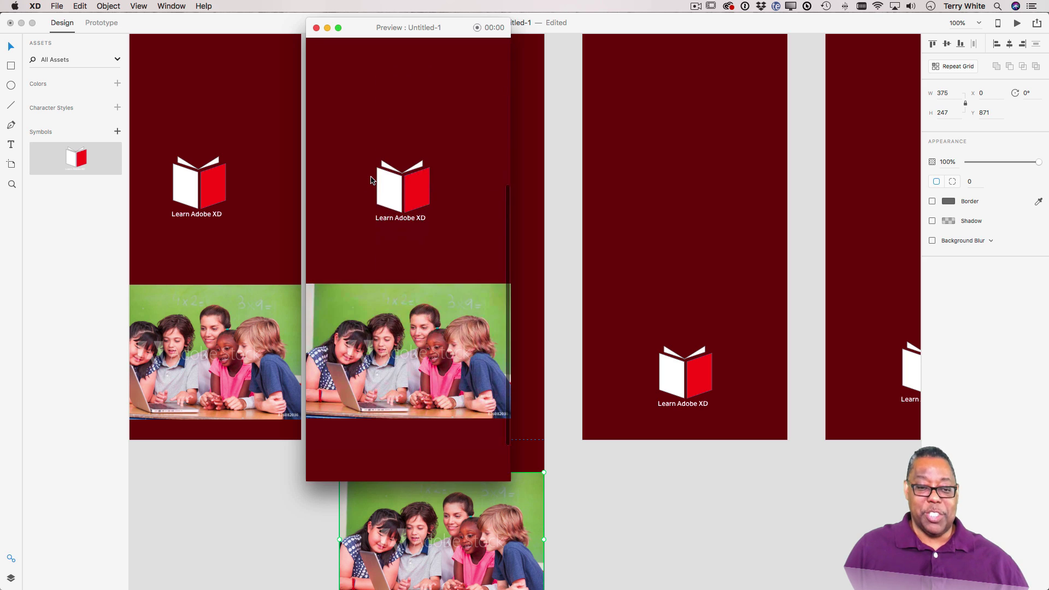
pyautogui.scroll(-2, 371, 180)
pyautogui.scroll(7, 361, 159)
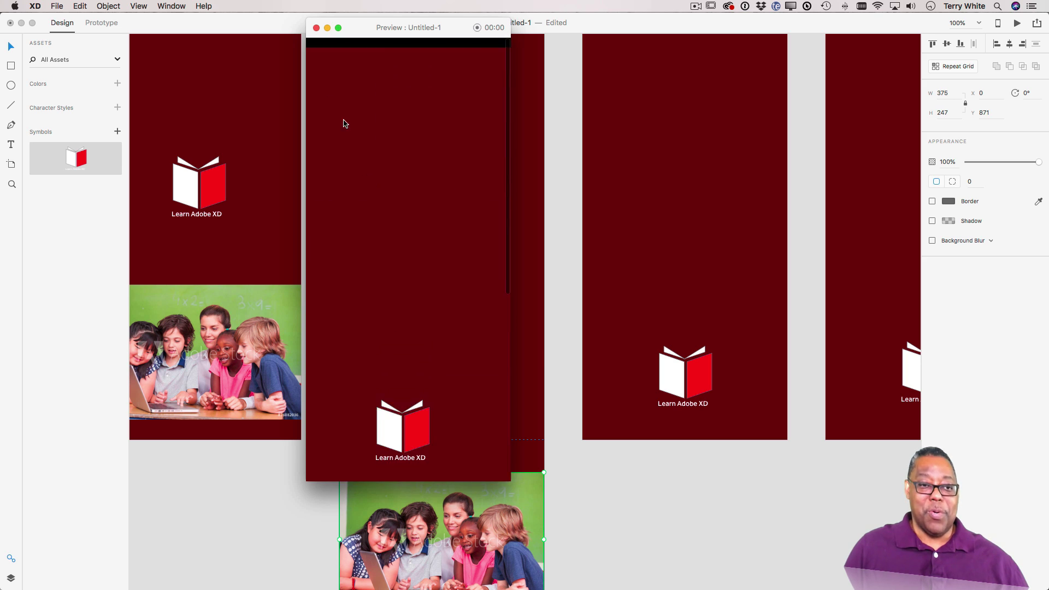
pyautogui.click(316, 28)
pyautogui.click(254, 78)
# Examine the Home, Search and Search – 1 artboards, including the part of Search that extends below the viewport.
pyautogui.hscroll(-5, 254, 78)
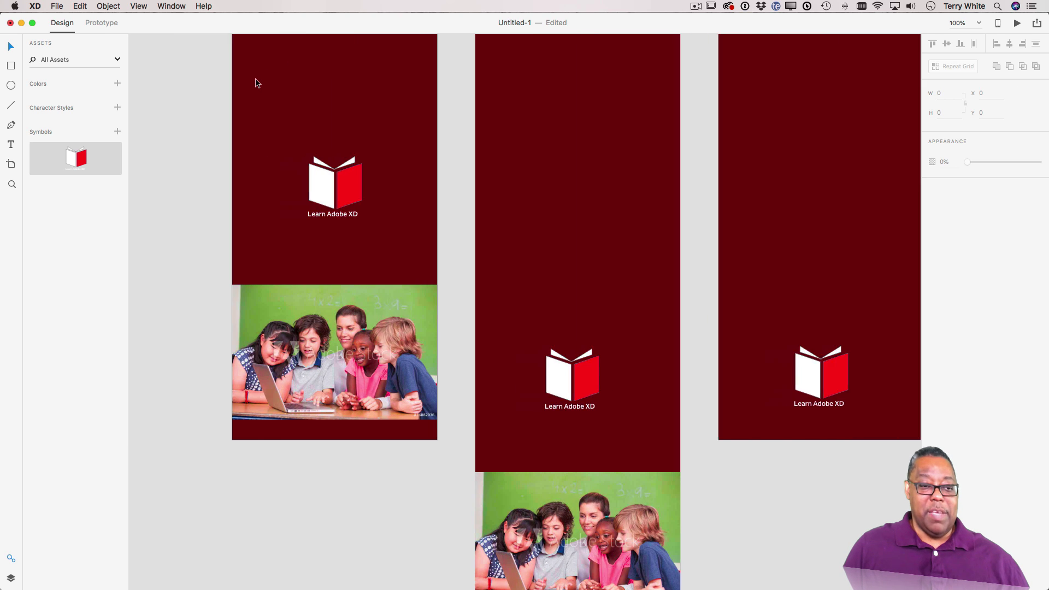
pyautogui.hscroll(-3, 254, 78)
pyautogui.scroll(8, 300, 80)
pyautogui.scroll(-4, 559, 267)
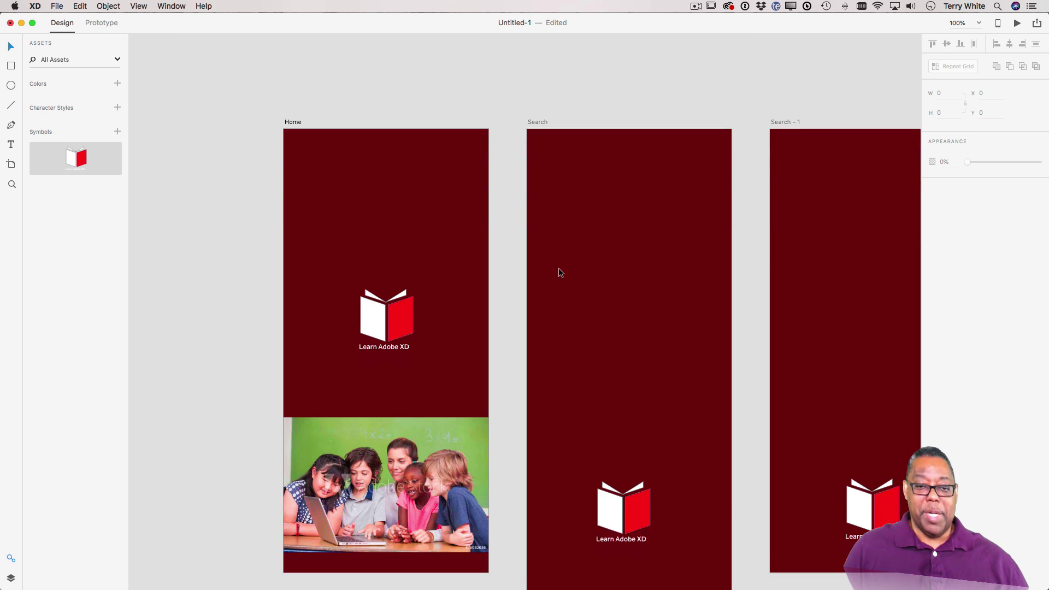
pyautogui.scroll(-2, 559, 268)
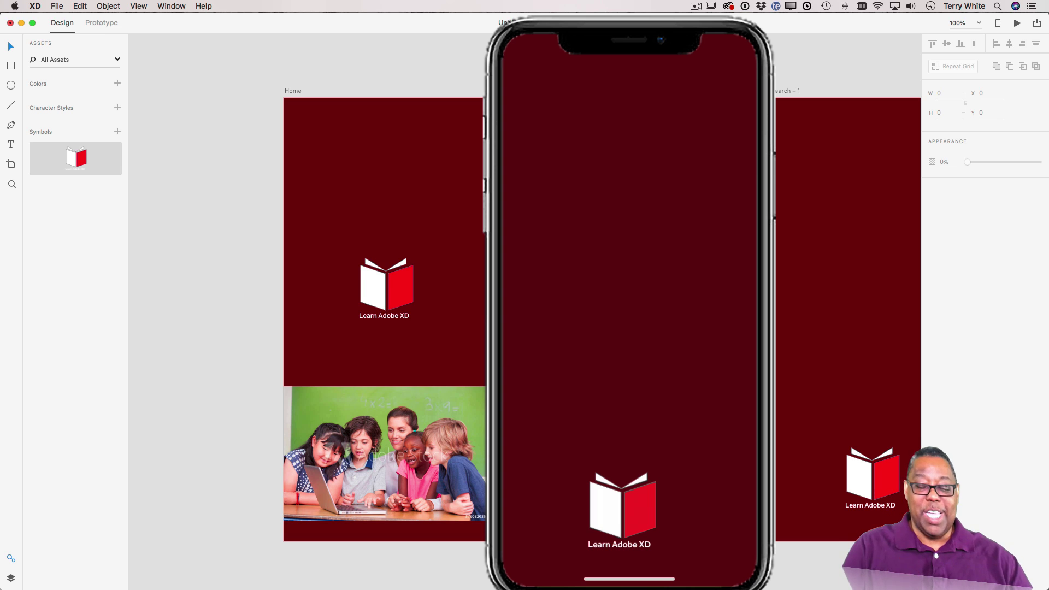
pyautogui.scroll(-5, 601, 319)
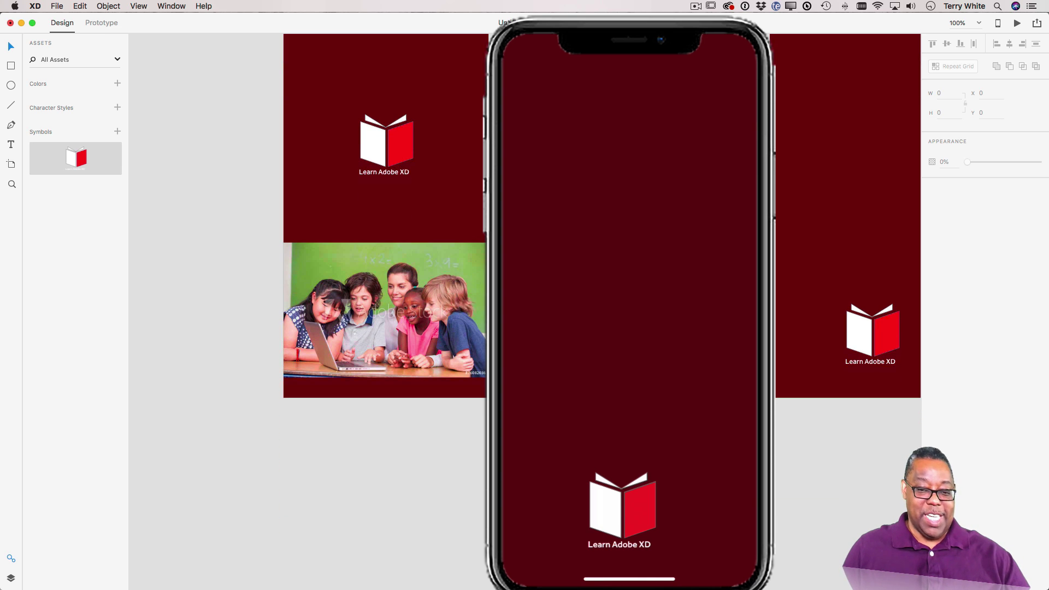
pyautogui.scroll(-2, 525, 311)
pyautogui.scroll(2, 525, 311)
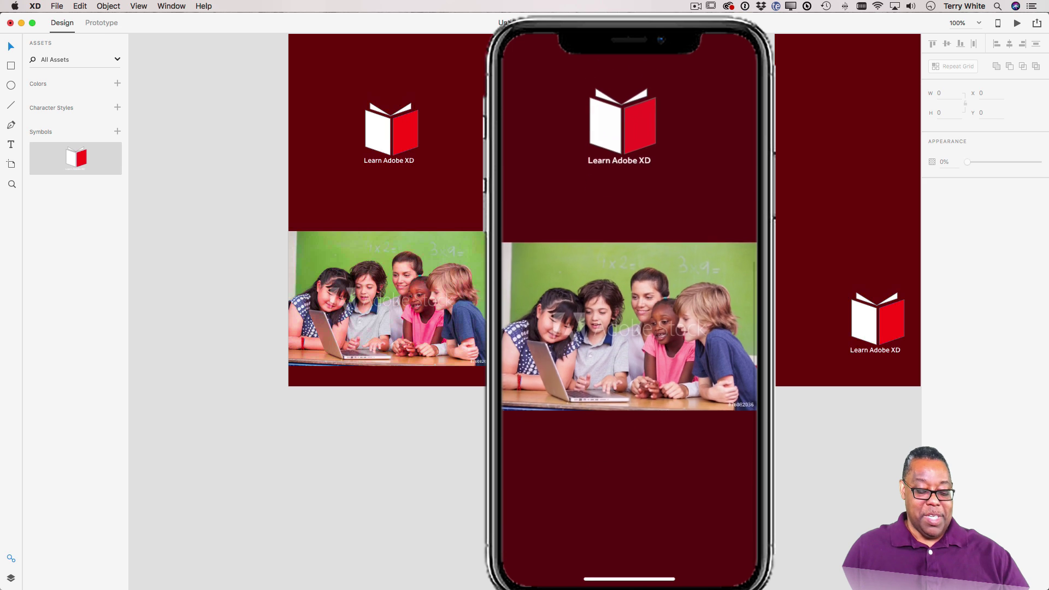
pyautogui.scroll(1, 388, 229)
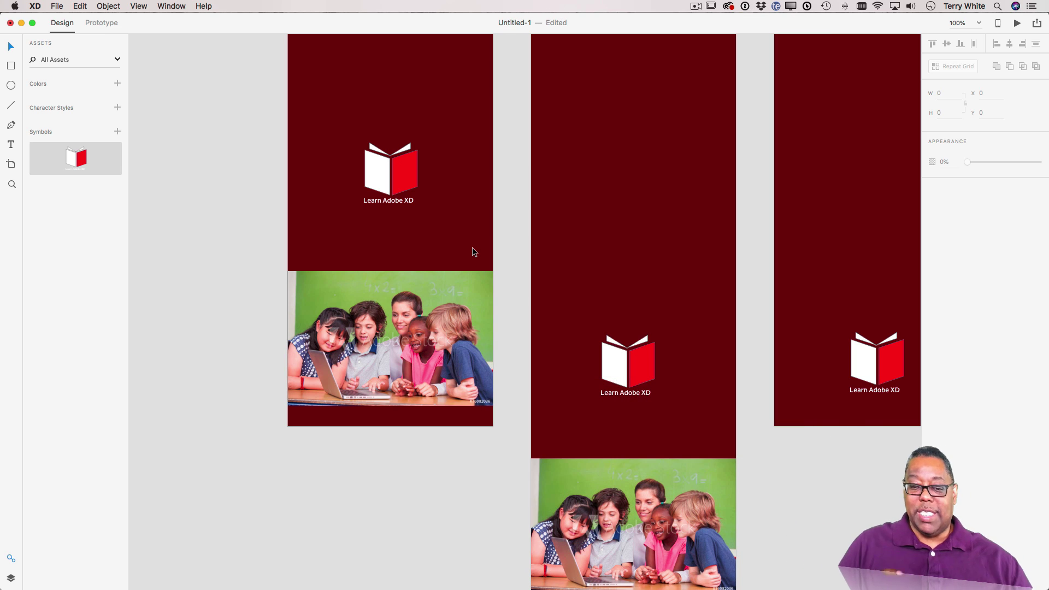
pyautogui.hscroll(3, 472, 247)
pyautogui.scroll(4, 472, 247)
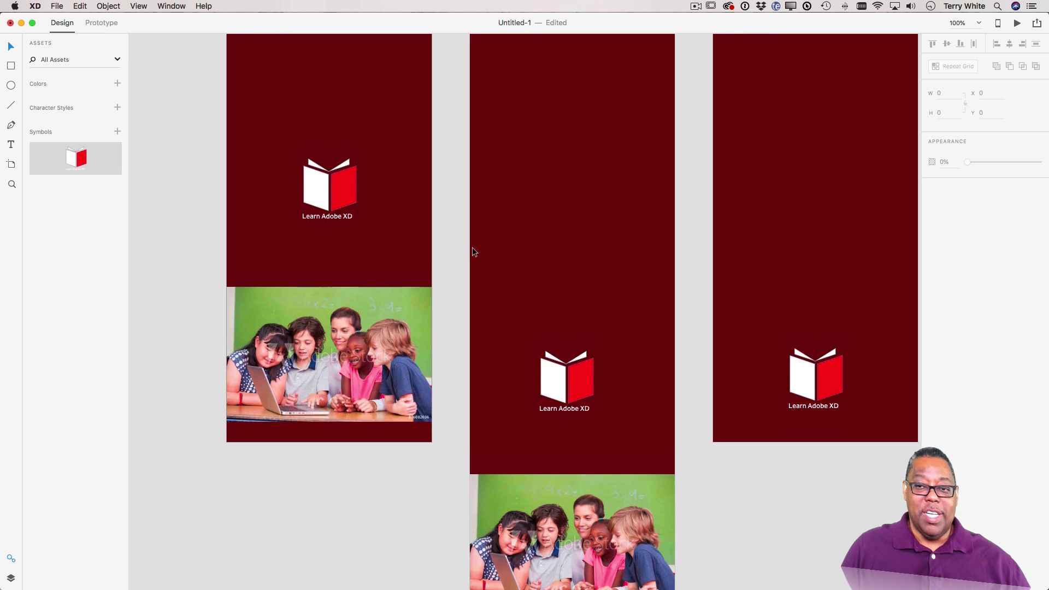
# Examine the Home and Search artboards and the preset artboard sizes for Apple, Google, Microsoft and web.
pyautogui.scroll(5, 472, 247)
pyautogui.scroll(-3, 430, 271)
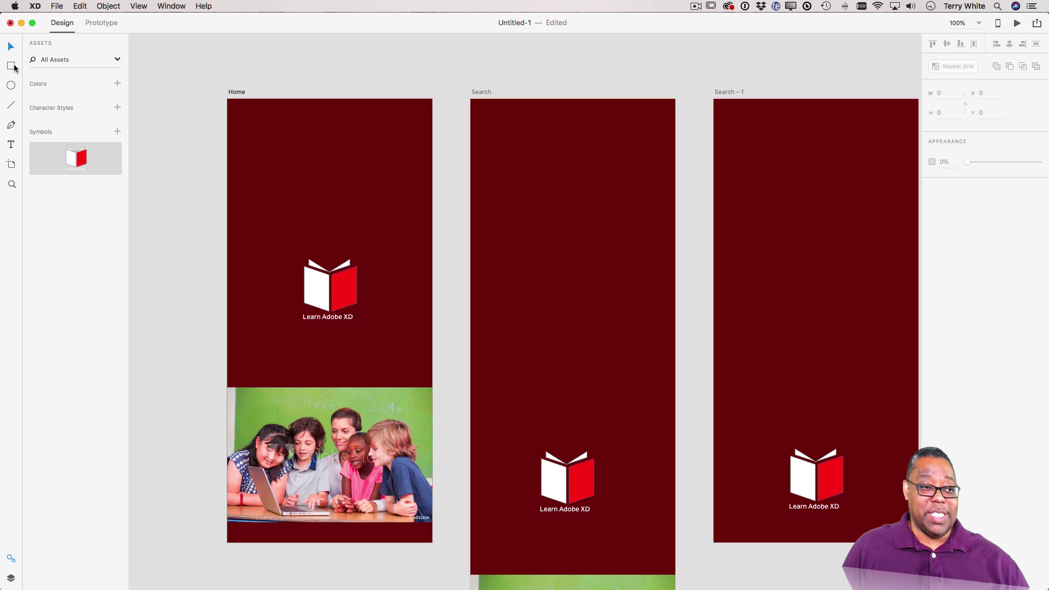
pyautogui.hscroll(10, 195, 147)
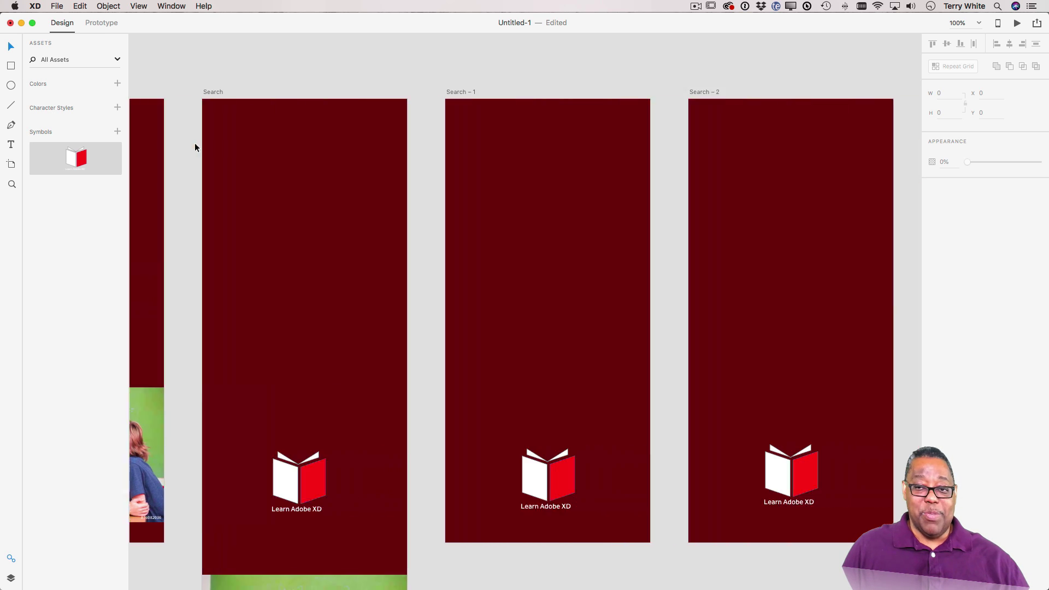
pyautogui.hscroll(1, 195, 147)
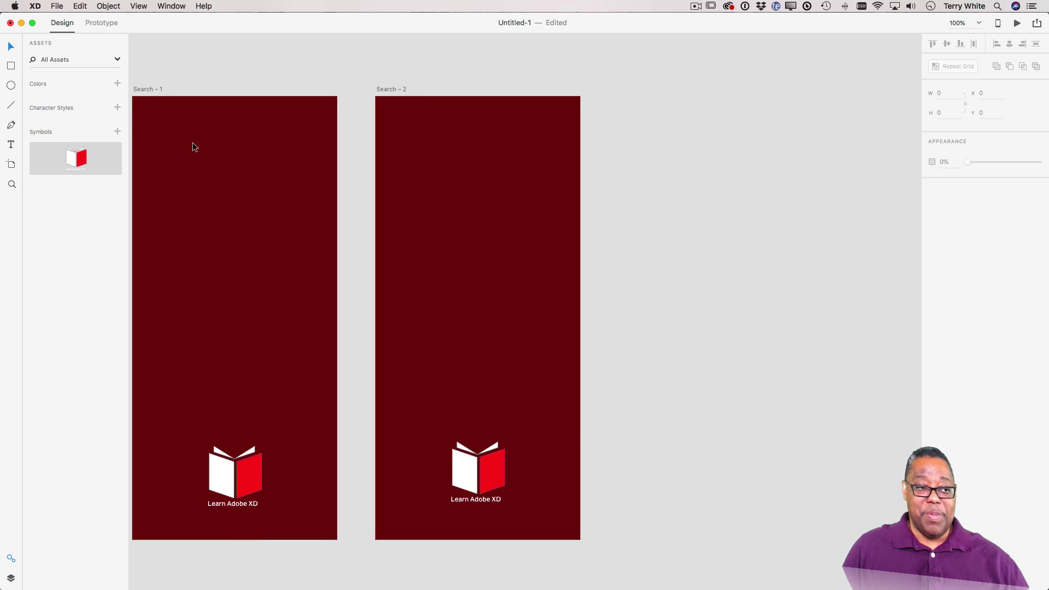
pyautogui.click(13, 164)
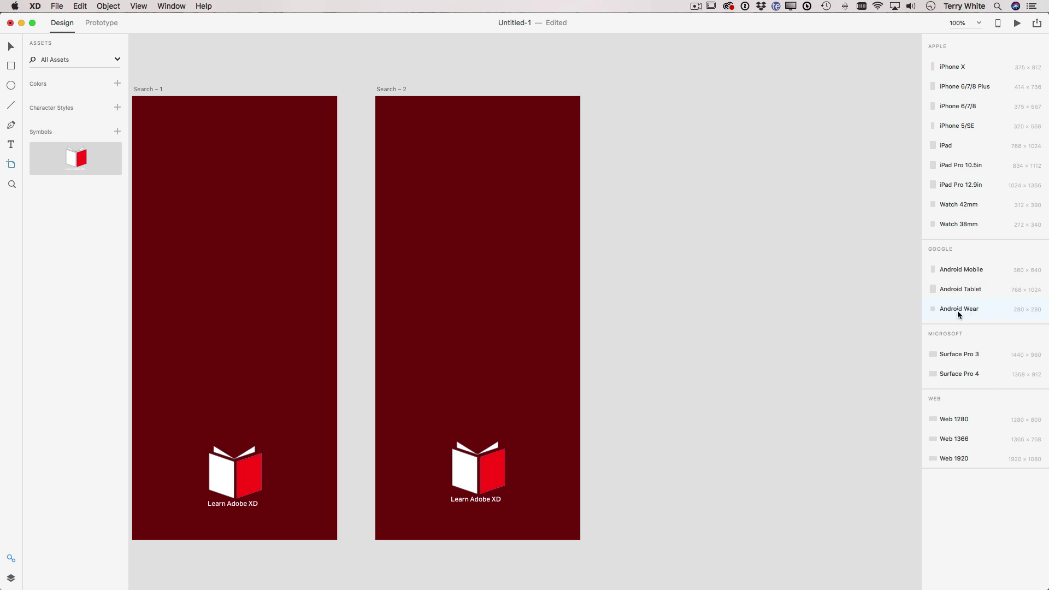
pyautogui.scroll(3, 869, 282)
pyautogui.scroll(3, 869, 281)
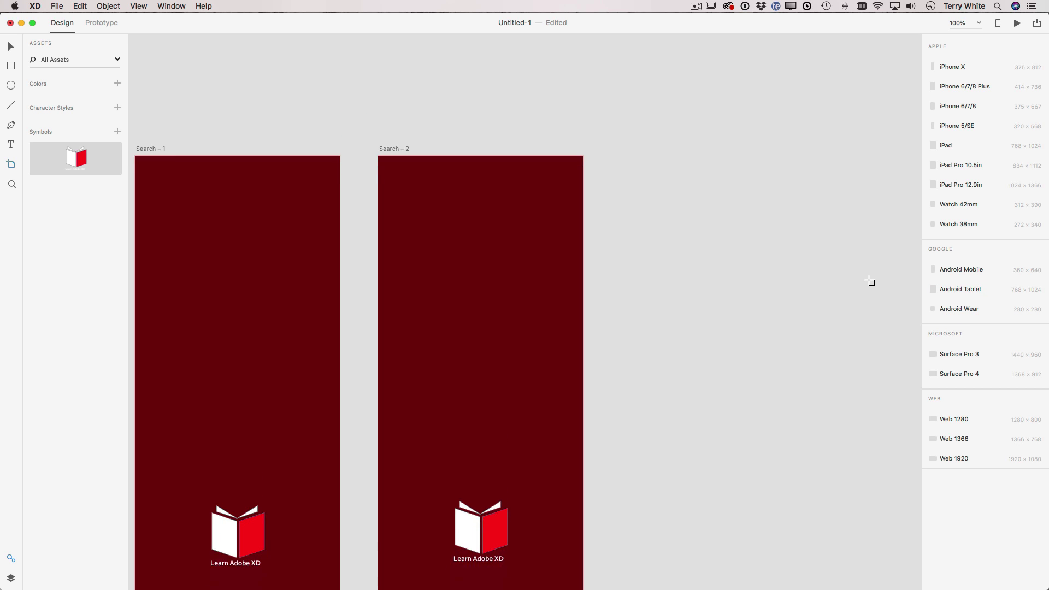
# Look over the artboards from Search – 2 back to Home and compare their layouts.
pyautogui.hscroll(-5, 869, 282)
pyautogui.scroll(-8, 869, 281)
pyautogui.hscroll(-2, 869, 281)
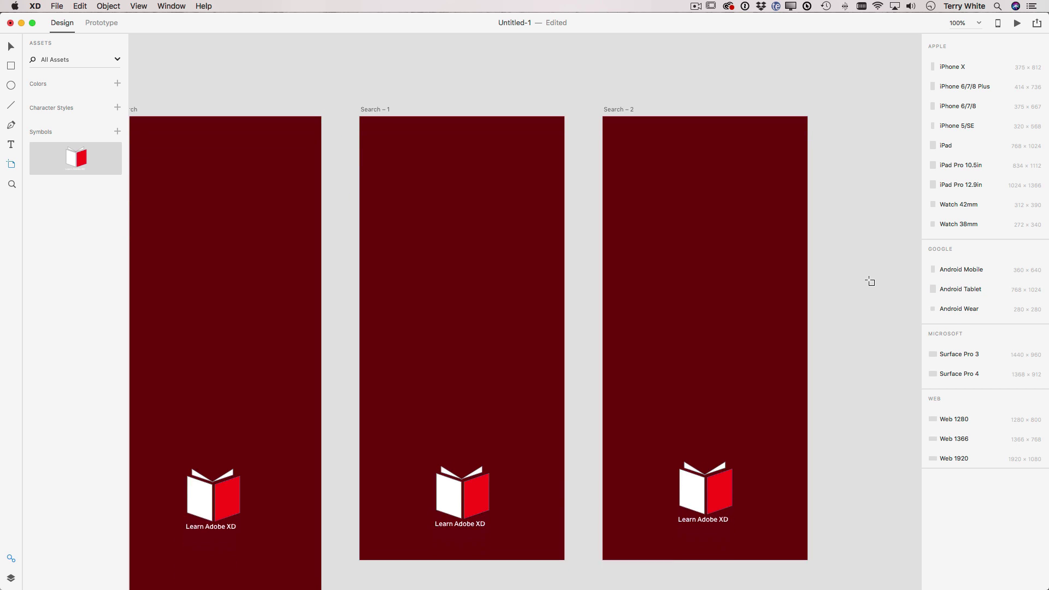
pyautogui.scroll(2, 869, 281)
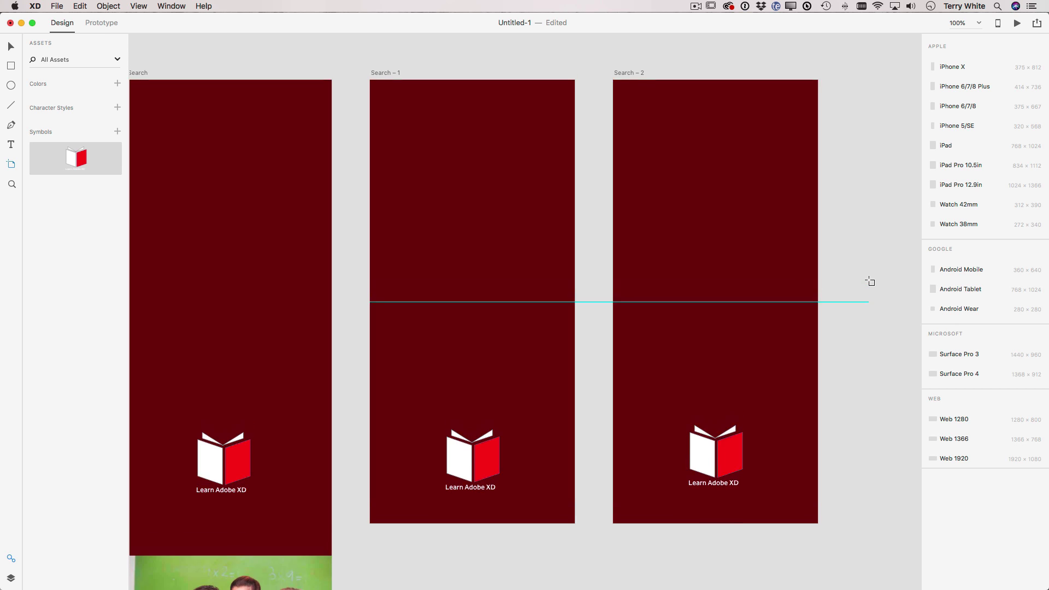
pyautogui.hscroll(-3, 869, 282)
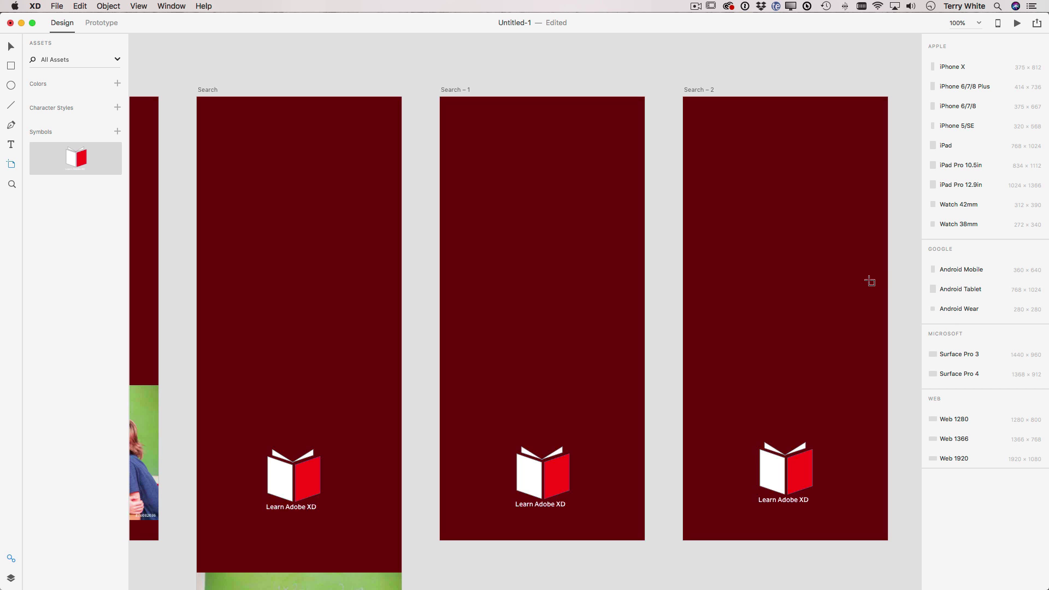
pyautogui.hscroll(-4, 836, 276)
pyautogui.scroll(-2, 836, 277)
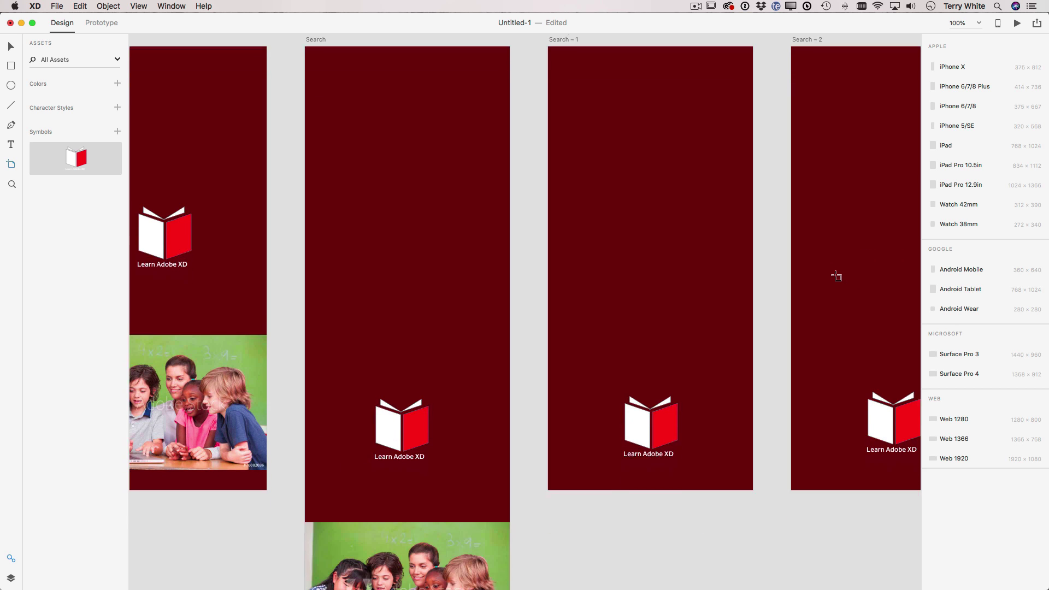
pyautogui.scroll(-1, 837, 276)
pyautogui.hscroll(-4, 836, 277)
pyautogui.scroll(2, 836, 276)
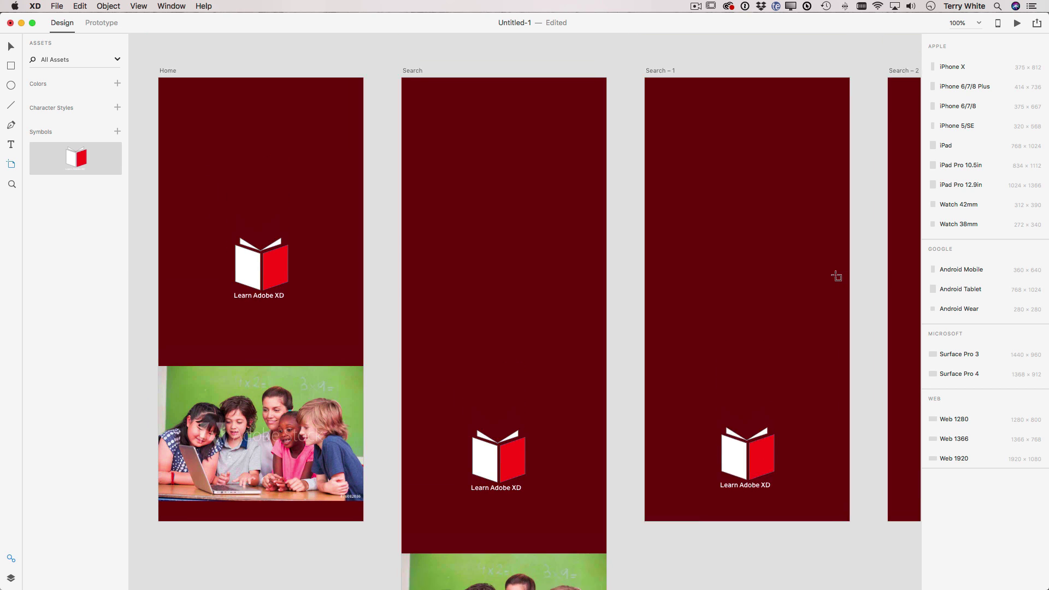
pyautogui.scroll(2, 836, 276)
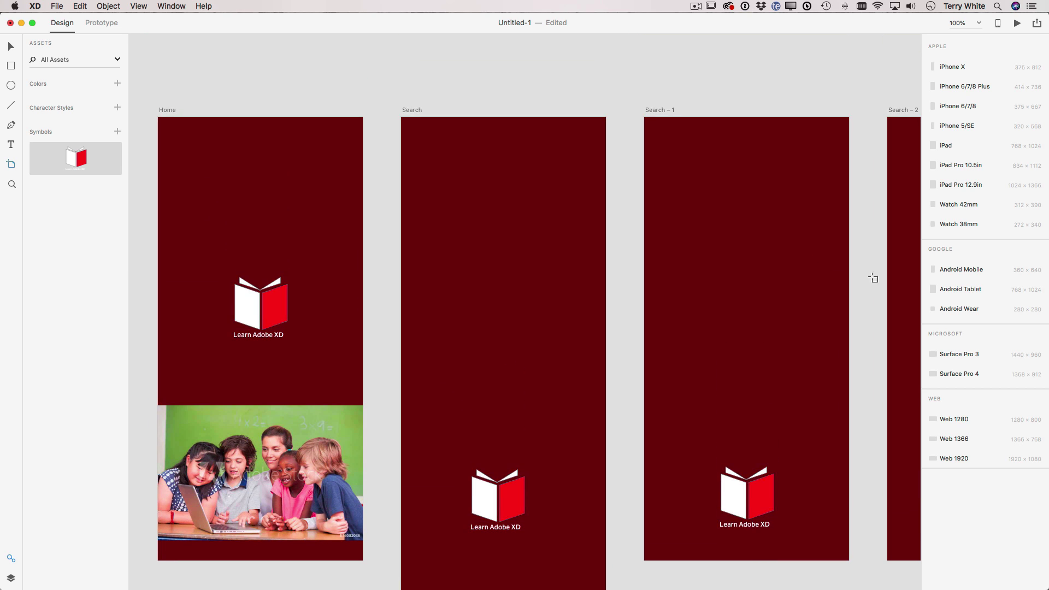
# Open the recent file Ceeya_App_Start-TW.xd.
pyautogui.click(59, 6)
pyautogui.moveTo(70, 43)
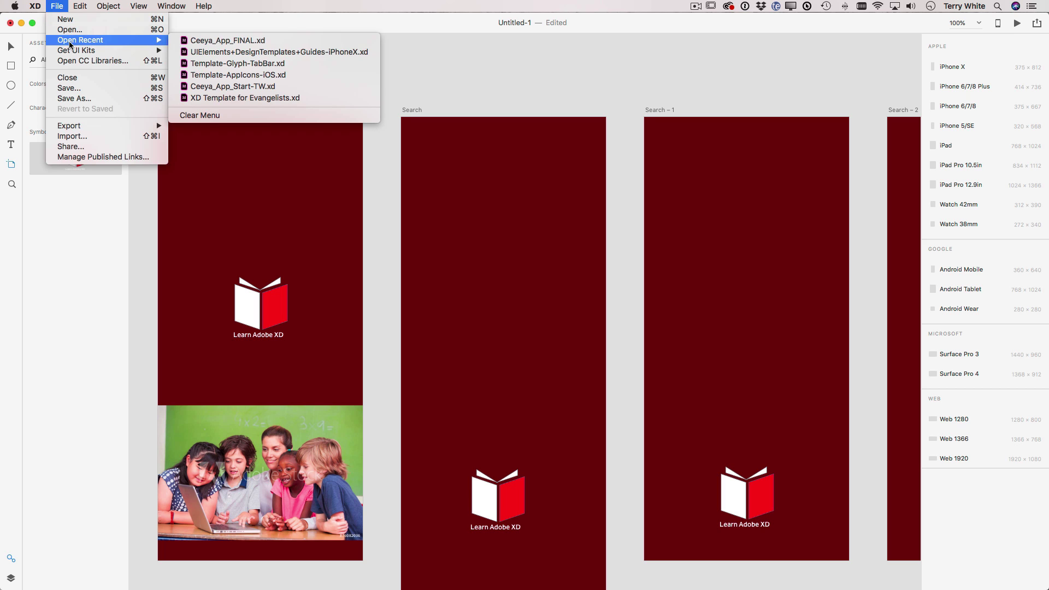
pyautogui.click(252, 87)
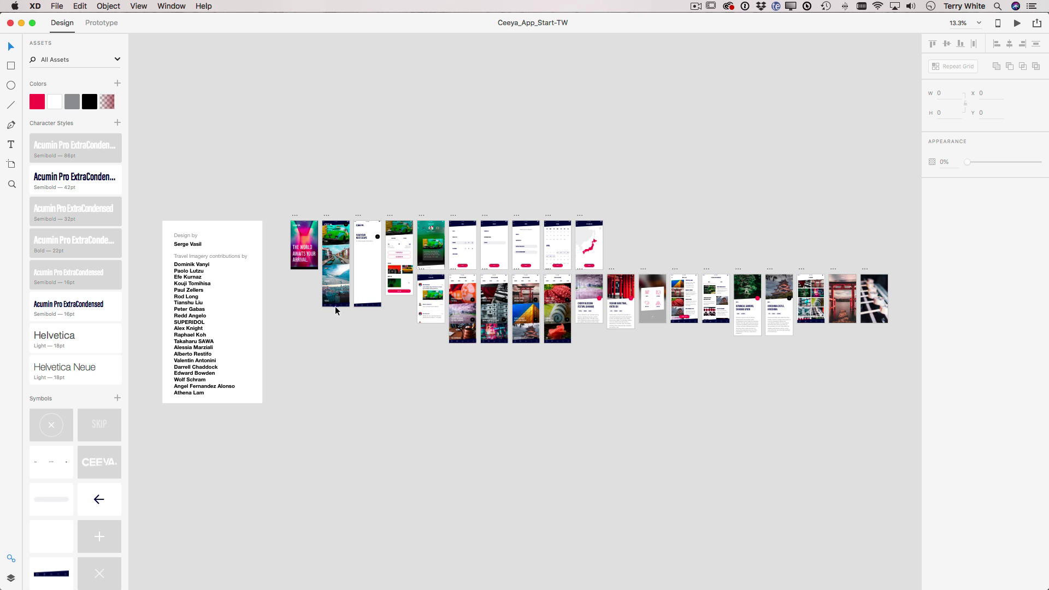
# Examine the Ceeya app screens from Welcome through Home, Saved Trip and Chat – 1 to Who with? at close zoom.
pyautogui.press('z')
pyautogui.moveTo(304, 254); pyautogui.dragTo(372, 314)
pyautogui.scroll(10, 330, 292)
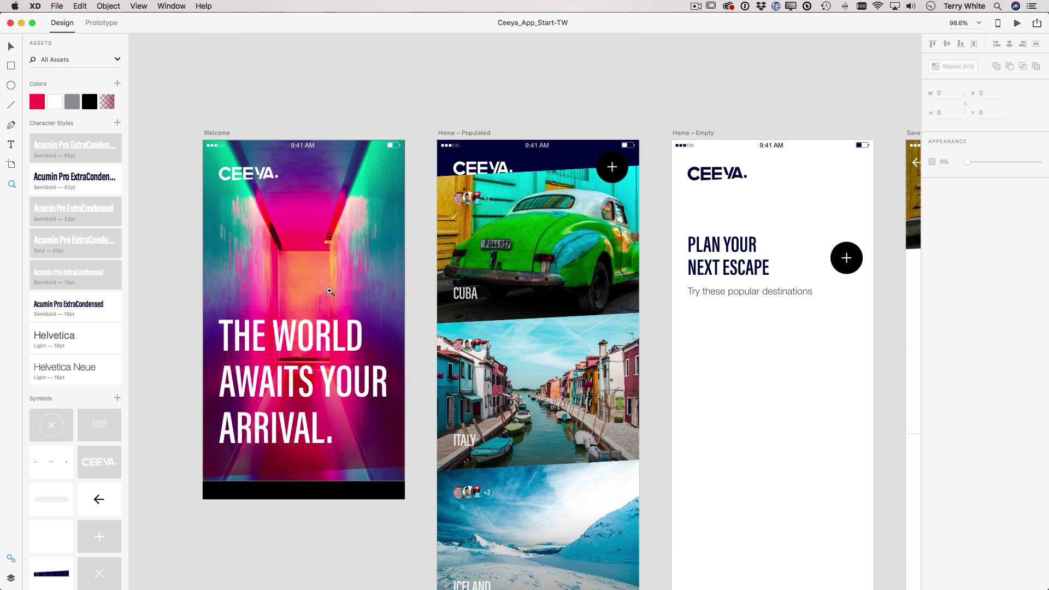
pyautogui.hscroll(12, 330, 292)
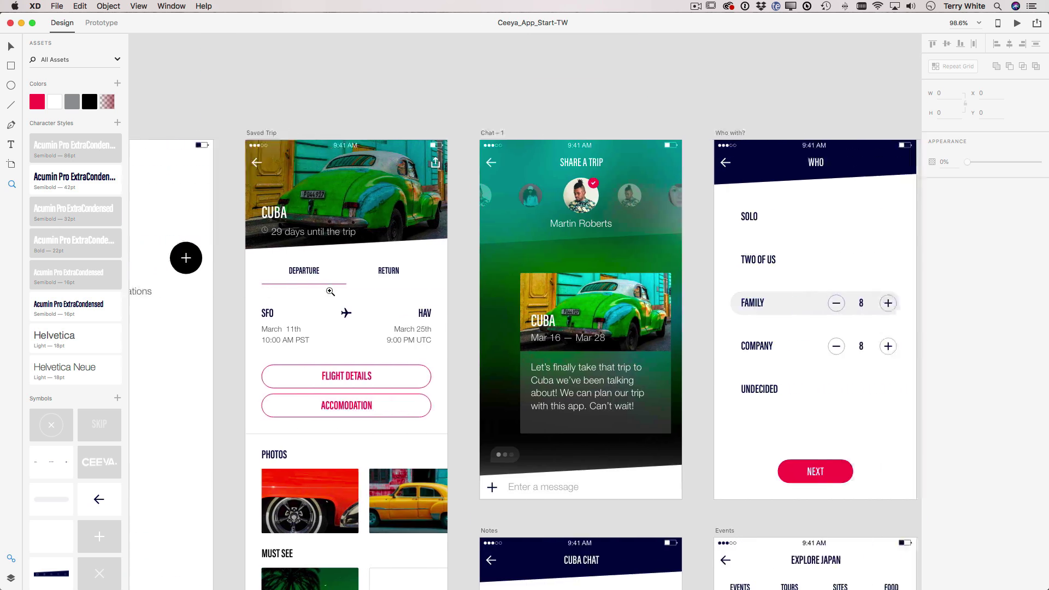
pyautogui.hscroll(6, 330, 291)
pyautogui.hscroll(-6, 330, 291)
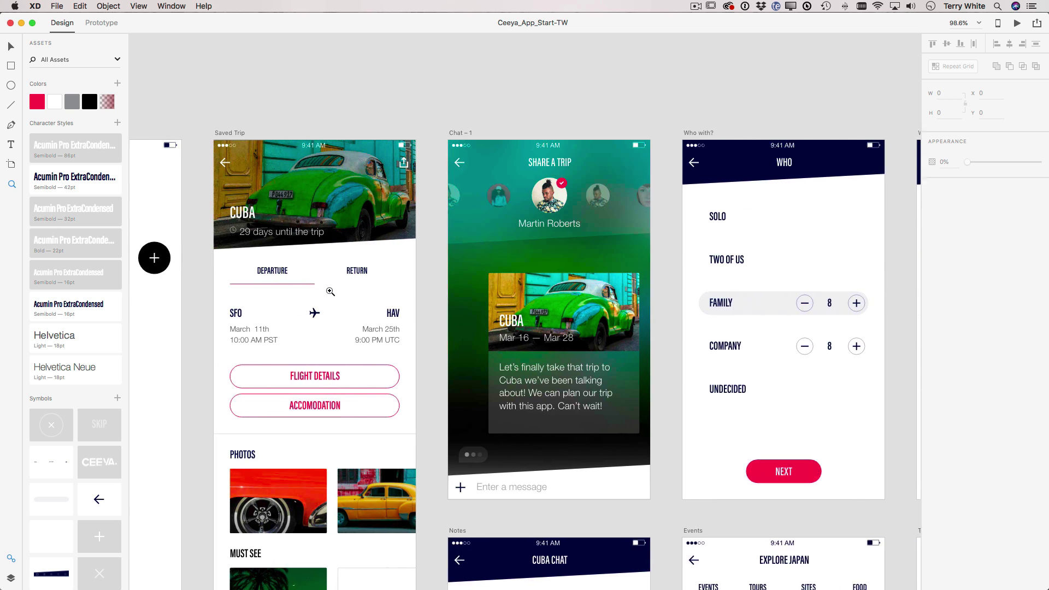
pyautogui.hscroll(-8, 330, 291)
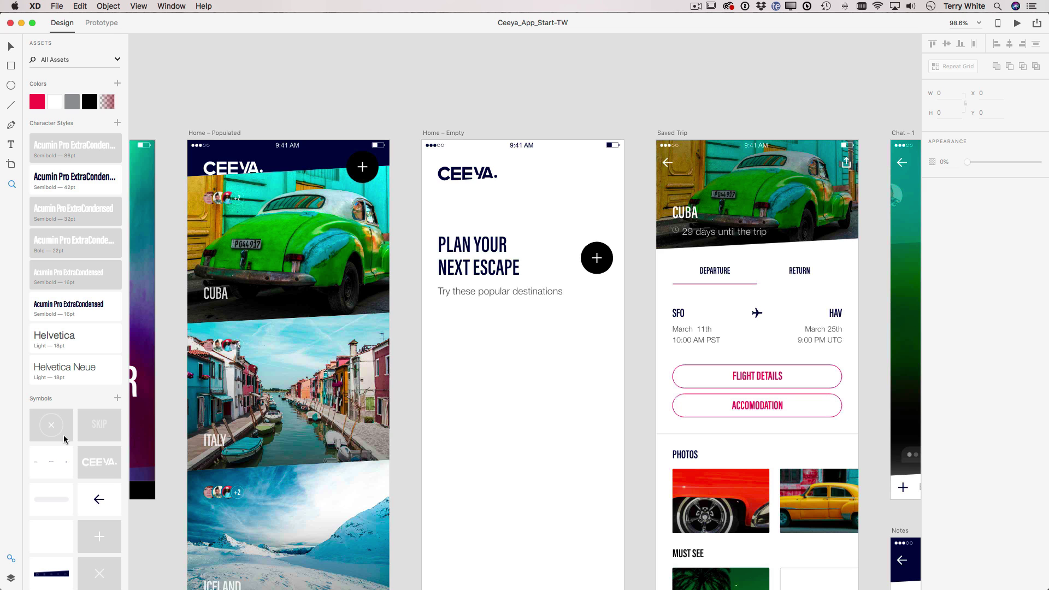
pyautogui.hscroll(-10, 172, 432)
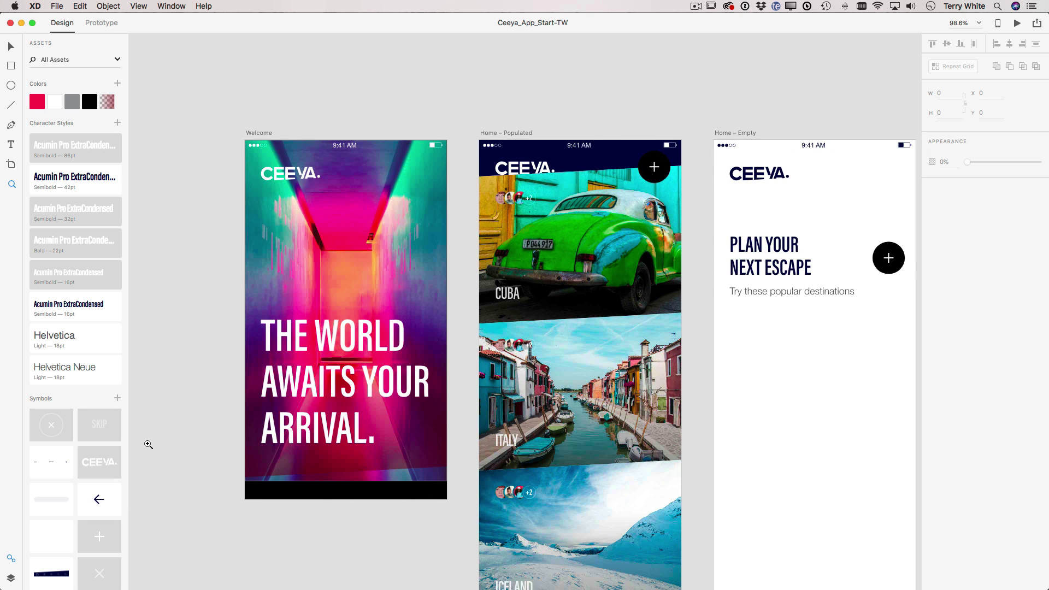
# Draw a closed four-sided Pen shape with a slanted upper edge, about 375 by 60, along the base of the Welcome artboard.
pyautogui.click(12, 128)
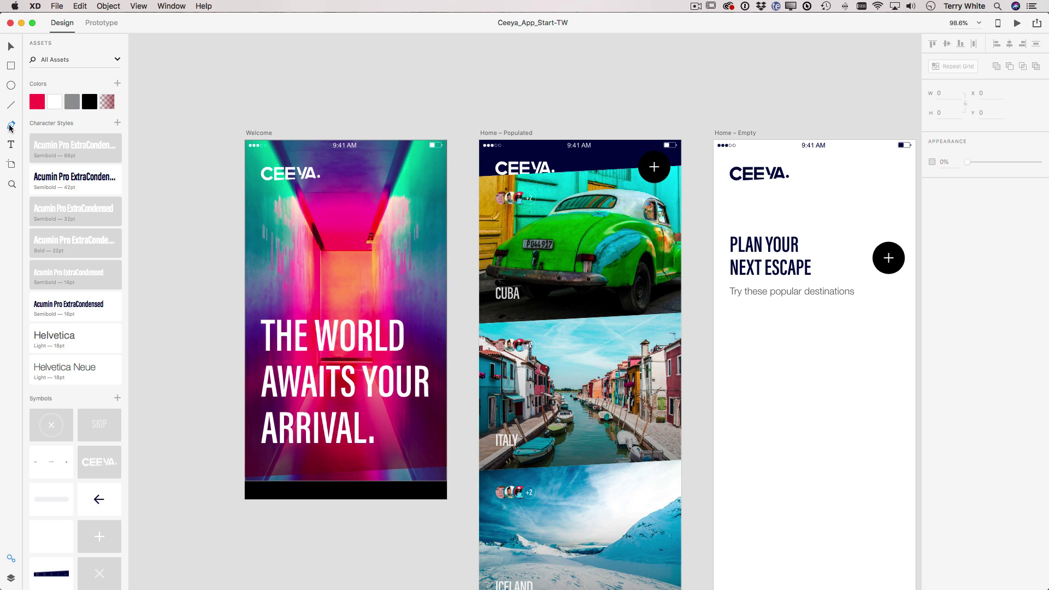
pyautogui.click(446, 468)
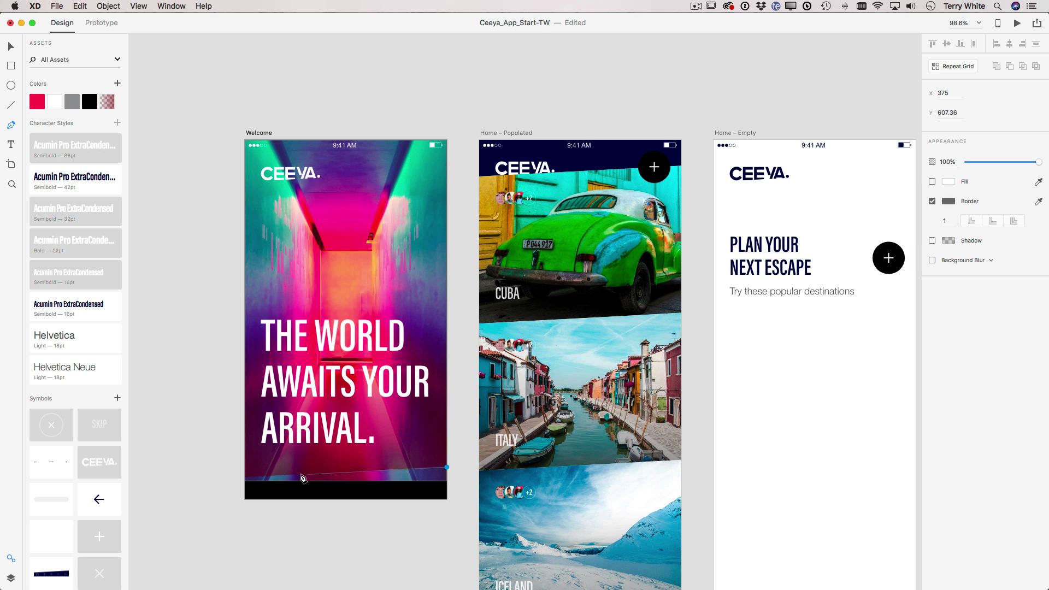
pyautogui.click(244, 479)
pyautogui.click(244, 499)
pyautogui.click(447, 499)
pyautogui.click(446, 467)
pyautogui.press('Escape')
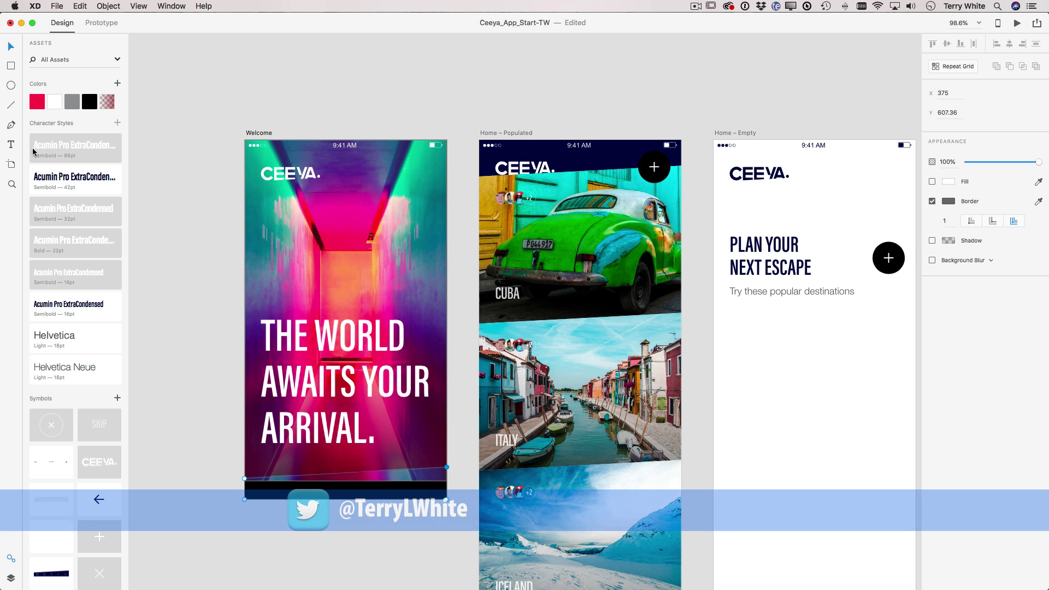
# Assign the saved red asset color as the slanted shape's fill color and reselect the shape on Welcome.
pyautogui.click(37, 103)
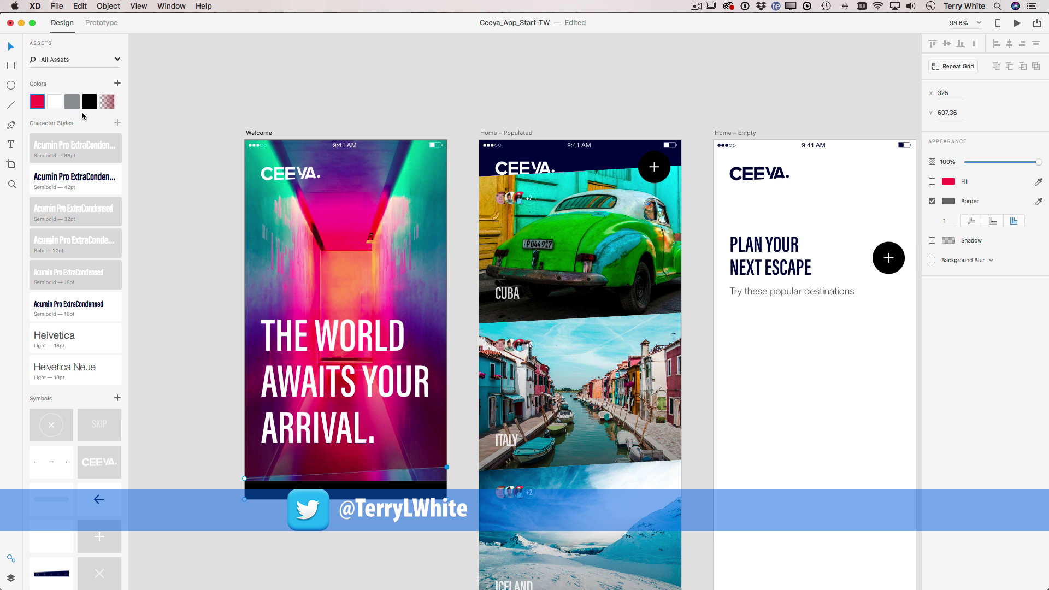
pyautogui.click(155, 193)
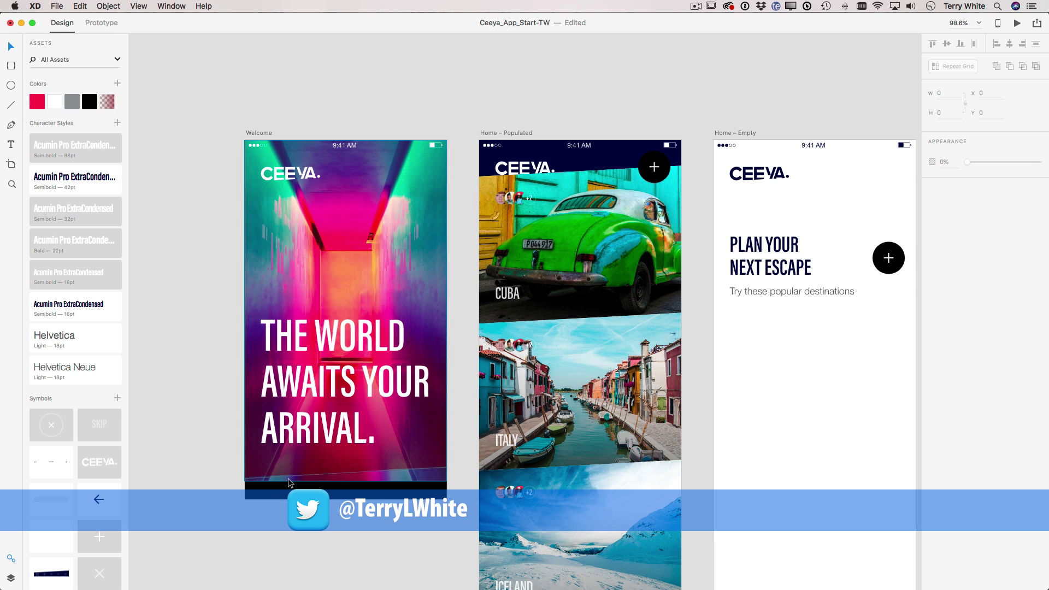
pyautogui.click(289, 479)
pyautogui.click(283, 491)
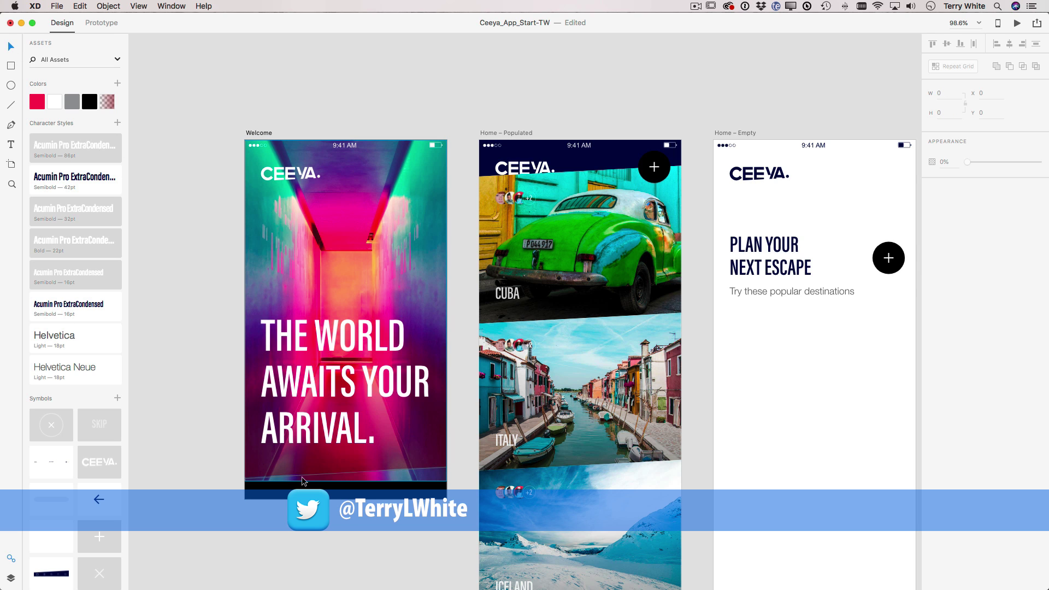
pyautogui.click(303, 478)
pyautogui.click(303, 477)
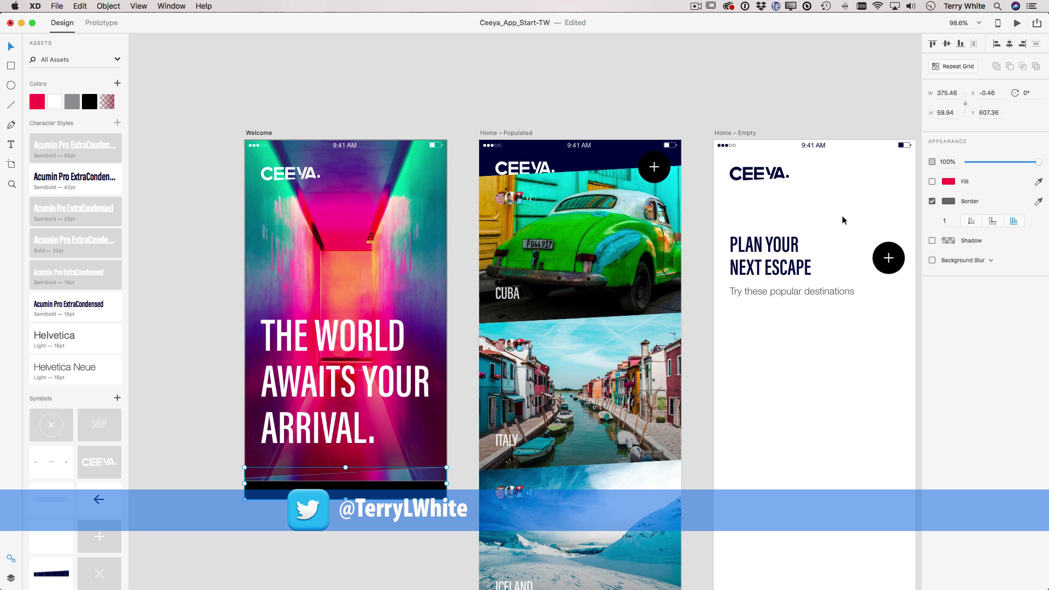
pyautogui.click(949, 183)
pyautogui.click(948, 182)
# Bring the slanted shape on the Welcome artboard to the front.
pyautogui.rightClick(358, 483)
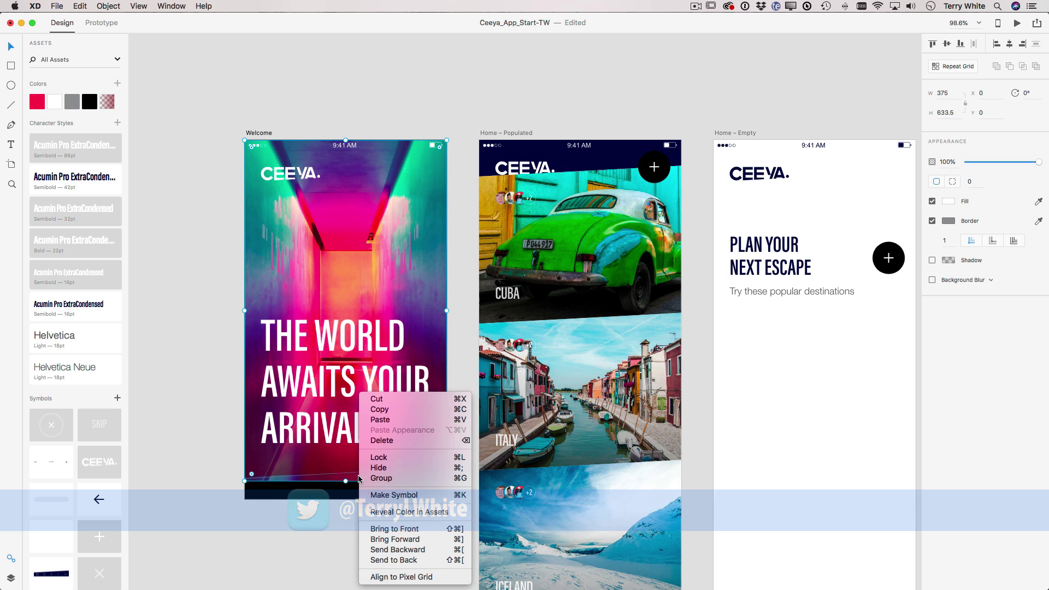
pyautogui.click(344, 478)
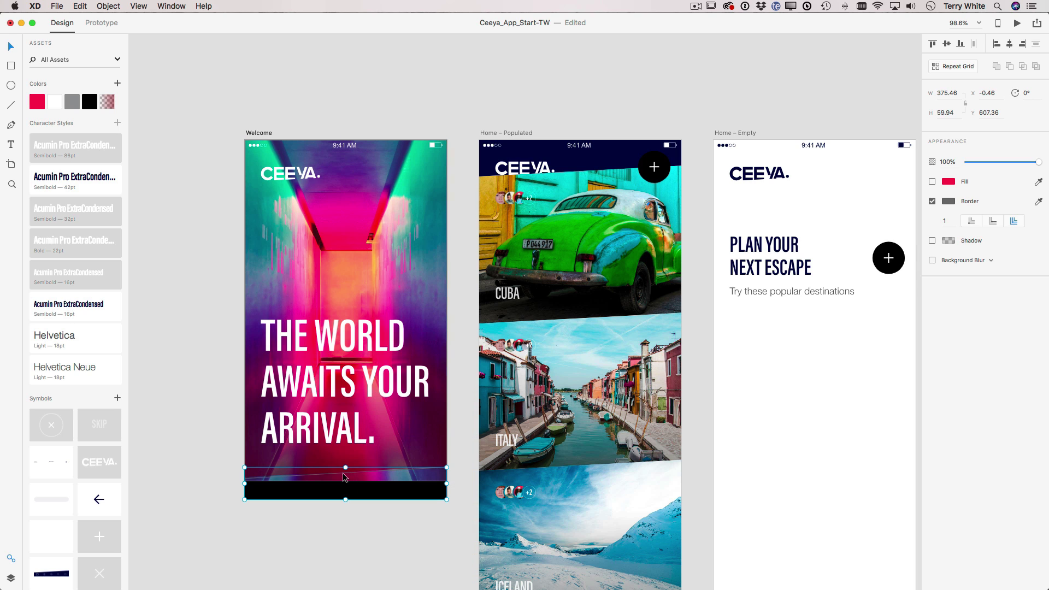
pyautogui.rightClick(343, 478)
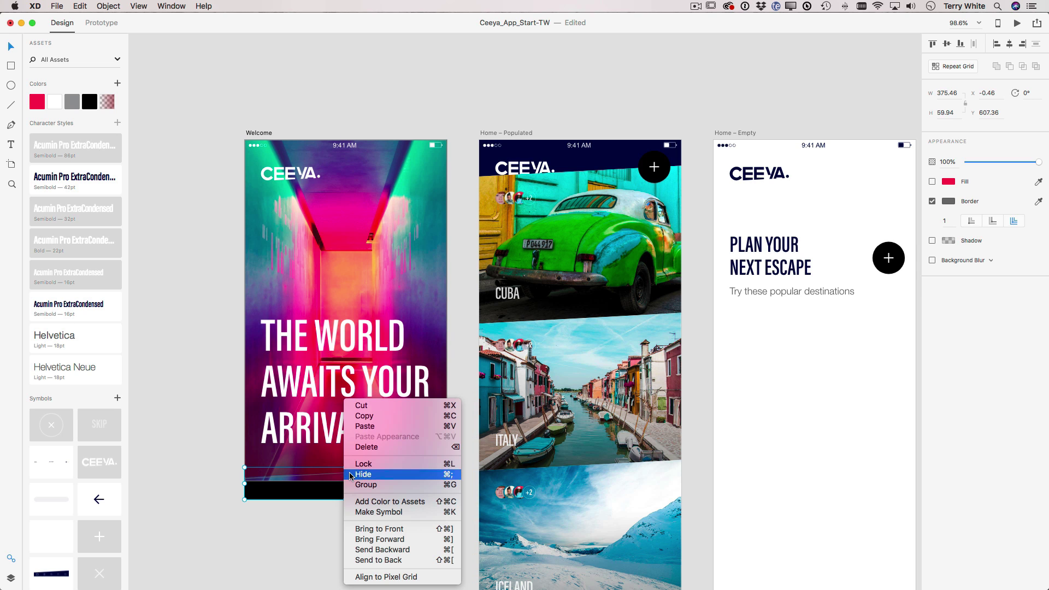
pyautogui.click(355, 527)
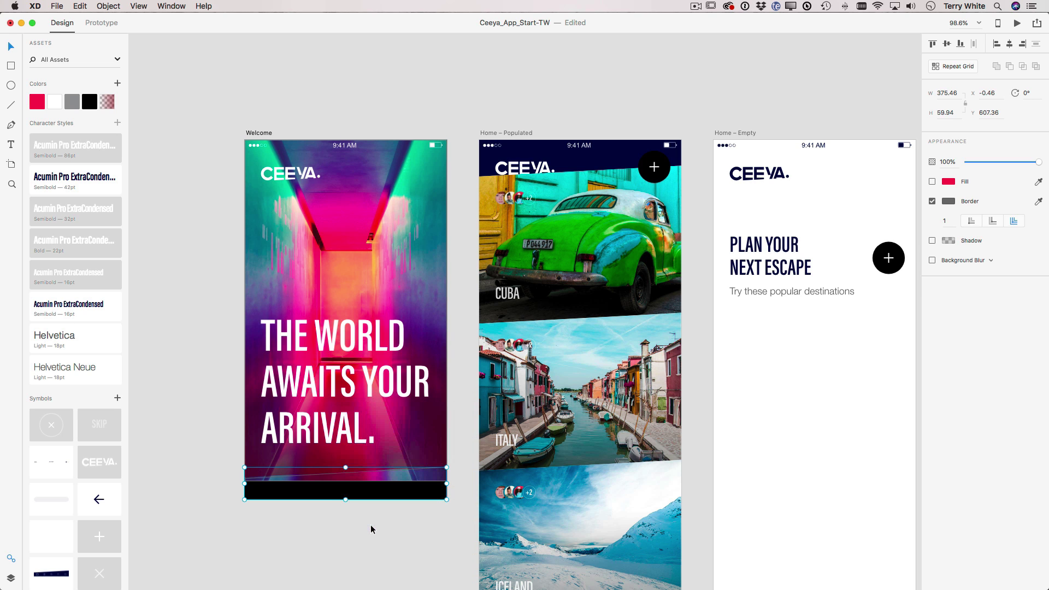
# Move the slanted shape off Welcome, enable its red fill, and return it to the artboard's base at X -0.46, Y 607.36.
pyautogui.moveTo(368, 484); pyautogui.dragTo(356, 520)
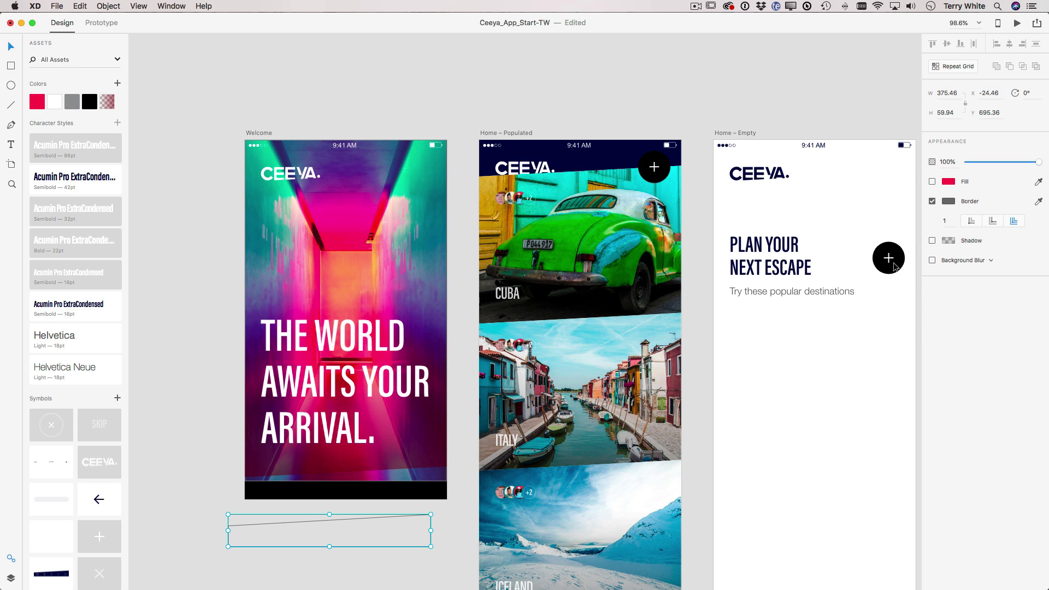
pyautogui.click(948, 181)
pyautogui.click(941, 187)
pyautogui.click(932, 184)
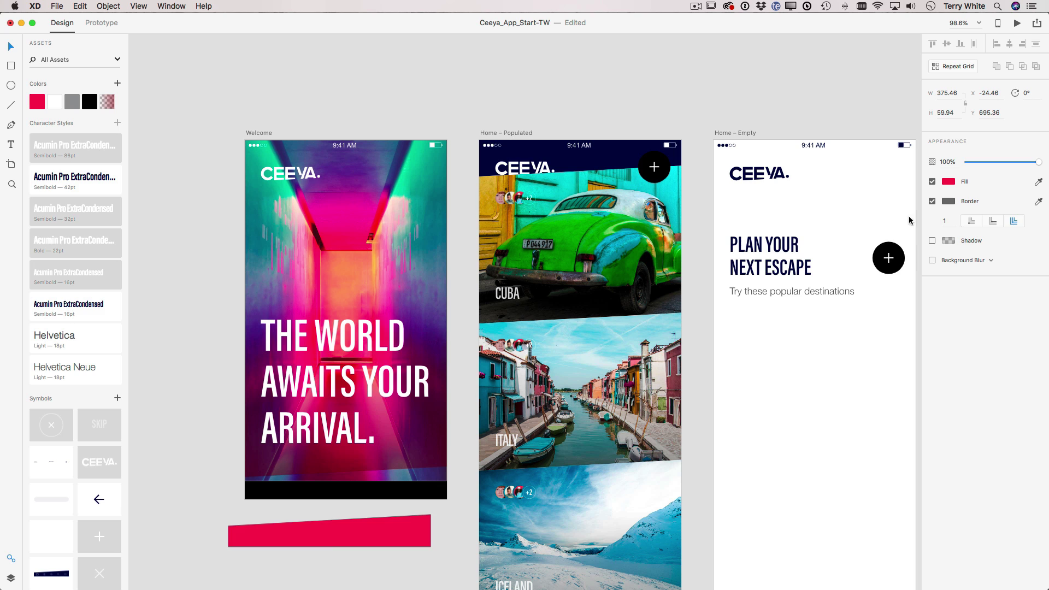
pyautogui.moveTo(396, 540); pyautogui.dragTo(409, 493)
pyautogui.click(388, 544)
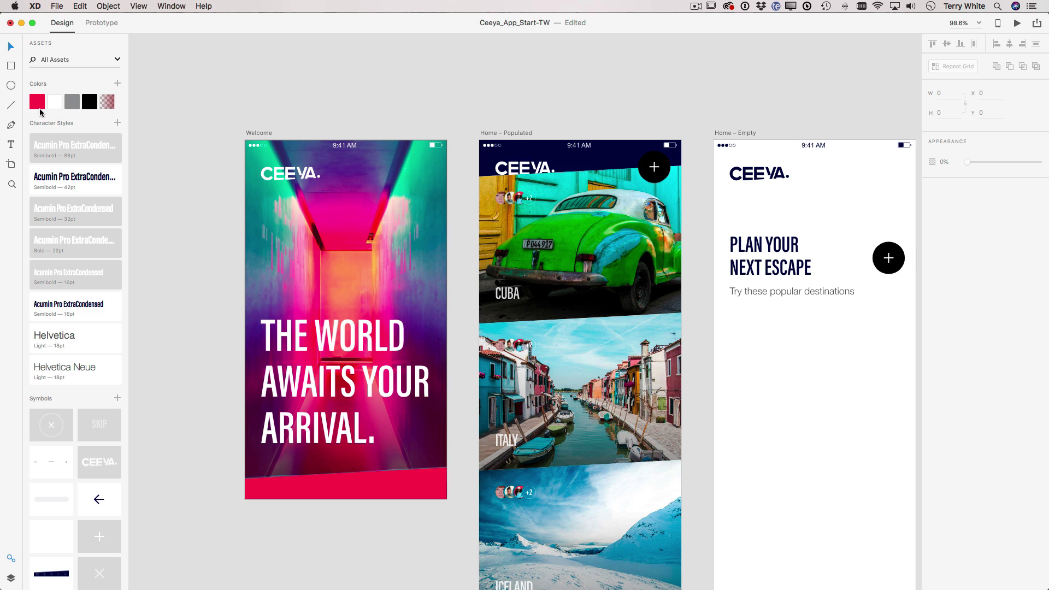
pyautogui.click(316, 484)
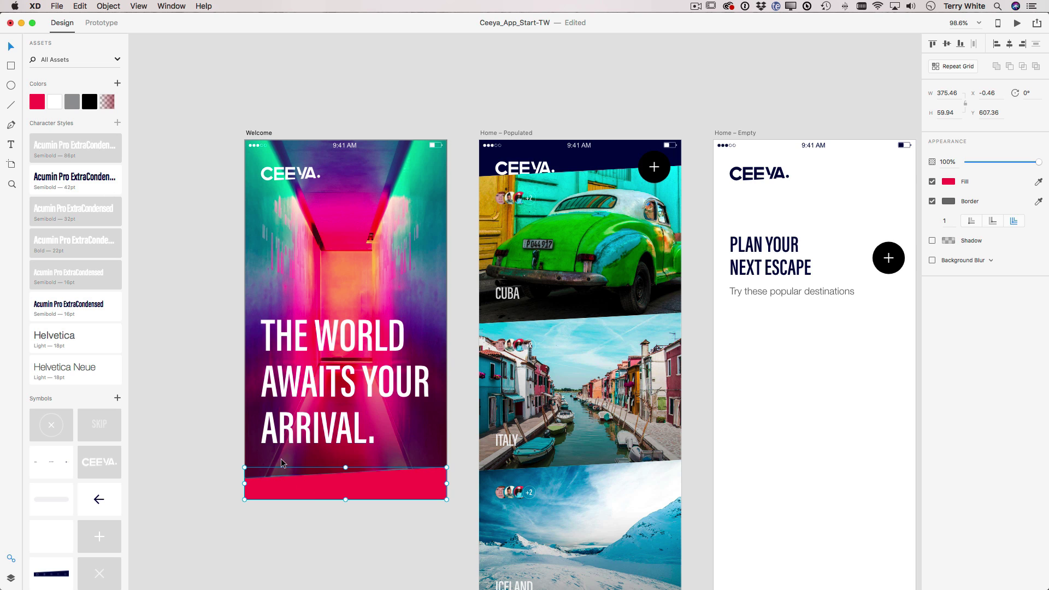
pyautogui.click(145, 297)
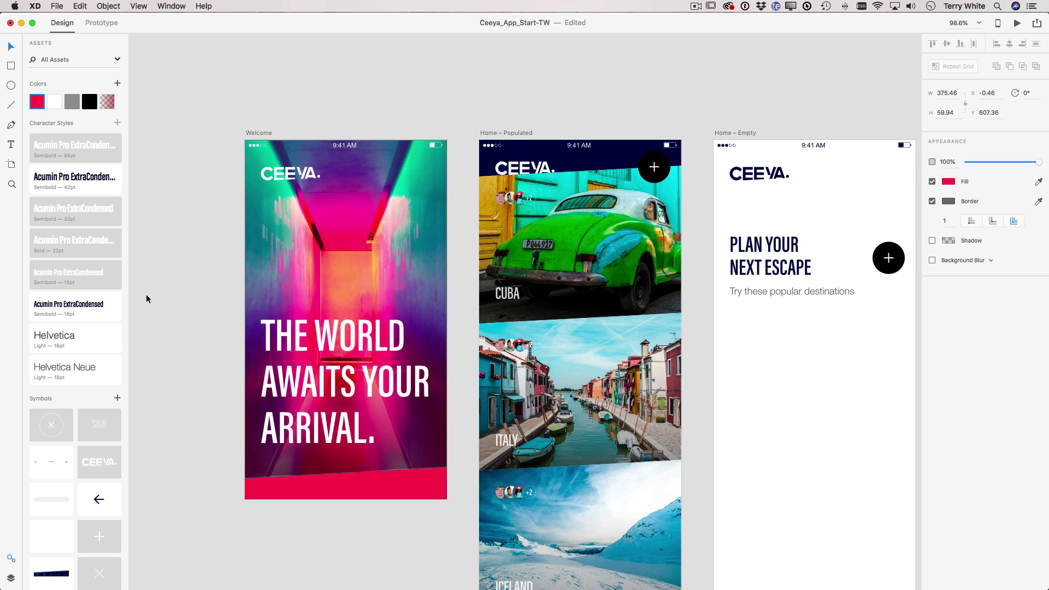
# Add the text SIGN UP centered on Welcome's red footer in the saved white Acumin Pro ExtraCondensed Semibold 32pt character style.
pyautogui.click(10, 144)
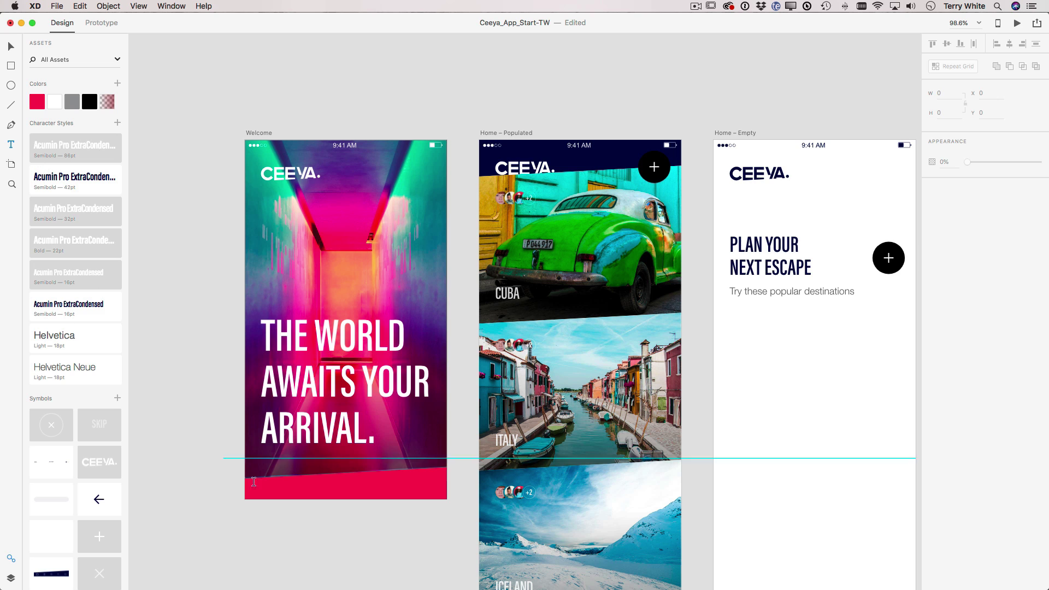
pyautogui.click(345, 488)
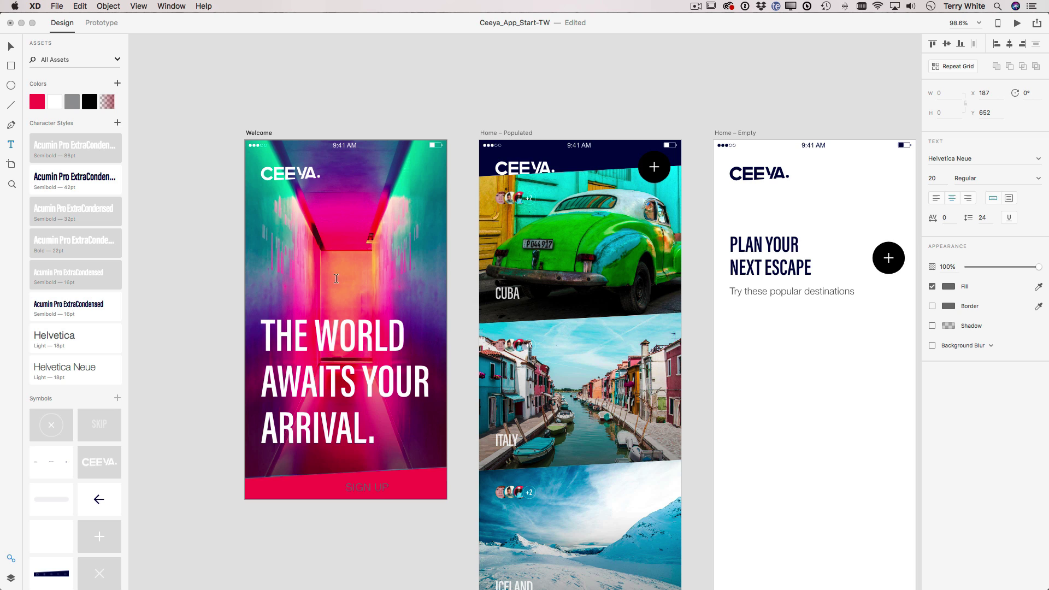
pyautogui.click(11, 46)
pyautogui.click(367, 487)
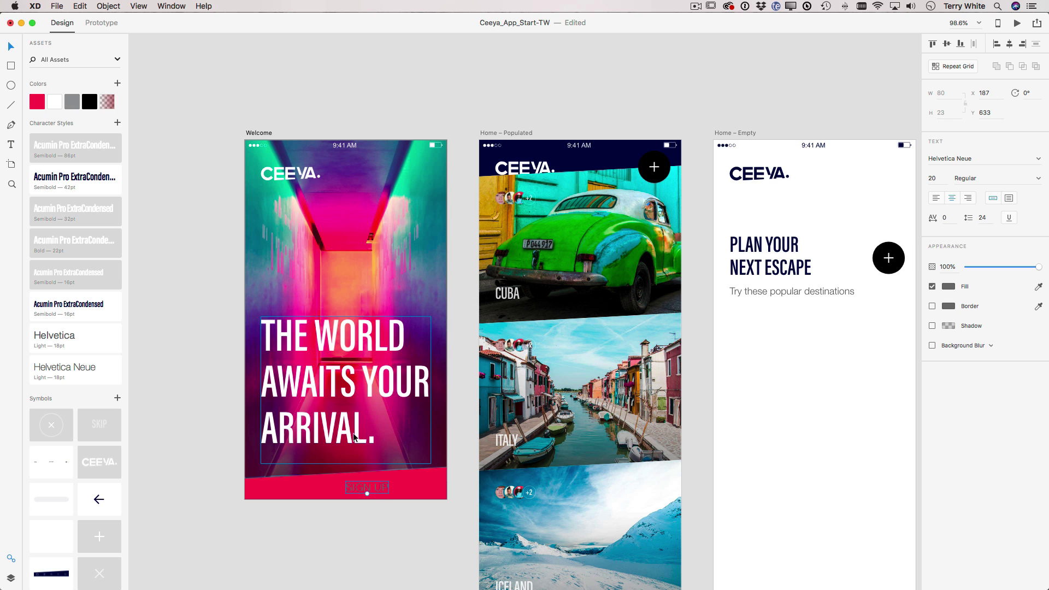
pyautogui.moveTo(371, 489); pyautogui.dragTo(353, 490)
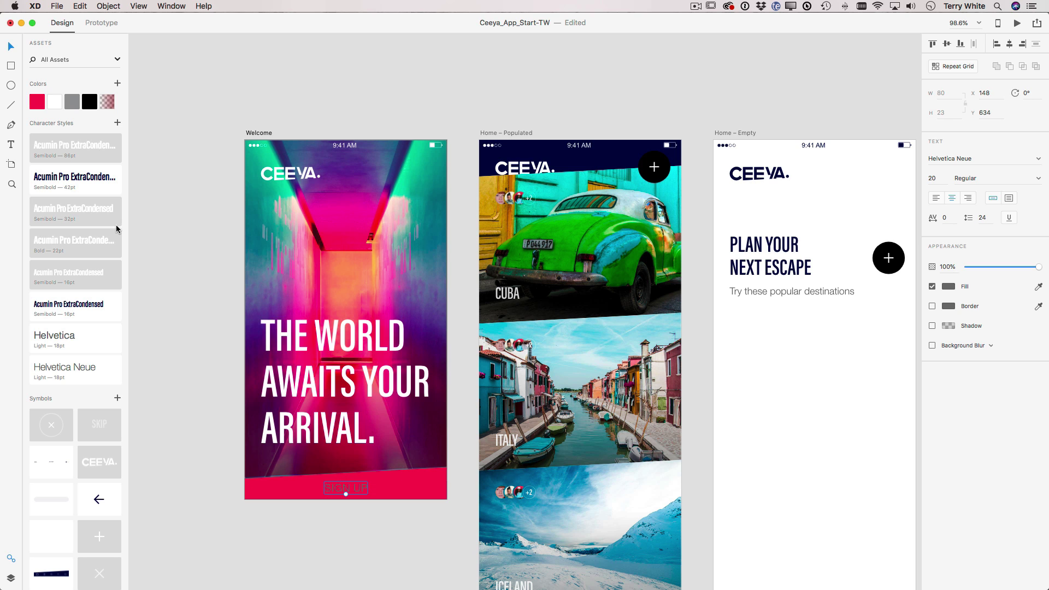
pyautogui.click(55, 102)
pyautogui.click(78, 213)
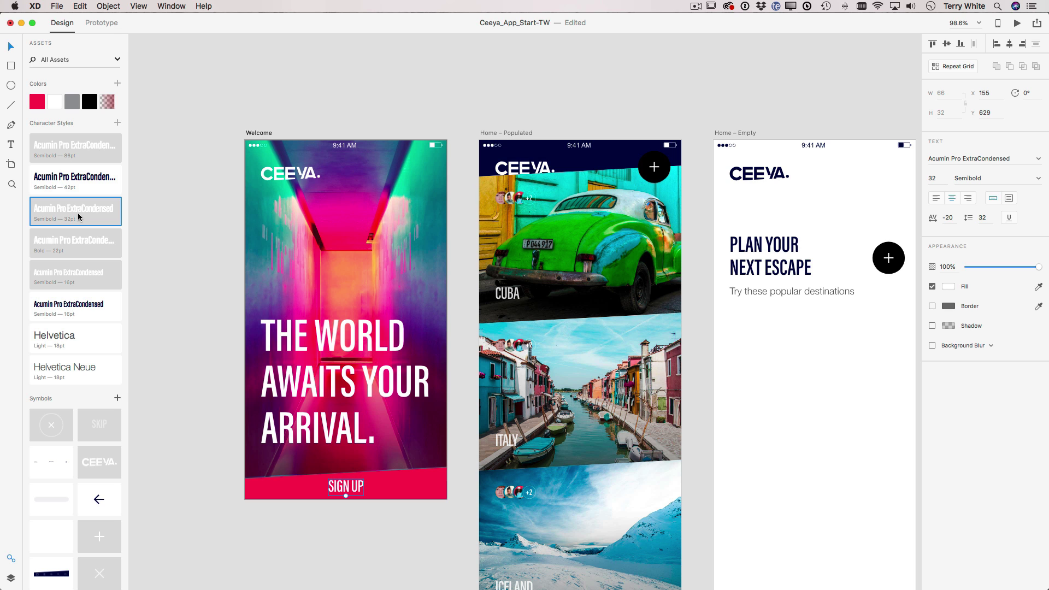
# Highlight every instance of the black plus-button symbol on the canvas, then clear the highlight.
pyautogui.hscroll(5, 201, 297)
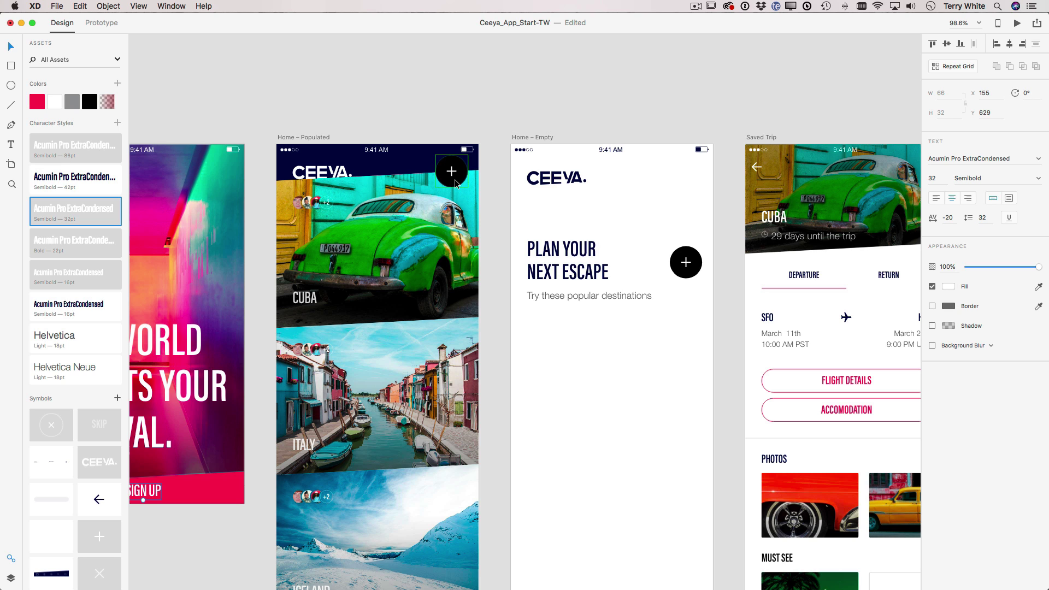
pyautogui.scroll(-5, 46, 330)
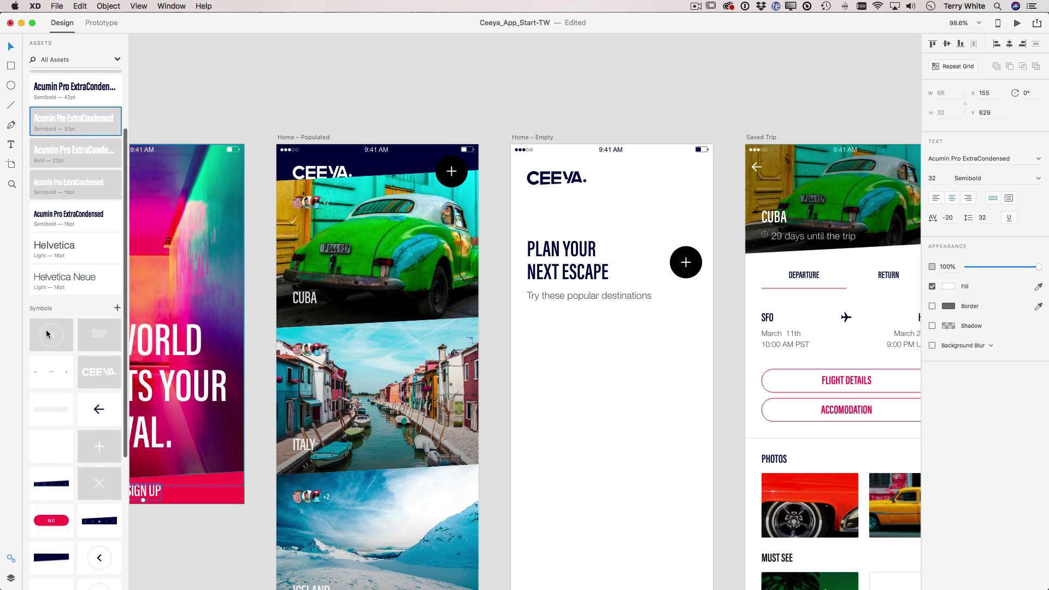
pyautogui.scroll(-3, 68, 354)
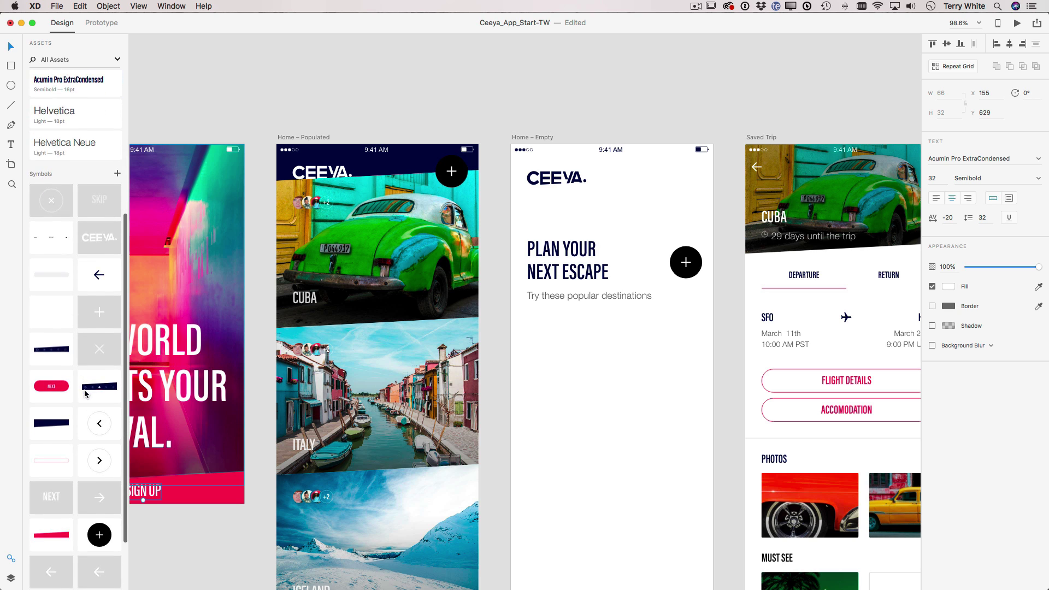
pyautogui.rightClick(94, 541)
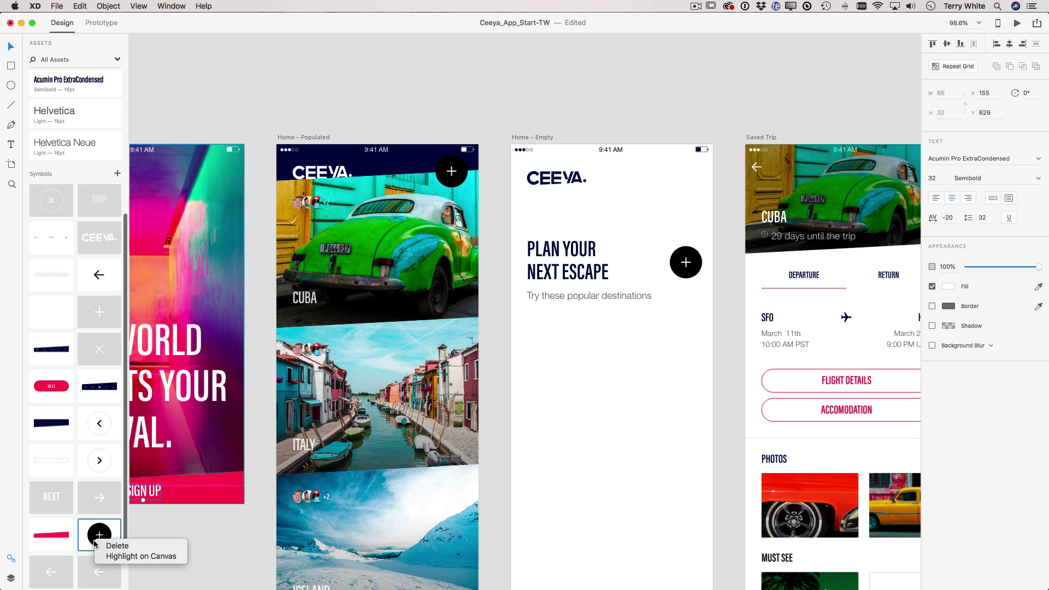
pyautogui.click(112, 556)
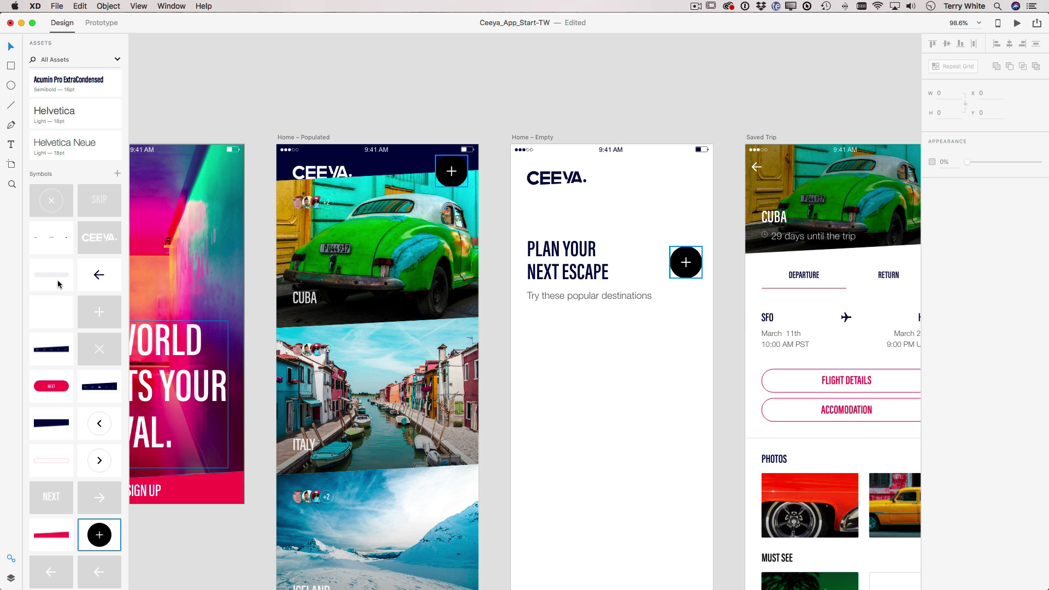
pyautogui.click(201, 528)
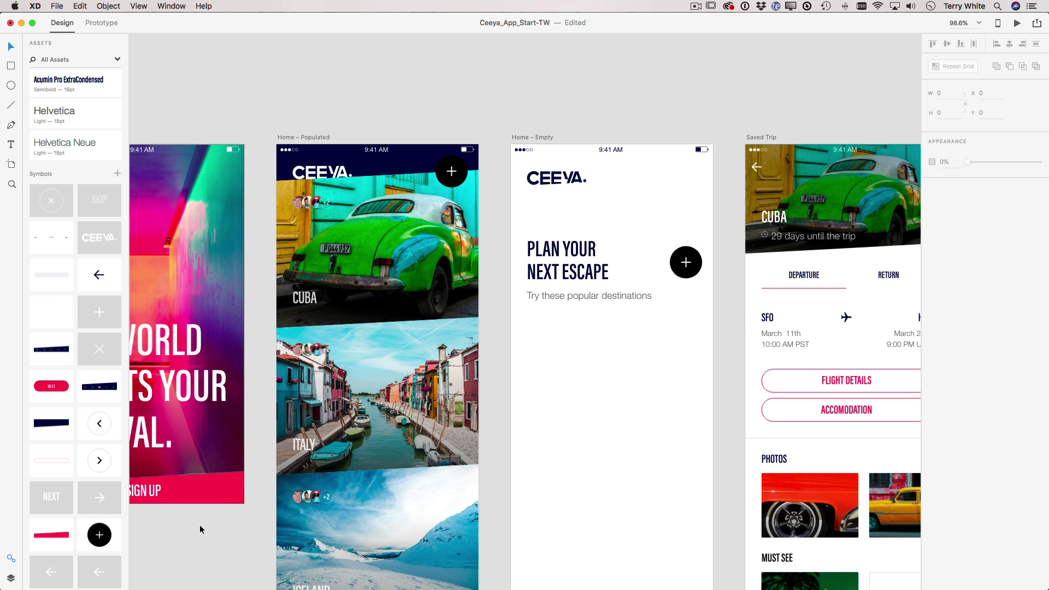
# Try to apply the saved red color to the entire plus-button symbol on Home – Populated and undo it.
pyautogui.click(452, 183)
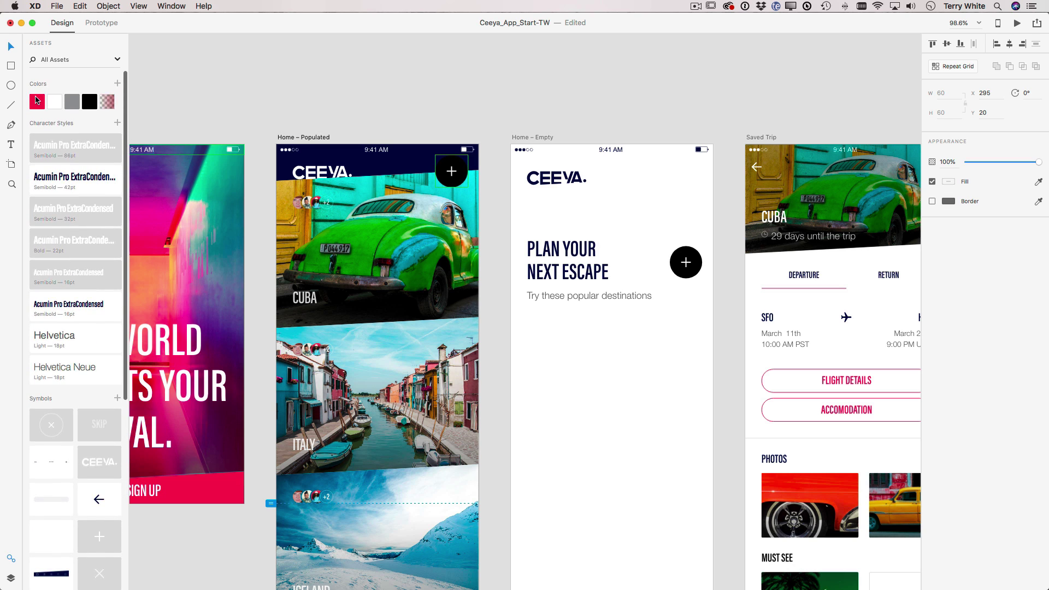
pyautogui.click(37, 100)
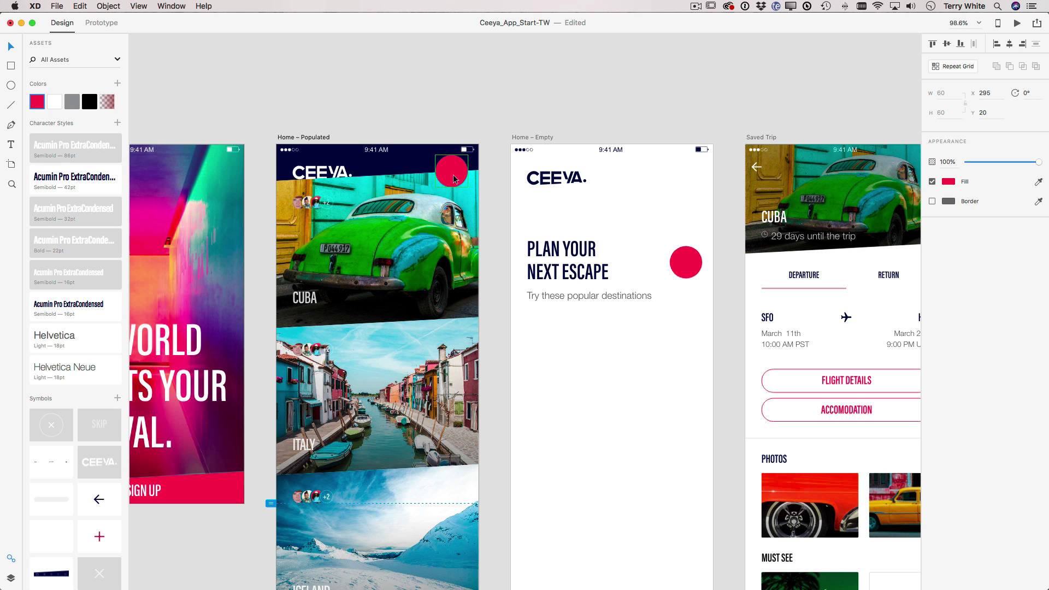
pyautogui.press('super+z')
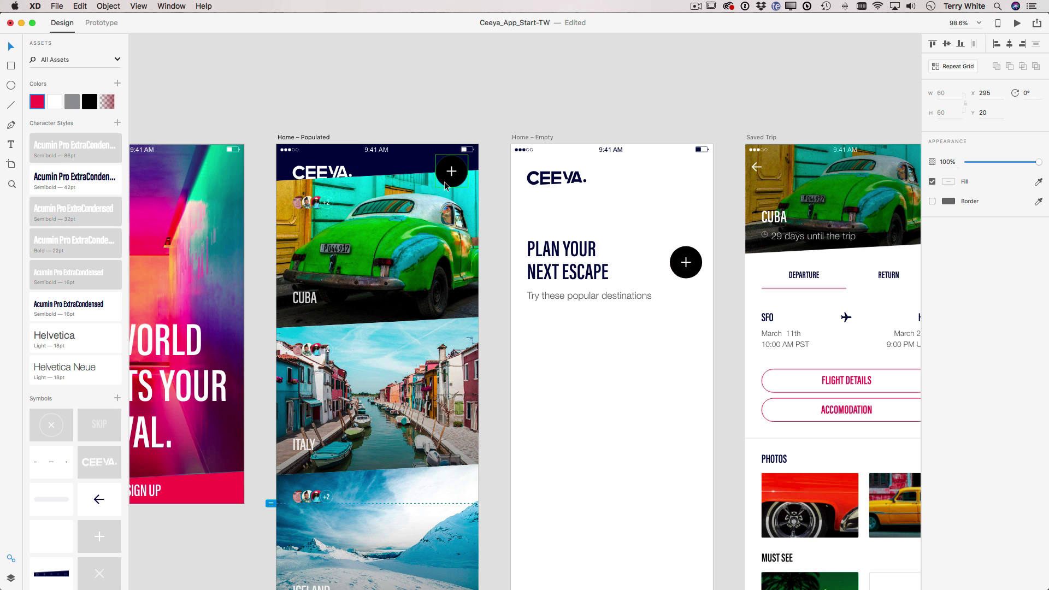
# Fill only the circle inside the Home – Populated plus-button symbol with the saved red asset color.
pyautogui.click(451, 180)
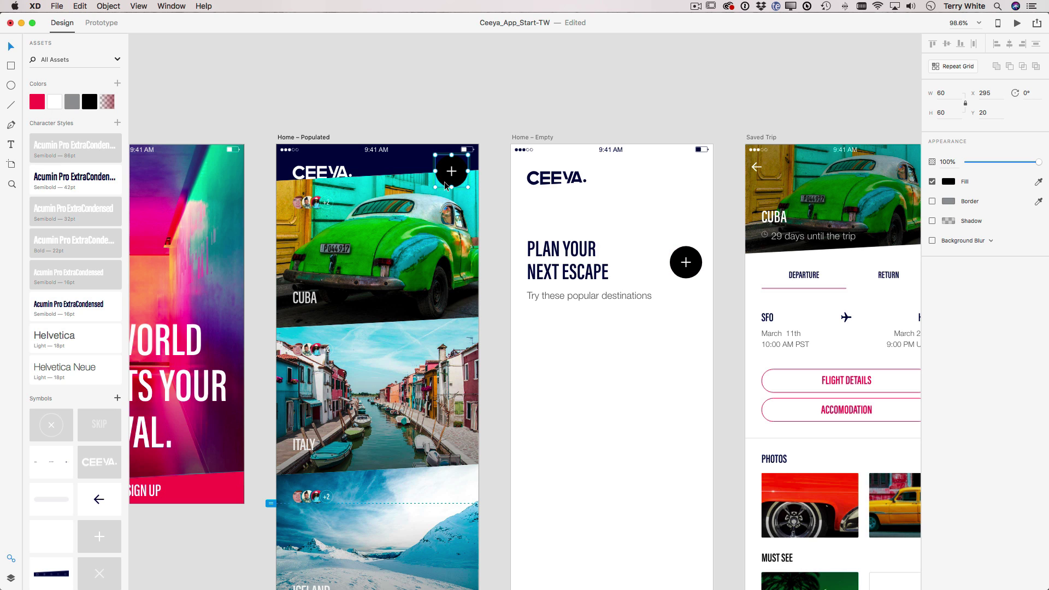
pyautogui.click(38, 102)
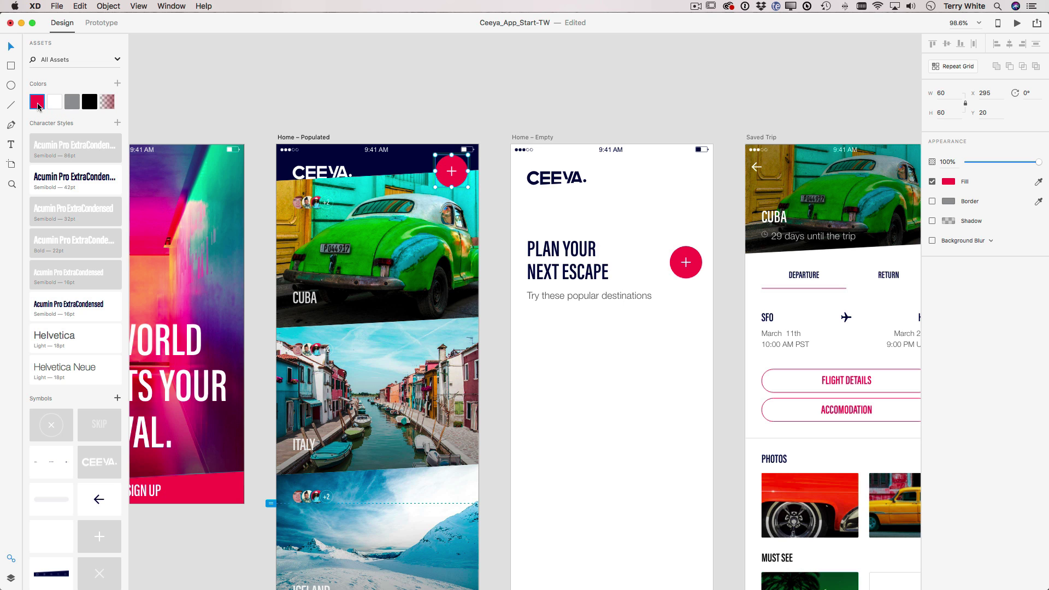
pyautogui.click(376, 108)
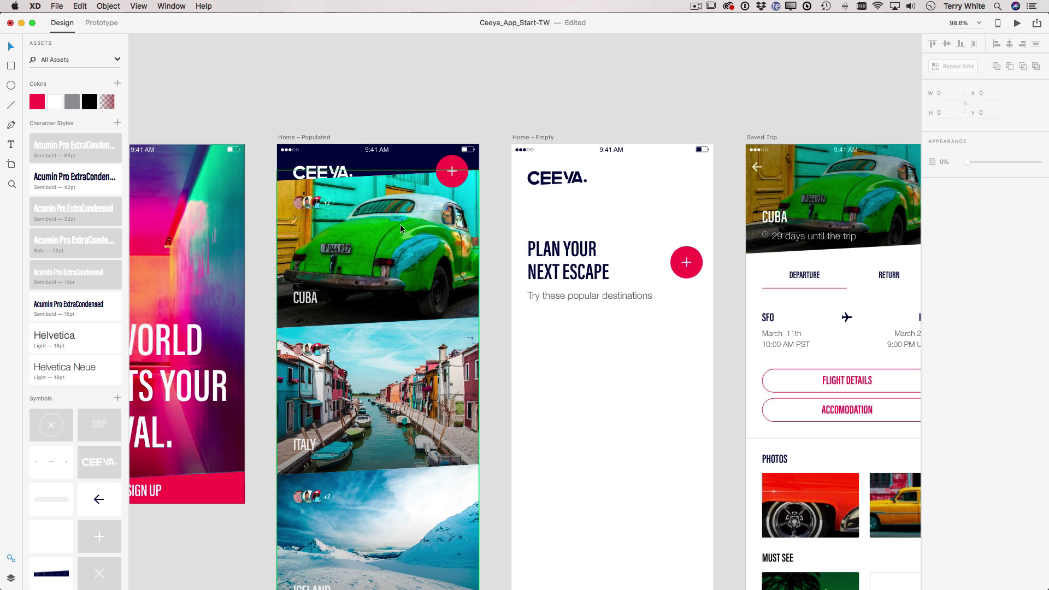
# Hide the saved assets and open the Adobe XD Demo library in Creative Cloud Libraries.
pyautogui.hscroll(-5, 400, 224)
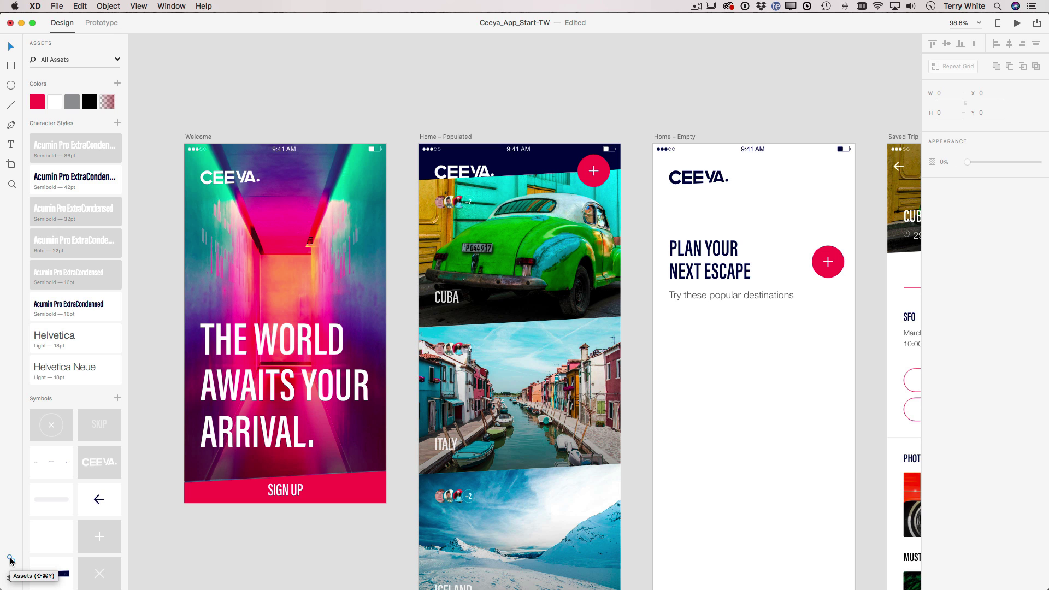
pyautogui.click(10, 559)
pyautogui.hscroll(2, 574, 513)
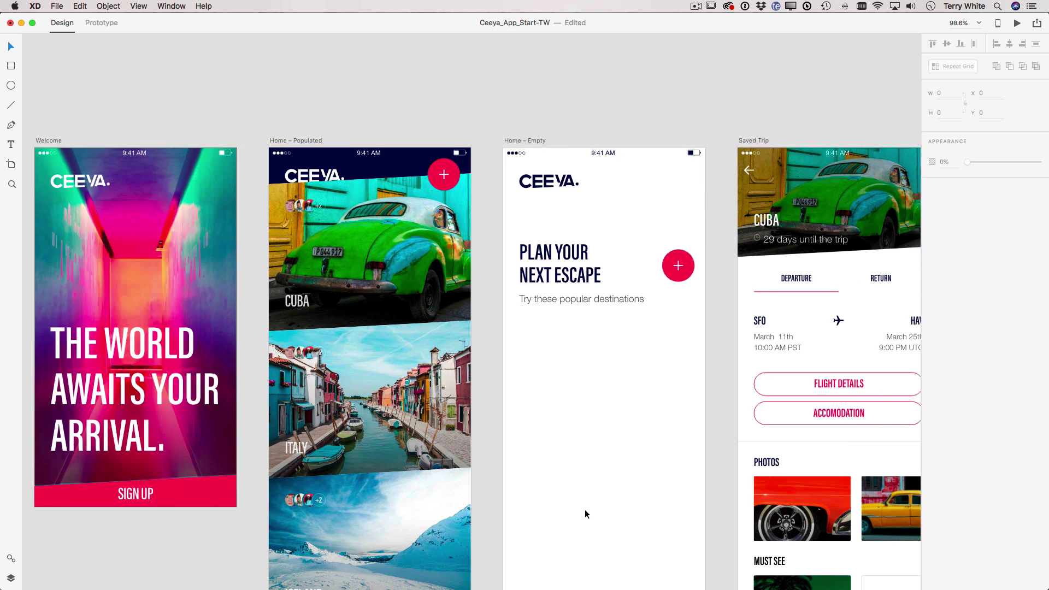
pyautogui.hscroll(10, 501, 497)
pyautogui.scroll(-4, 501, 497)
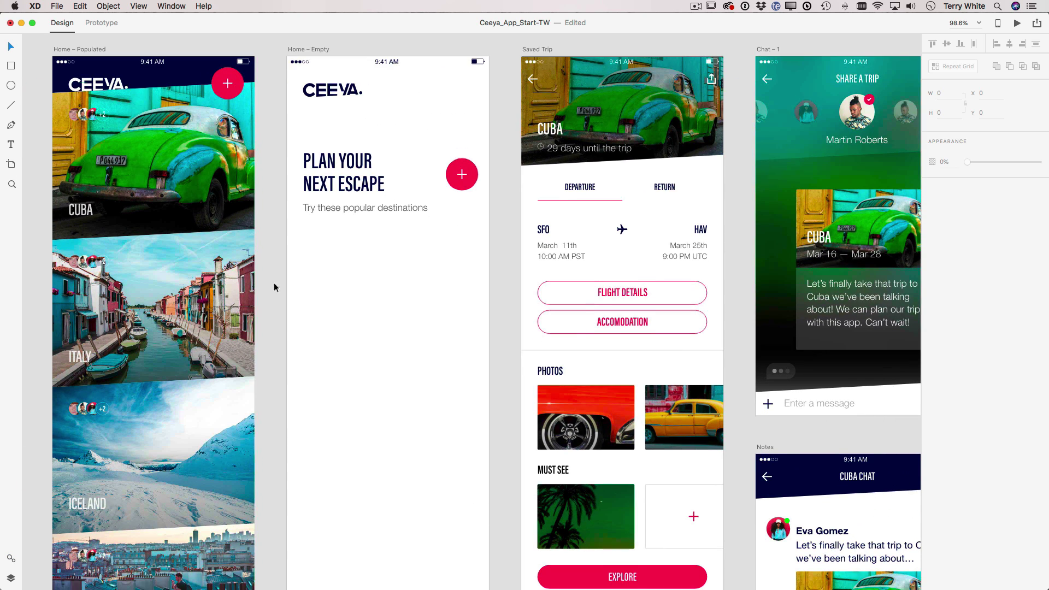
pyautogui.click(56, 6)
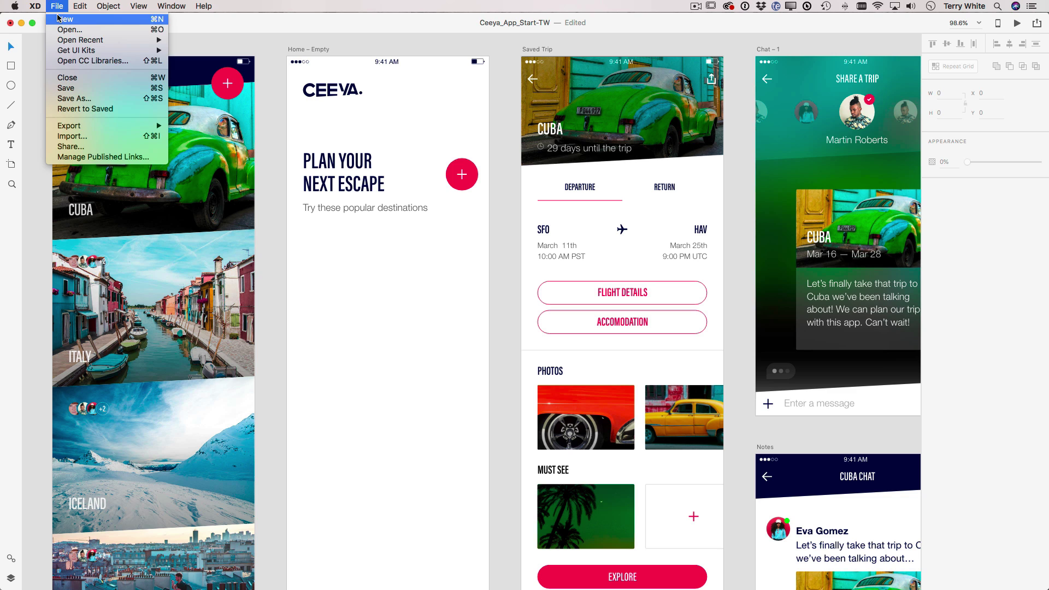
pyautogui.moveTo(80, 127)
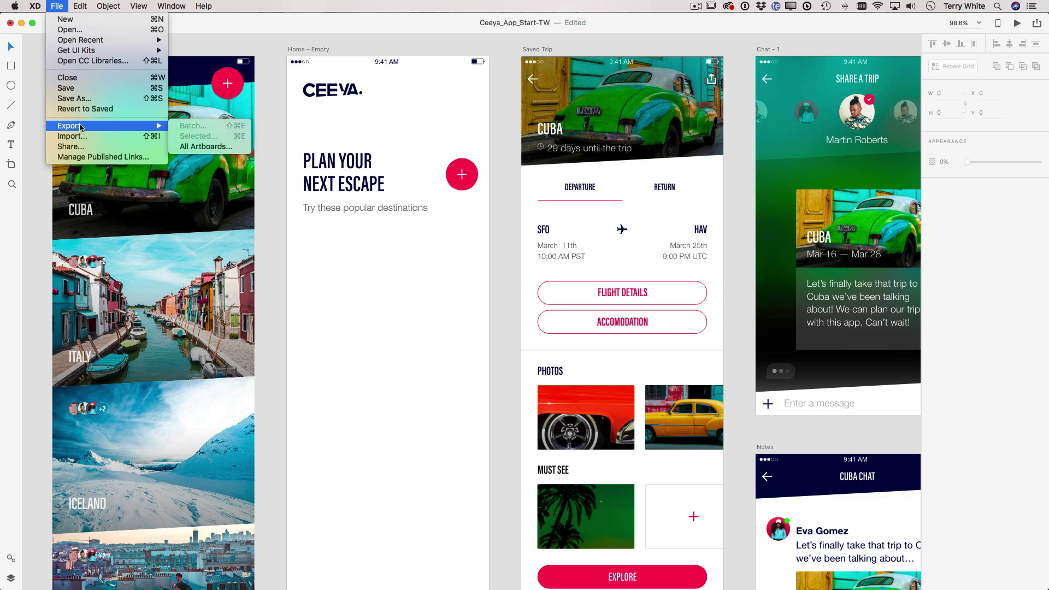
pyautogui.click(102, 64)
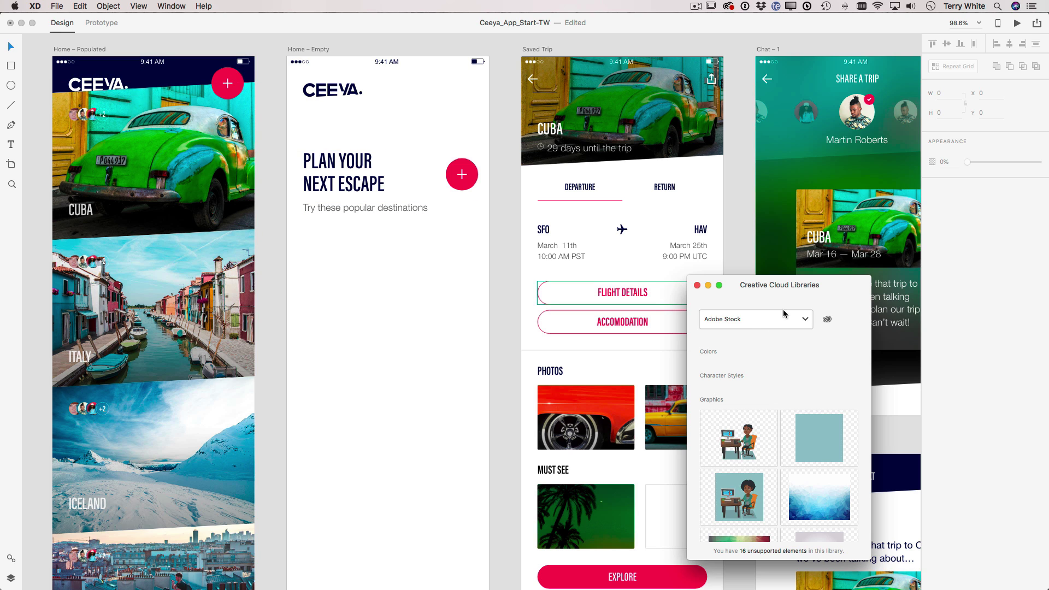
pyautogui.click(785, 314)
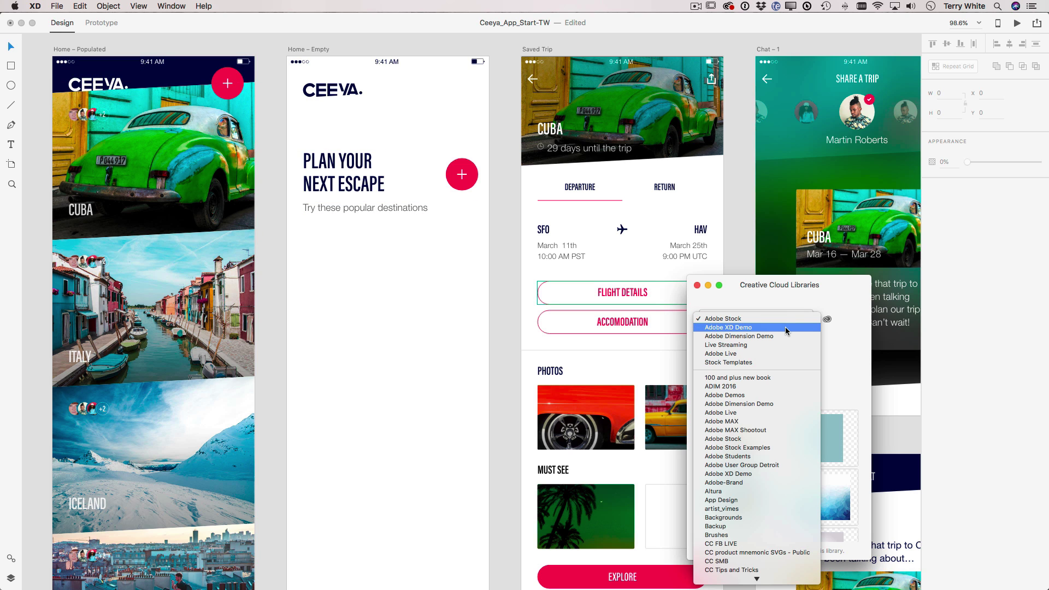
pyautogui.click(785, 327)
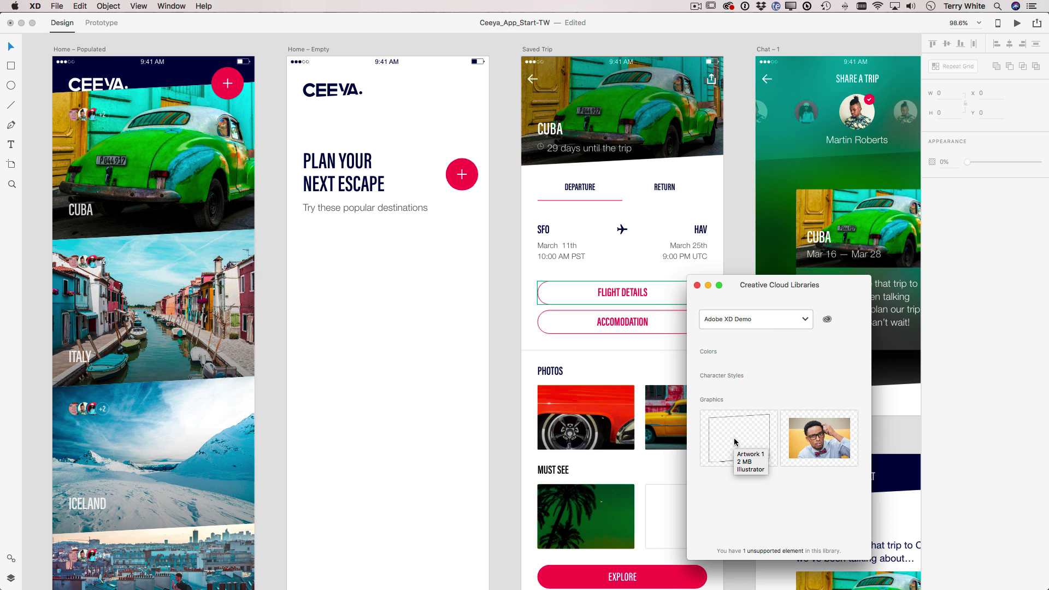
# Place the library graphic Artwork 1 on Home – Empty beneath the destinations text, close the library and open the shape's path for editing.
pyautogui.moveTo(744, 440); pyautogui.dragTo(154, 309)
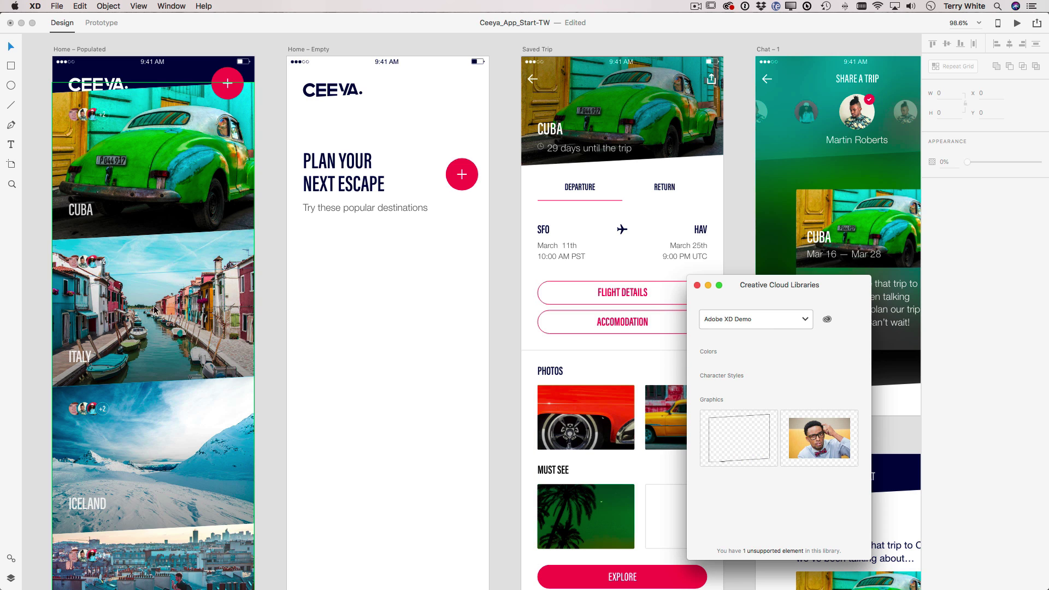
pyautogui.click(733, 449)
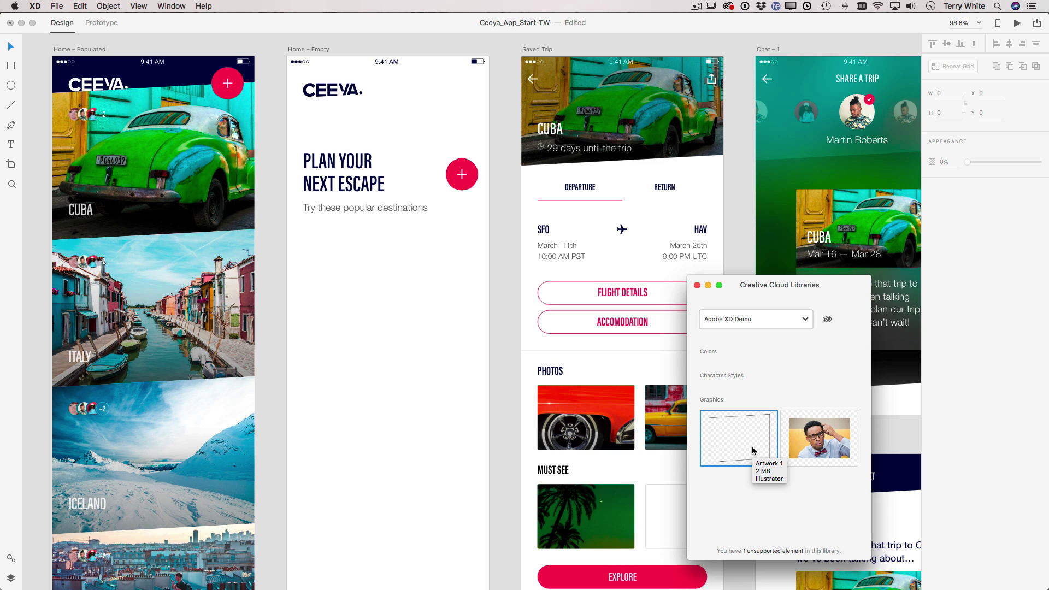
pyautogui.moveTo(753, 451); pyautogui.dragTo(457, 361)
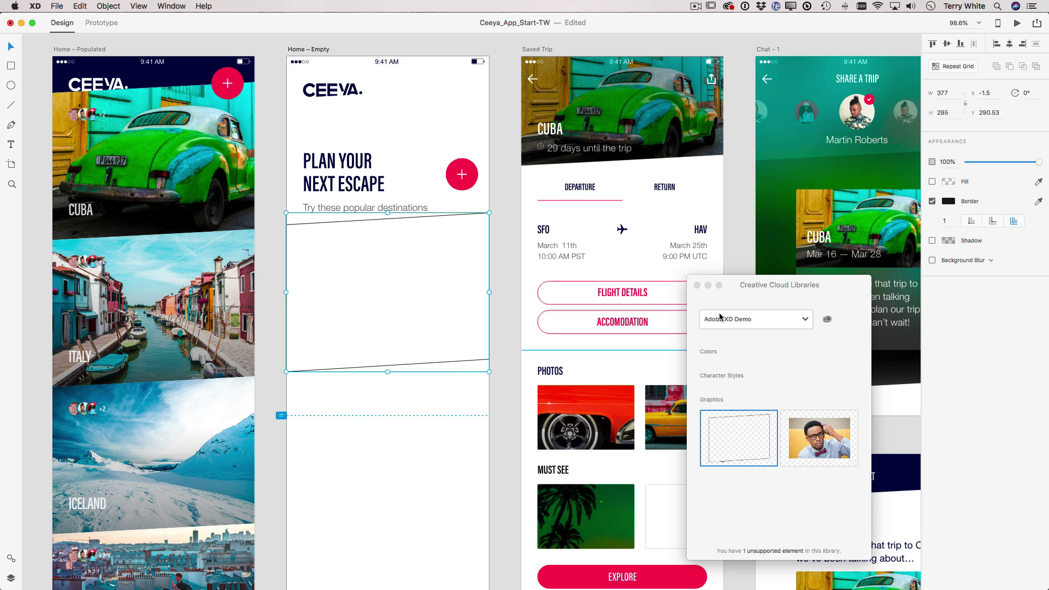
pyautogui.click(697, 284)
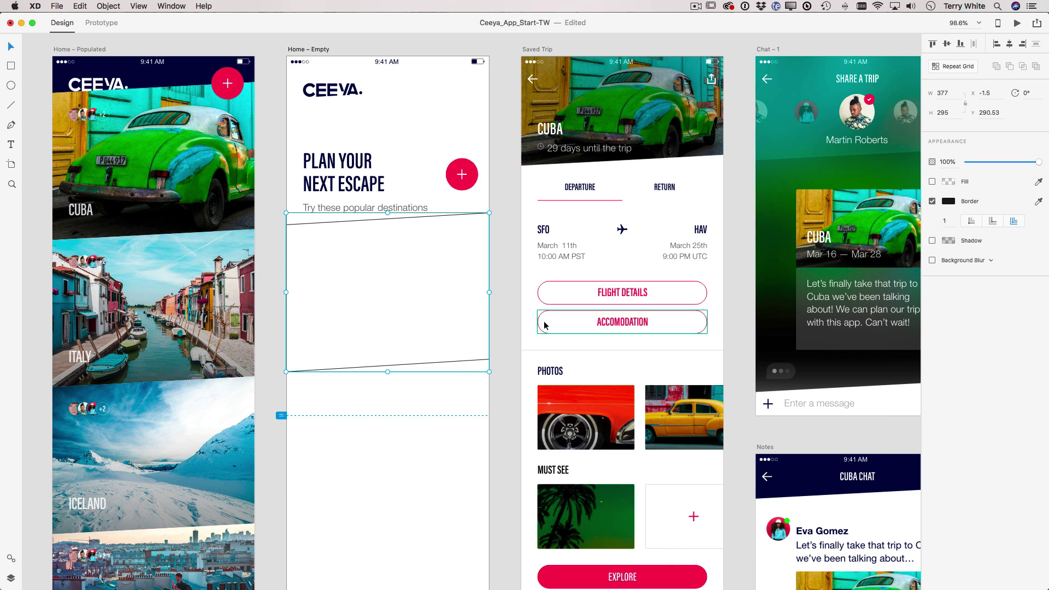
pyautogui.doubleClick(446, 362)
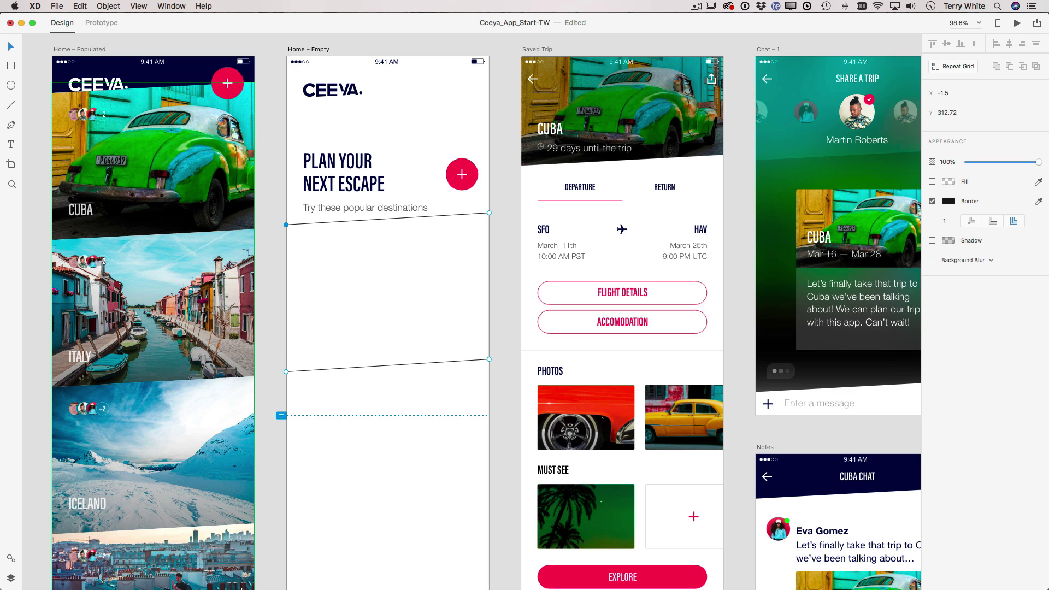
# Switch to Finder, move the Demo window clear of the Home – Empty heading, and show the finalImages_destinationJapan folder.
pyautogui.moveTo(240, 587)
pyautogui.click(28, 576)
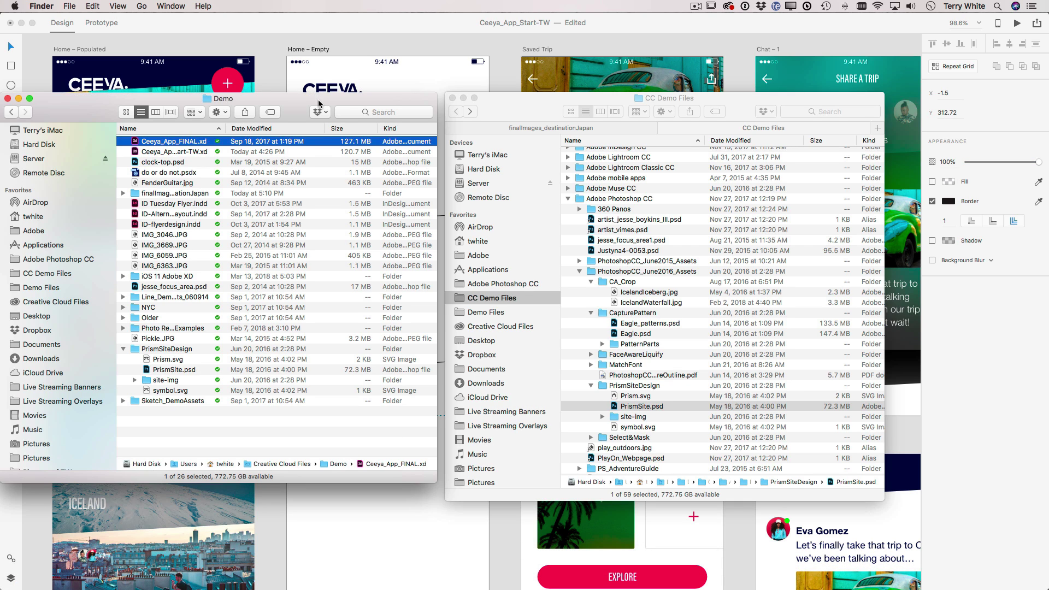
pyautogui.moveTo(321, 100); pyautogui.dragTo(344, 296)
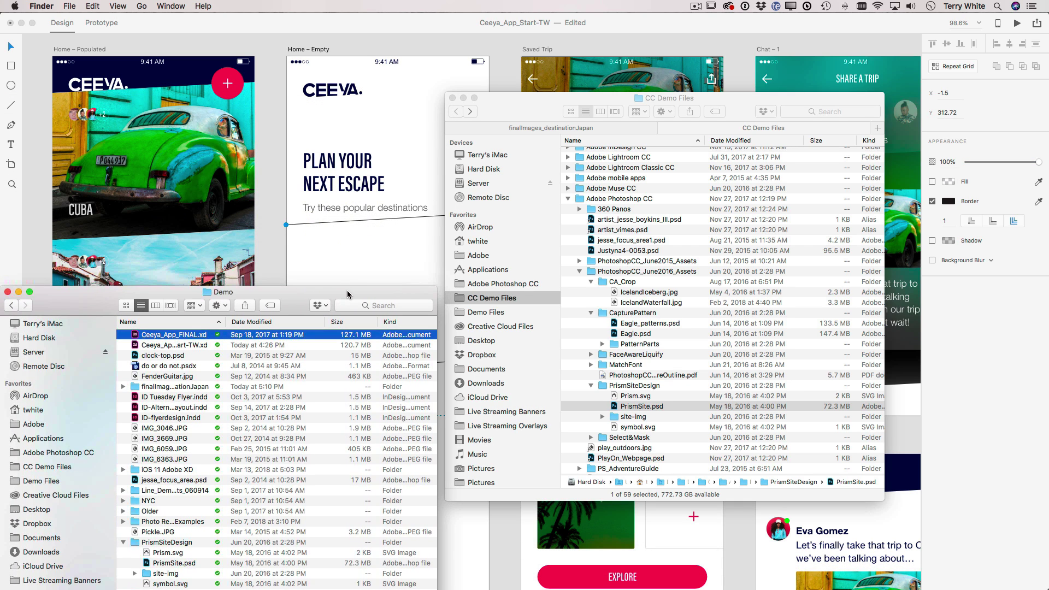
pyautogui.click(550, 129)
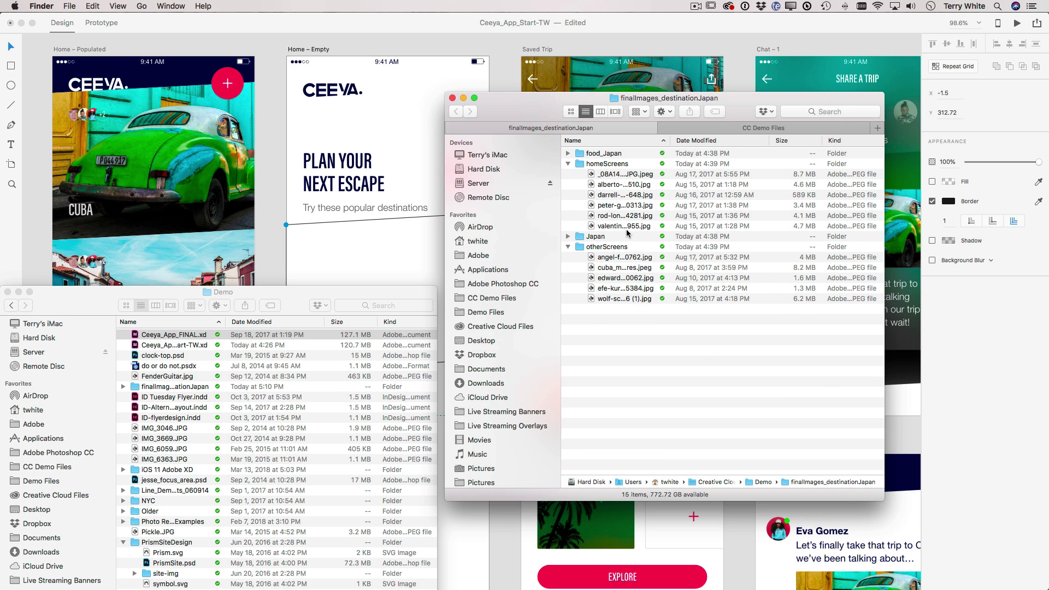
# Preview the first image and cuba_main_highres.jpeg in the otherScreens folder.
pyautogui.click(618, 258)
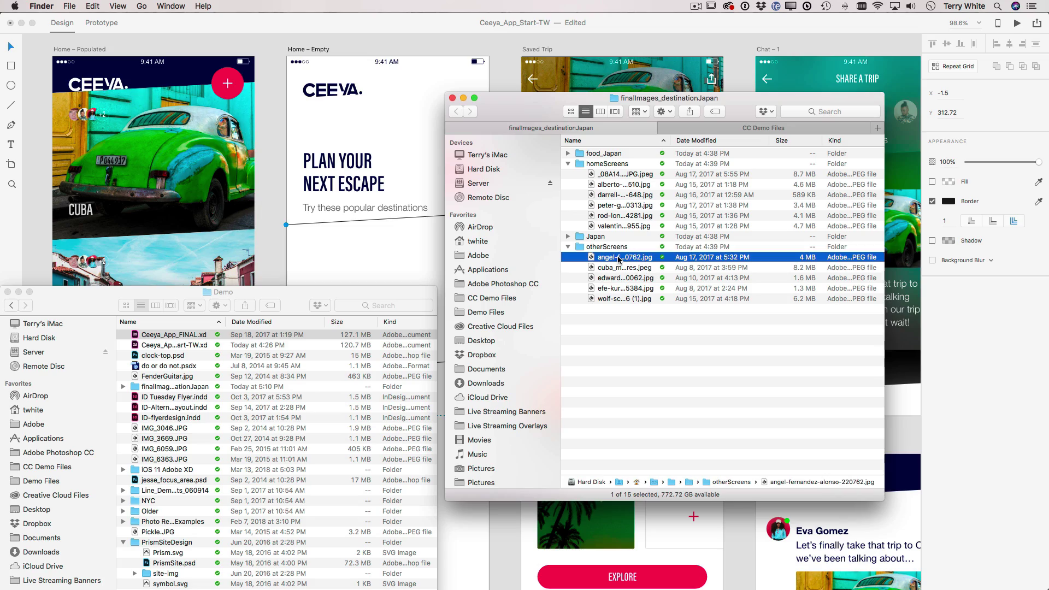
pyautogui.press('space')
pyautogui.press('space')
pyautogui.click(617, 267)
pyautogui.press('space')
pyautogui.press('space')
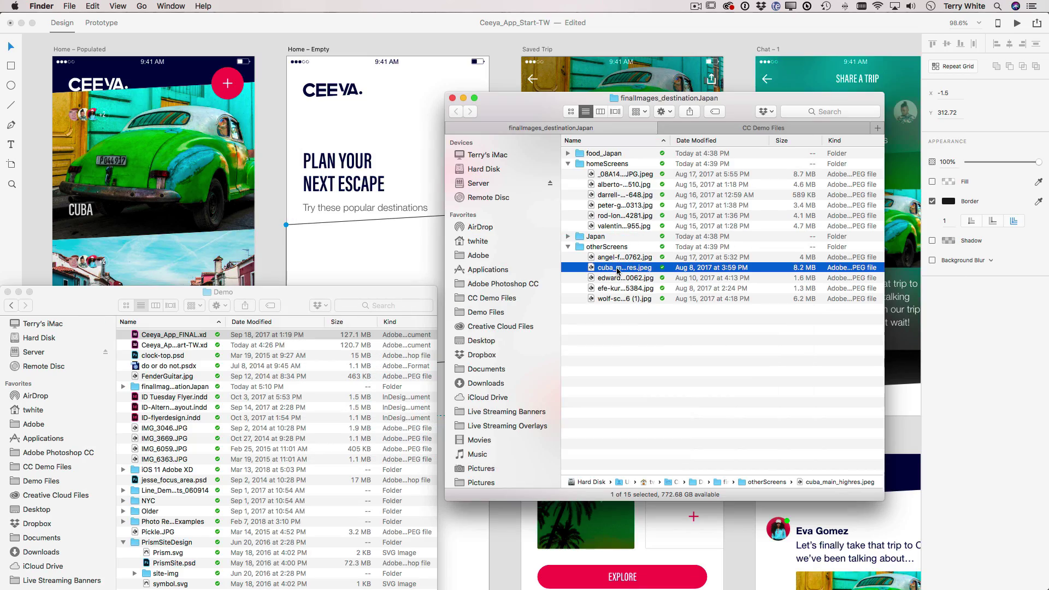
# Fill the slanted frame on Home – Empty with cuba_main_highres.jpeg from the otherScreens folder.
pyautogui.moveTo(618, 270); pyautogui.dragTo(347, 224)
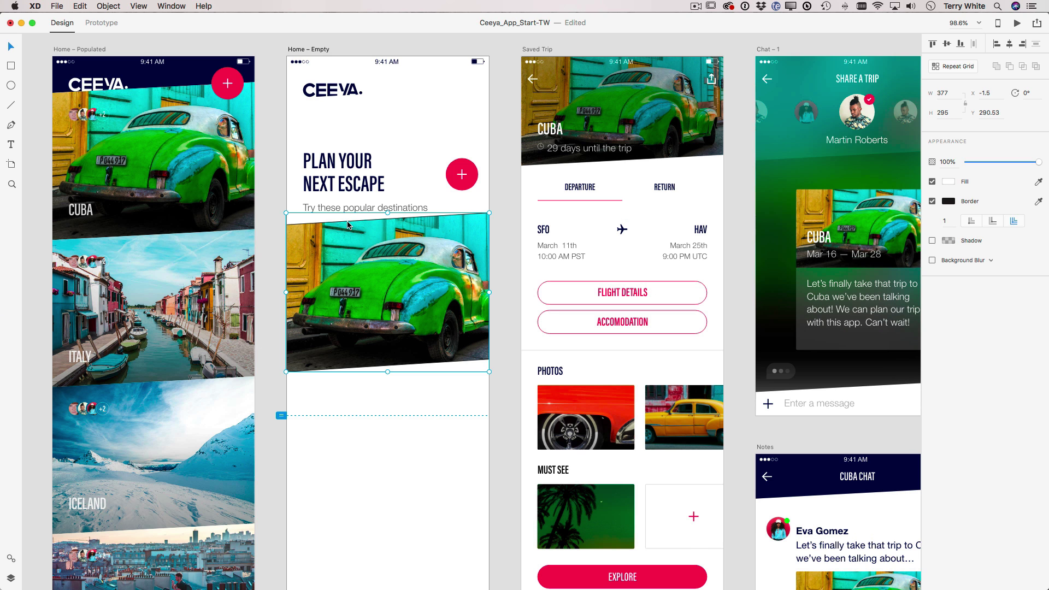
pyautogui.click(502, 261)
# Show the saved assets and place the avatar group symbol near the upper-left corner of the car image on Home – Empty.
pyautogui.hscroll(-6, 502, 261)
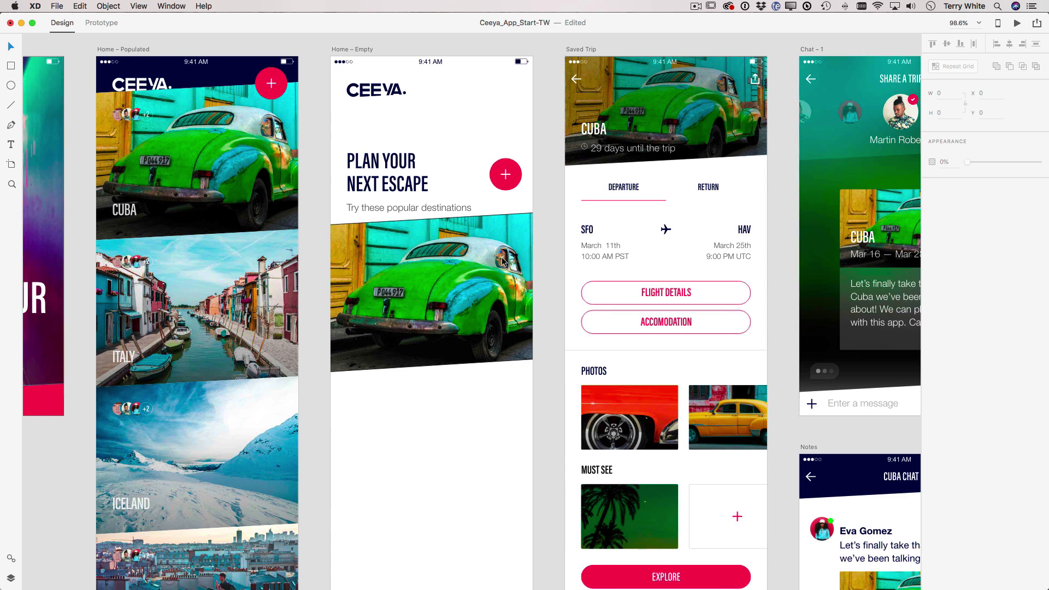
pyautogui.hscroll(-1, 502, 260)
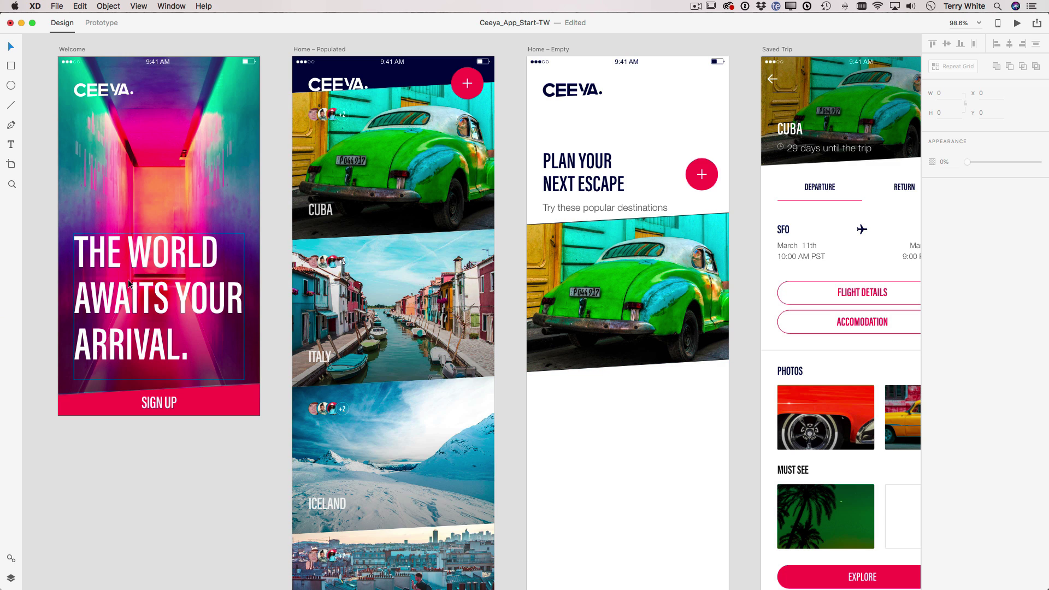
pyautogui.click(11, 559)
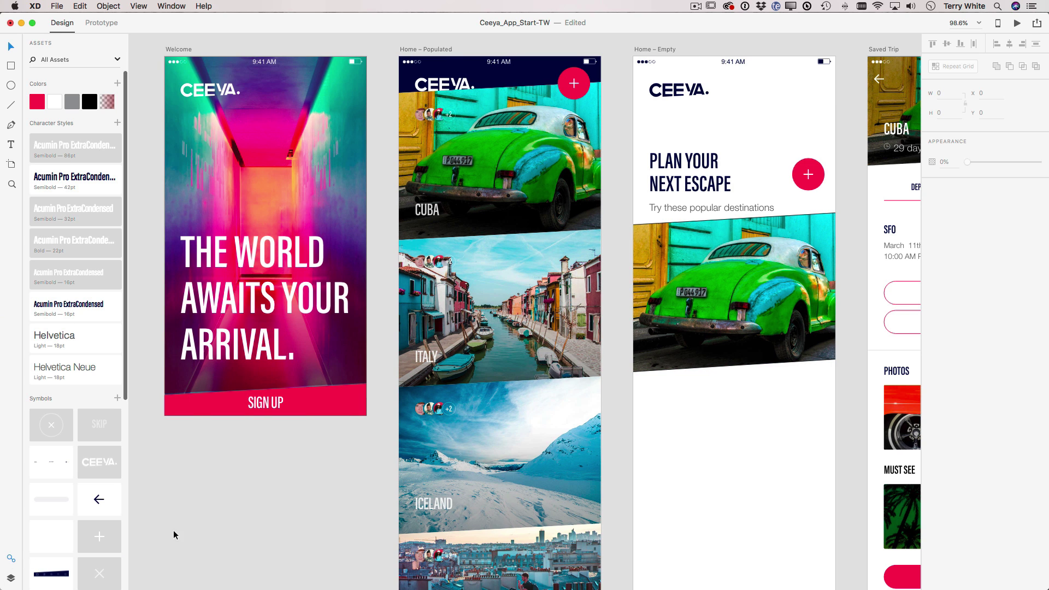
pyautogui.scroll(-10, 75, 510)
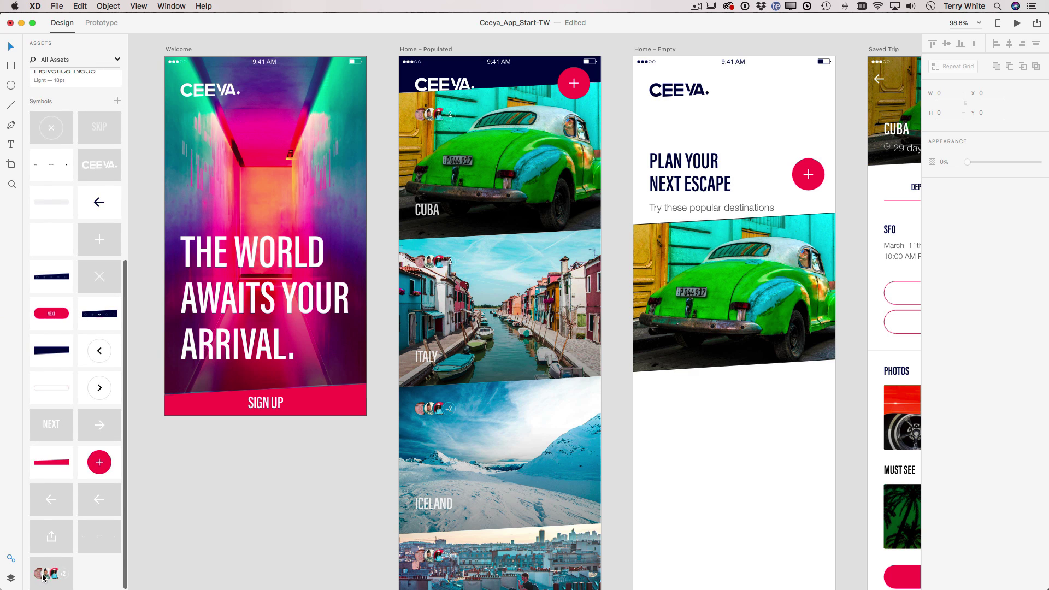
pyautogui.moveTo(46, 573); pyautogui.dragTo(656, 246)
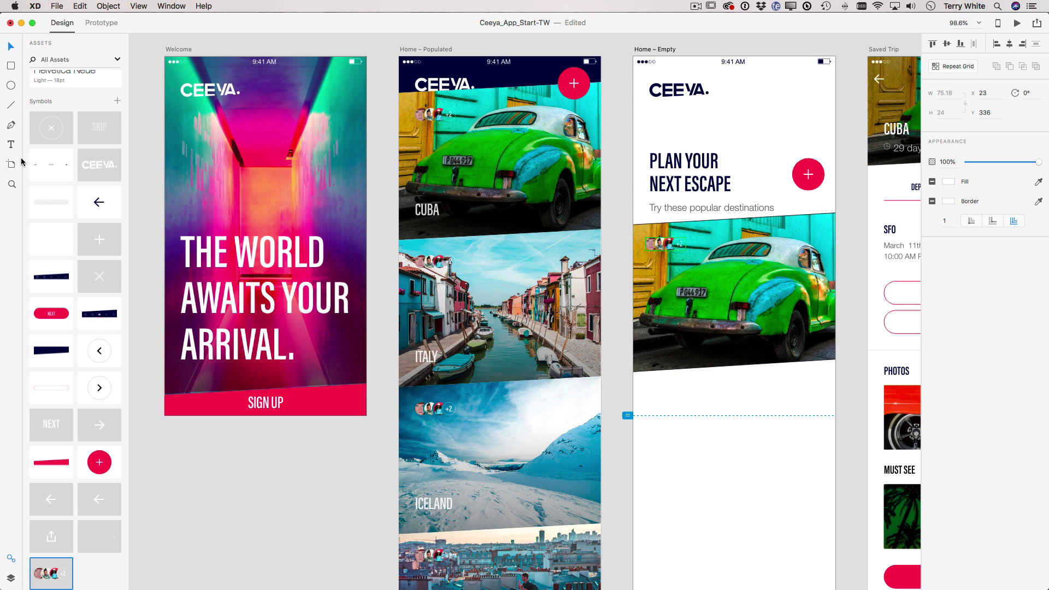
# Add left-aligned text reading CUBA over the lower-left corner of the car image on Home – Empty.
pyautogui.click(11, 144)
pyautogui.click(647, 346)
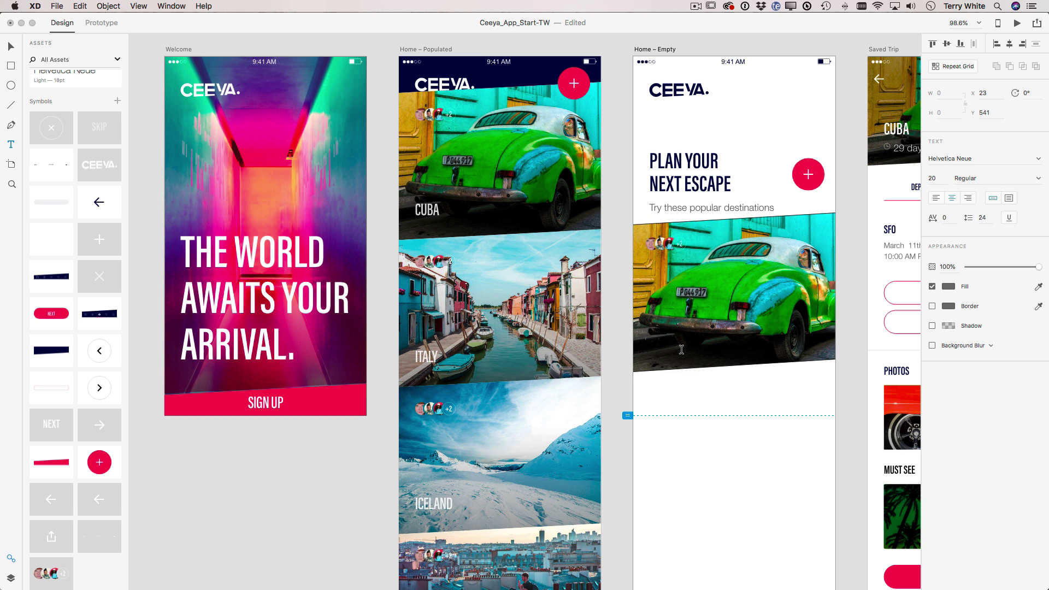
pyautogui.write('CUBA')
pyautogui.click(935, 199)
pyautogui.press('super+z')
pyautogui.click(646, 348)
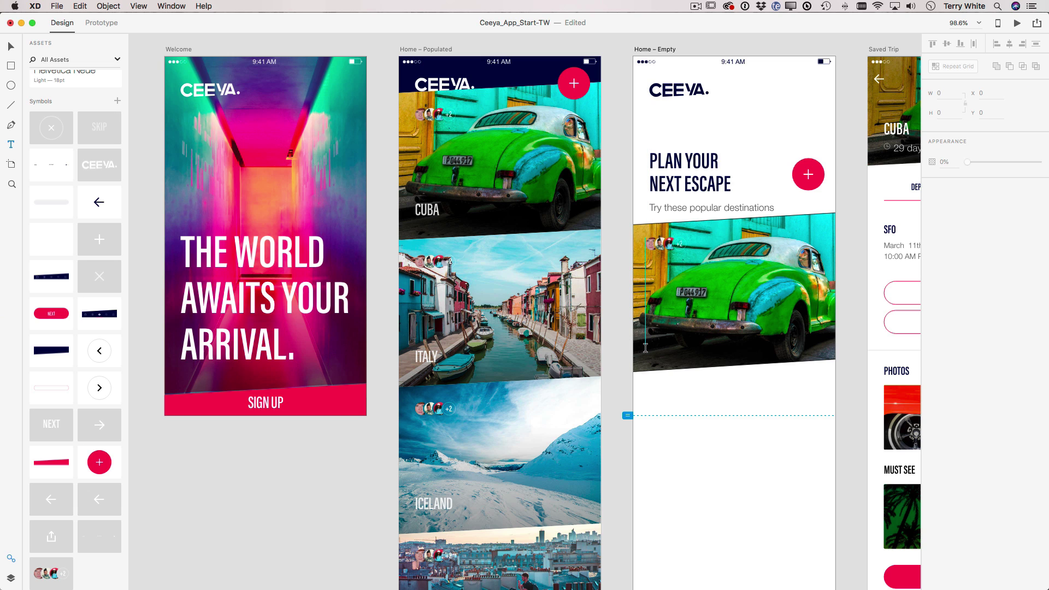
pyautogui.click(648, 348)
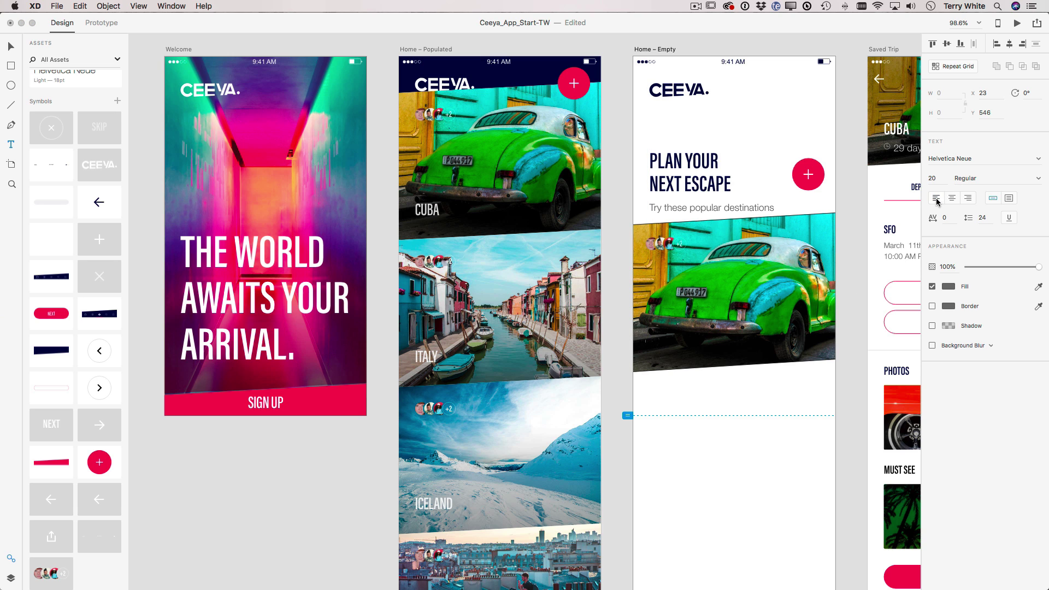
pyautogui.write('CUBA')
# Apply the Acumin Pro ExtraCondensed Semibold 32pt character style to the new CUBA text.
pyautogui.press('super+a')
pyautogui.scroll(6, 64, 139)
pyautogui.scroll(2, 65, 139)
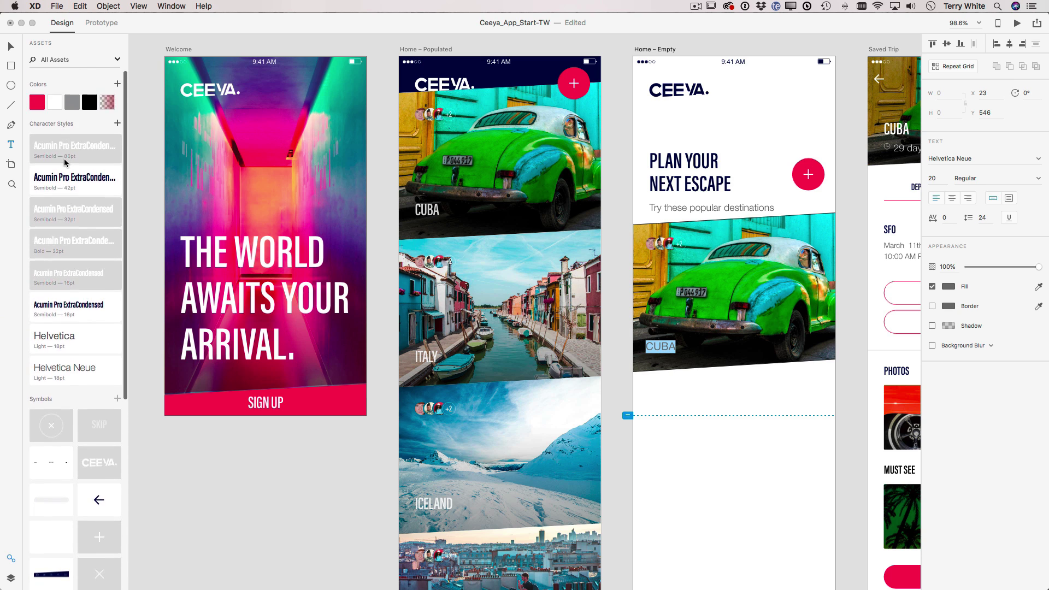
pyautogui.click(73, 217)
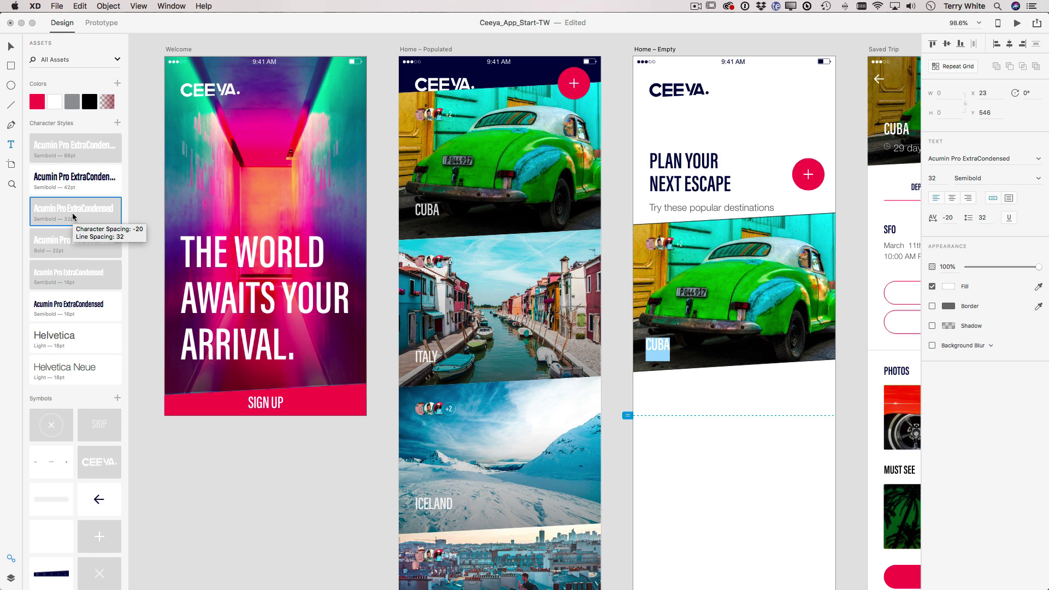
pyautogui.click(11, 47)
# Turn the car image, avatars and CUBA label into a repeat grid and extend it downward to a height of about 686.
pyautogui.hscroll(5, 624, 284)
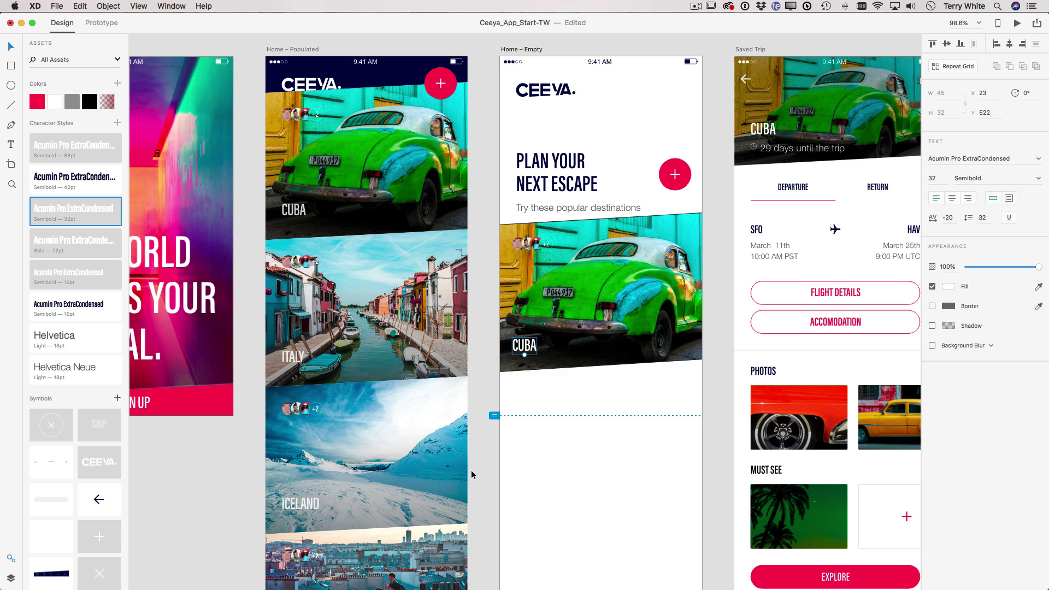
pyautogui.hscroll(5, 476, 453)
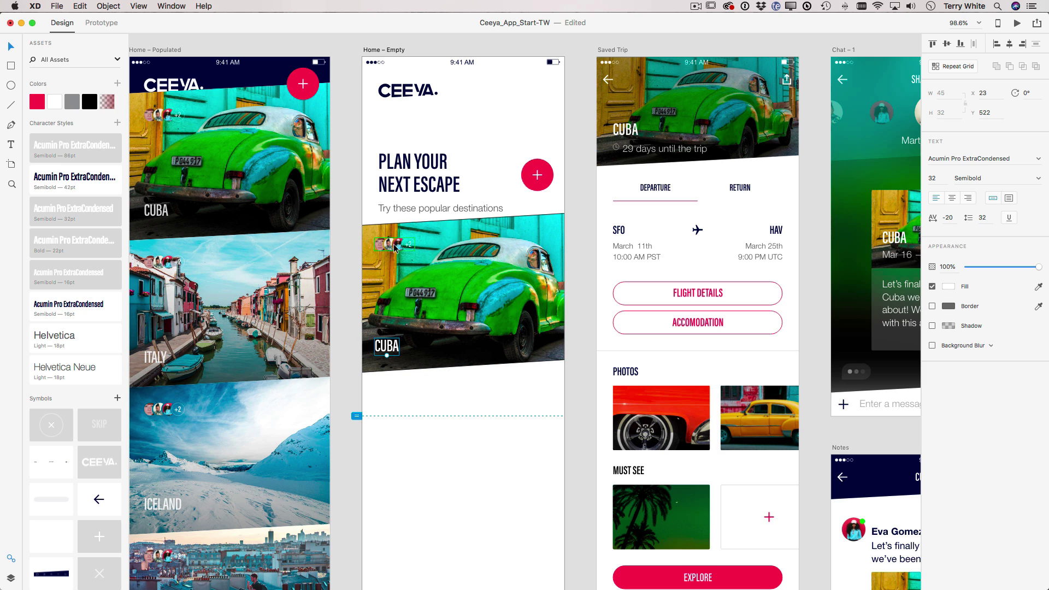
pyautogui.click(432, 276)
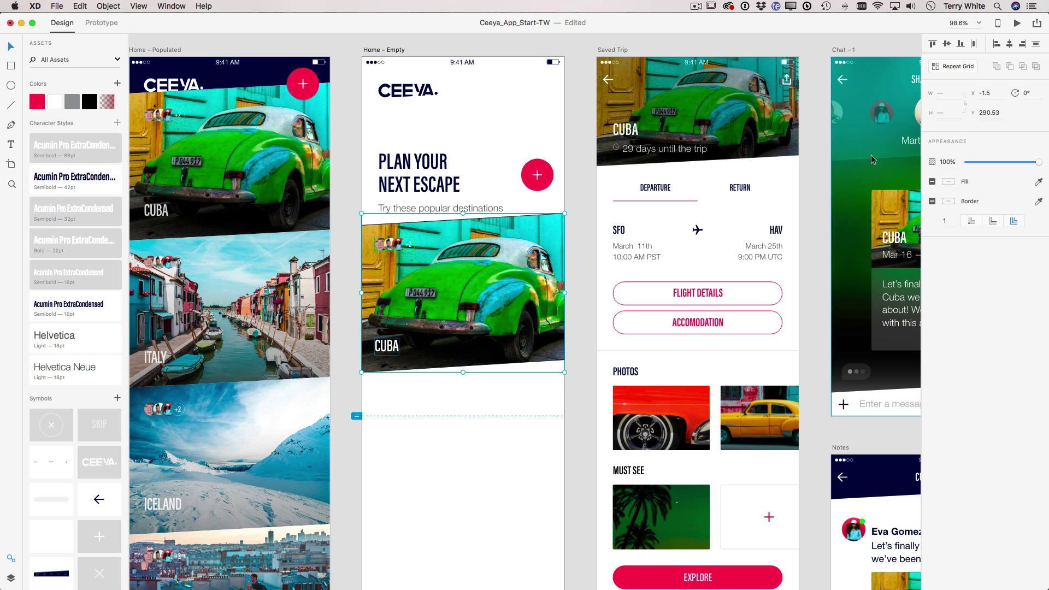
pyautogui.click(950, 67)
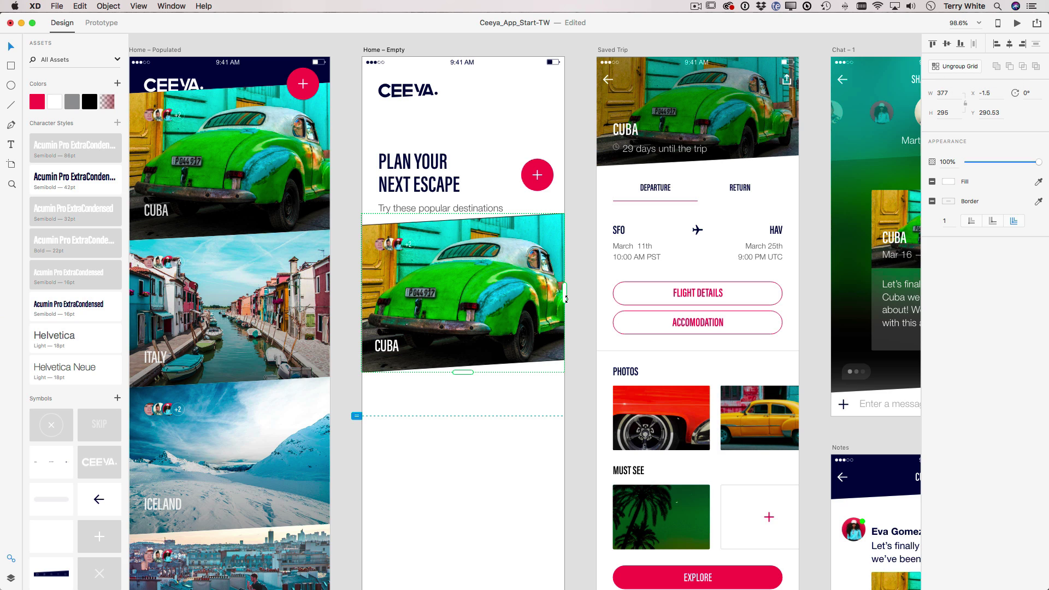
pyautogui.moveTo(566, 298)
pyautogui.mouseDown()
pyautogui.moveTo(666, 300)
pyautogui.moveTo(565, 303)
pyautogui.mouseUp()
pyautogui.moveTo(459, 371); pyautogui.dragTo(453, 589)
# Extend the repeat grid past the artboard's lower end to a height of about 1213 and close the vertical gaps between its cells.
pyautogui.scroll(-5, 503, 517)
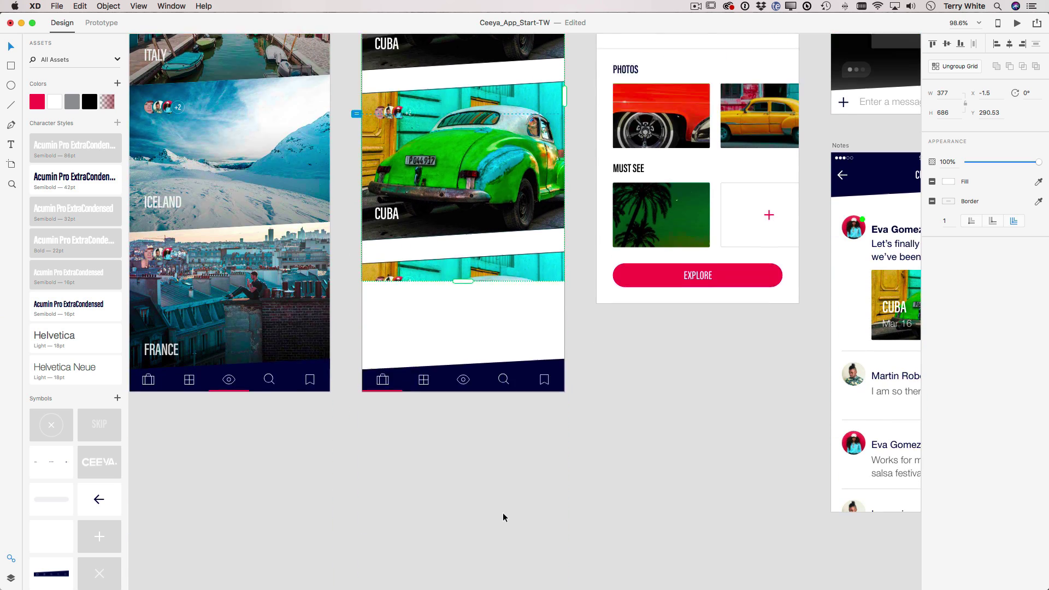
pyautogui.scroll(-4, 477, 280)
pyautogui.scroll(3, 480, 278)
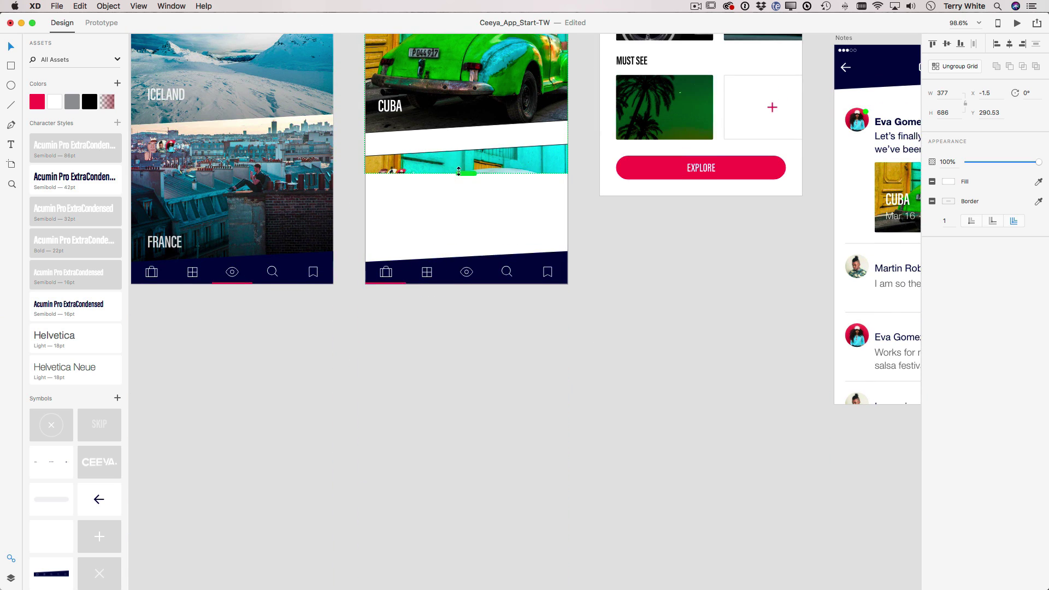
pyautogui.moveTo(458, 171); pyautogui.dragTo(454, 457)
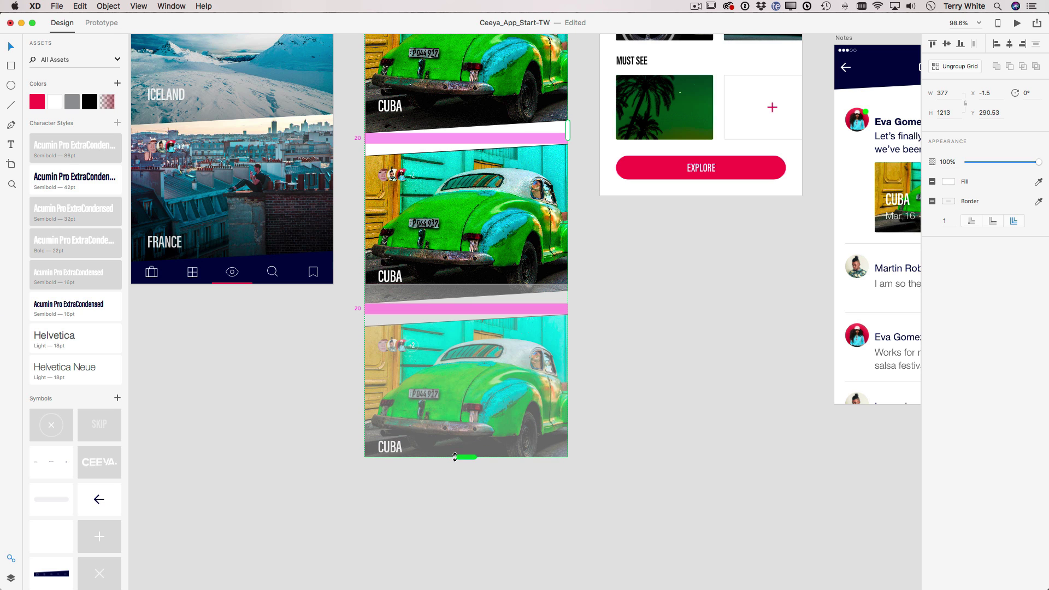
pyautogui.scroll(5, 490, 354)
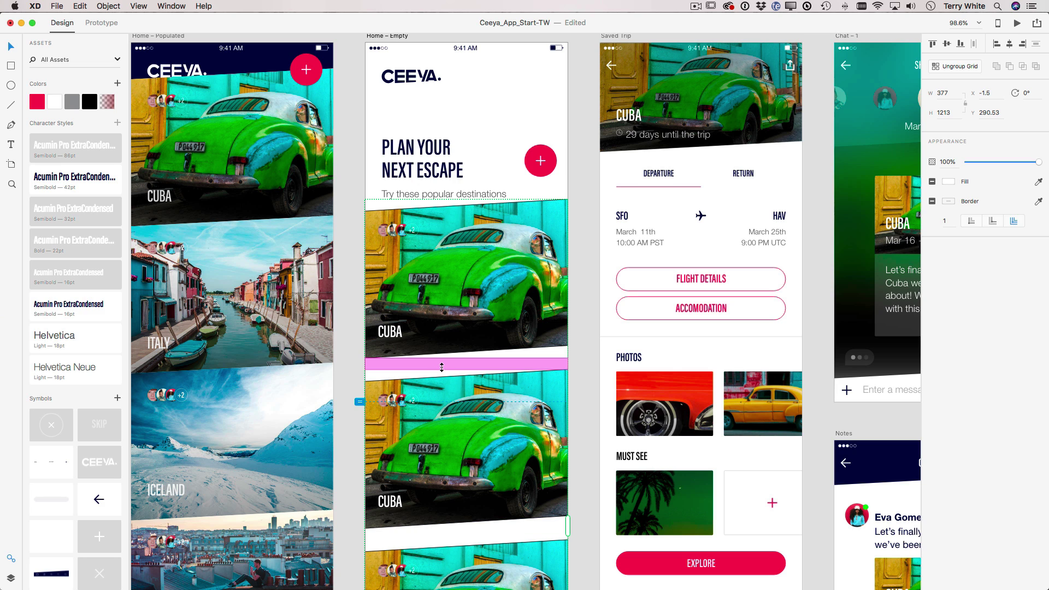
pyautogui.moveTo(441, 366); pyautogui.dragTo(442, 342)
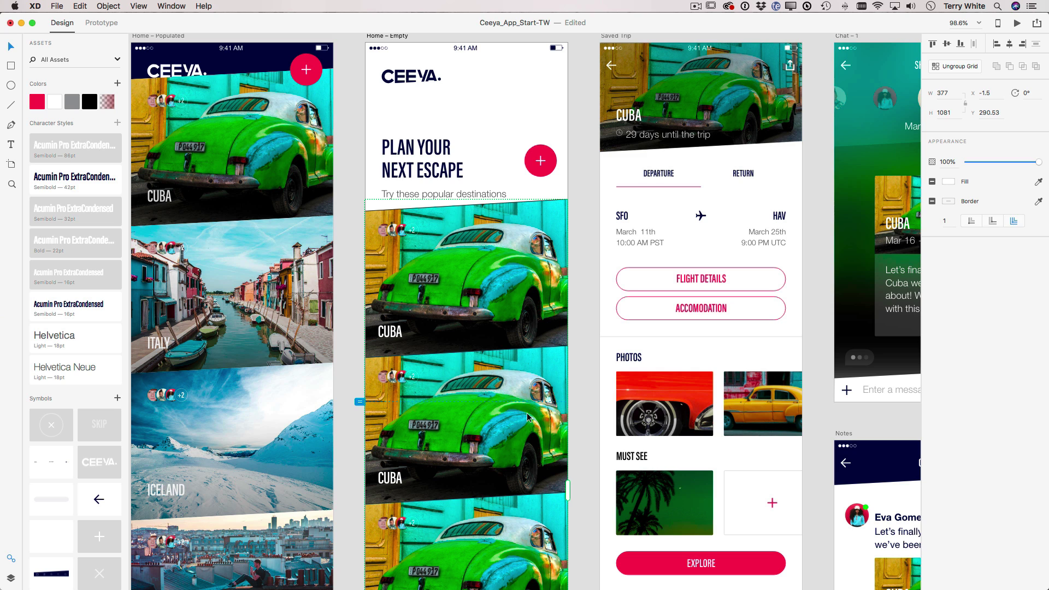
# Switch to Finder, fill the repeat grid's cells with the five otherScreens images, and return to Adobe XD.
pyautogui.moveTo(19, 581)
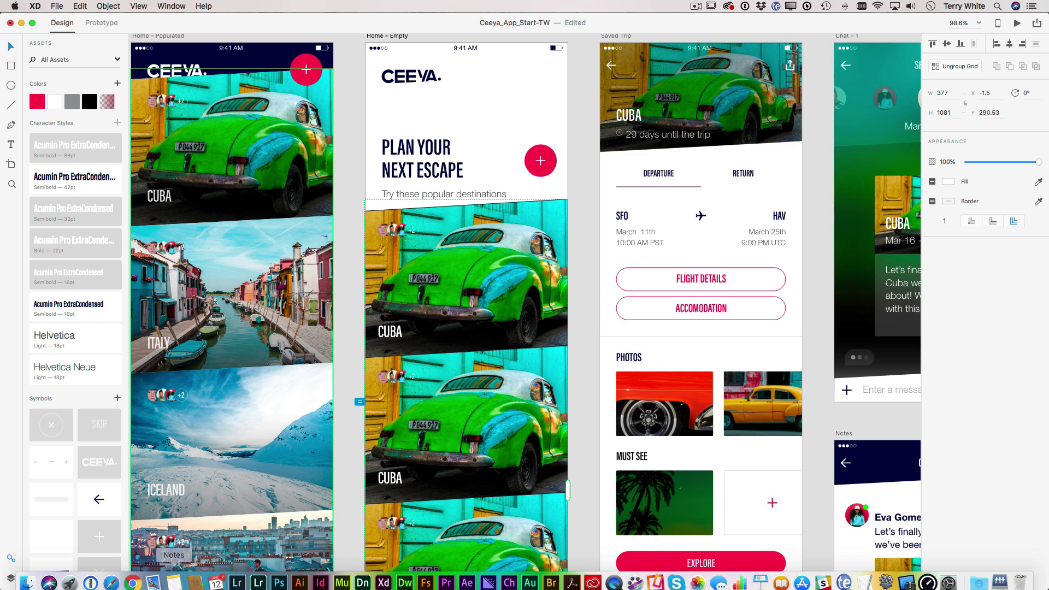
pyautogui.click(23, 577)
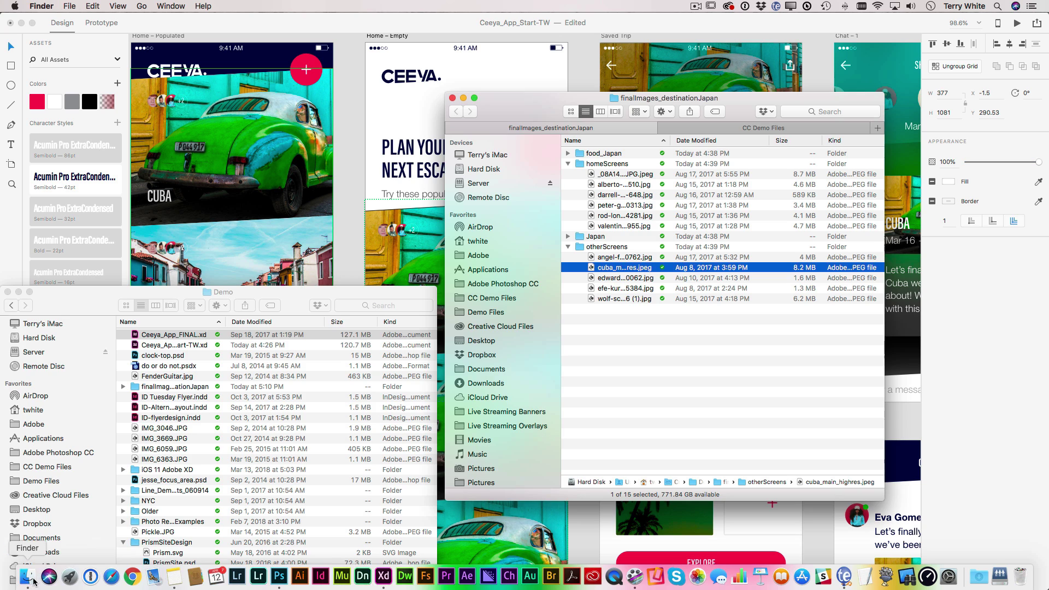
pyautogui.click(619, 259)
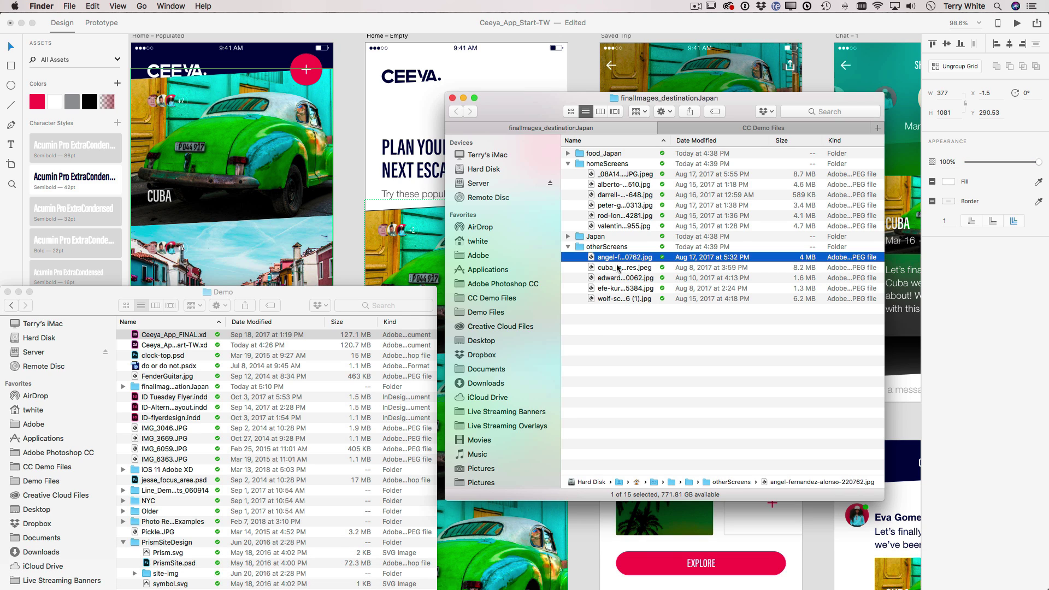
pyautogui.keyDown('shift'); pyautogui.click(617, 296); pyautogui.keyUp('shift')
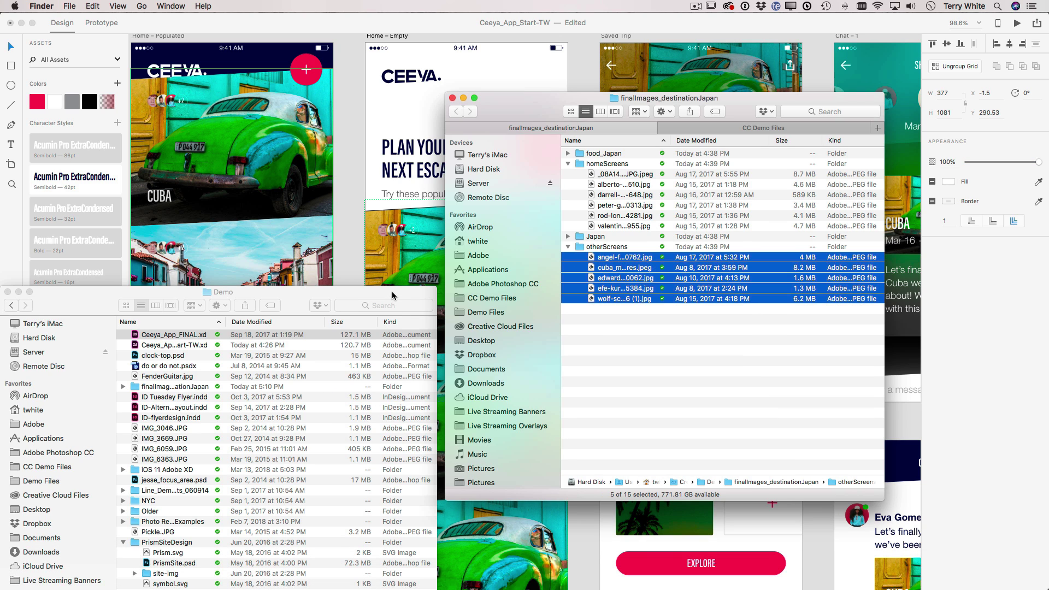
pyautogui.moveTo(392, 295); pyautogui.dragTo(270, 373)
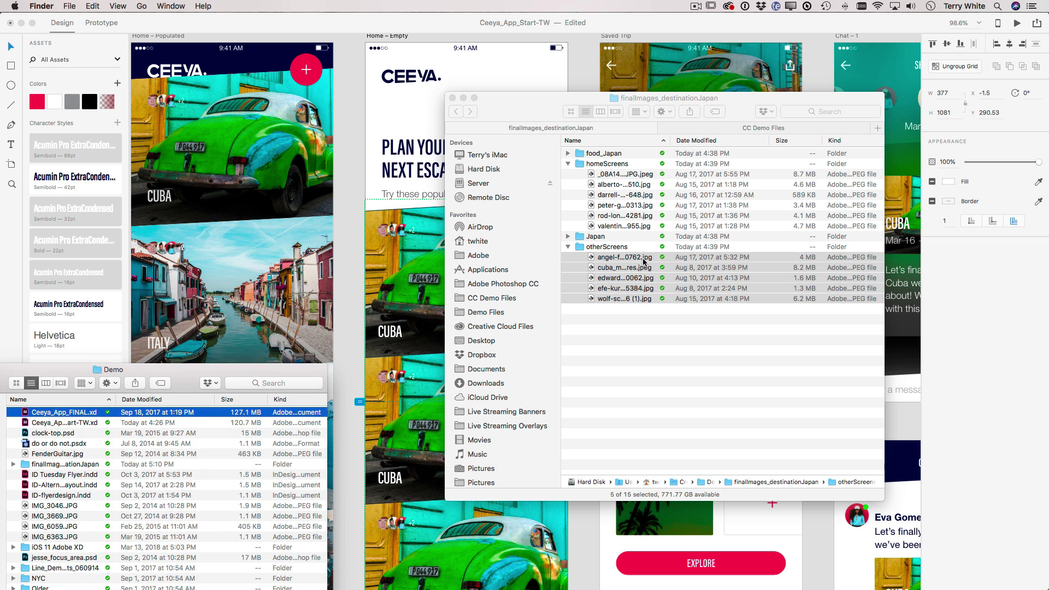
pyautogui.moveTo(636, 265); pyautogui.dragTo(448, 293)
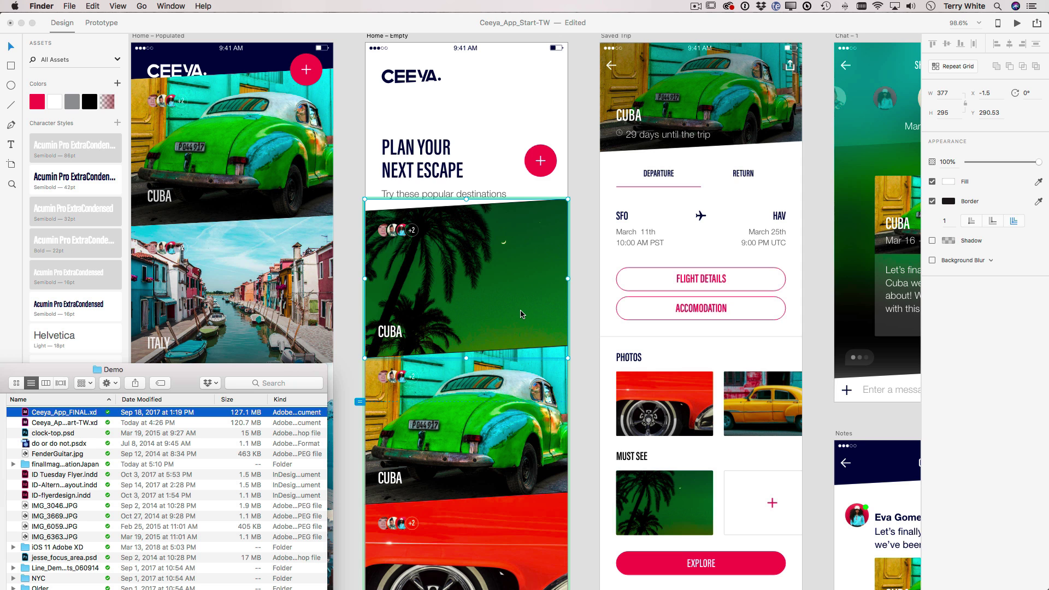
pyautogui.scroll(-5, 521, 314)
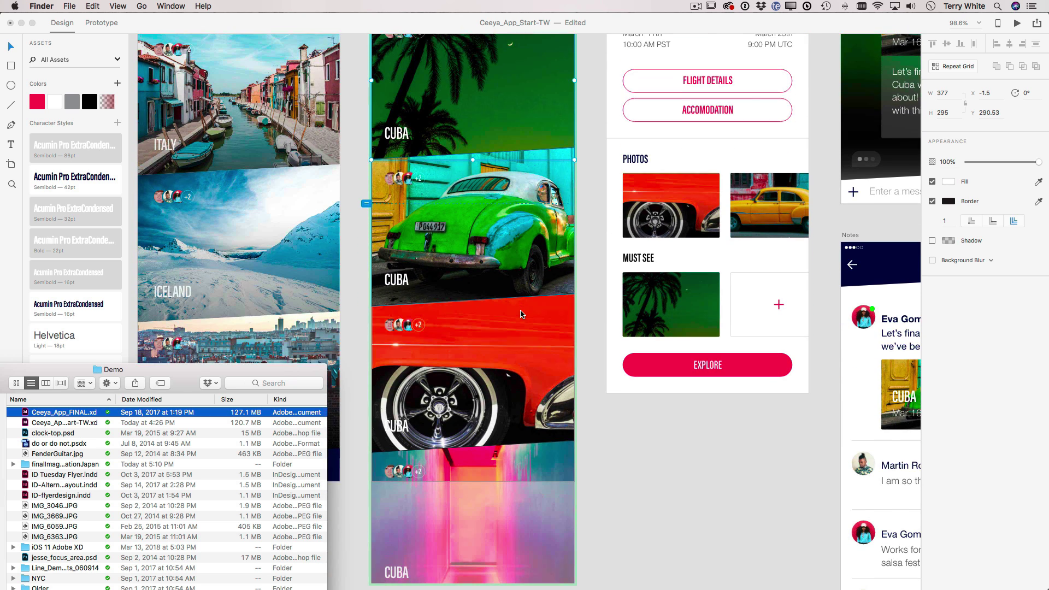
pyautogui.click(522, 314)
pyautogui.scroll(-2, 521, 314)
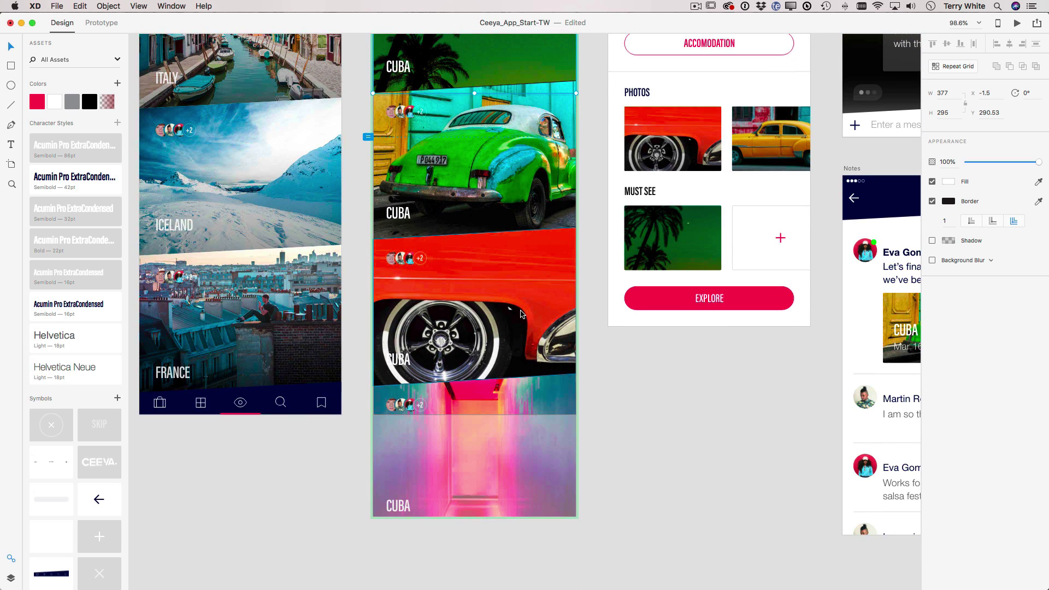
# Change the label on the green palm tree cell to MEXICO.
pyautogui.scroll(8, 521, 314)
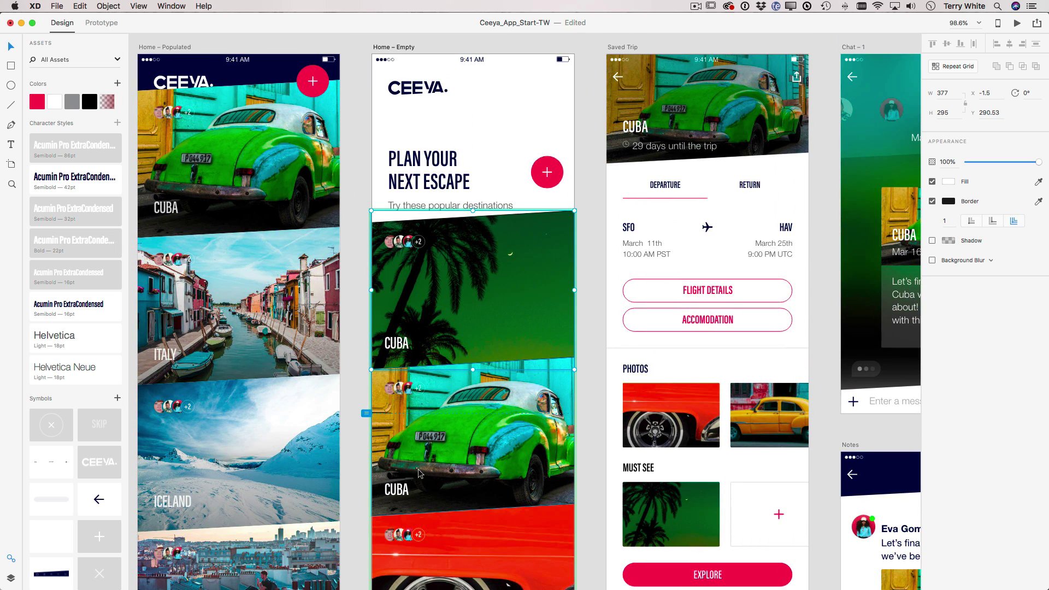
pyautogui.scroll(-1, 414, 475)
pyautogui.scroll(-1, 414, 474)
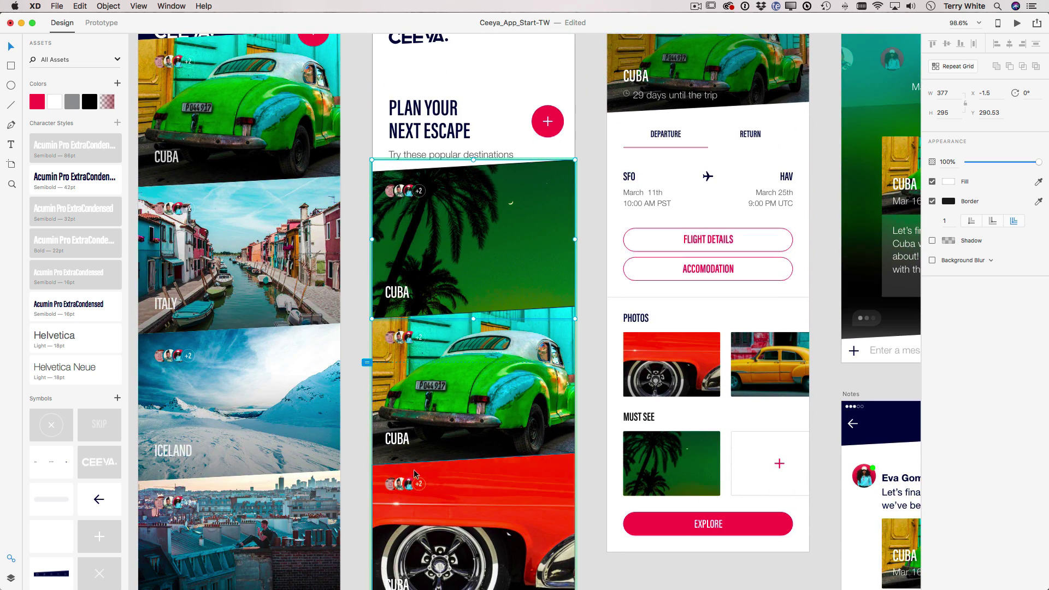
pyautogui.doubleClick(397, 295)
pyautogui.doubleClick(398, 295)
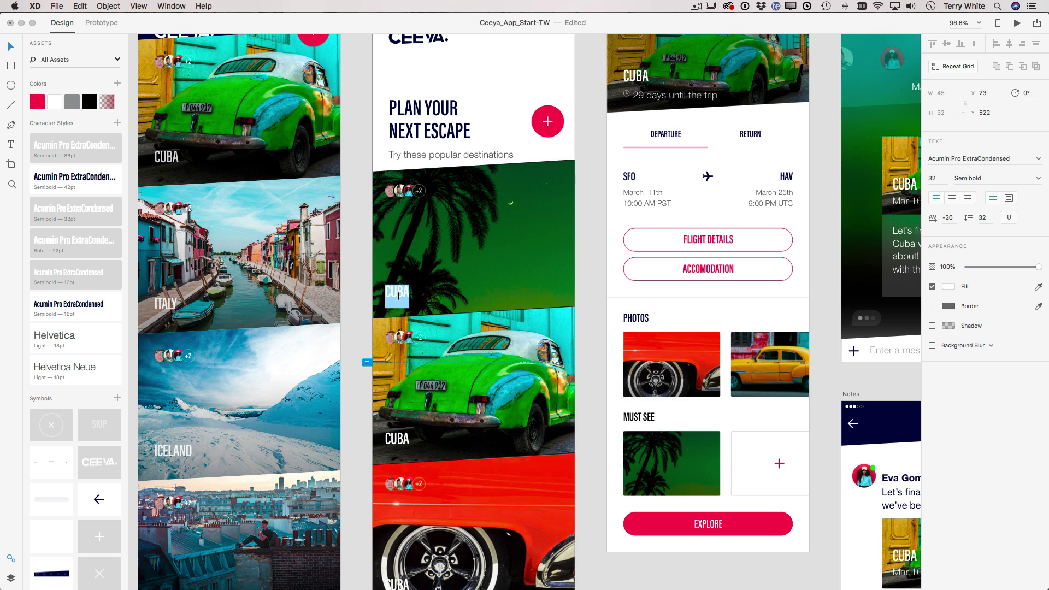
pyautogui.write('MEXIC')
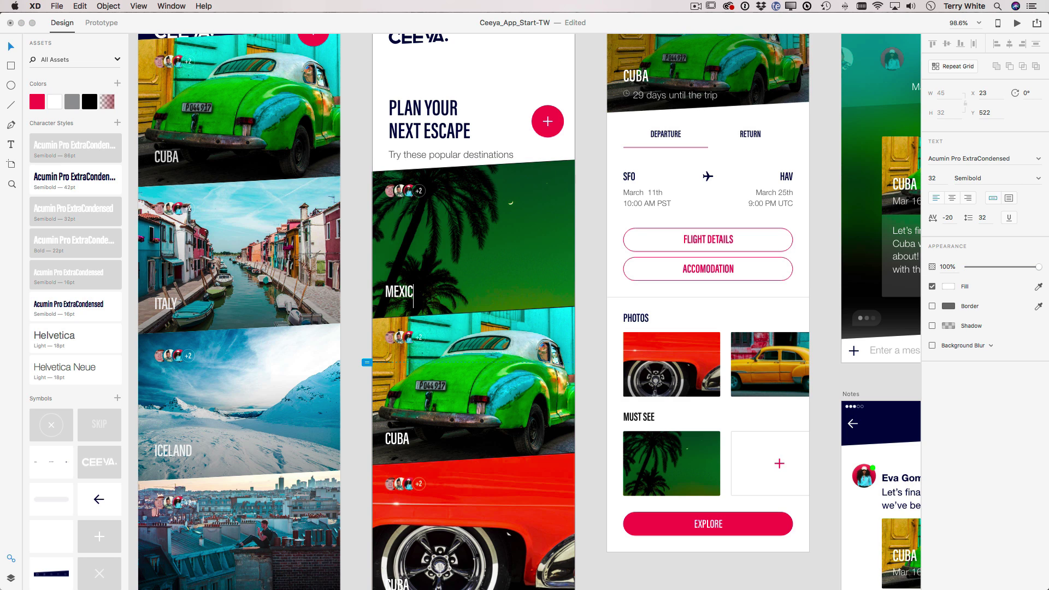
pyautogui.write('O')
pyautogui.press('Escape')
# Change the CUBA label on the red car cell of the repeat grid to UNITED STATES.
pyautogui.scroll(-4, 469, 537)
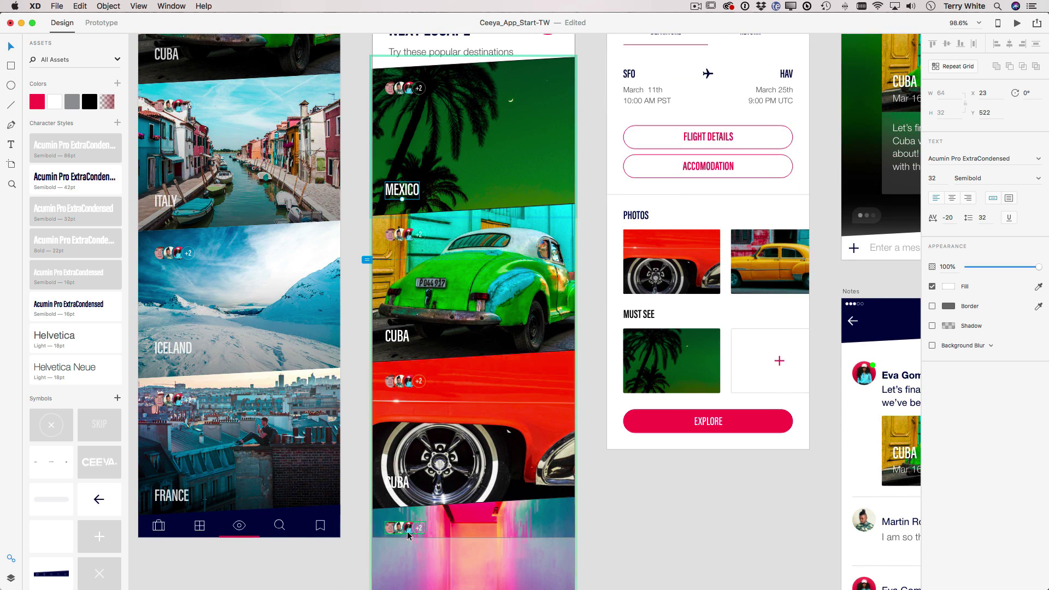
pyautogui.doubleClick(398, 483)
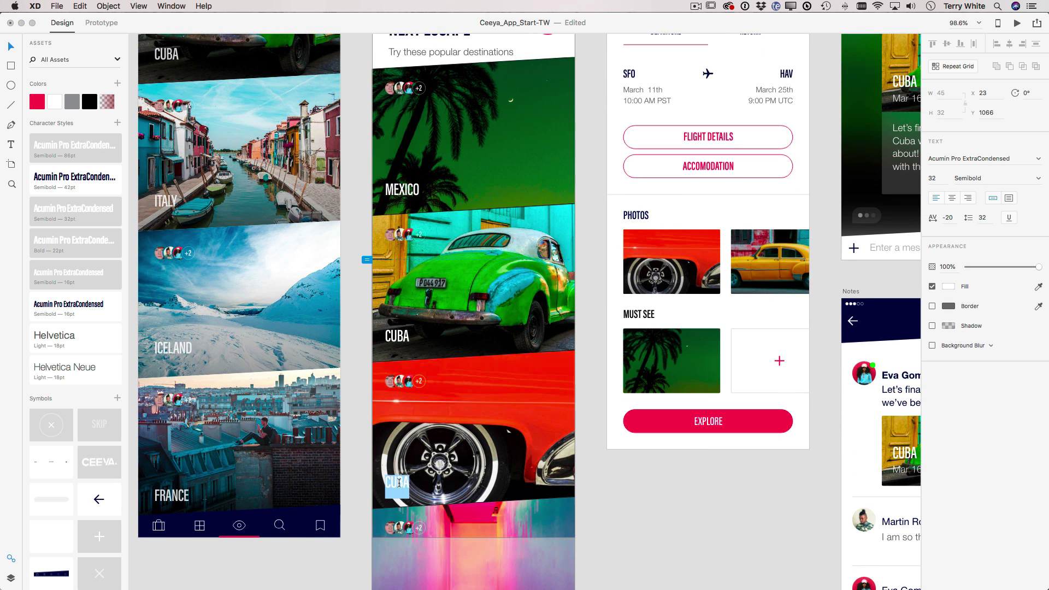
pyautogui.write('USA')
pyautogui.press('BackSpace')
pyautogui.press('BackSpace')
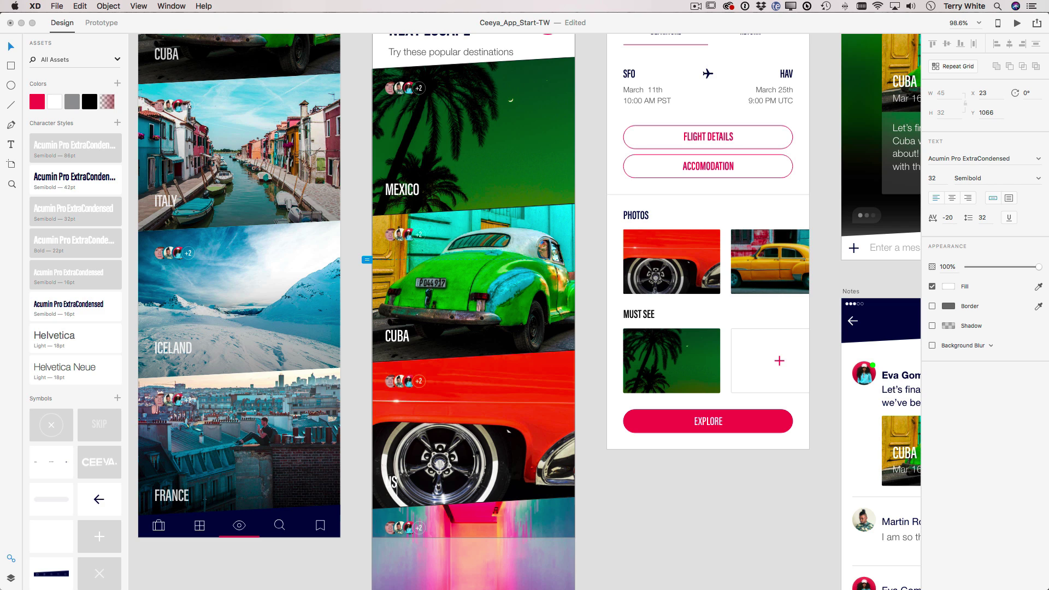
pyautogui.write('NITED STATES')
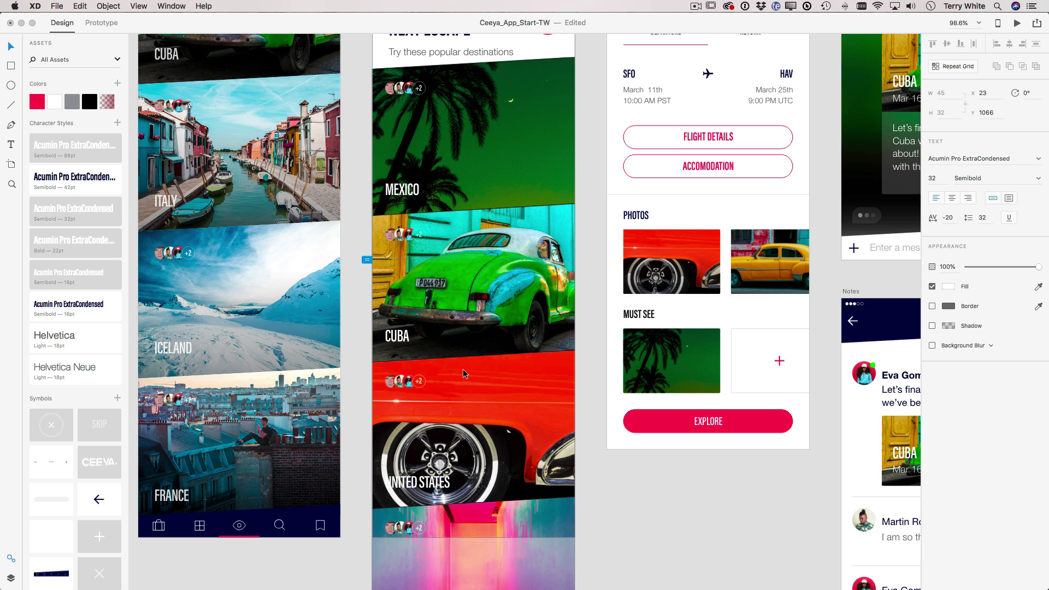
pyautogui.press('Escape')
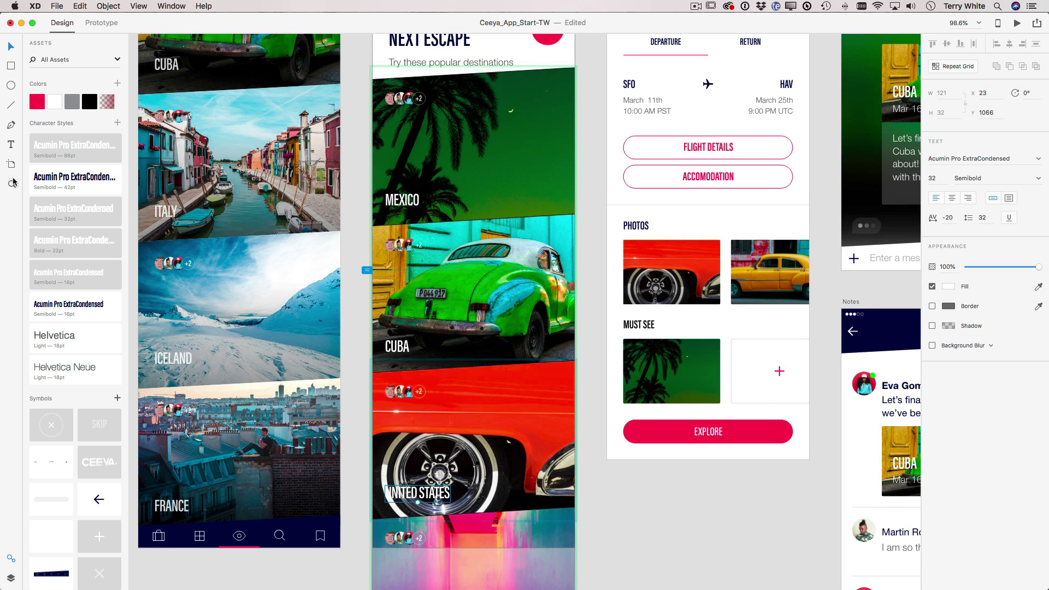
# Replace the middle avatar on the MEXICO cell with the Confused photo from the Adobe XD Demo Creative Cloud library.
pyautogui.click(12, 184)
pyautogui.moveTo(384, 89); pyautogui.dragTo(438, 118)
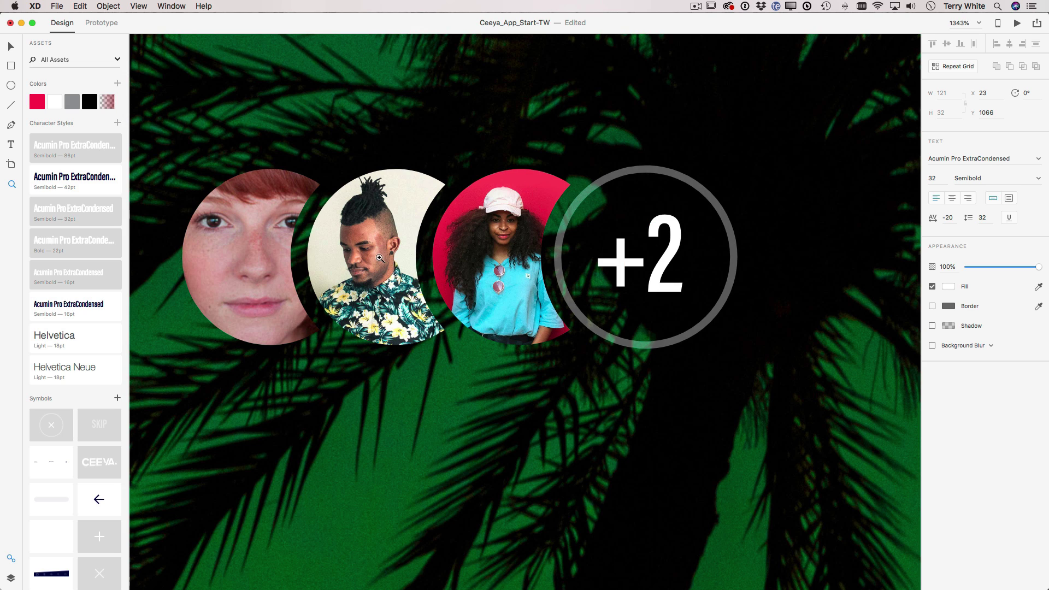
pyautogui.click(57, 5)
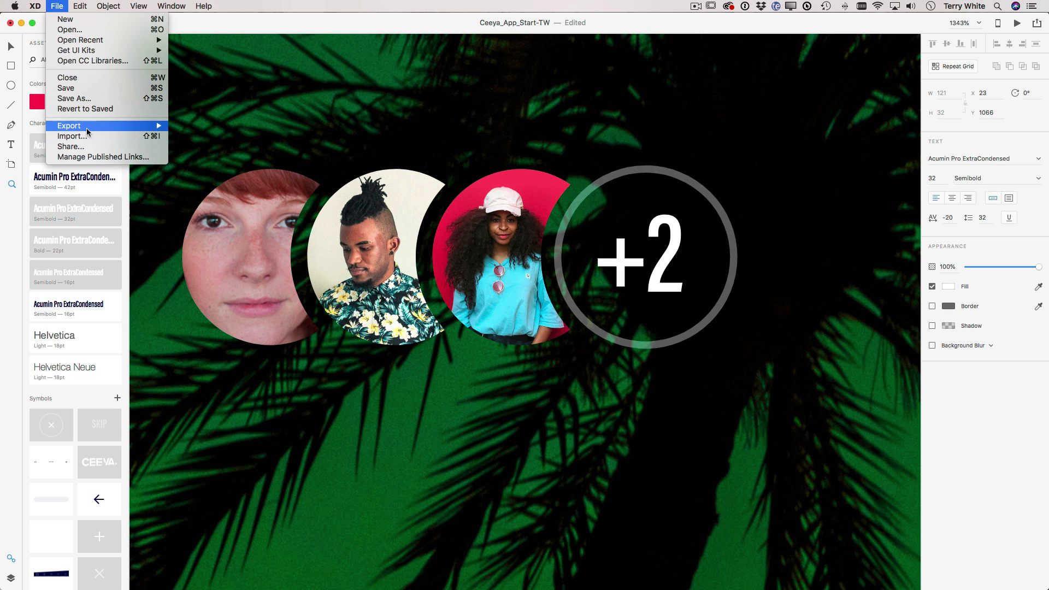
pyautogui.click(108, 60)
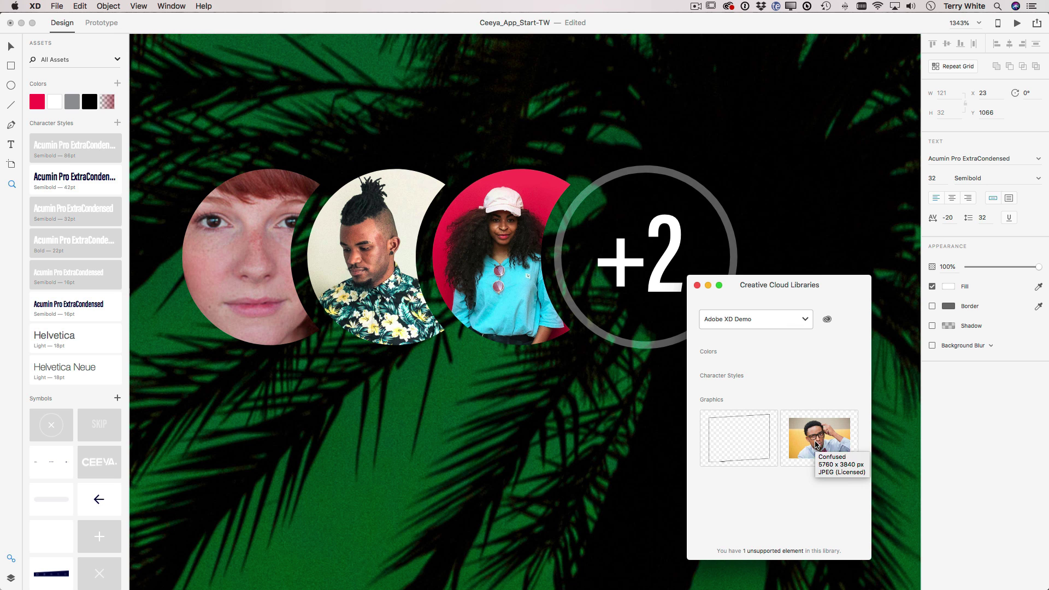
pyautogui.moveTo(816, 445); pyautogui.dragTo(381, 297)
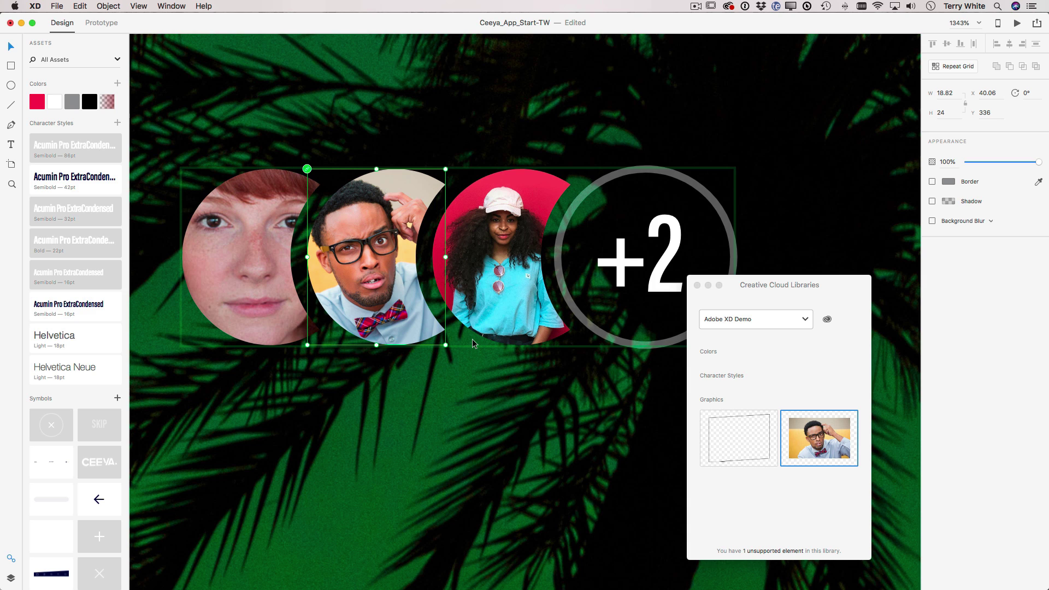
# Select the avatar group on the MEXICO cell and update all symbols to match it.
pyautogui.press('super+0')
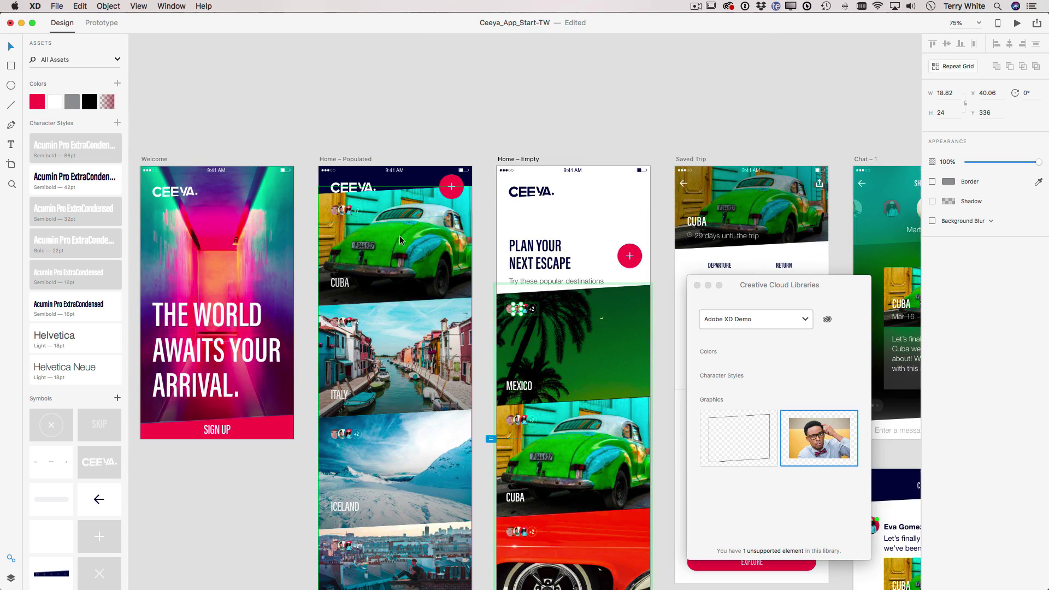
pyautogui.click(479, 115)
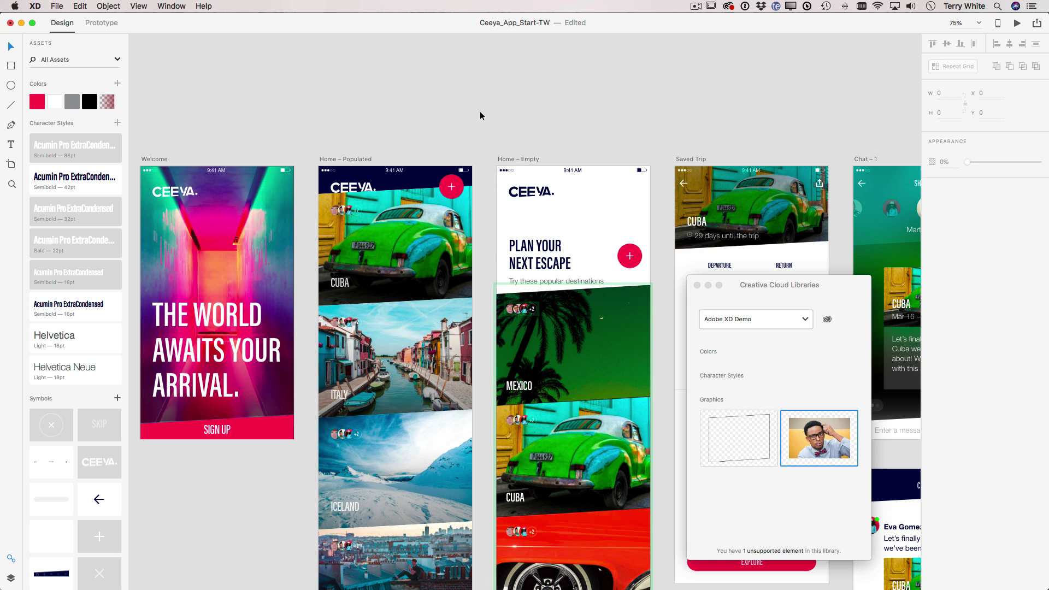
pyautogui.click(528, 315)
pyautogui.doubleClick(516, 309)
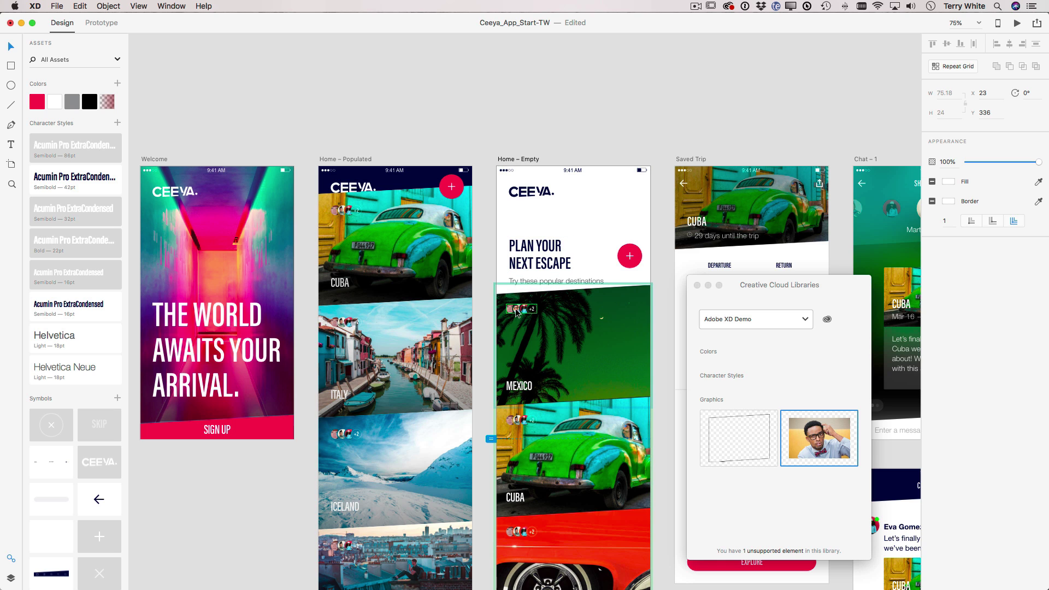
pyautogui.rightClick(516, 312)
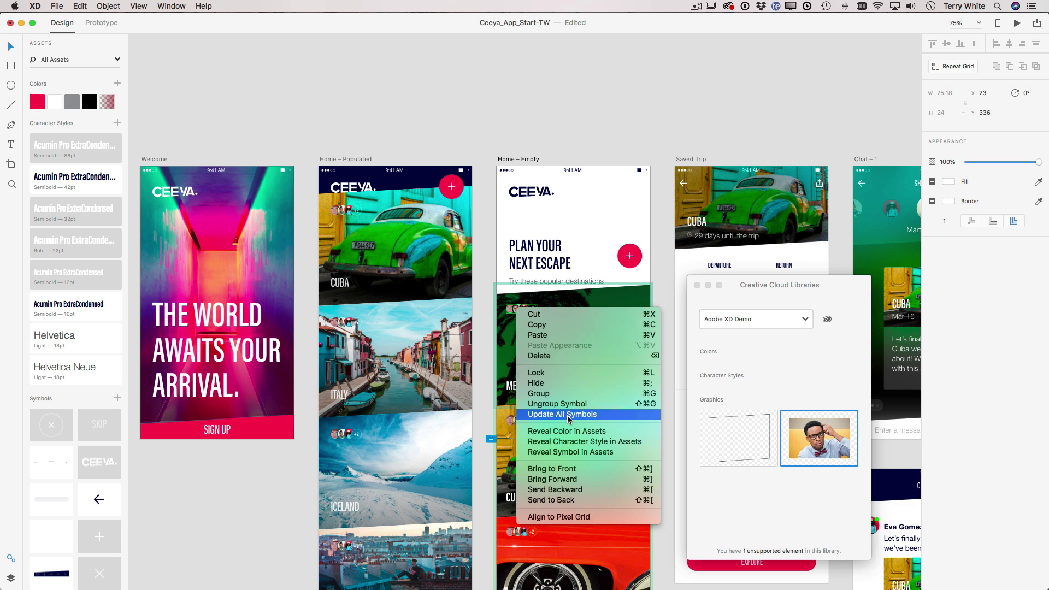
pyautogui.click(568, 419)
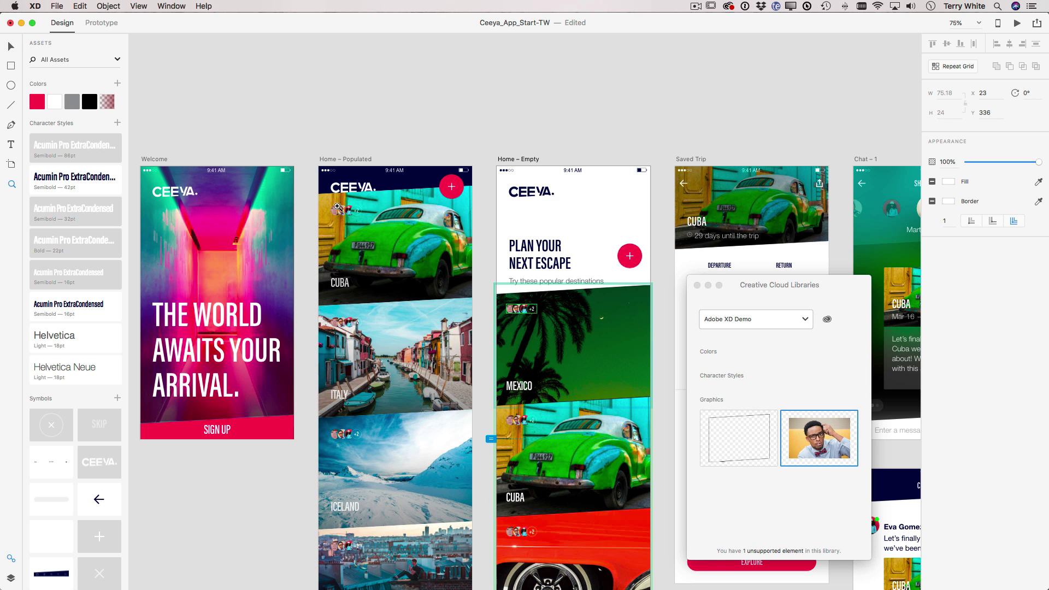
# Inspect the avatars on the Home – Populated artboard's CUBA image and close the Creative Cloud Libraries window.
pyautogui.press('z')
pyautogui.moveTo(376, 233); pyautogui.dragTo(330, 198)
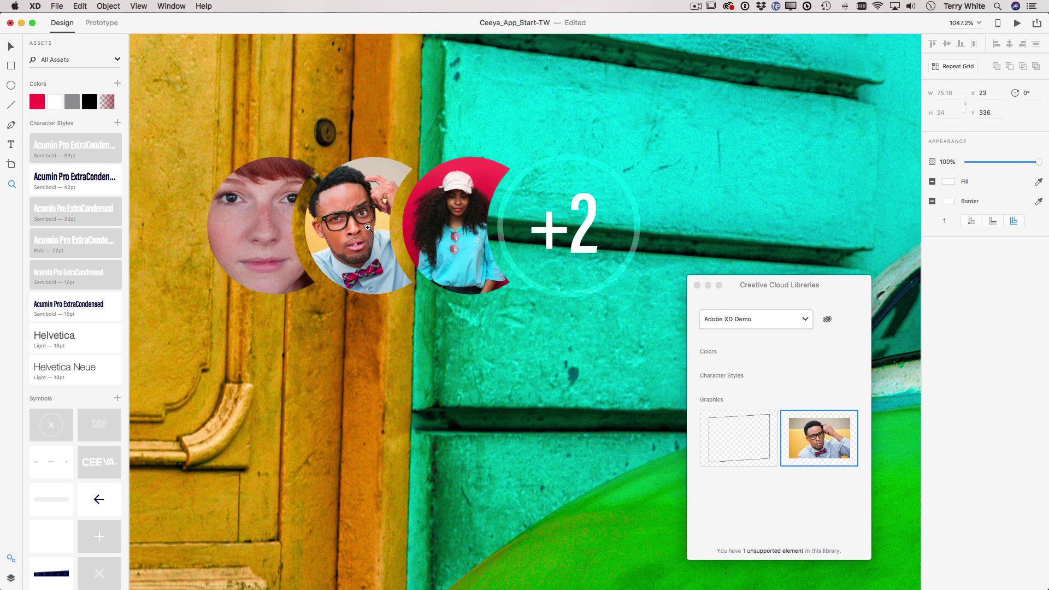
pyautogui.press('super+0')
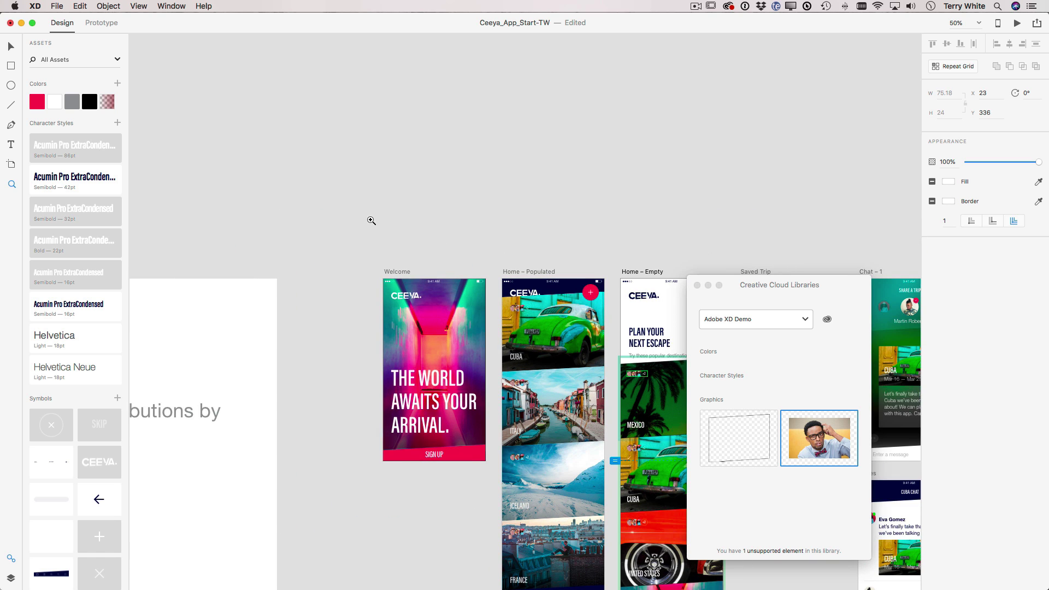
pyautogui.click(697, 284)
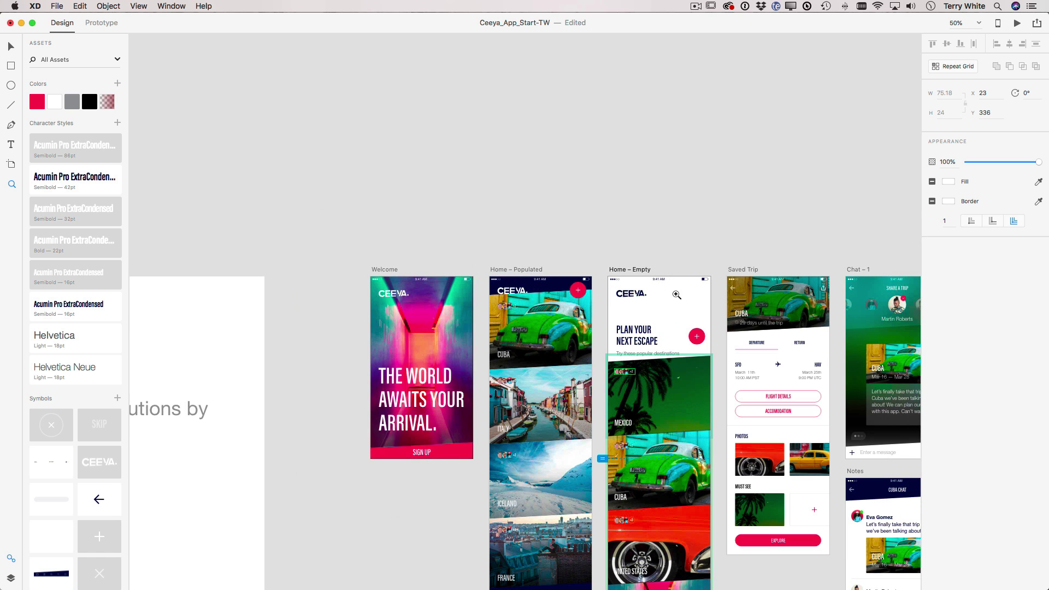
# Switch to Prototype mode and wire the Welcome artboard's SIGN UP button to the Home – Empty artboard.
pyautogui.hscroll(5, 627, 312)
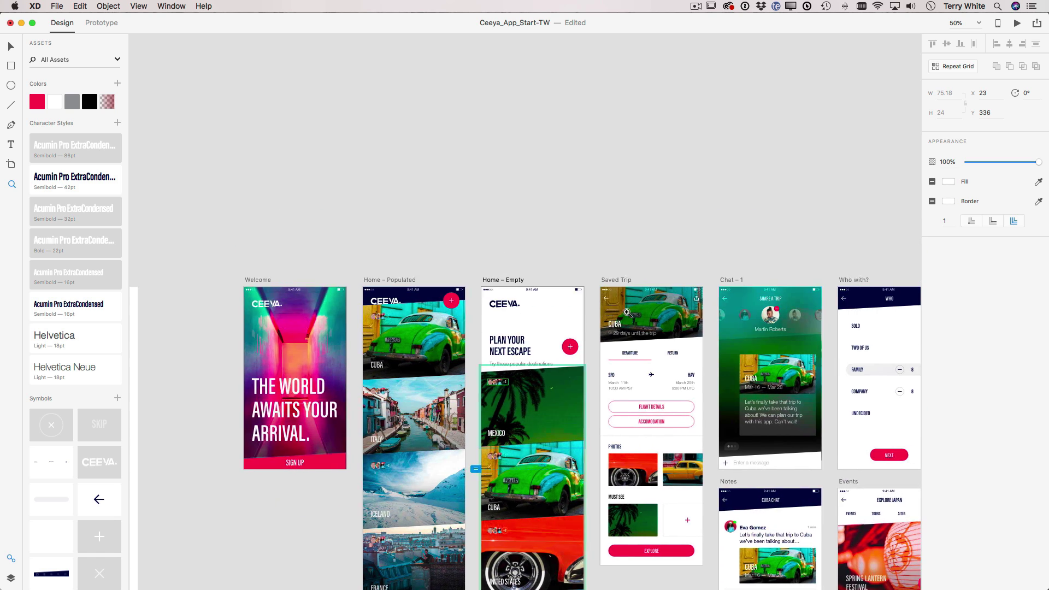
pyautogui.scroll(-2, 627, 313)
pyautogui.scroll(-3, 627, 312)
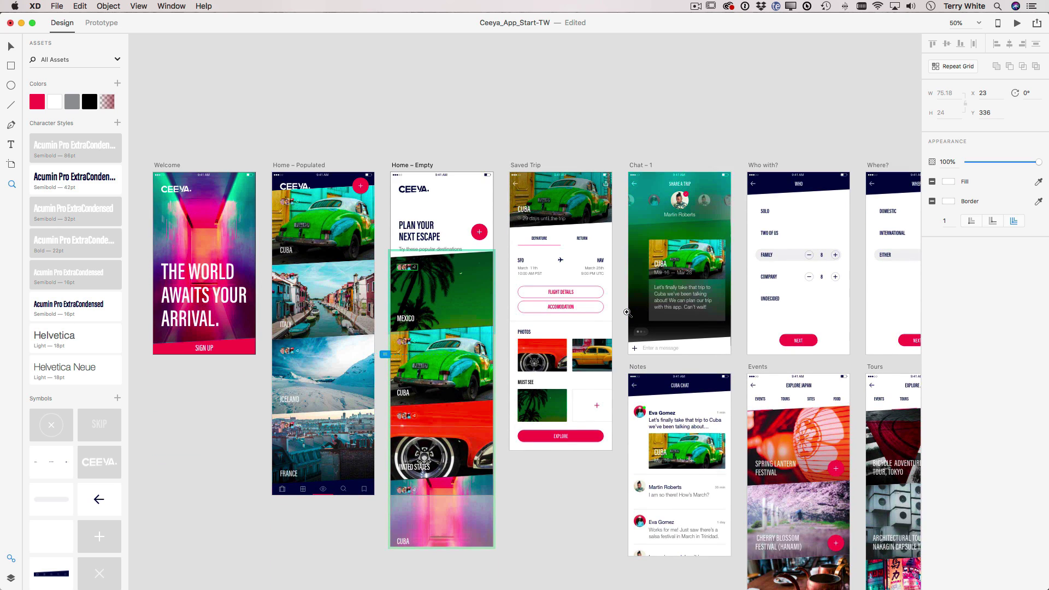
pyautogui.scroll(-1, 627, 313)
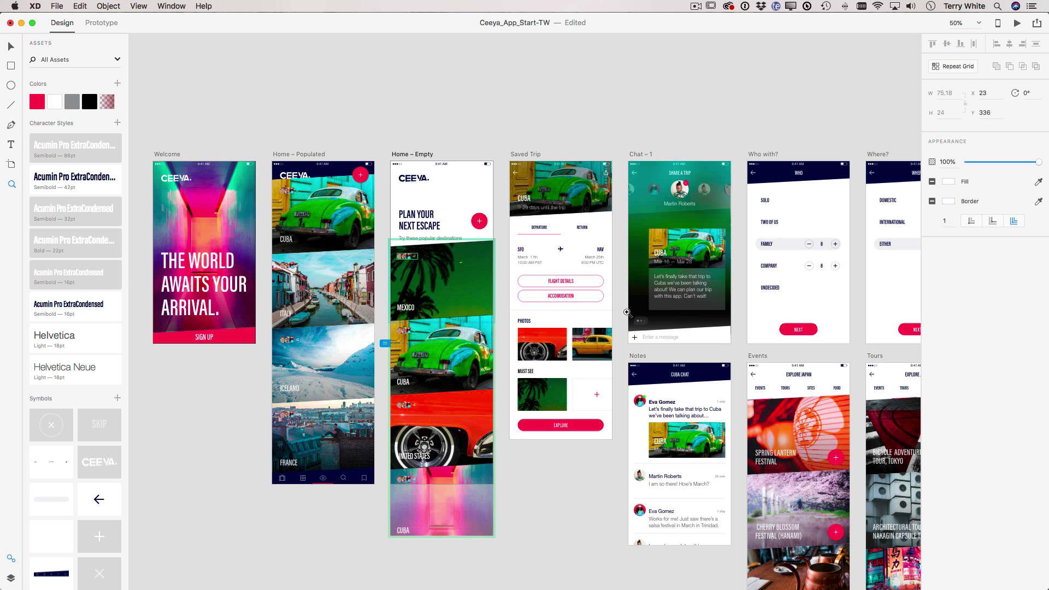
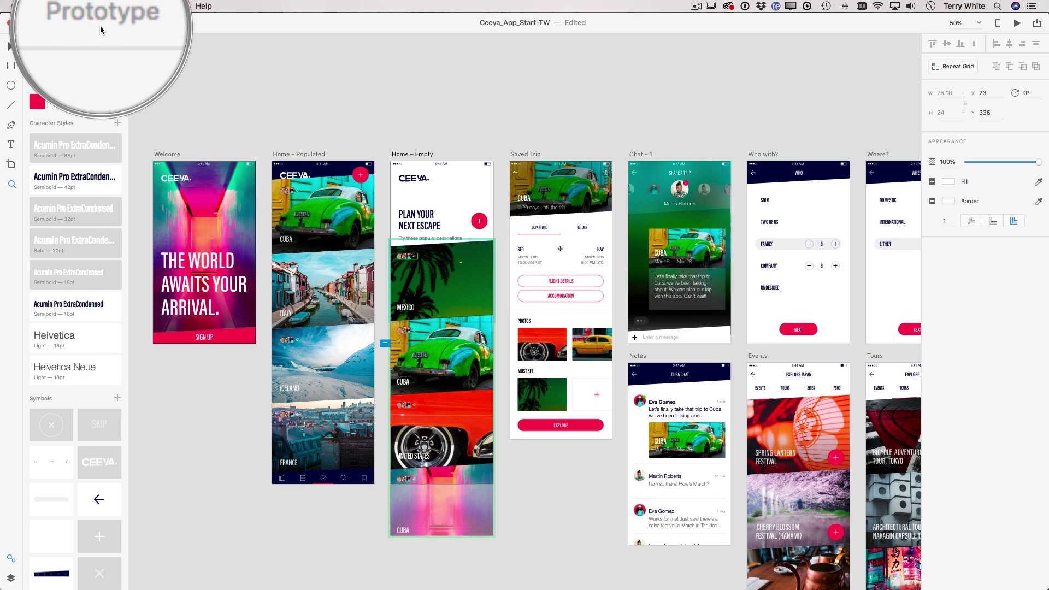
pyautogui.click(105, 24)
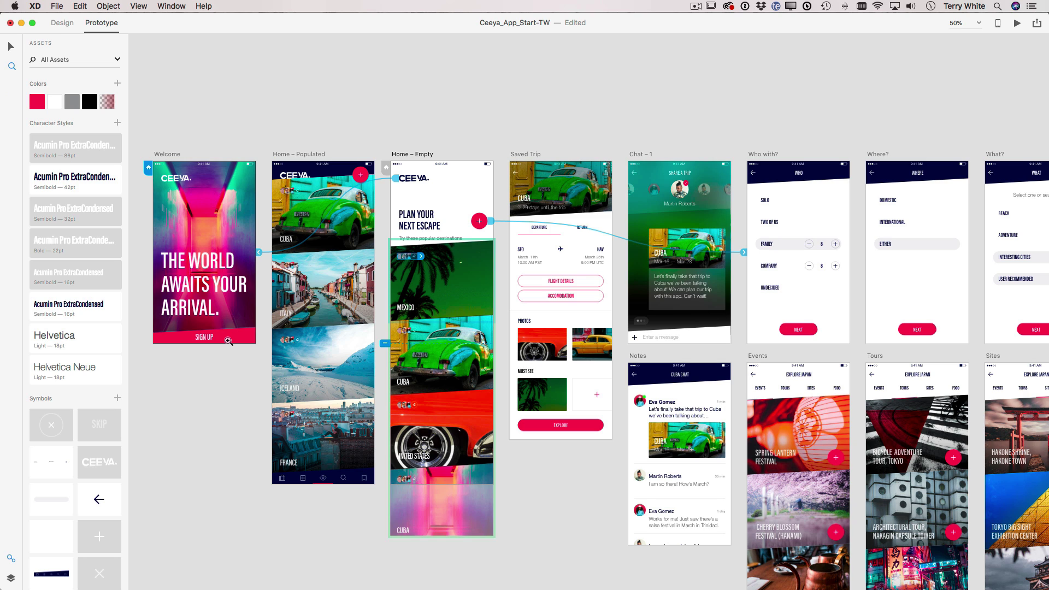
pyautogui.click(11, 47)
pyautogui.click(238, 341)
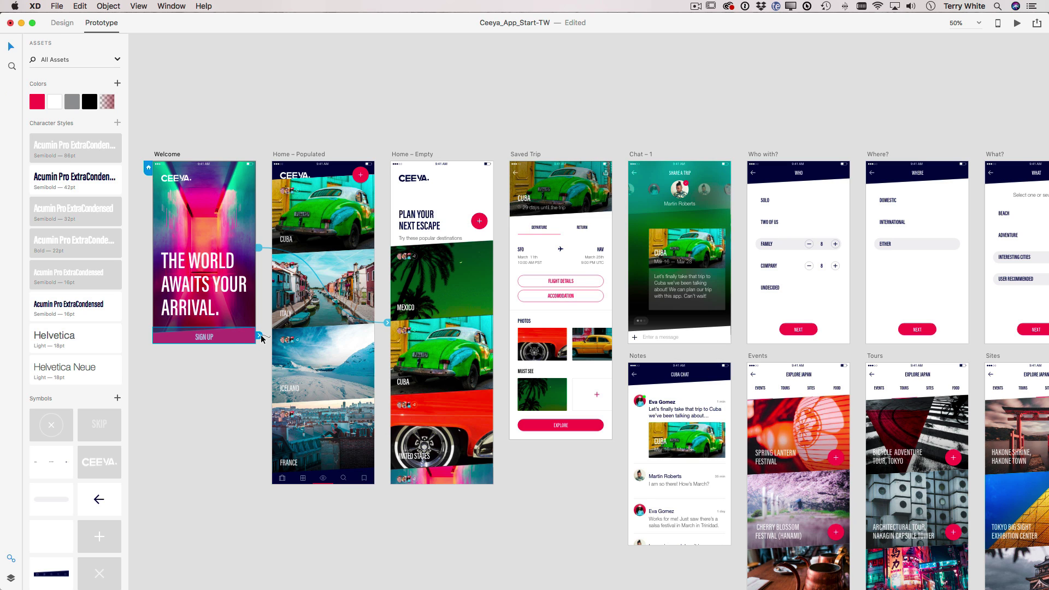
pyautogui.moveTo(259, 336); pyautogui.dragTo(445, 279)
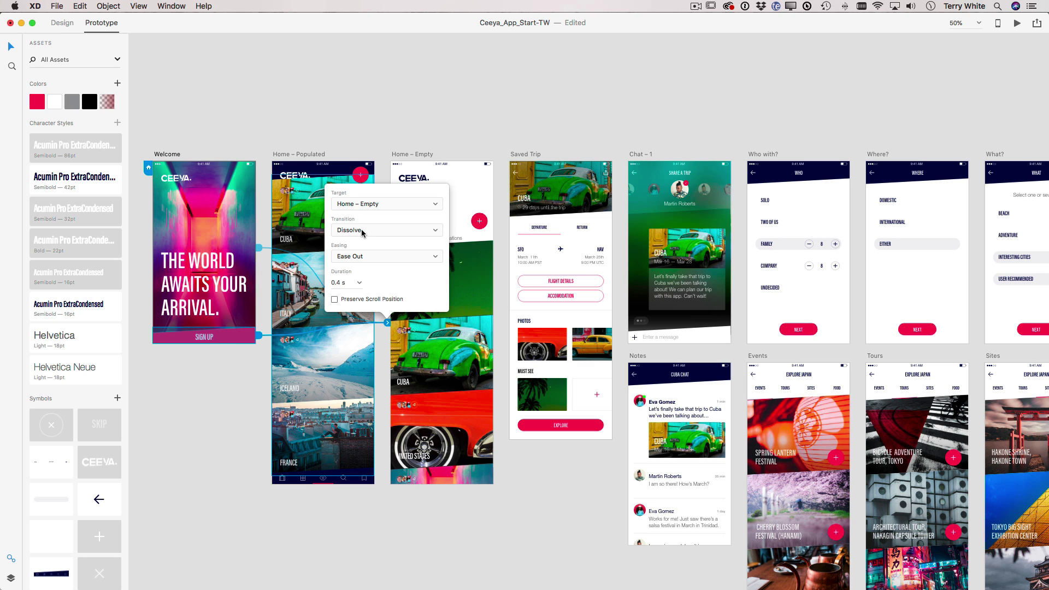
# Set the transition of the SIGN UP link to Slide Left and close its interaction settings.
pyautogui.click(366, 233)
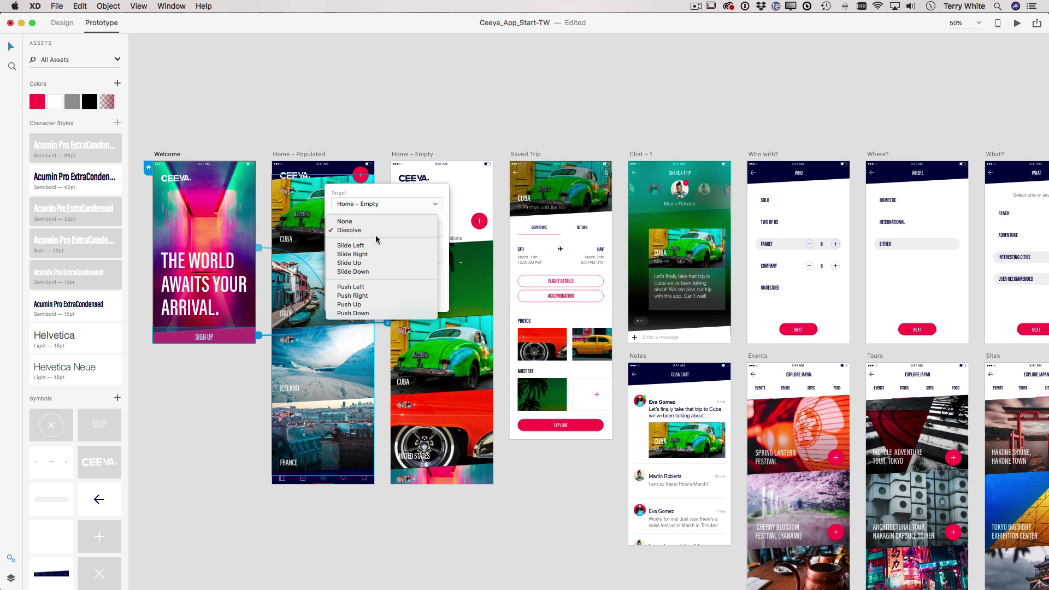
pyautogui.click(373, 234)
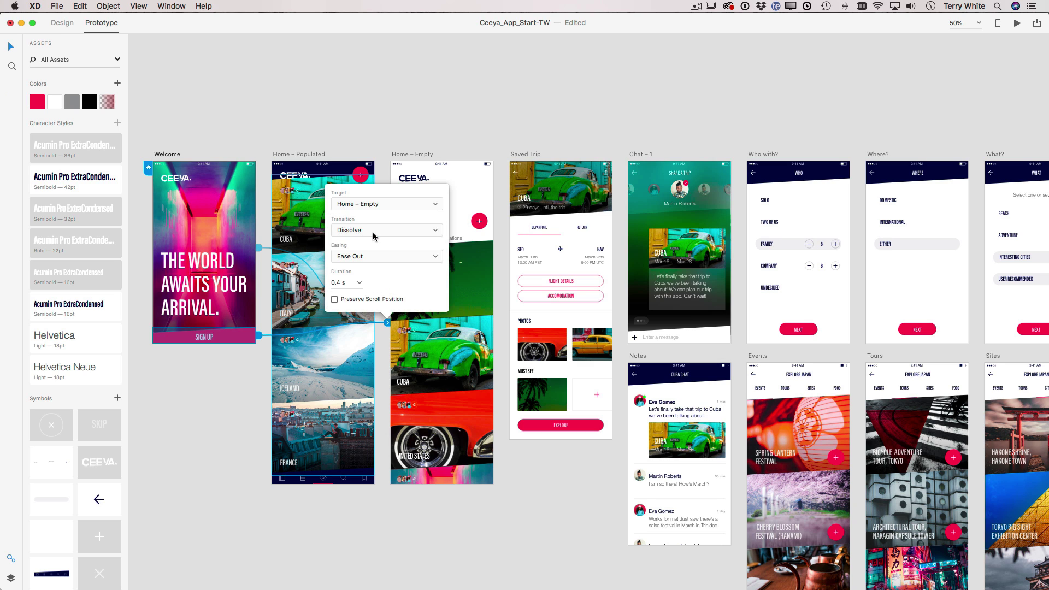
pyautogui.click(373, 236)
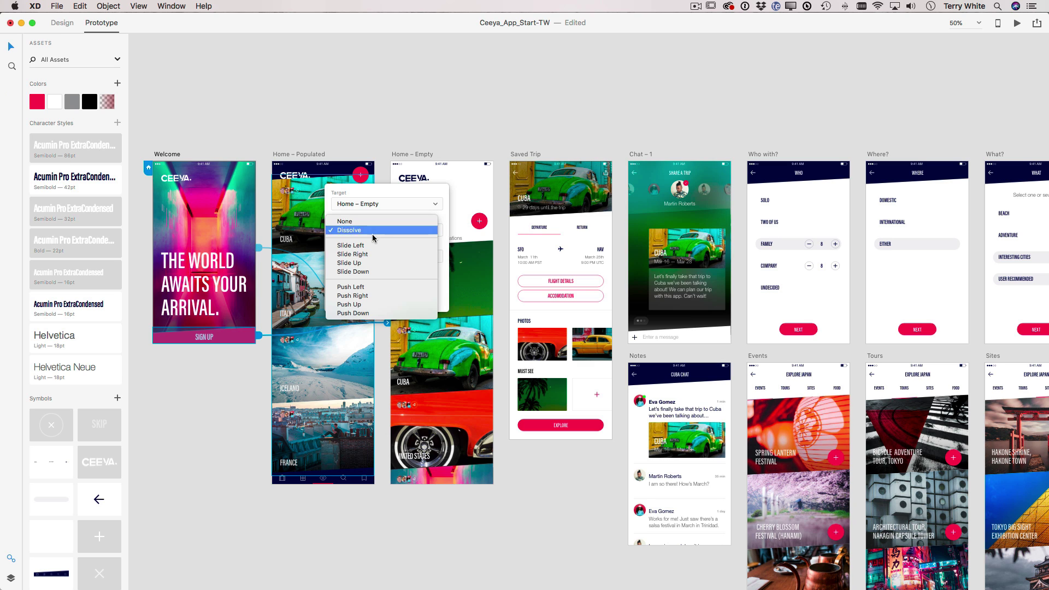
pyautogui.click(352, 244)
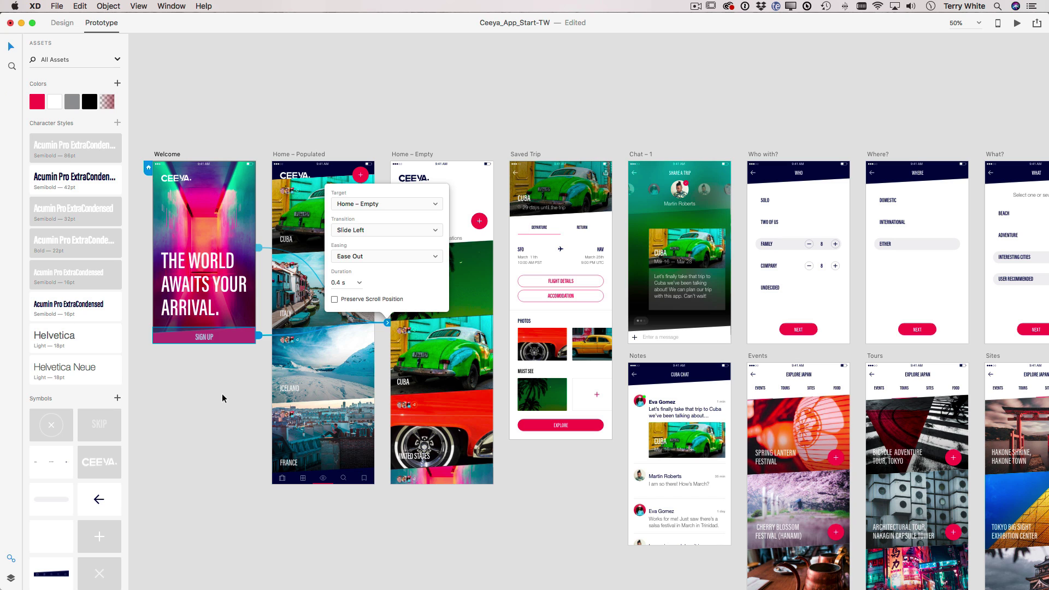
pyautogui.click(221, 393)
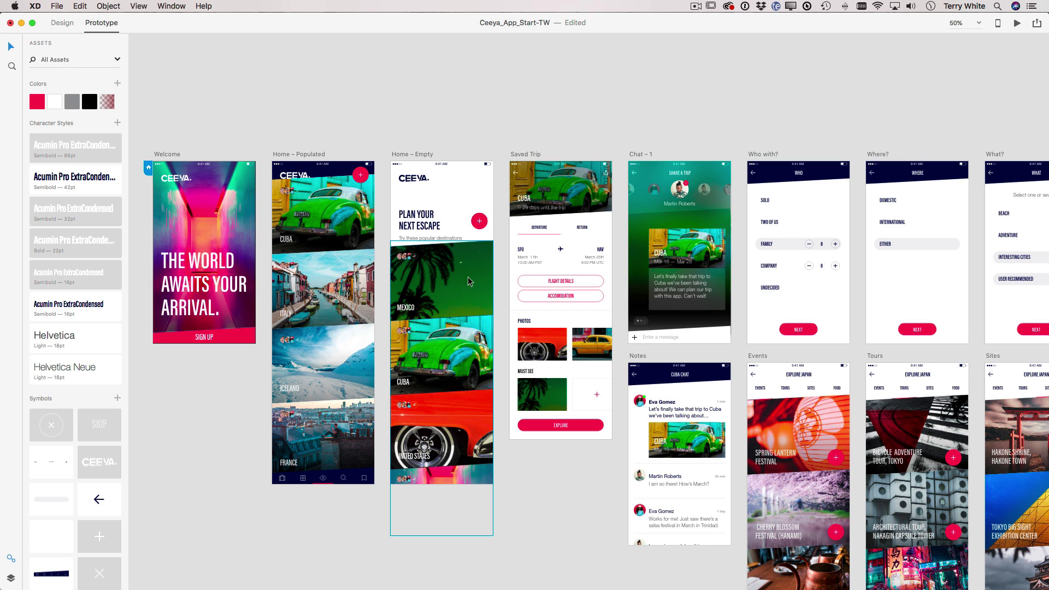
# Link the back arrow on the Saved Trip artboard to Home – Empty as its target.
pyautogui.click(483, 263)
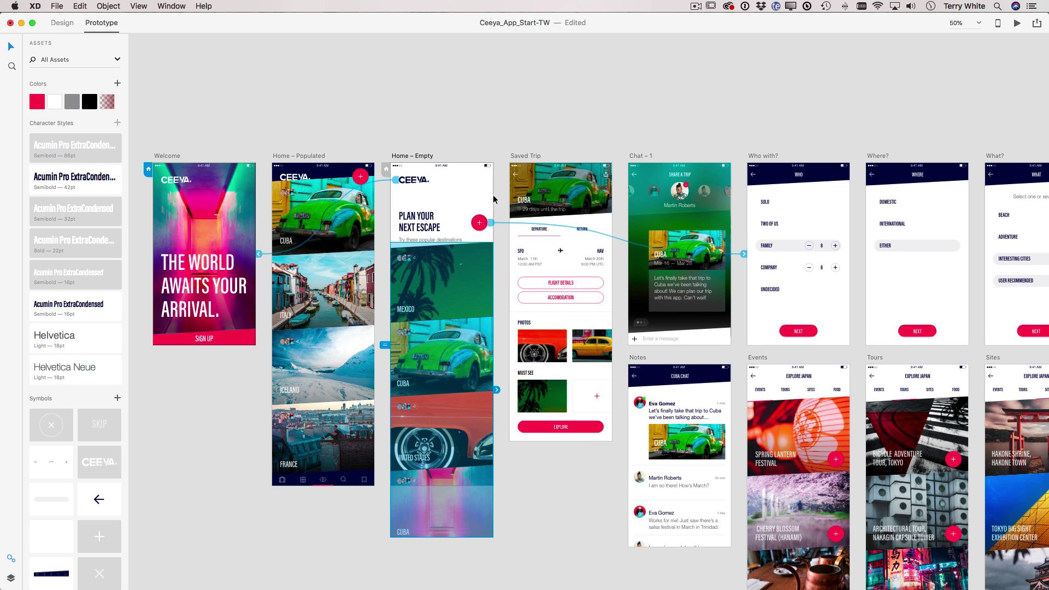
pyautogui.click(516, 180)
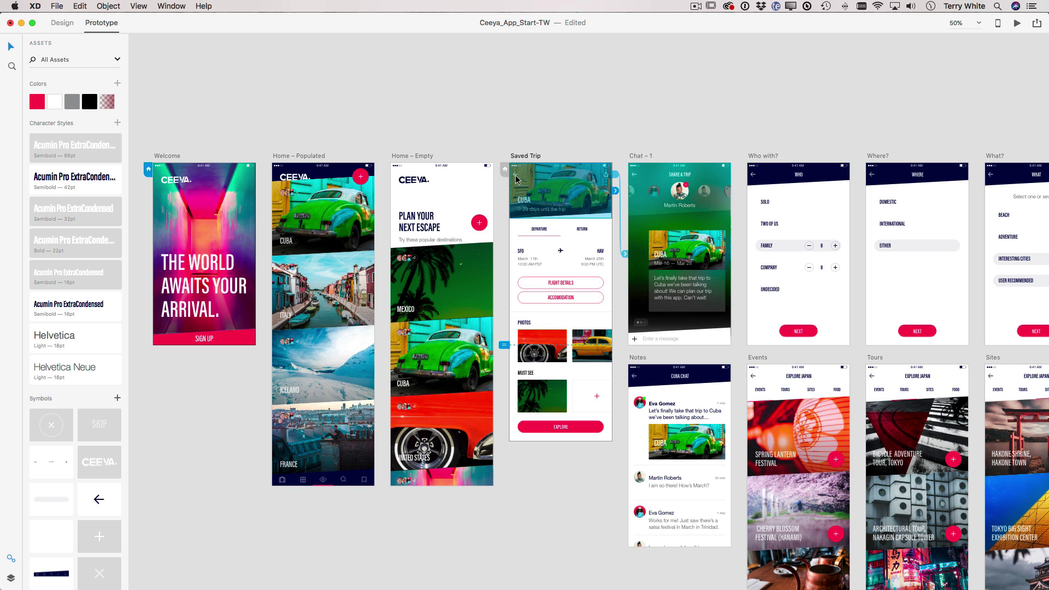
pyautogui.doubleClick(516, 179)
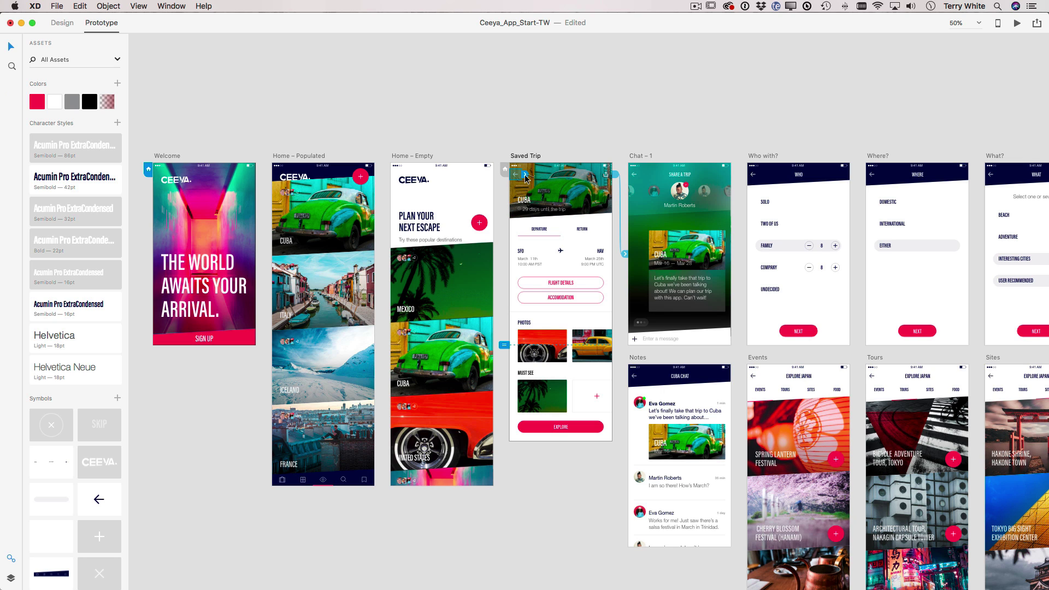
pyautogui.click(524, 174)
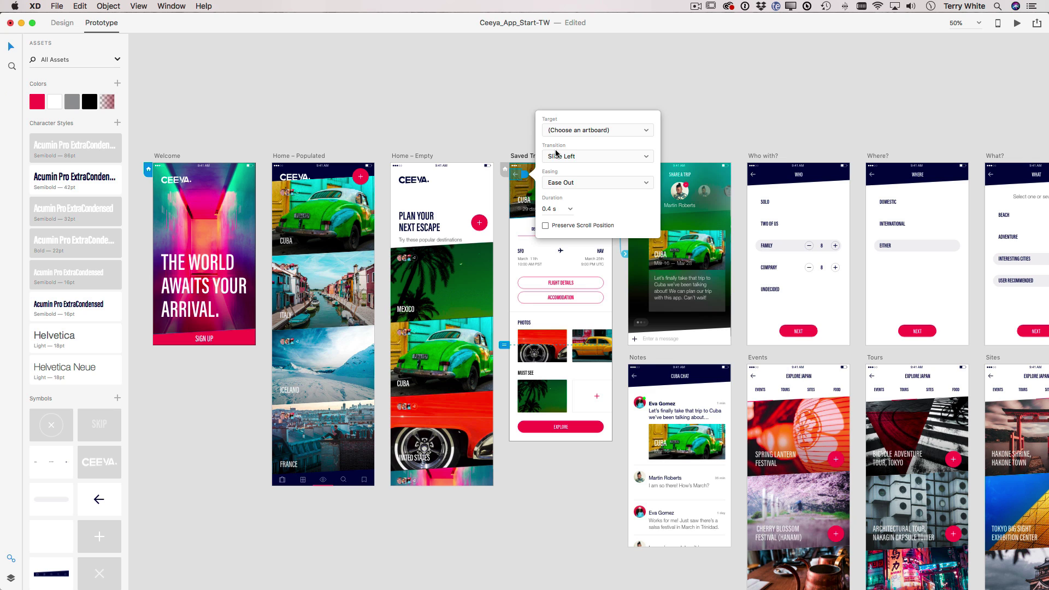
pyautogui.click(568, 134)
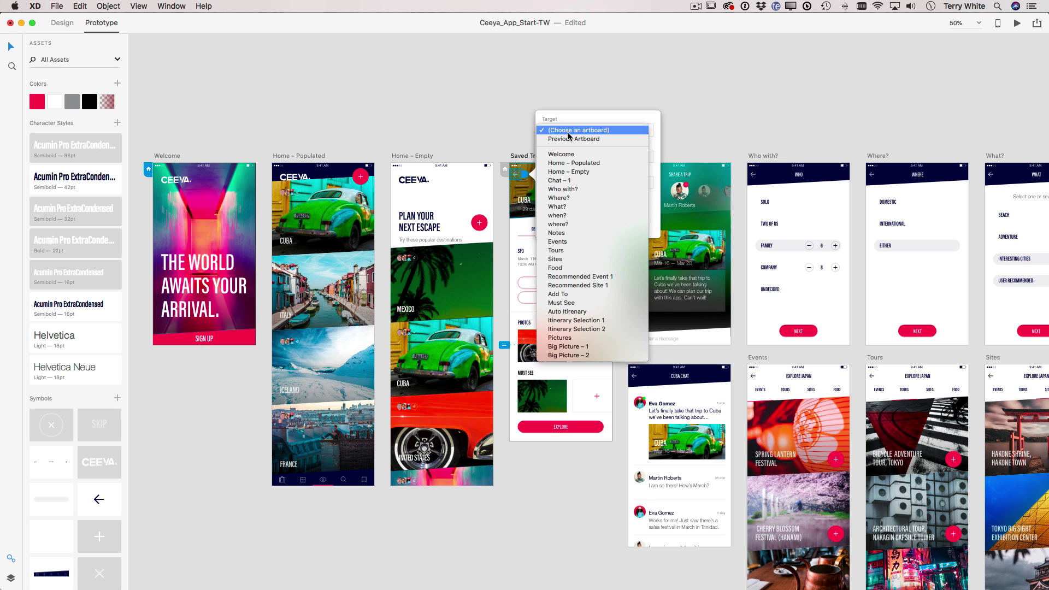
pyautogui.click(573, 171)
pyautogui.click(671, 136)
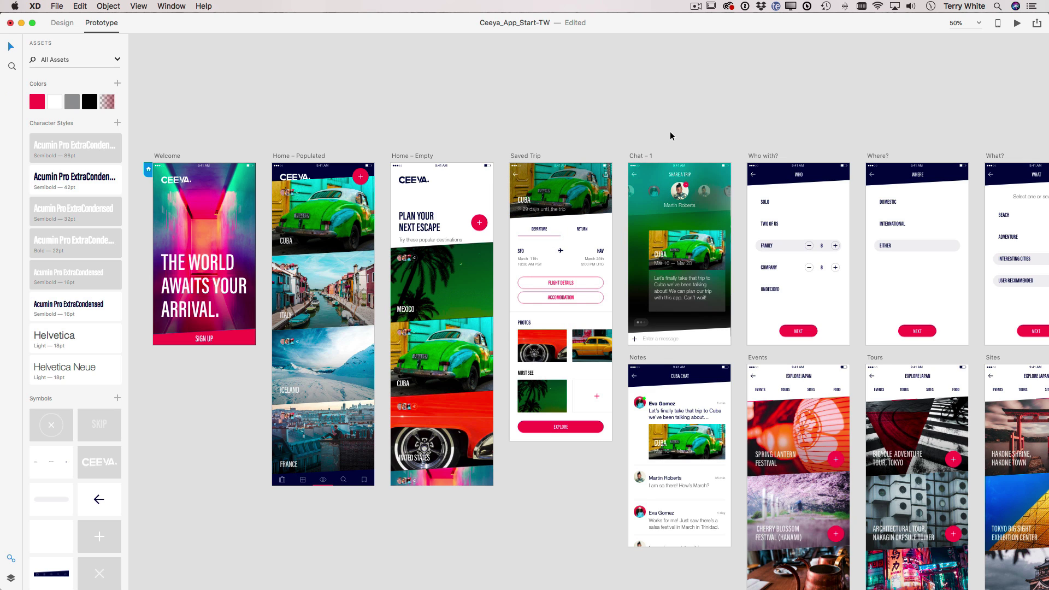
# Link the back arrow on the Chat – 1 artboard to Saved Trip as its target and close the interaction settings.
pyautogui.click(635, 176)
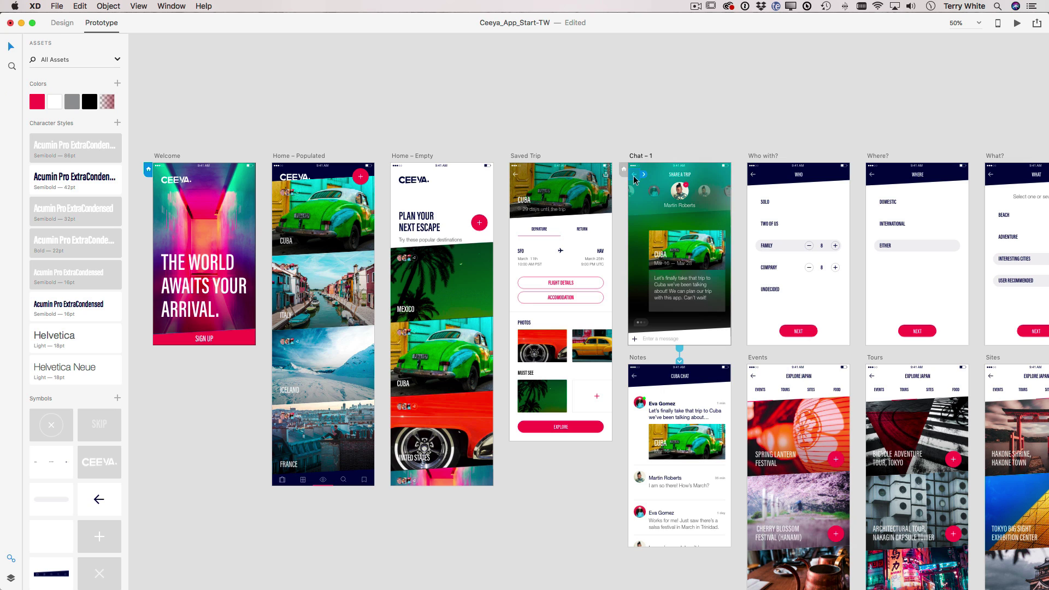
pyautogui.click(644, 175)
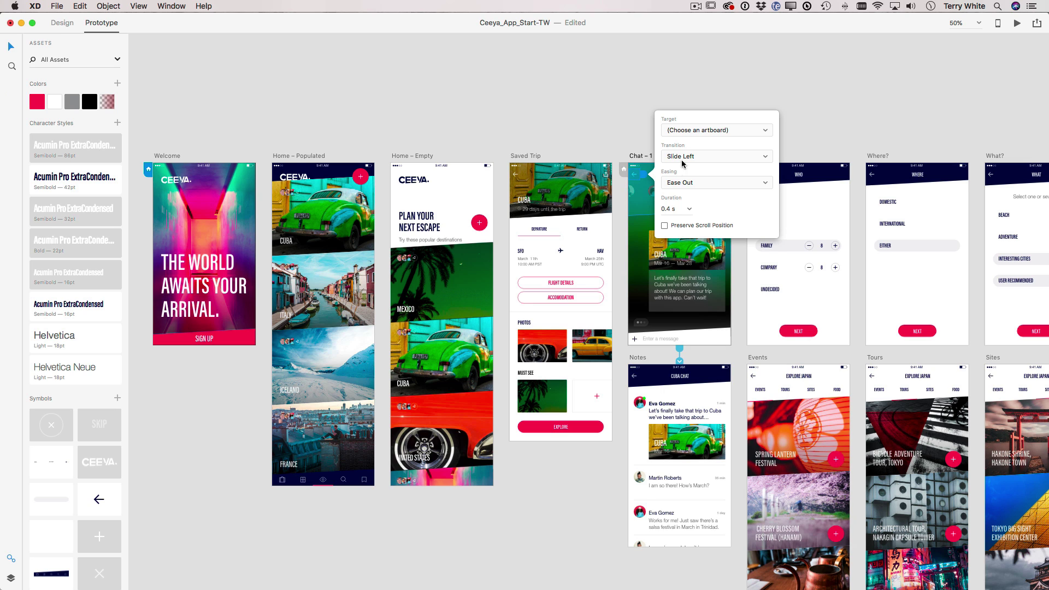
pyautogui.click(692, 130)
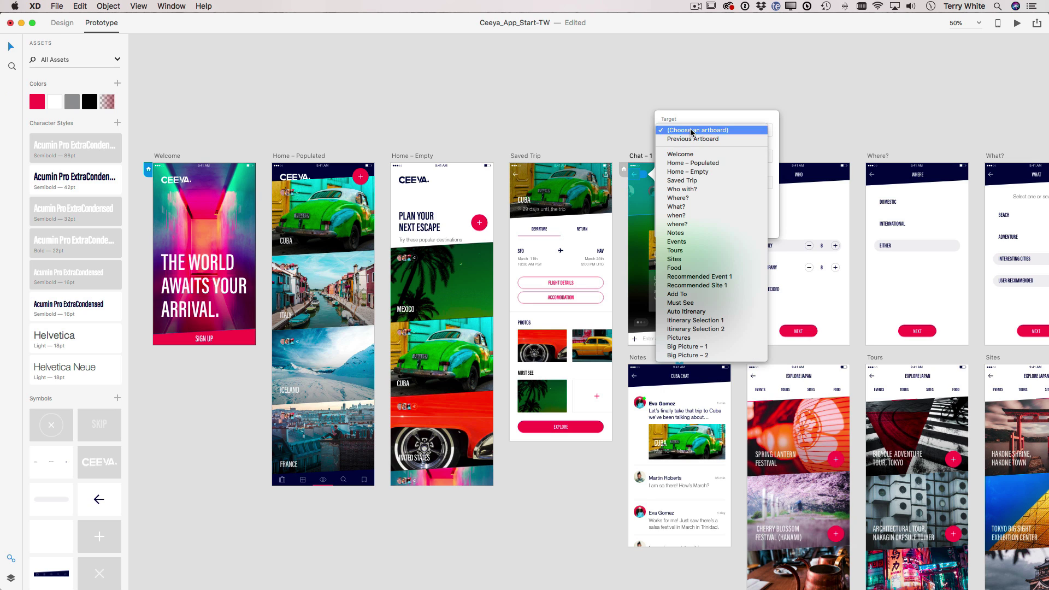
pyautogui.click(689, 181)
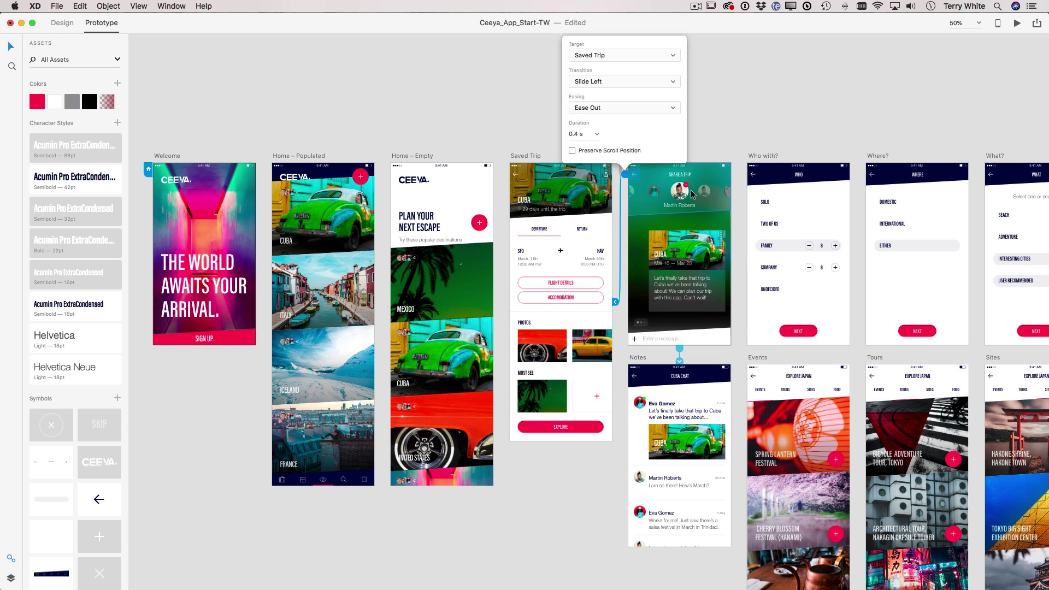
pyautogui.click(771, 142)
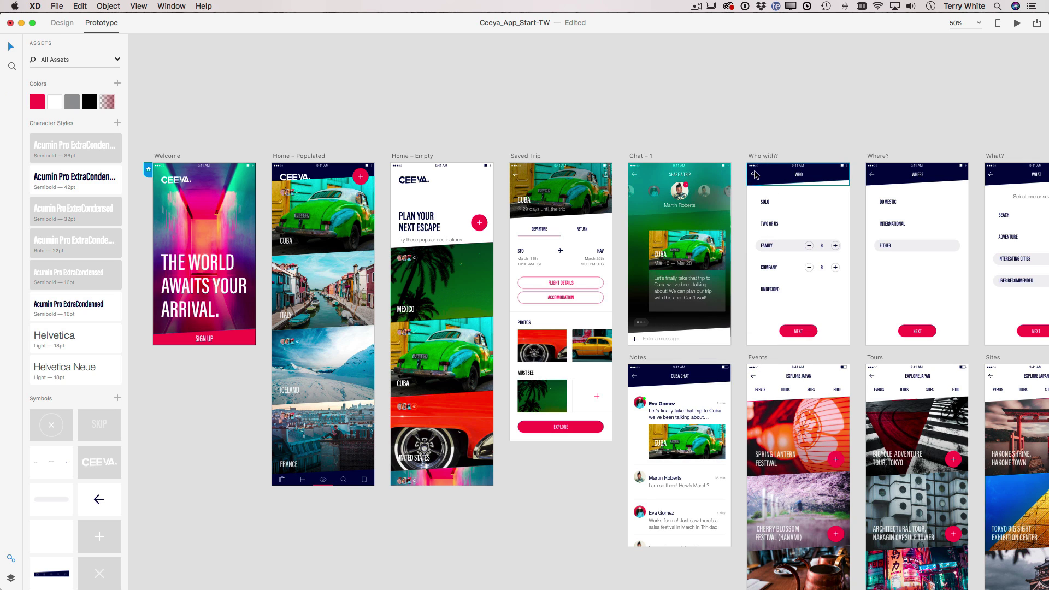
# Wire the back arrow on the Who with? artboard to the Chat – 1 artboard.
pyautogui.click(752, 176)
pyautogui.moveTo(762, 176); pyautogui.dragTo(700, 221)
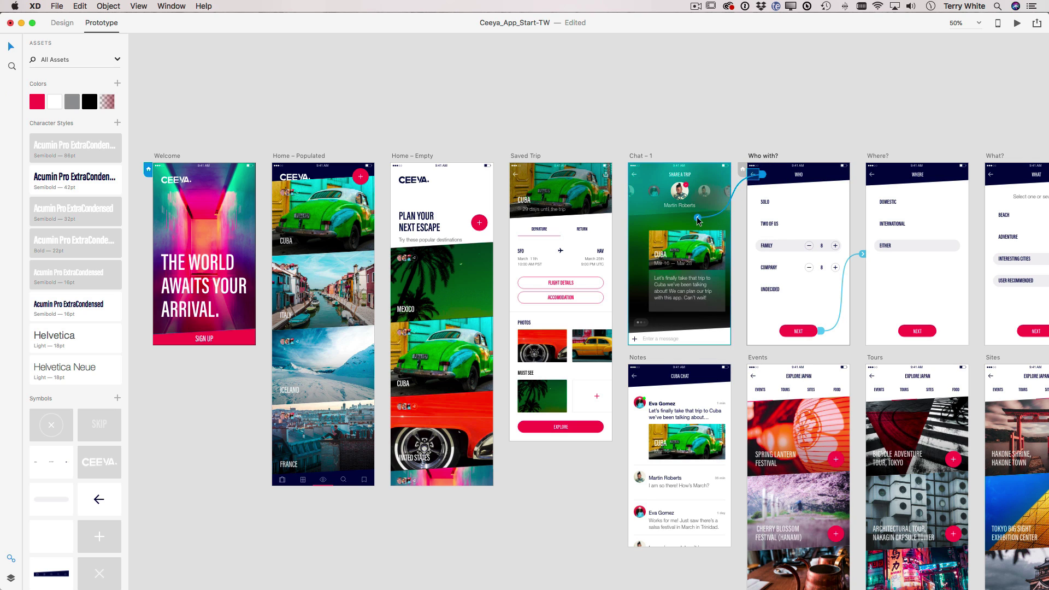
pyautogui.click(733, 119)
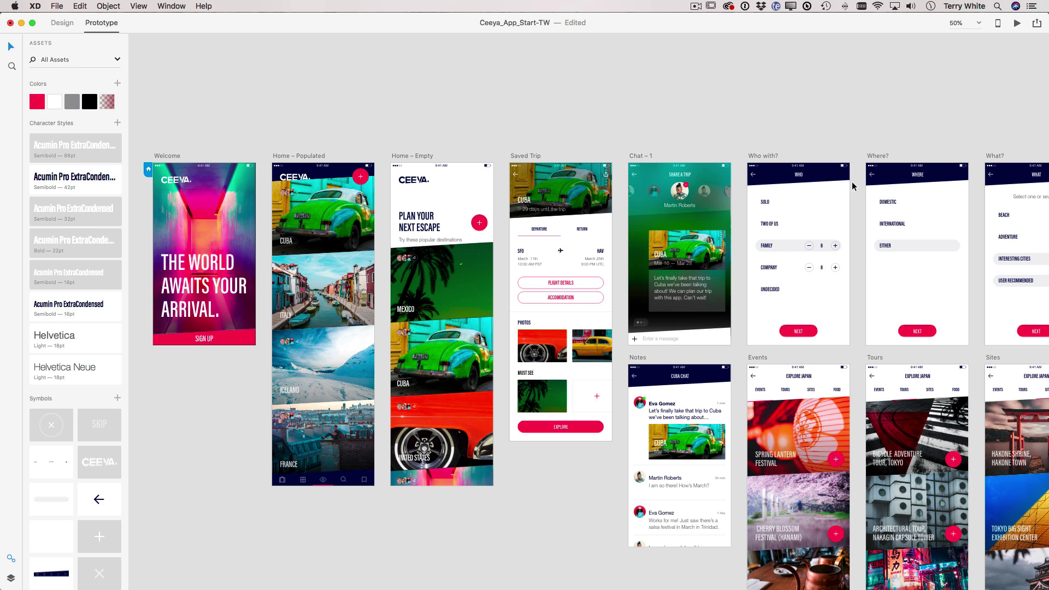
# Wire the back arrow on the Where? artboard to Who with? and the one on What? to Where?
pyautogui.click(871, 176)
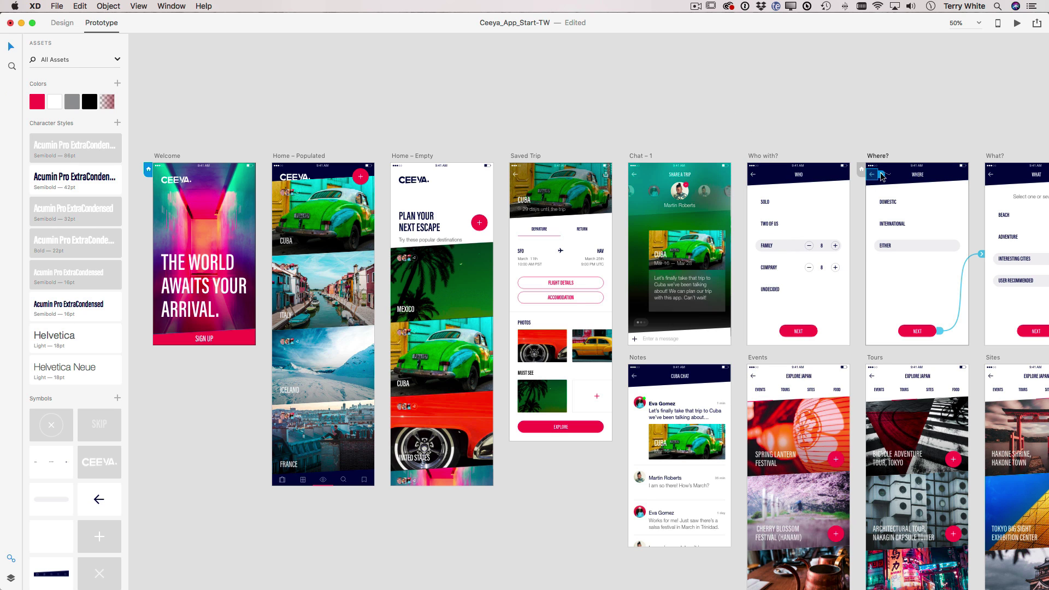
pyautogui.moveTo(880, 175); pyautogui.dragTo(822, 211)
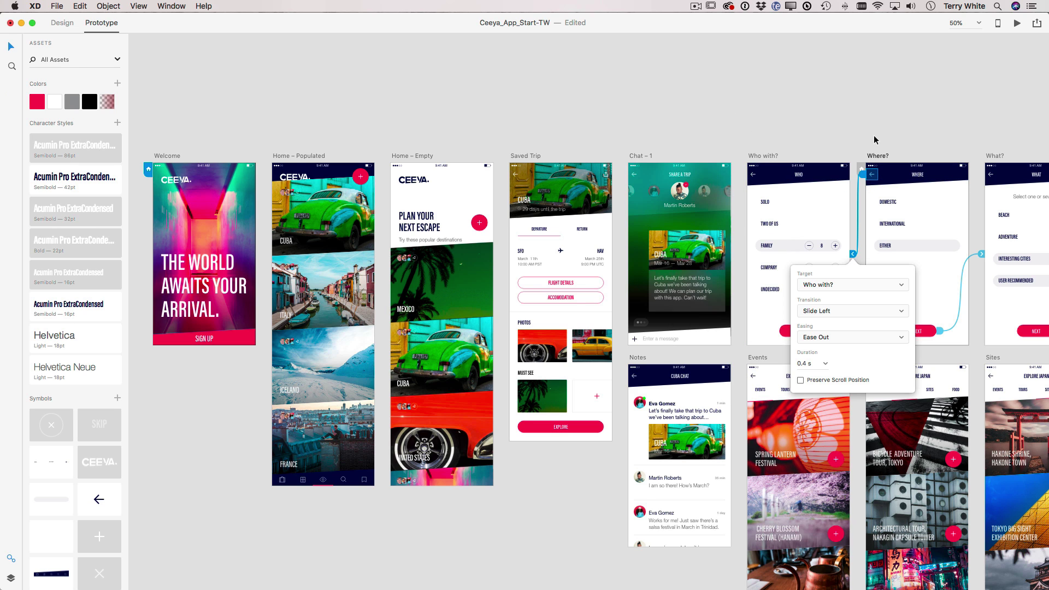
pyautogui.hscroll(10, 874, 140)
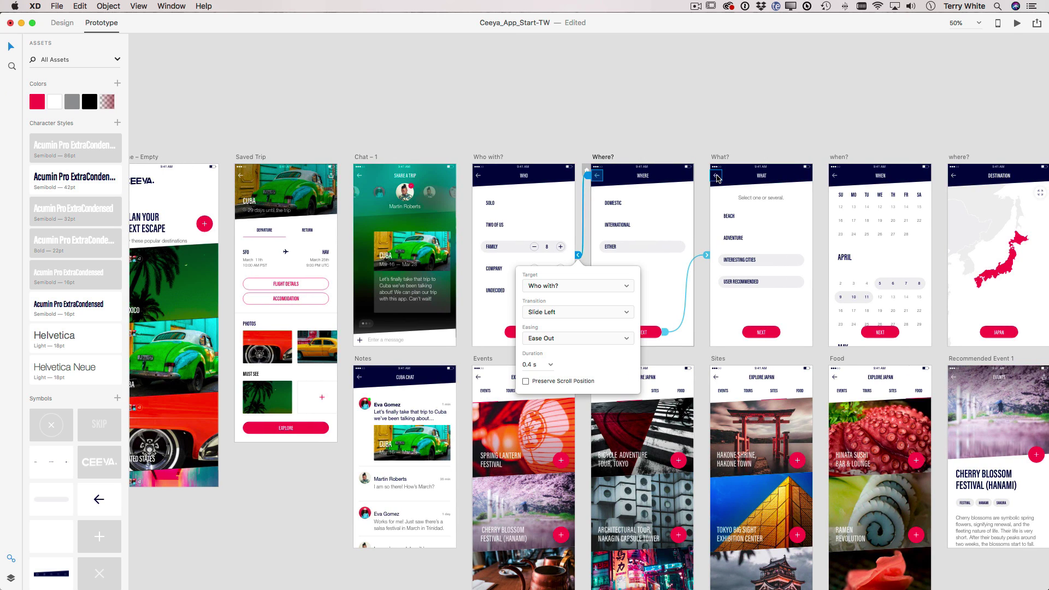
pyautogui.click(716, 177)
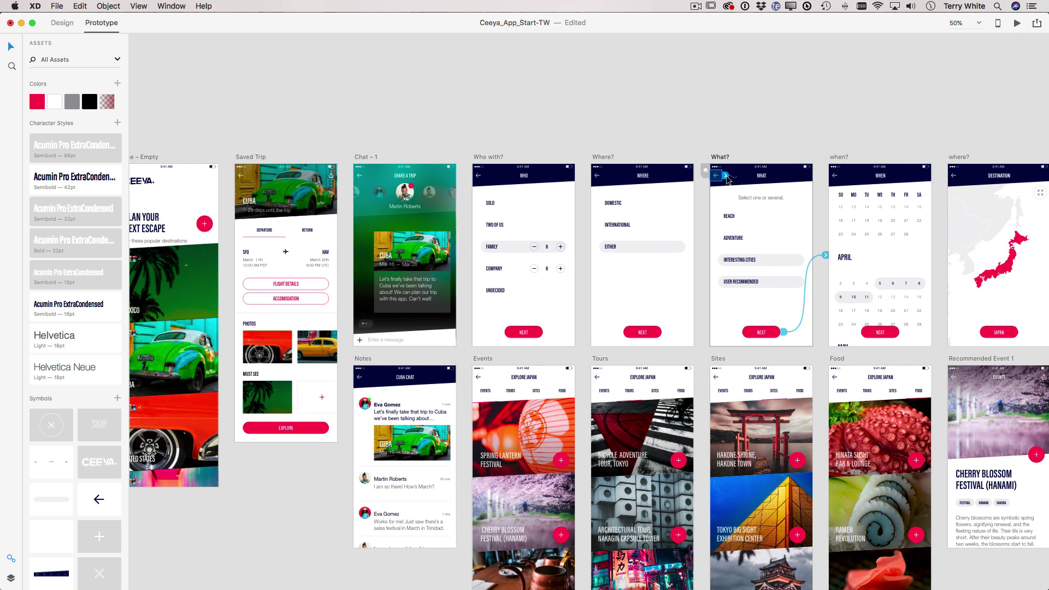
pyautogui.moveTo(726, 176); pyautogui.dragTo(657, 264)
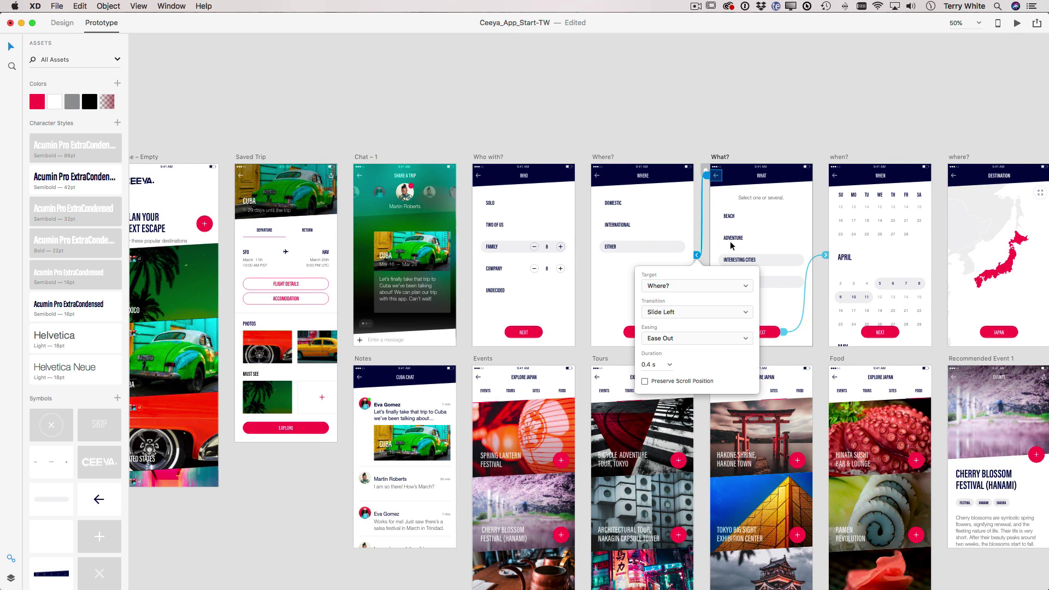
# Wire the back arrow on the when? artboard to What? and the one on the where? destination artboard to when?
pyautogui.click(831, 178)
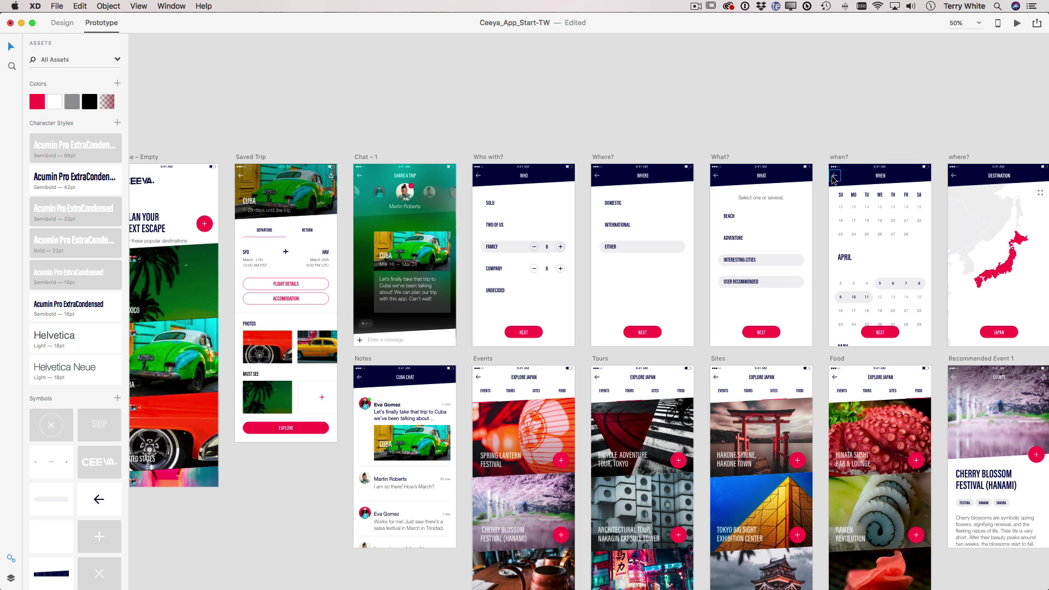
pyautogui.moveTo(844, 176); pyautogui.dragTo(754, 235)
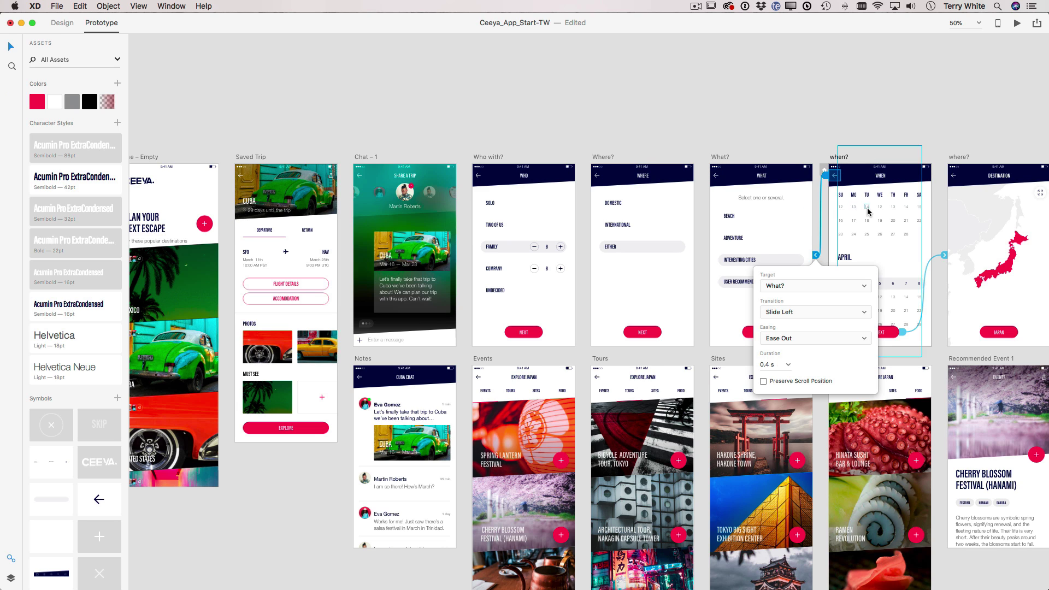
pyautogui.click(953, 178)
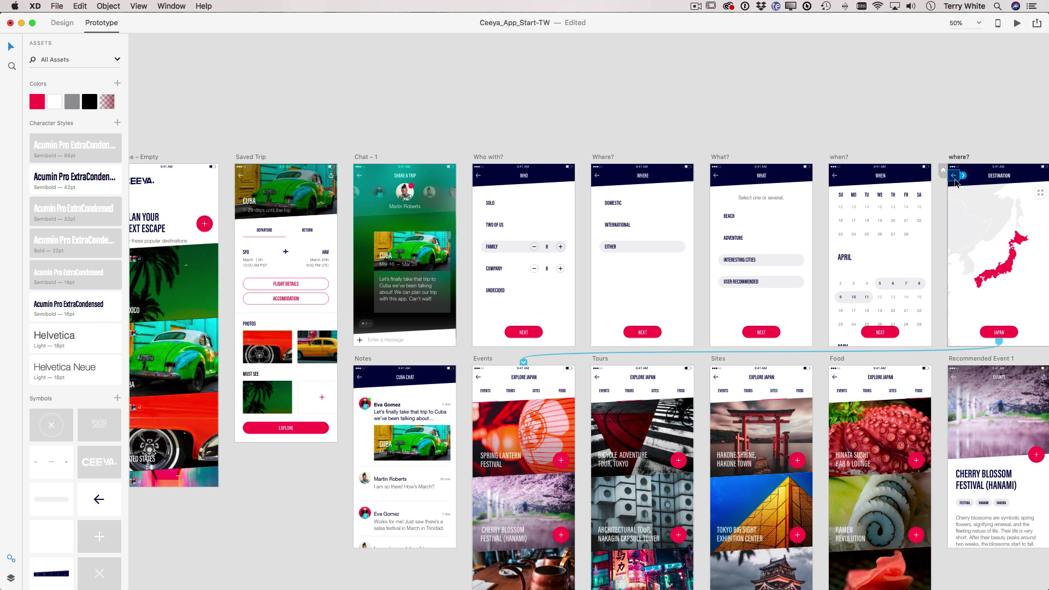
pyautogui.moveTo(962, 176); pyautogui.dragTo(884, 250)
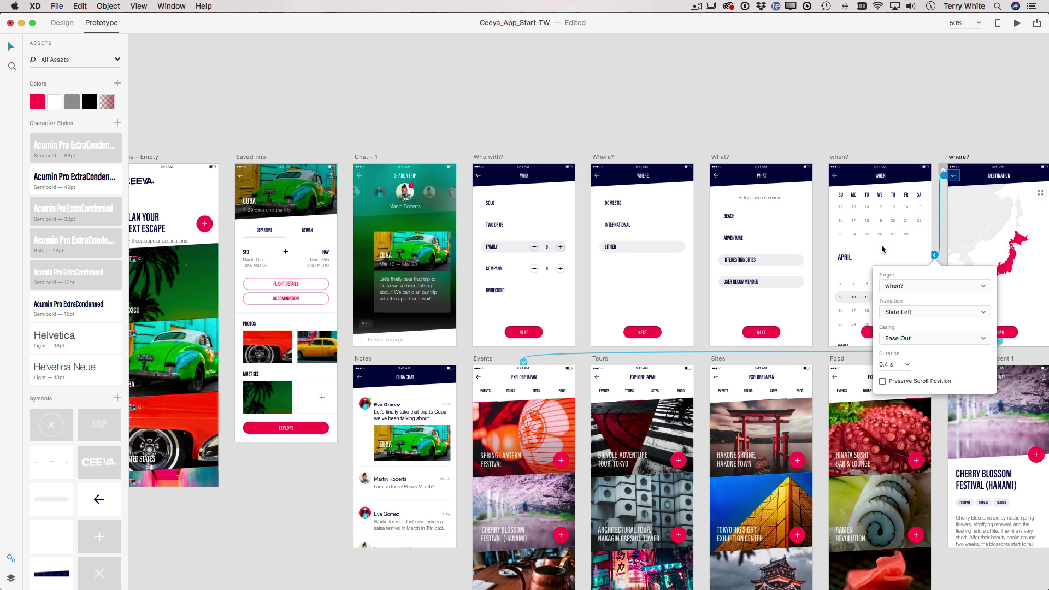
pyautogui.click(820, 138)
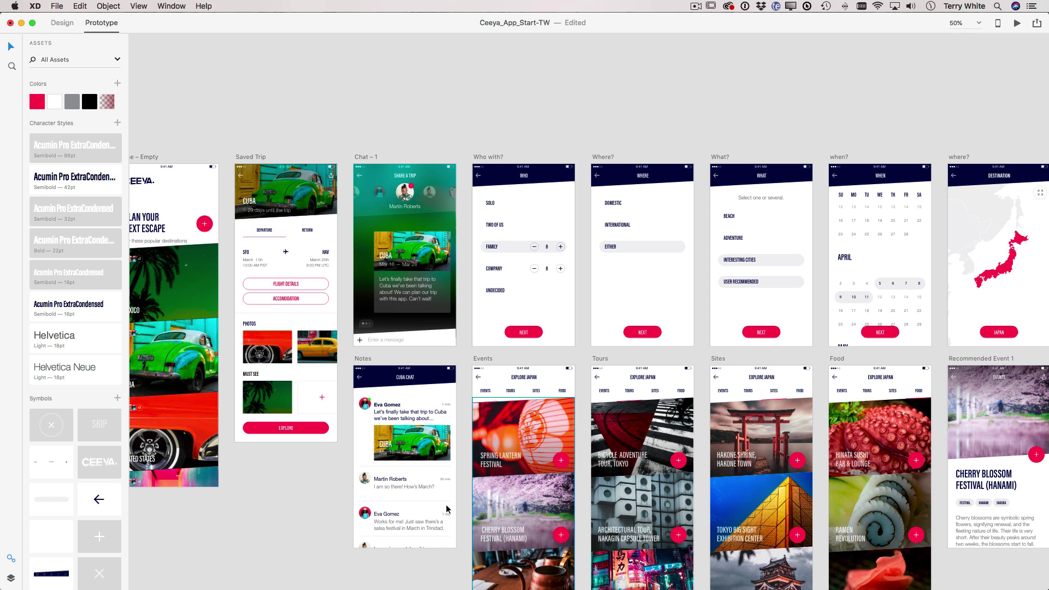
# Hide the assets beside the canvas and open the preview of the prototype from the Welcome screen.
pyautogui.click(11, 559)
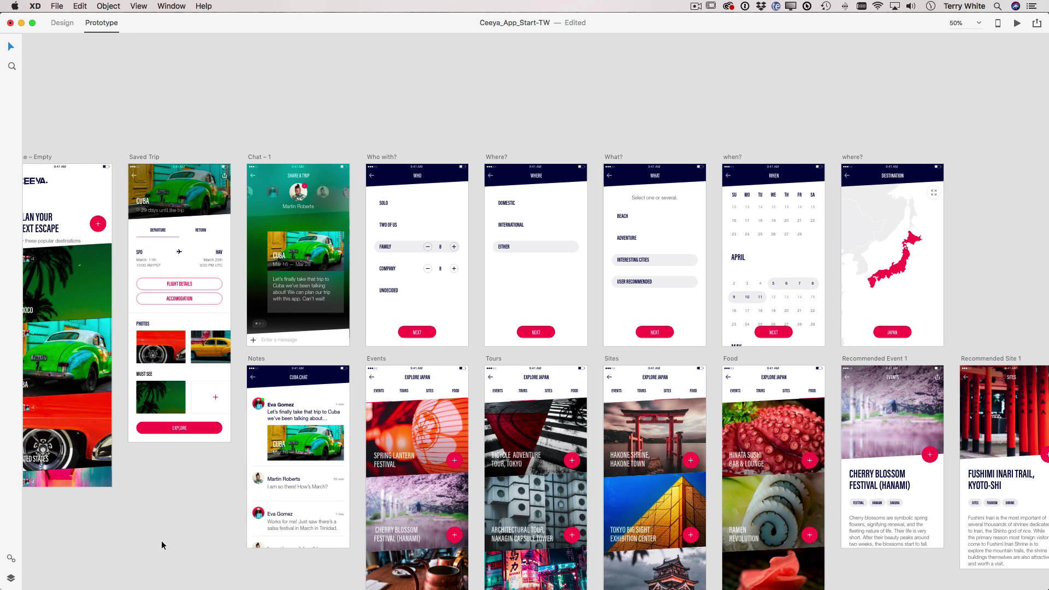
pyautogui.hscroll(-10, 195, 523)
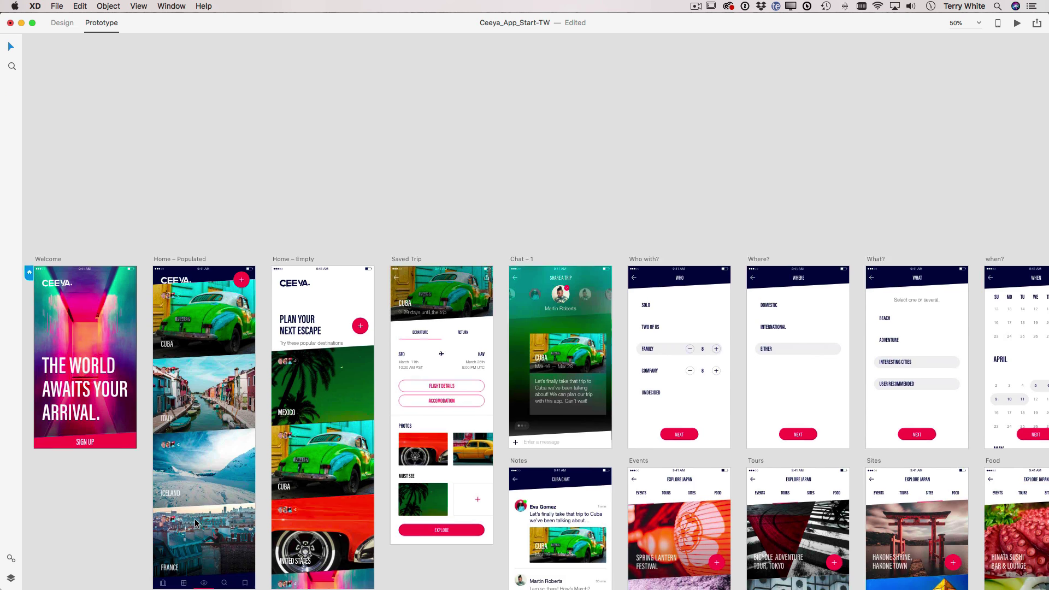
pyautogui.scroll(-2, 195, 523)
pyautogui.hscroll(3, 195, 523)
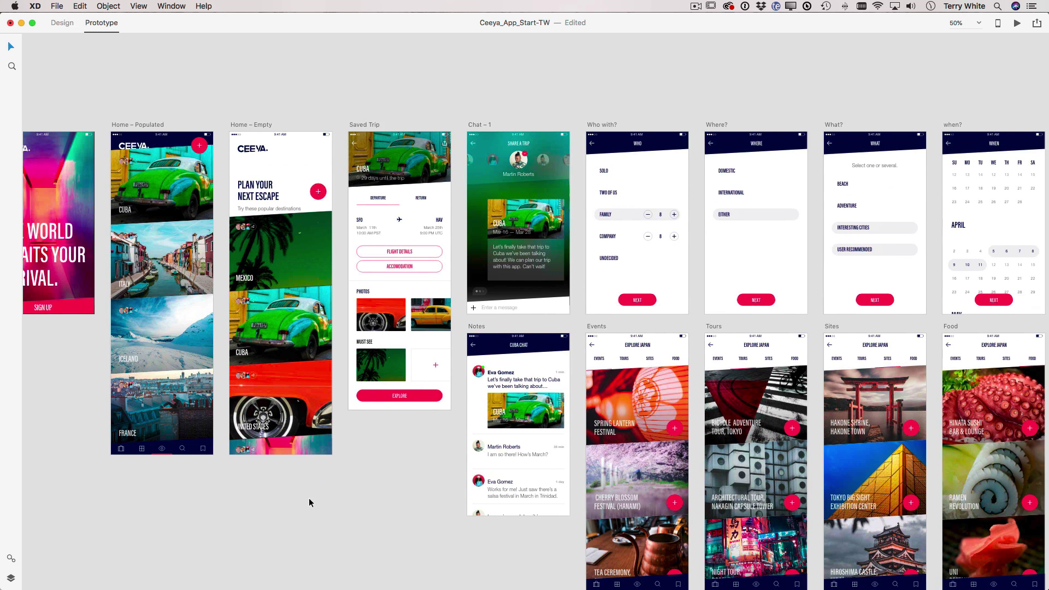
pyautogui.click(178, 6)
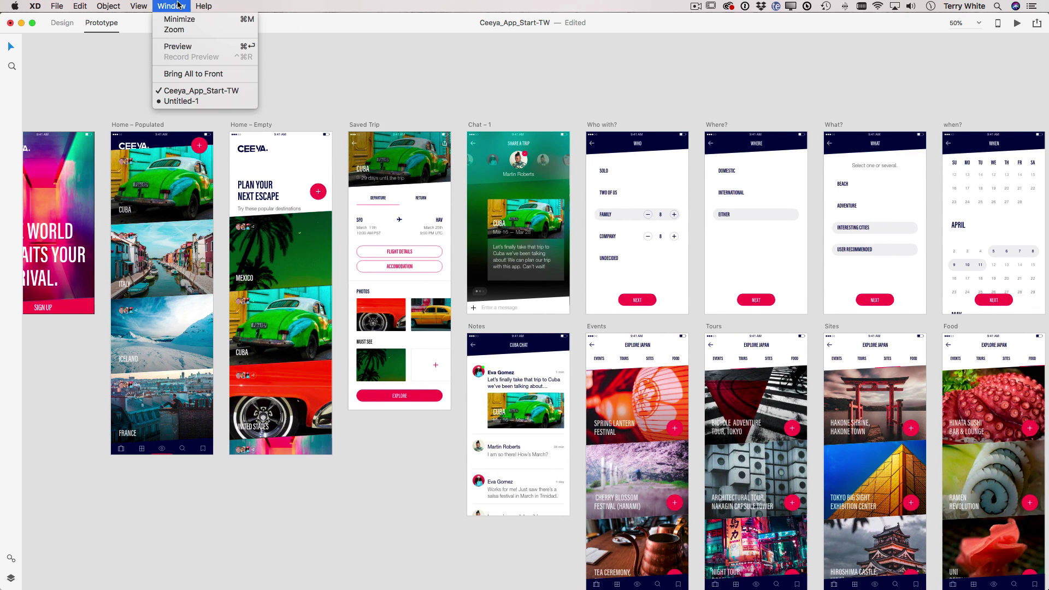
pyautogui.click(180, 52)
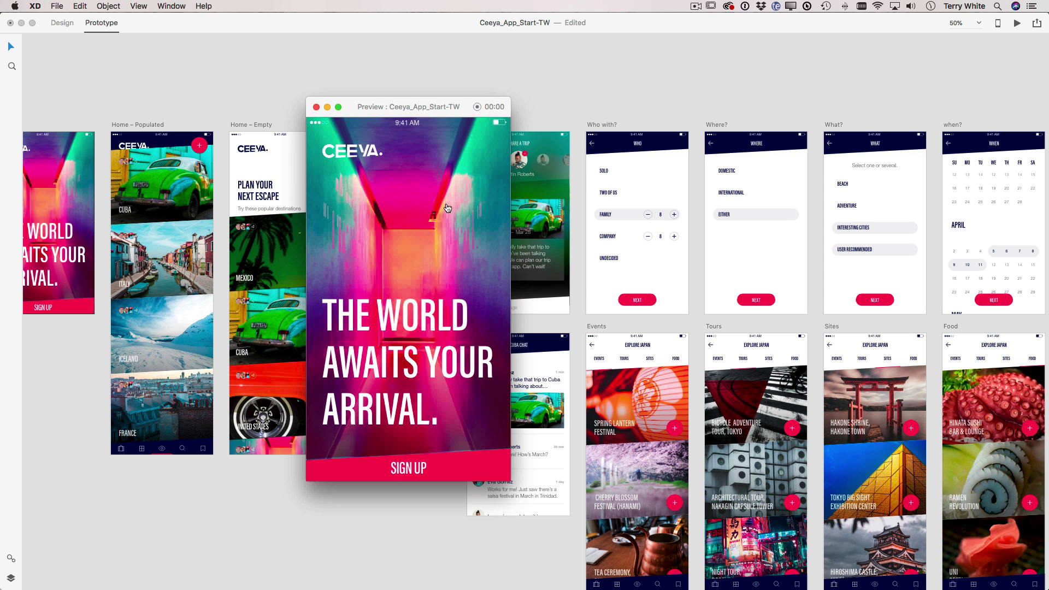
# Test the preview from SIGN UP through the plus button to WHO and WHERE, go back to WHO, and close the preview.
pyautogui.click(459, 465)
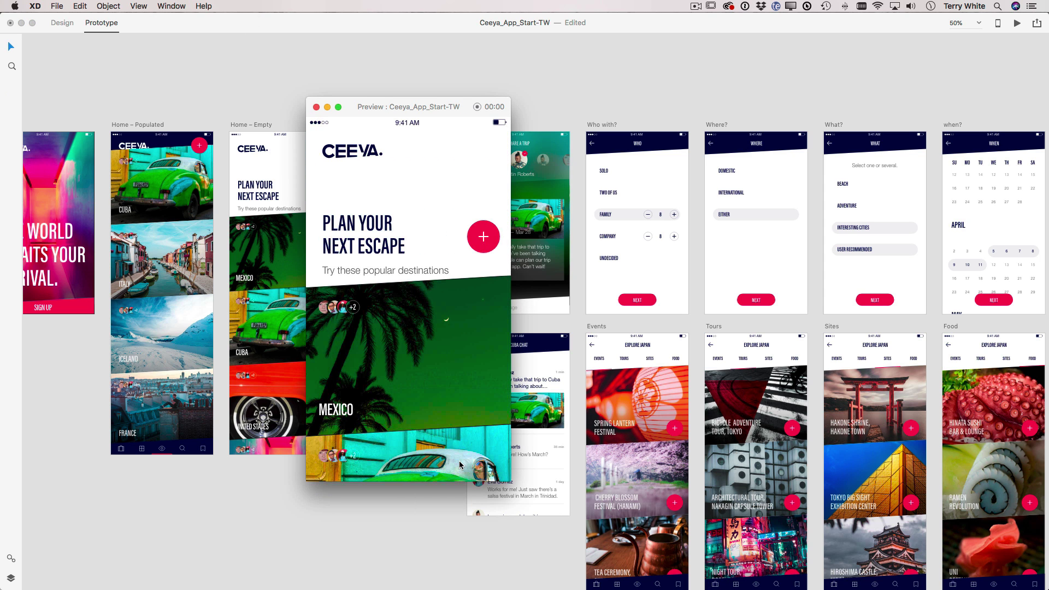
pyautogui.click(486, 249)
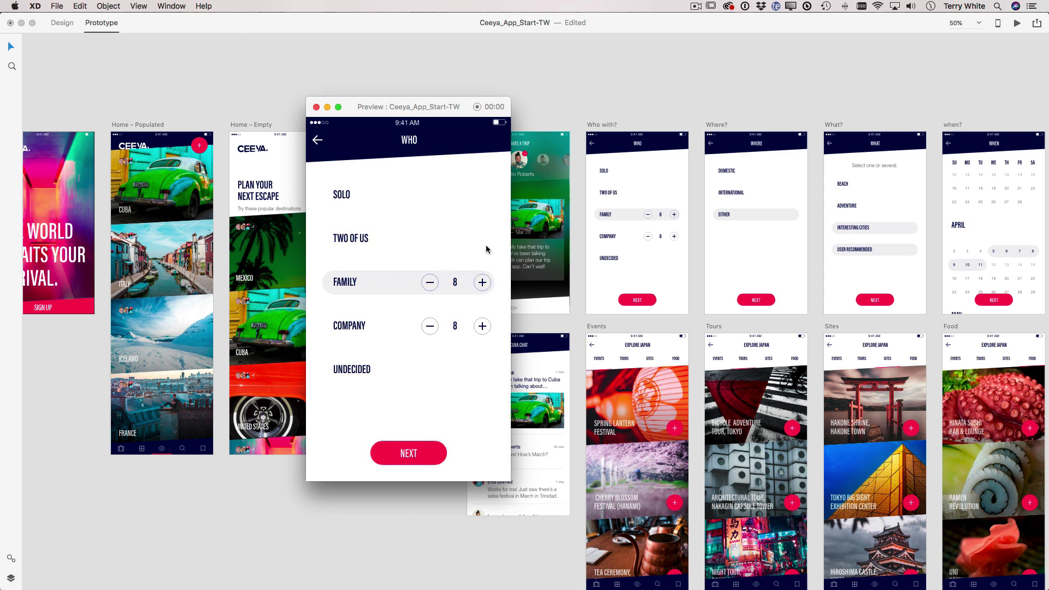
pyautogui.click(411, 460)
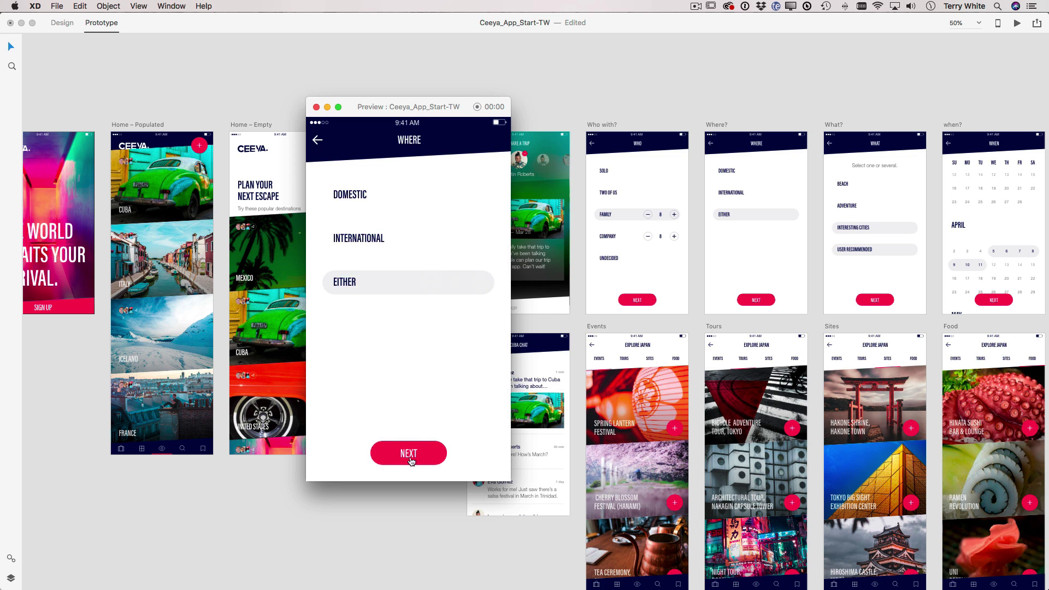
pyautogui.click(318, 142)
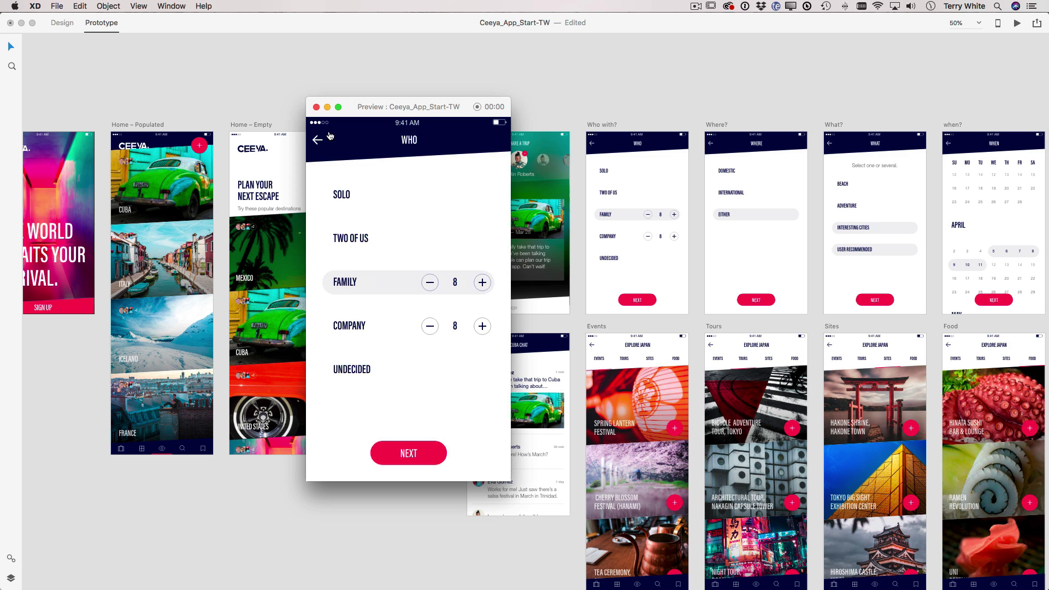
pyautogui.click(316, 106)
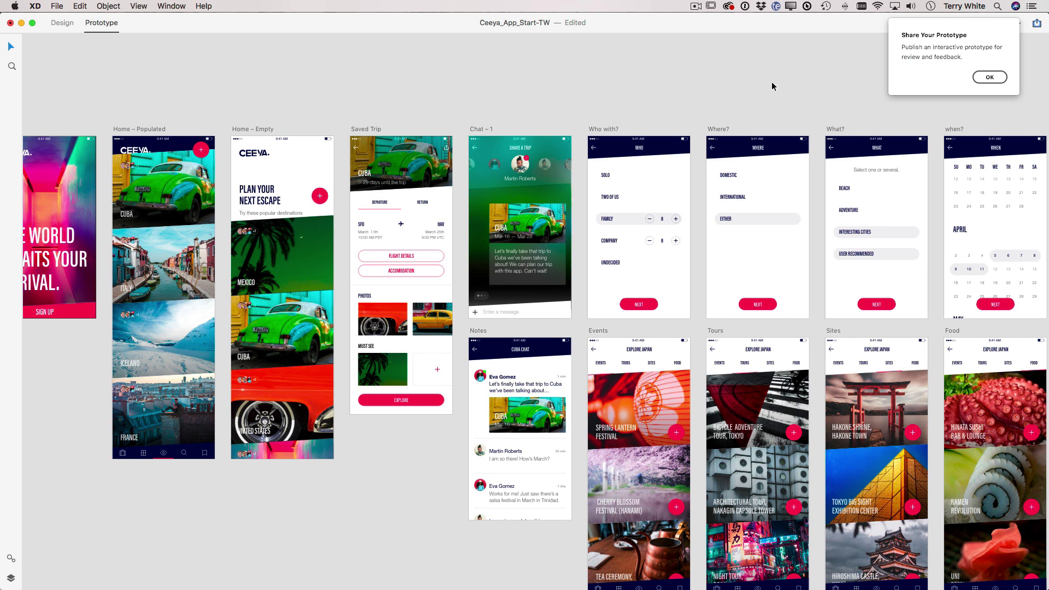
pyautogui.click(989, 77)
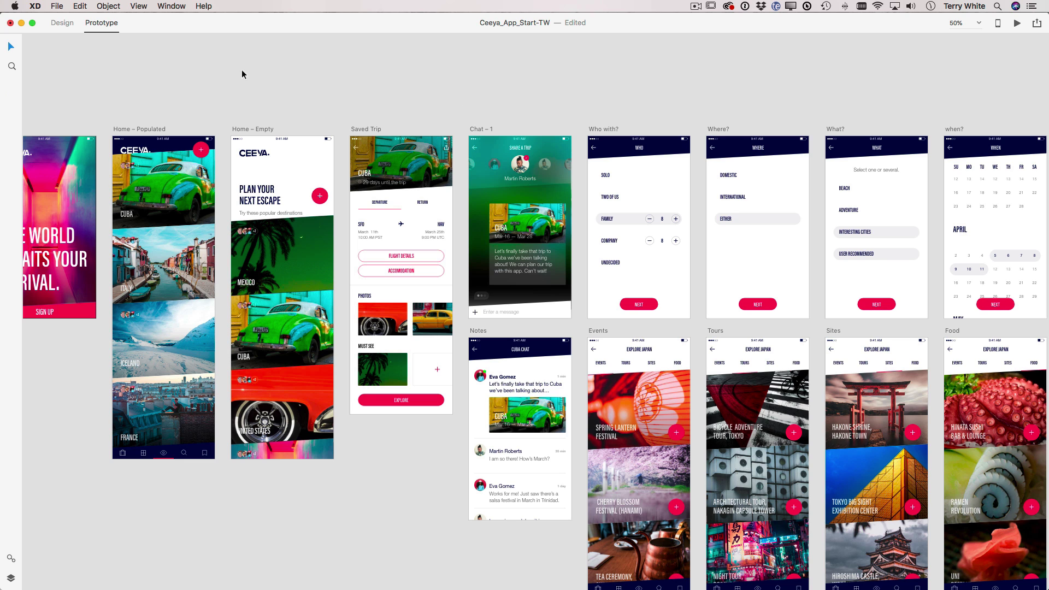
# Reopen the prototype preview and start recording it.
pyautogui.click(171, 6)
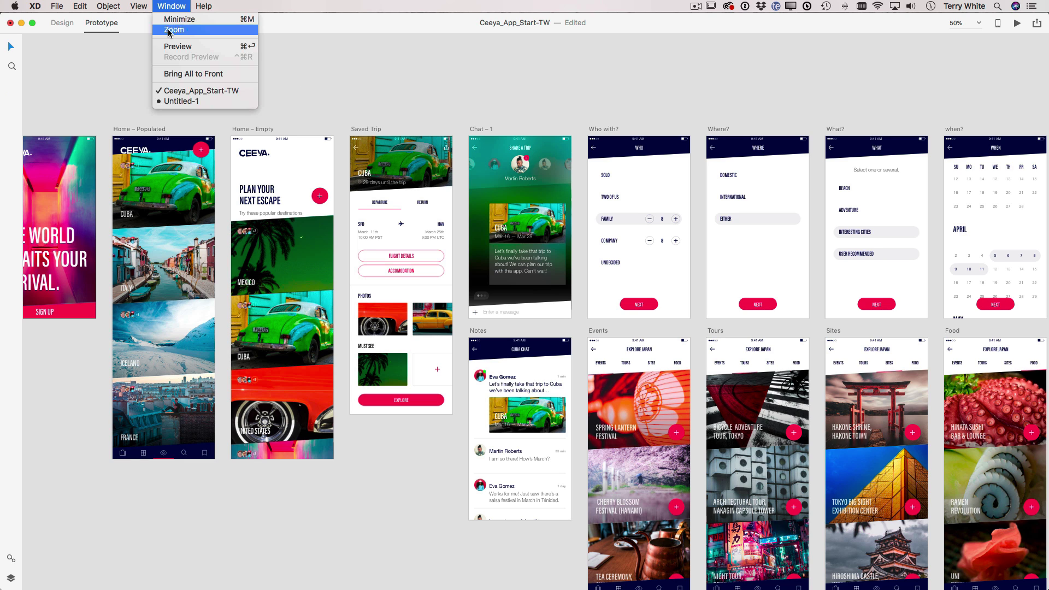
pyautogui.click(178, 46)
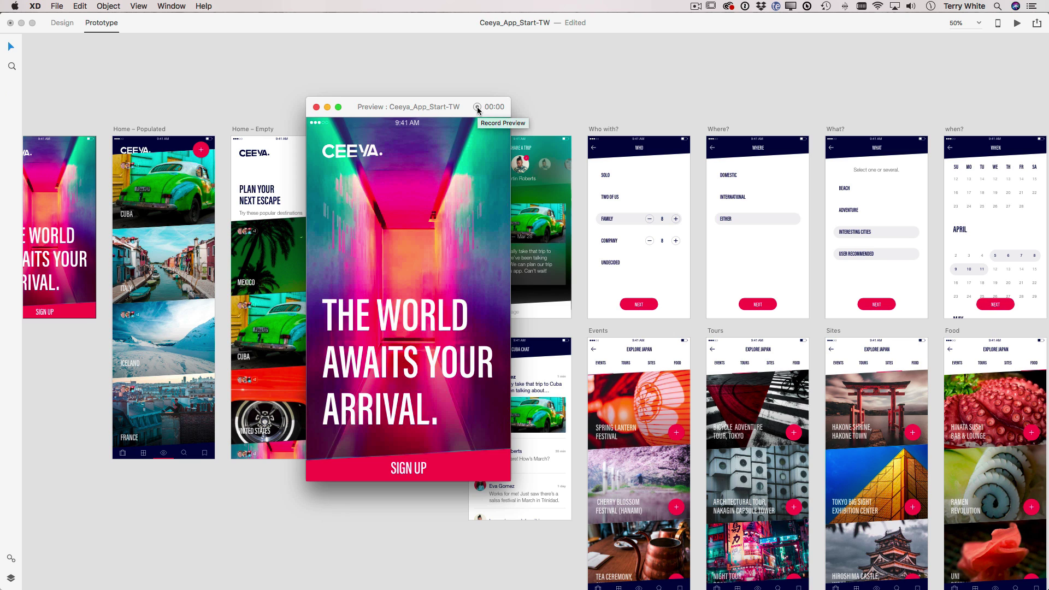
pyautogui.click(477, 107)
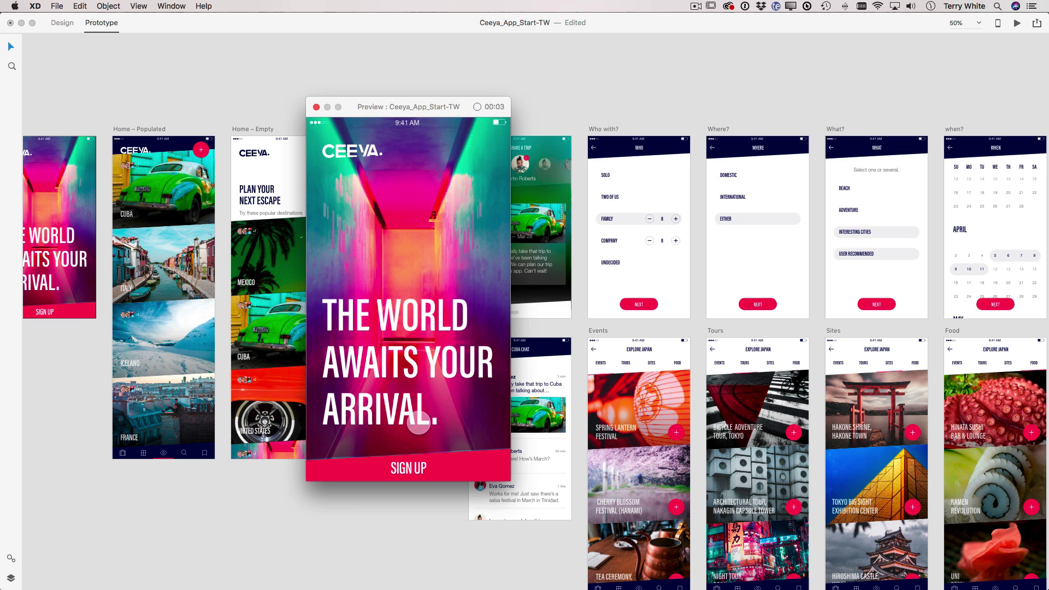
# Walk through the recorded prototype from SIGN UP via the plus button, WHO, WHERE, WHAT and WHEN to the DESTINATION screen.
pyautogui.click(417, 468)
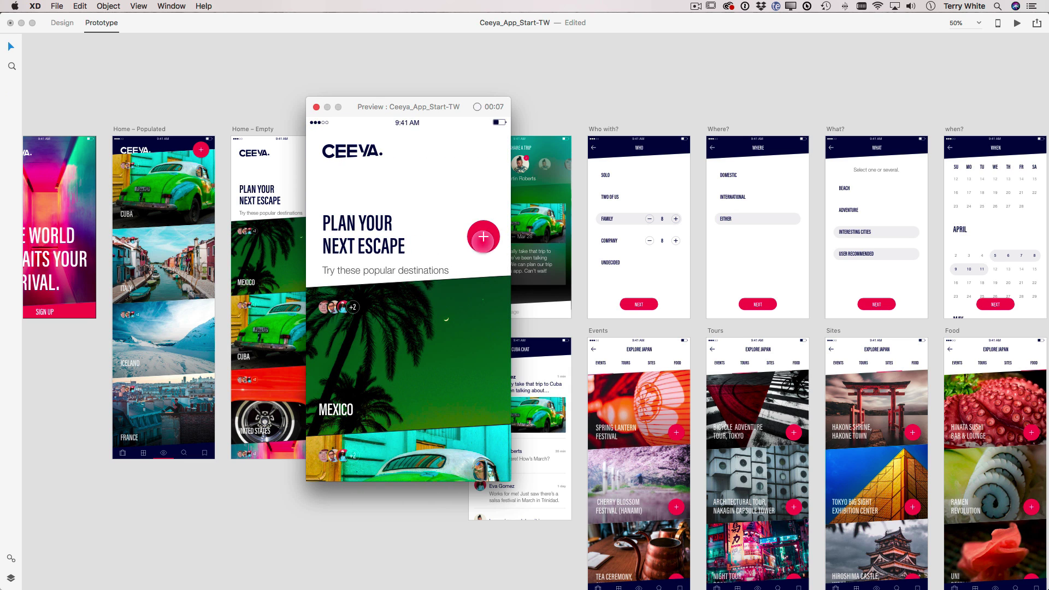
pyautogui.click(482, 237)
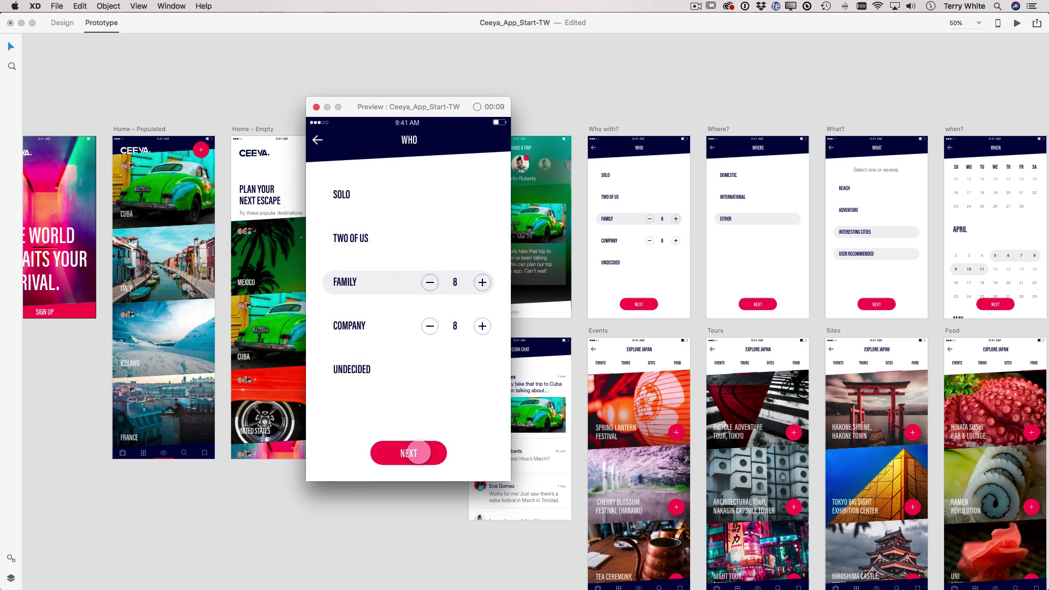
pyautogui.click(418, 452)
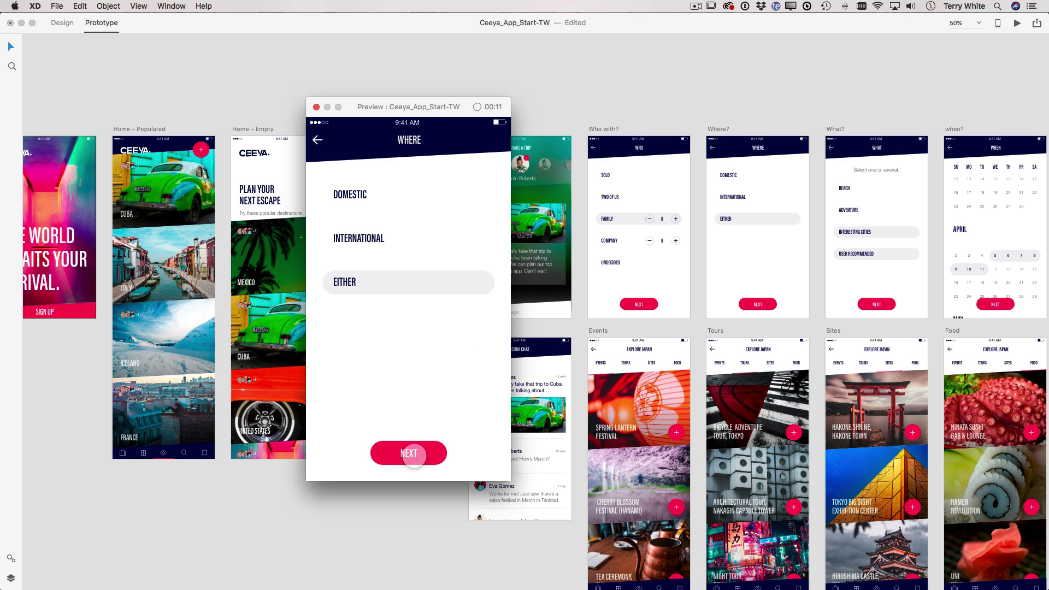
pyautogui.click(414, 454)
pyautogui.click(409, 453)
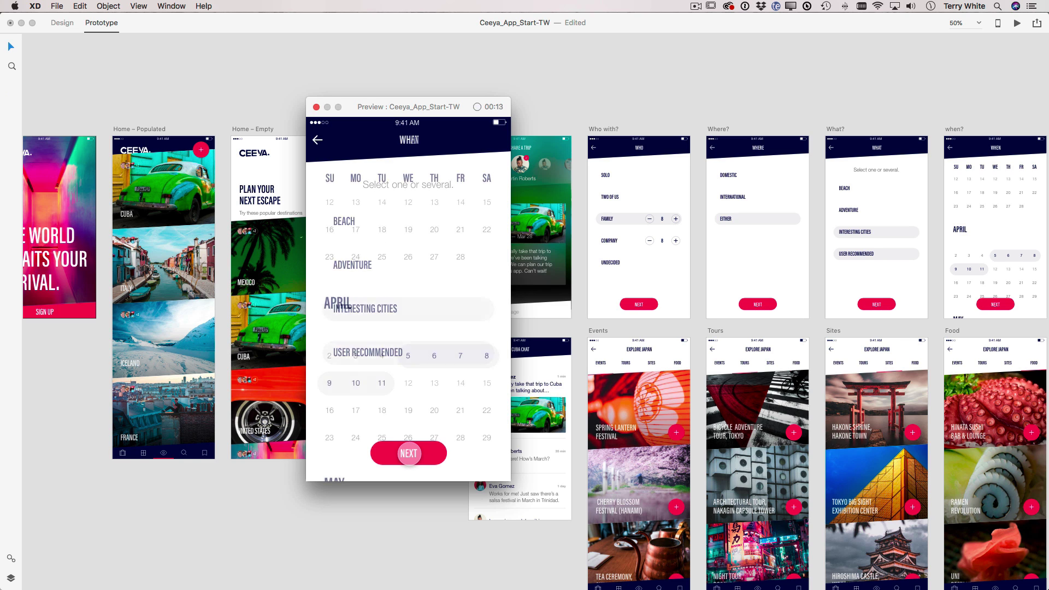
pyautogui.click(409, 453)
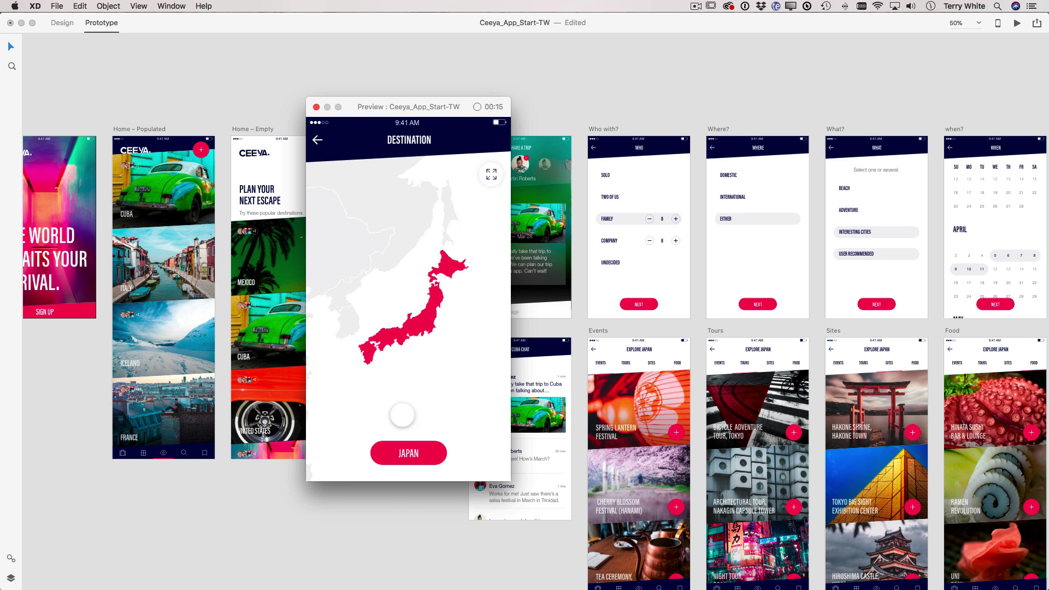
# Stop the recording, save the video as Ceeya_App_Start-TW in the Demo folder, and close the preview.
pyautogui.click(477, 108)
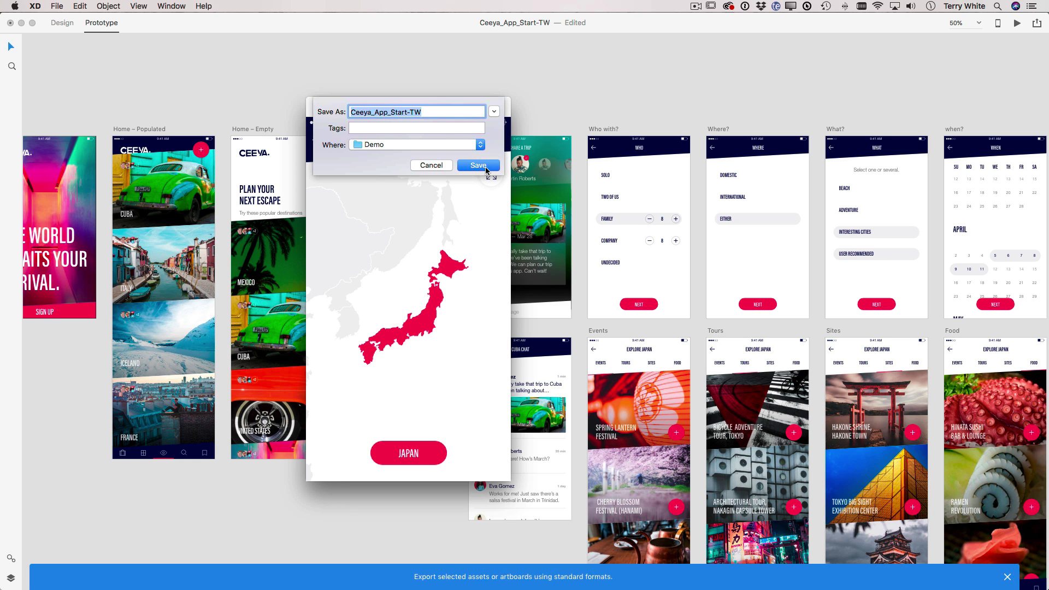
pyautogui.click(478, 166)
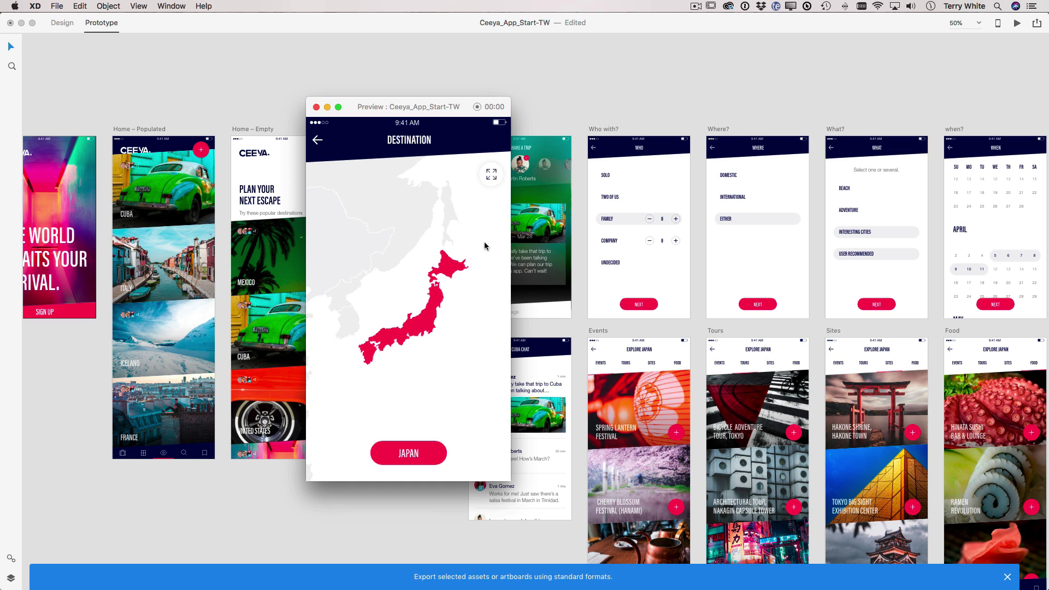
pyautogui.click(1007, 577)
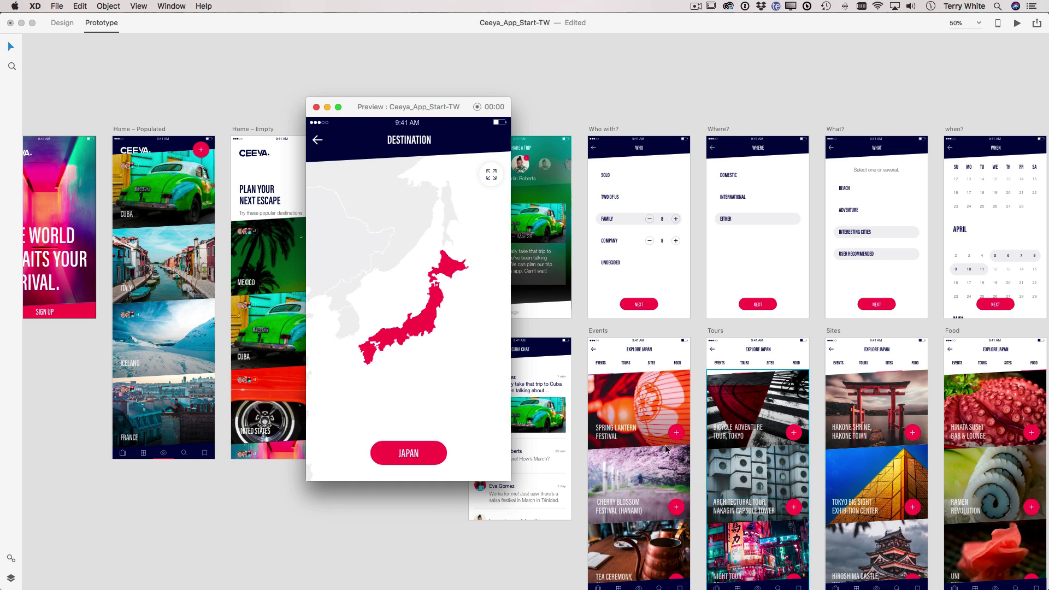
pyautogui.click(315, 107)
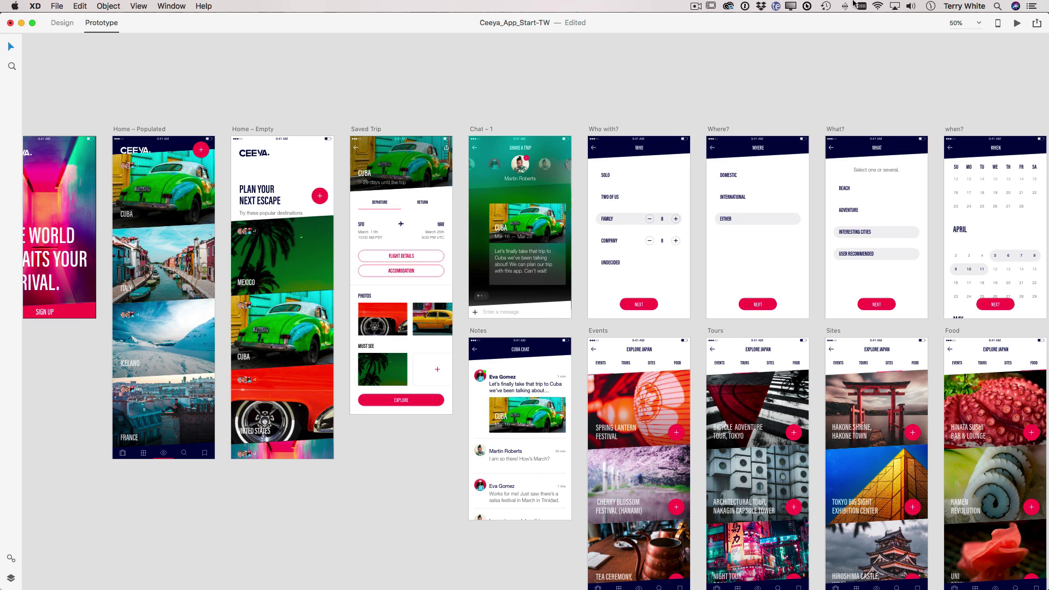
# Save a copy of the document as Ceeya_App_Start-TW-WIP in the Demo folder.
pyautogui.click(57, 6)
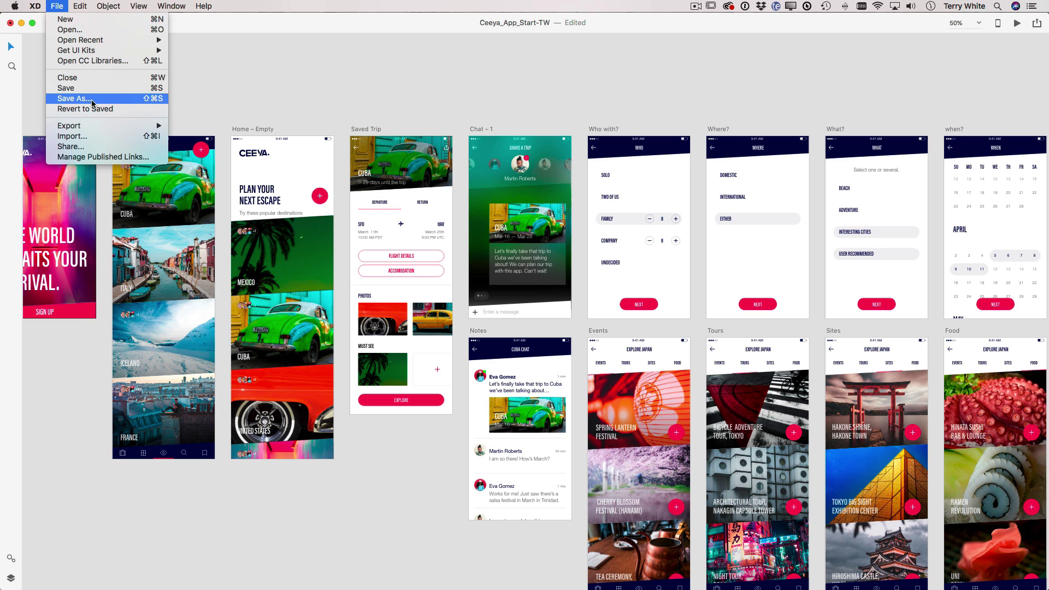
pyautogui.click(69, 98)
pyautogui.click(562, 50)
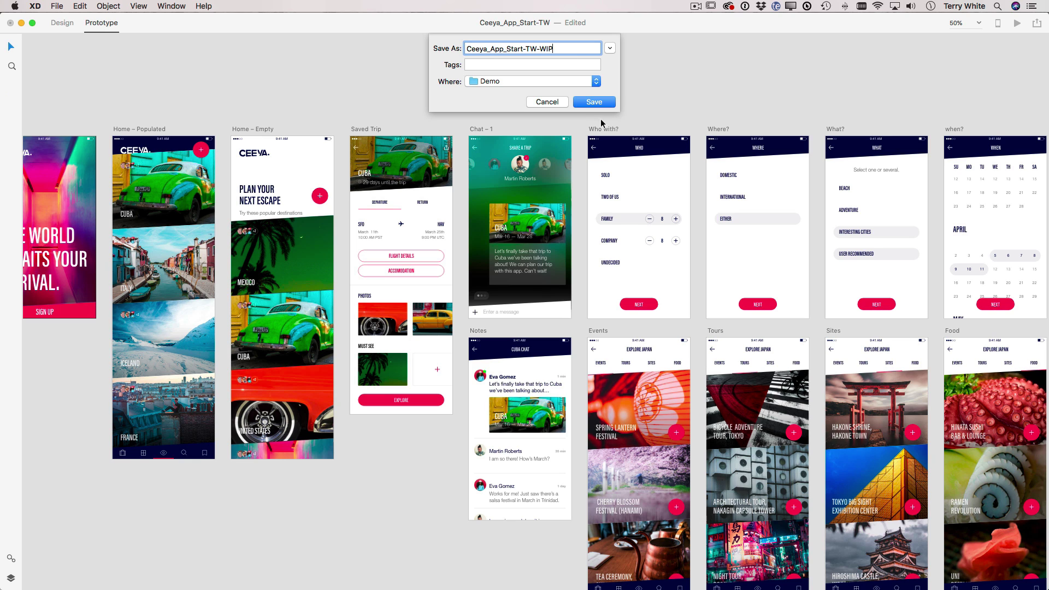
pyautogui.click(595, 102)
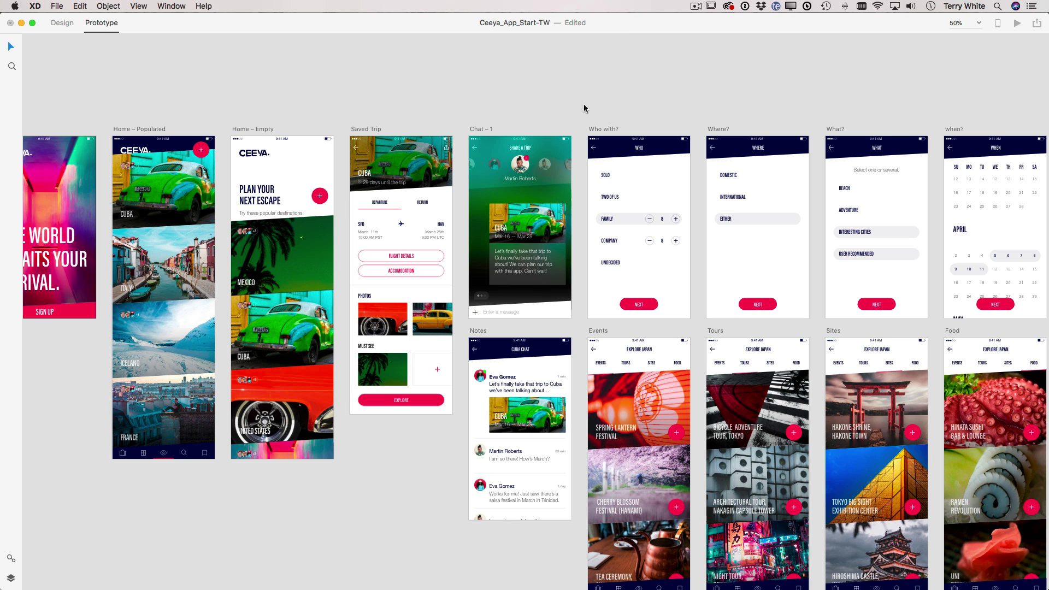
# Publish the design specs under the title Ceeya_App_Start-TW-WIP by creating a public link.
pyautogui.click(1036, 24)
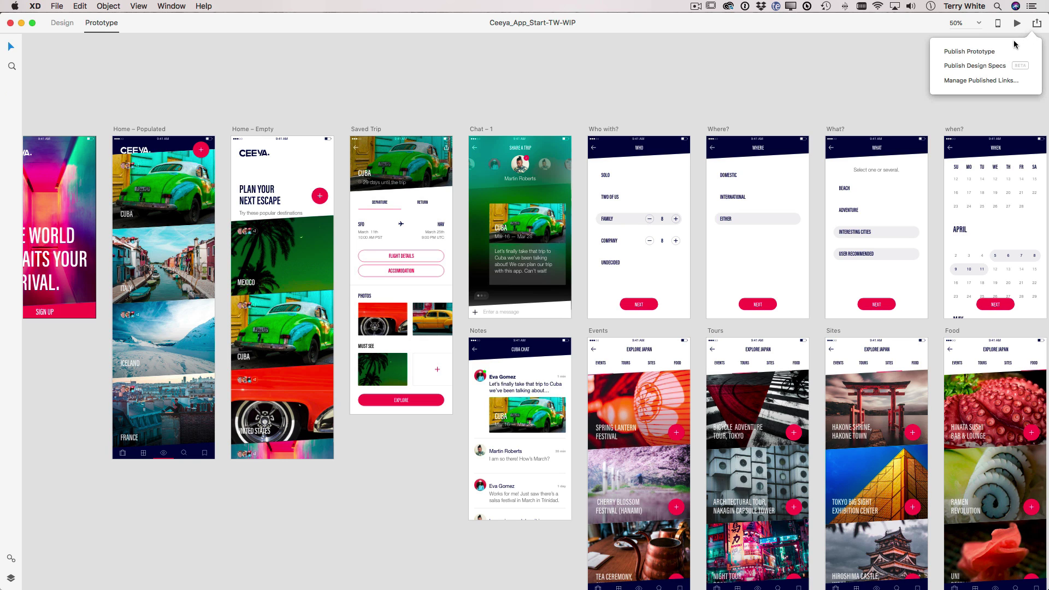
pyautogui.click(974, 65)
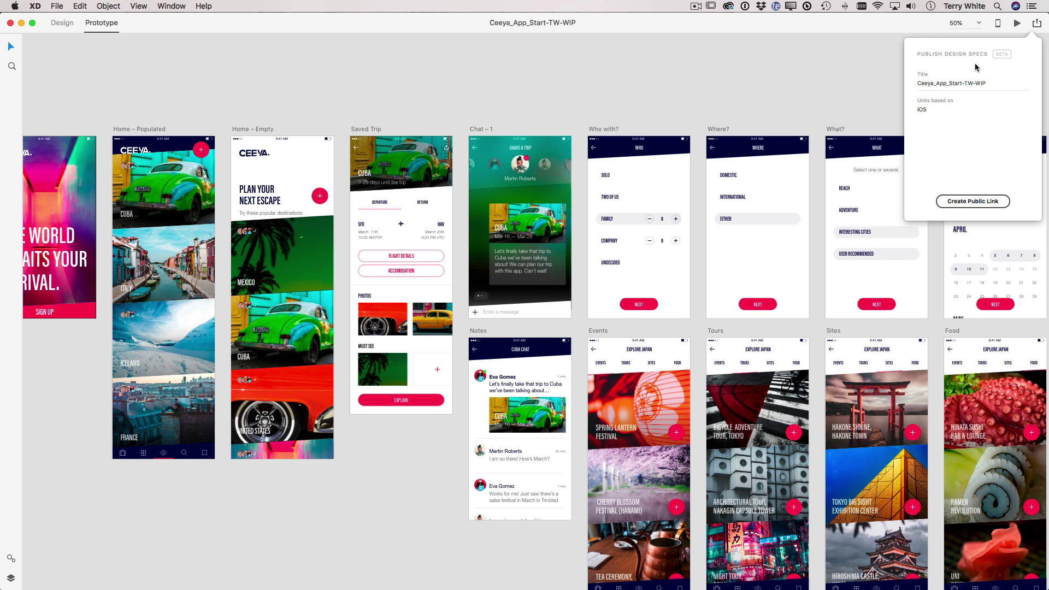
pyautogui.click(978, 202)
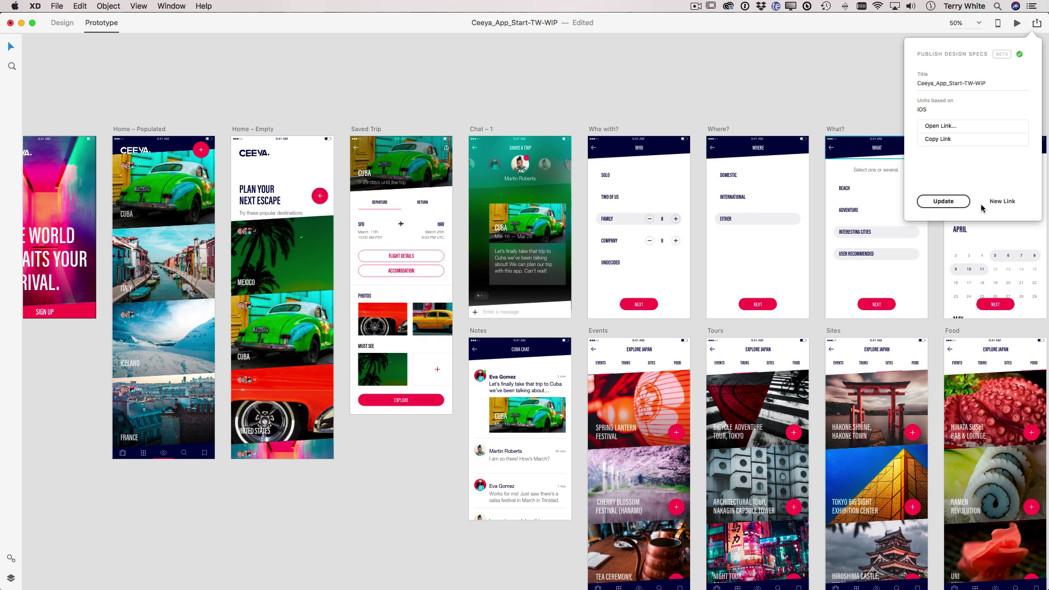
# Open the published design specs in Safari, dismiss the navigation hint, and return to Adobe XD.
pyautogui.click(937, 126)
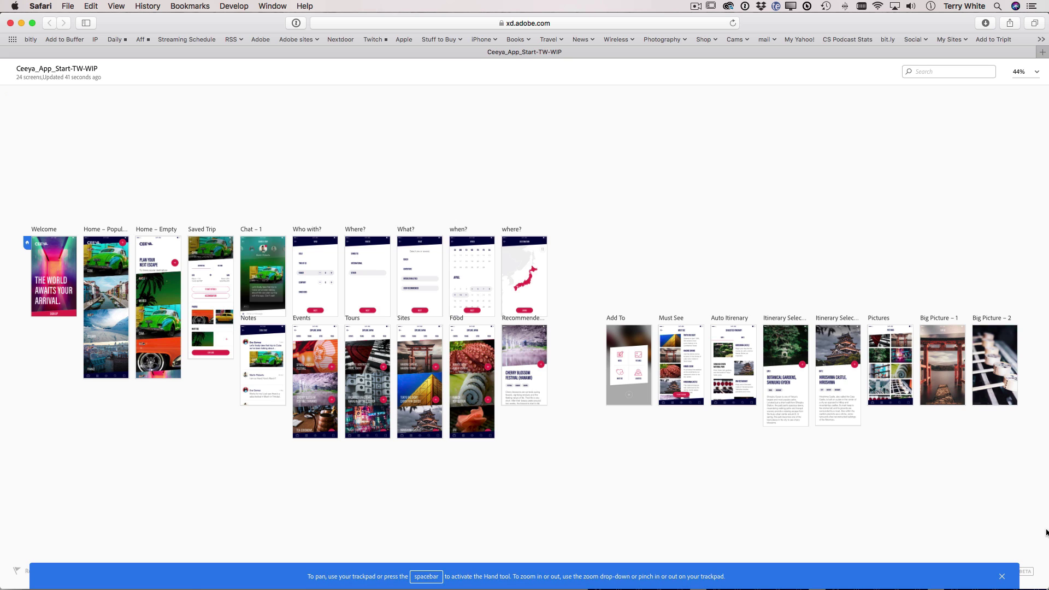
pyautogui.click(1001, 576)
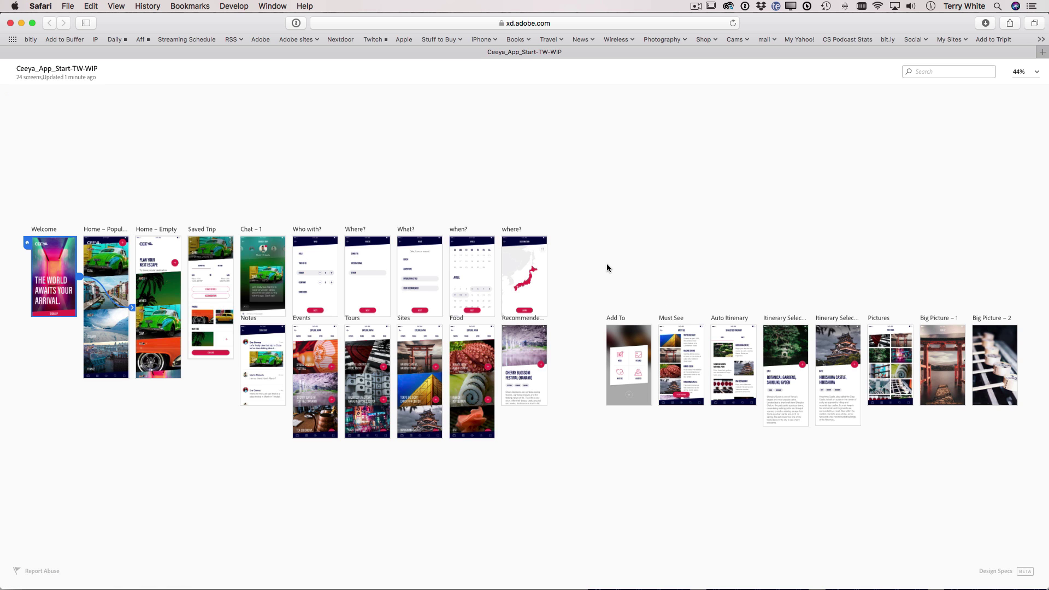
pyautogui.press('super+Tab')
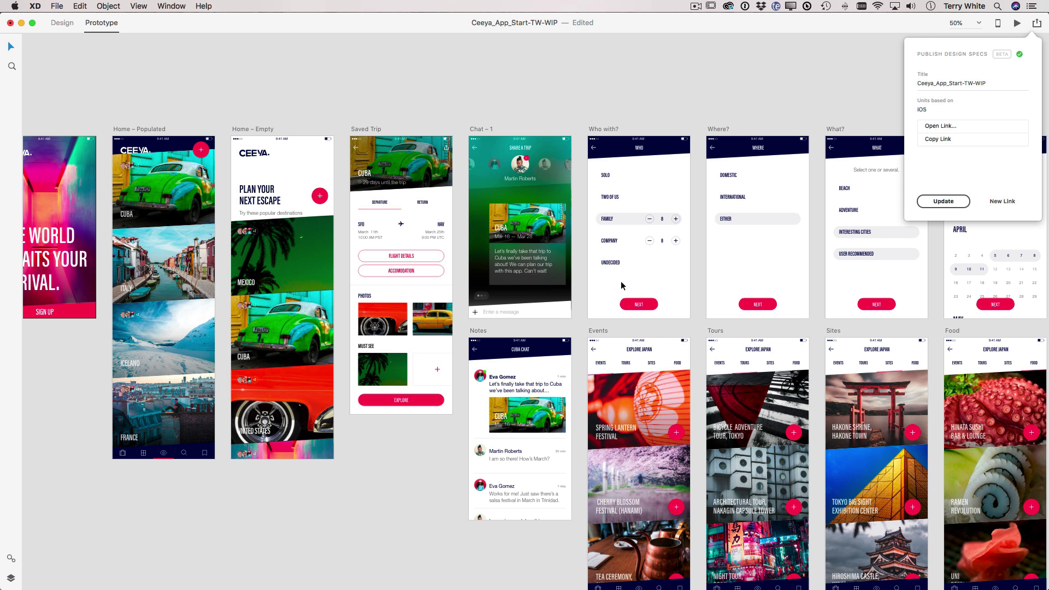
pyautogui.click(866, 105)
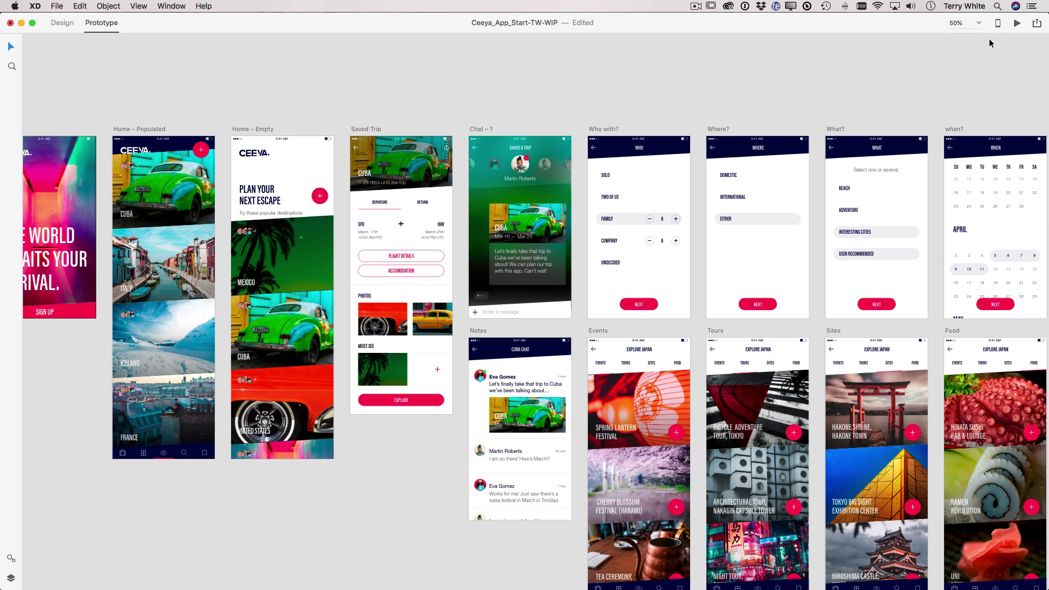
# Open the prototype preview of the Welcome screen and close it again.
pyautogui.click(1016, 23)
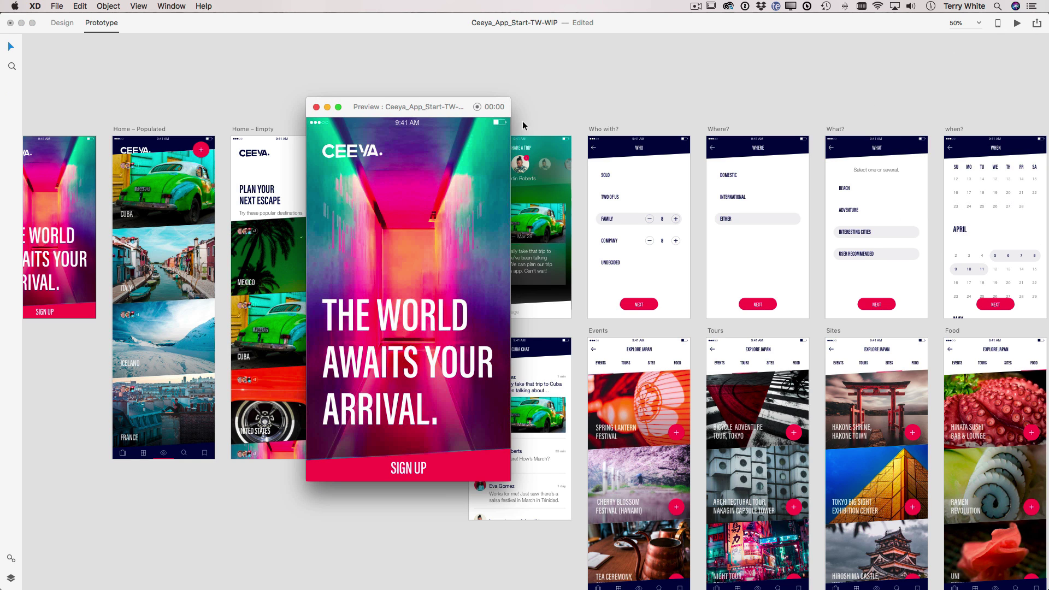
pyautogui.click(316, 108)
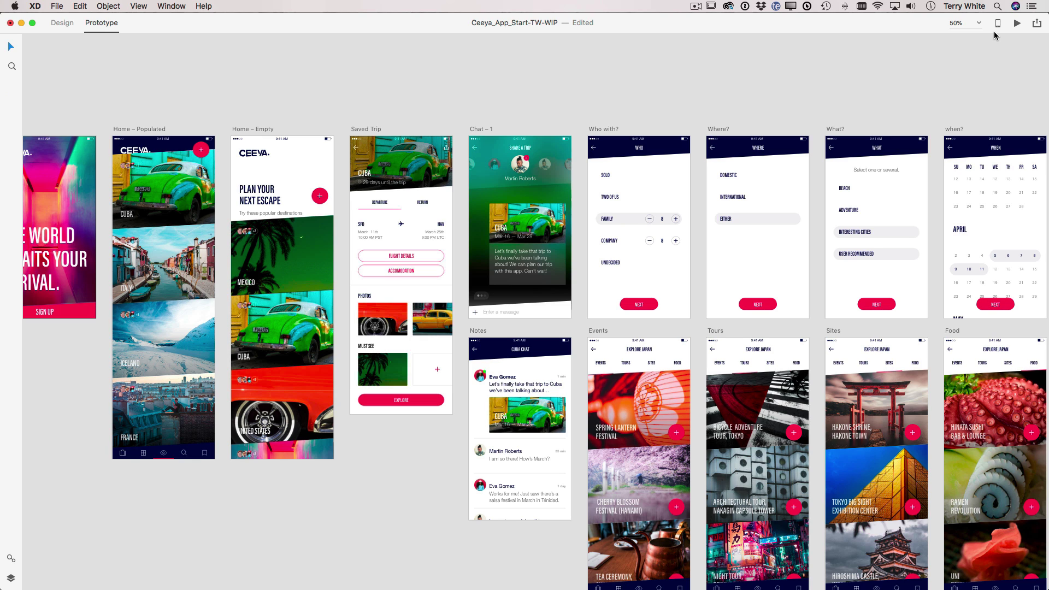
# Publish the prototype with a public link, allowing comments and showing hotspot hints, without requiring a password.
pyautogui.click(1036, 23)
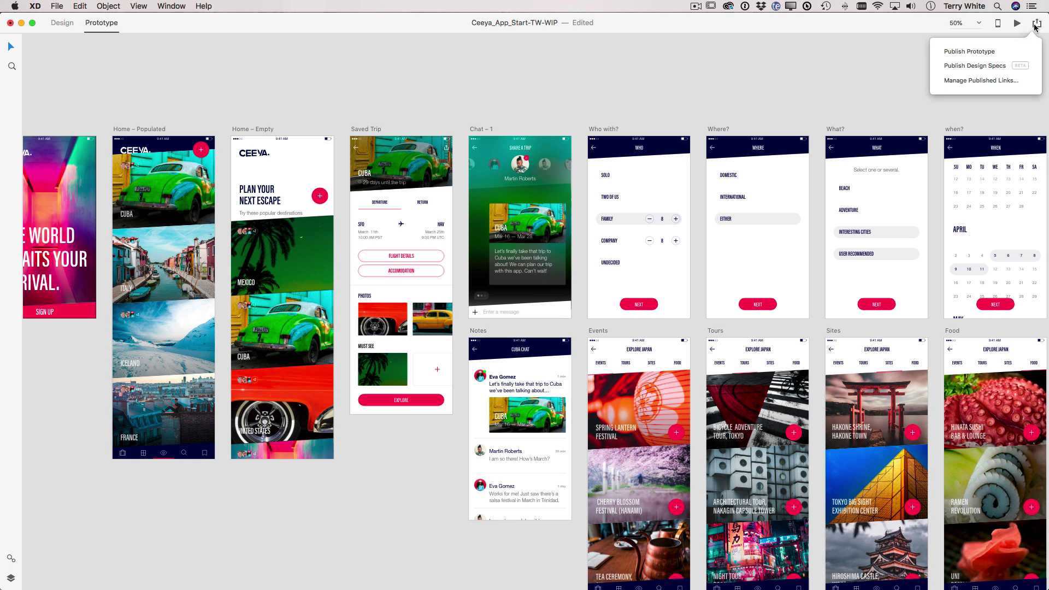
pyautogui.click(971, 50)
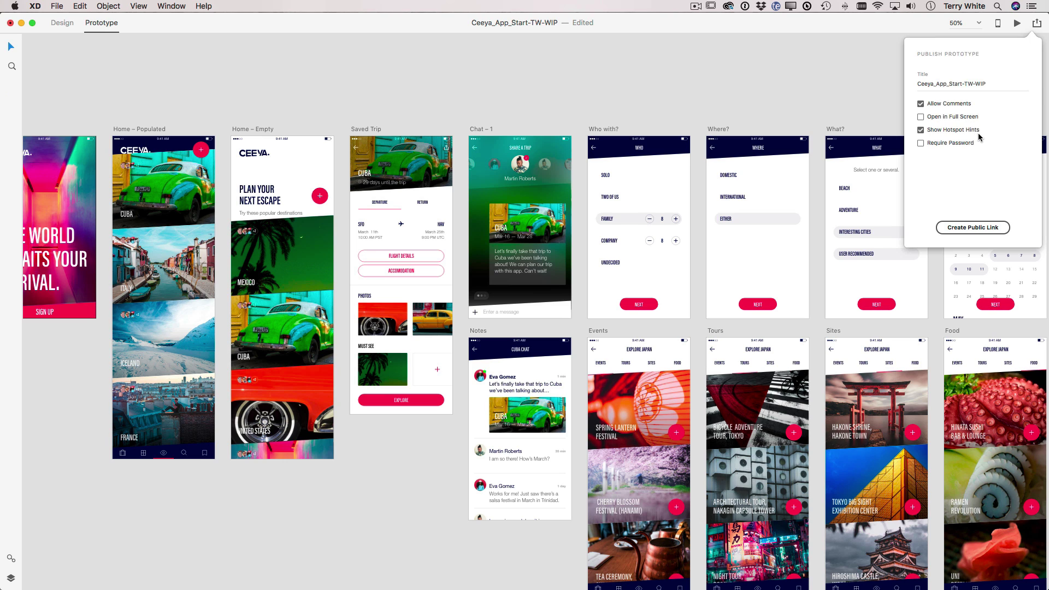
pyautogui.click(936, 143)
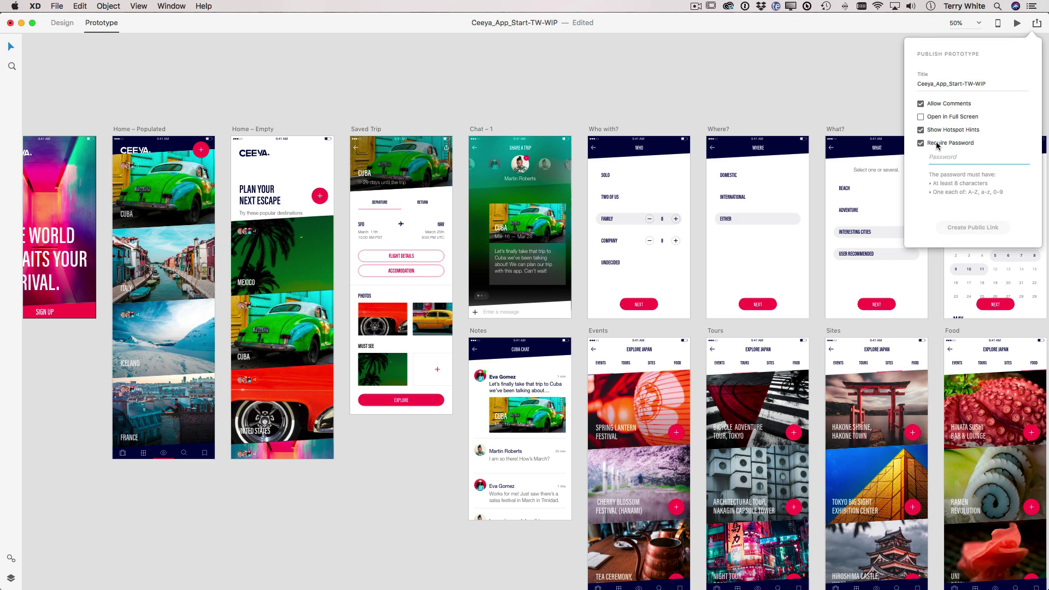
pyautogui.click(936, 143)
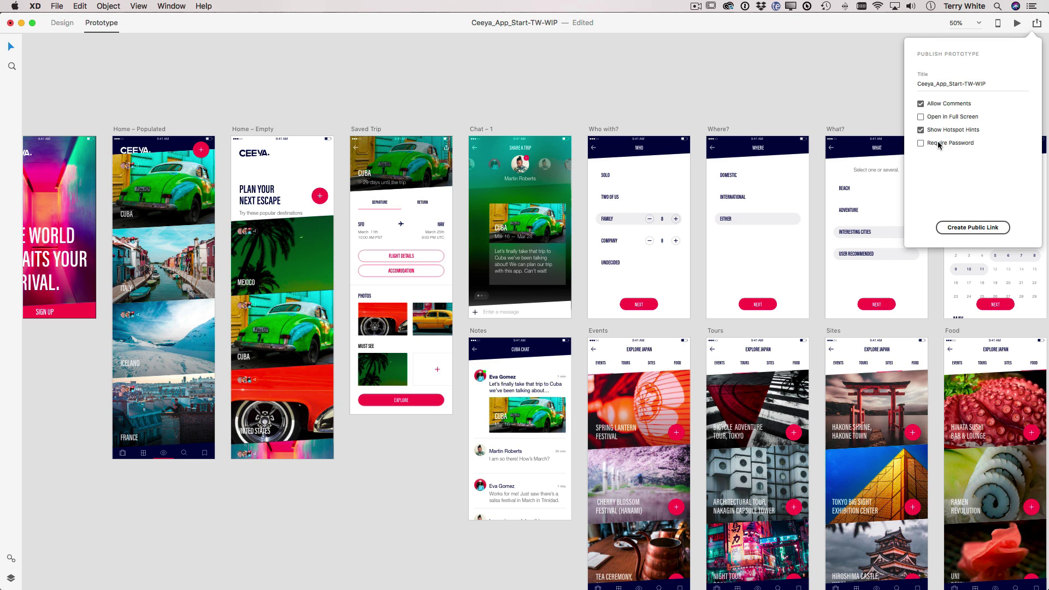
pyautogui.click(970, 228)
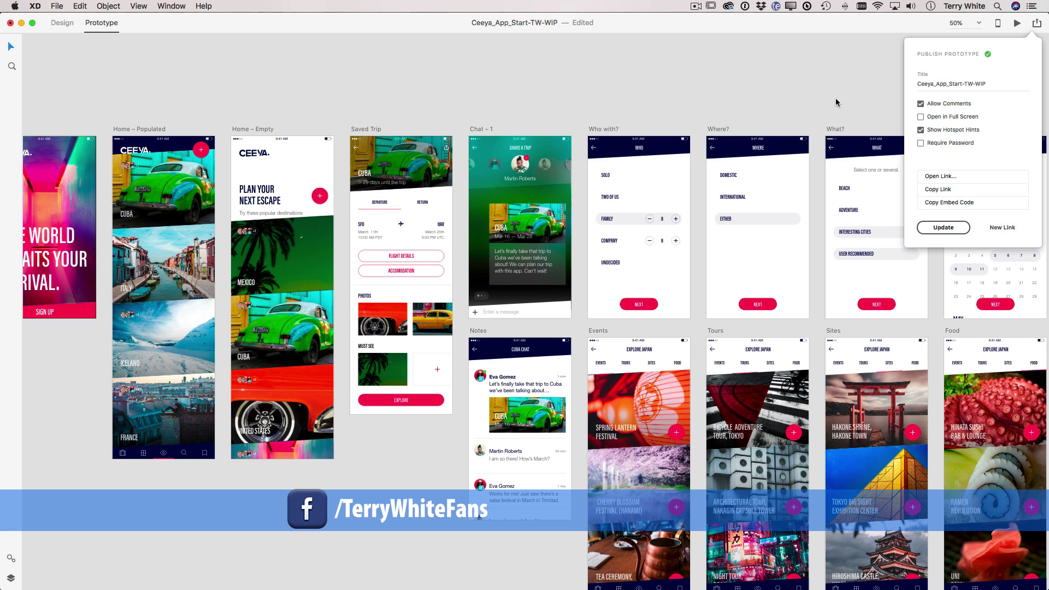
# Open the published prototype in Safari, test its links from SIGN UP to WHEN including a back arrow, and return to Adobe XD.
pyautogui.click(928, 176)
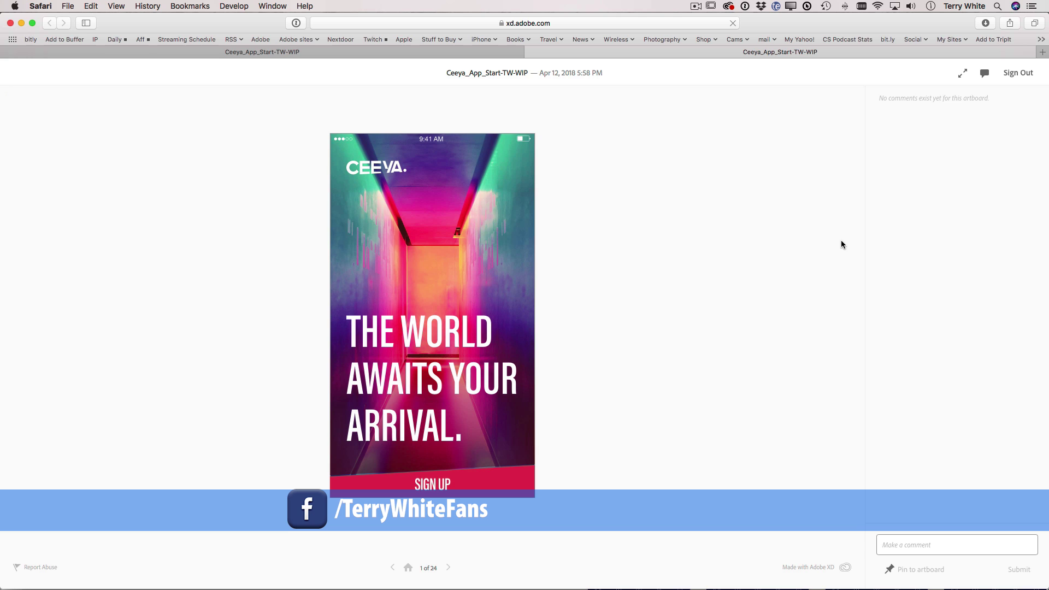
pyautogui.click(437, 486)
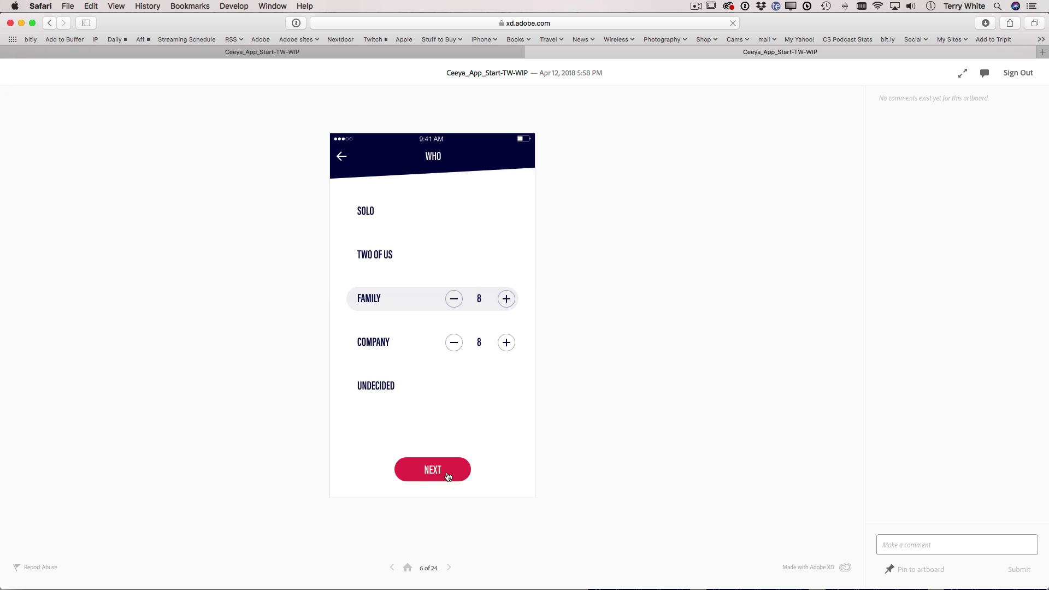
pyautogui.click(447, 475)
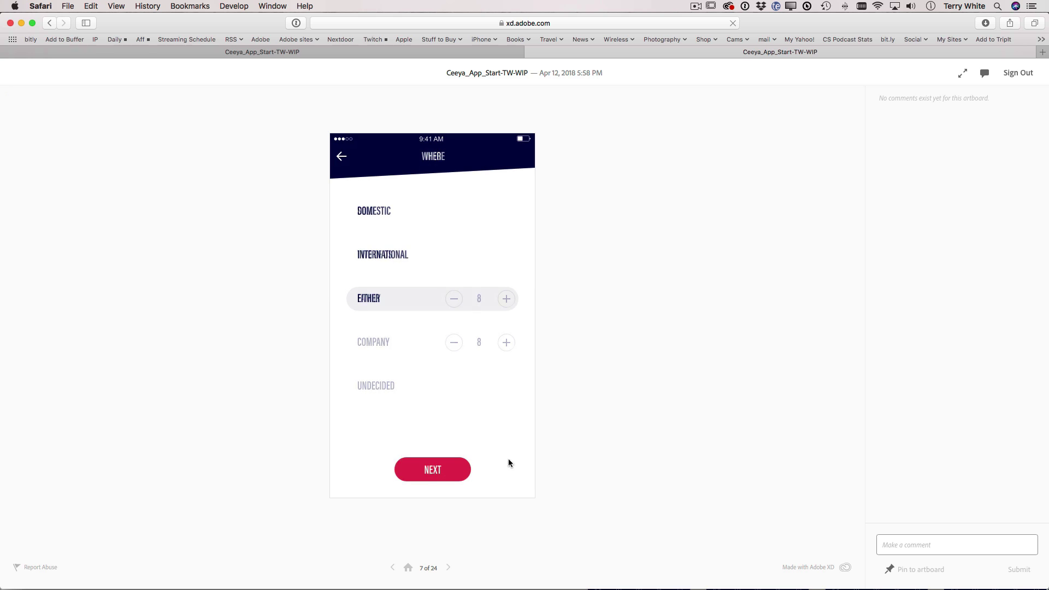
pyautogui.click(339, 159)
pyautogui.click(446, 469)
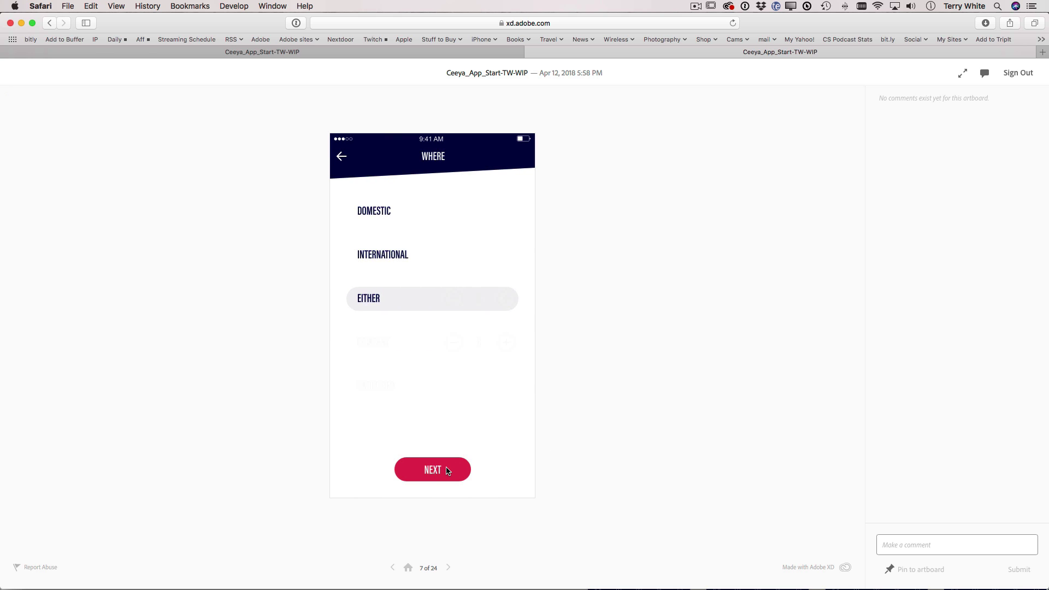
pyautogui.click(447, 471)
pyautogui.click(447, 471)
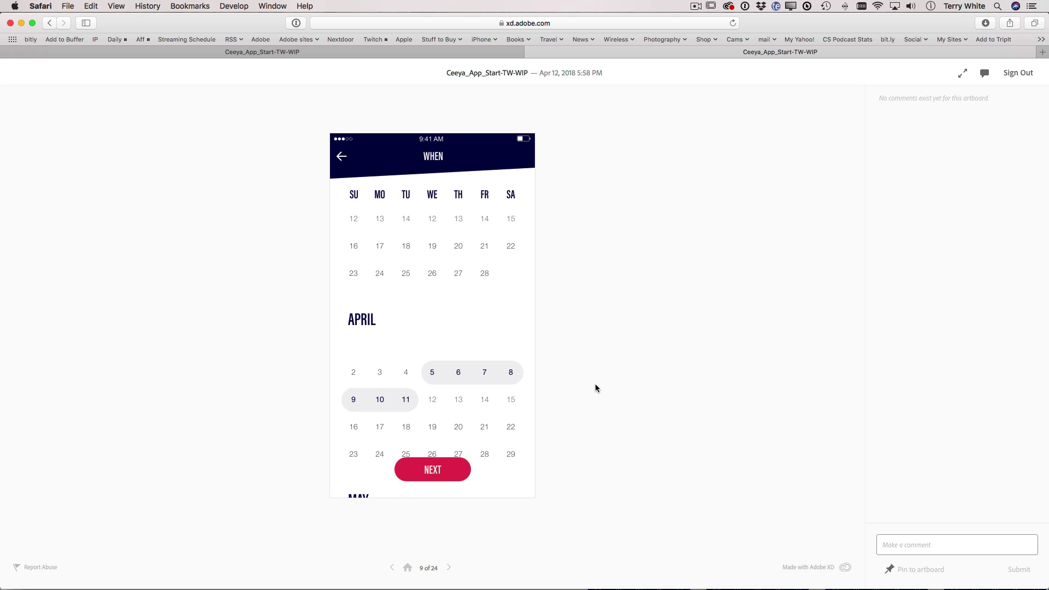
pyautogui.press('cmd+Tab')
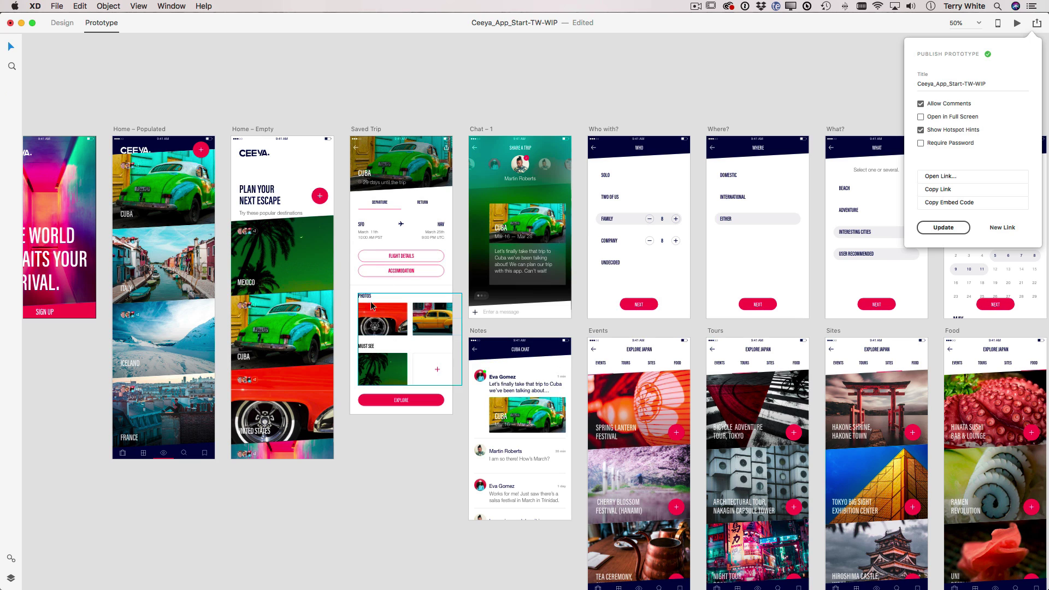
pyautogui.click(452, 99)
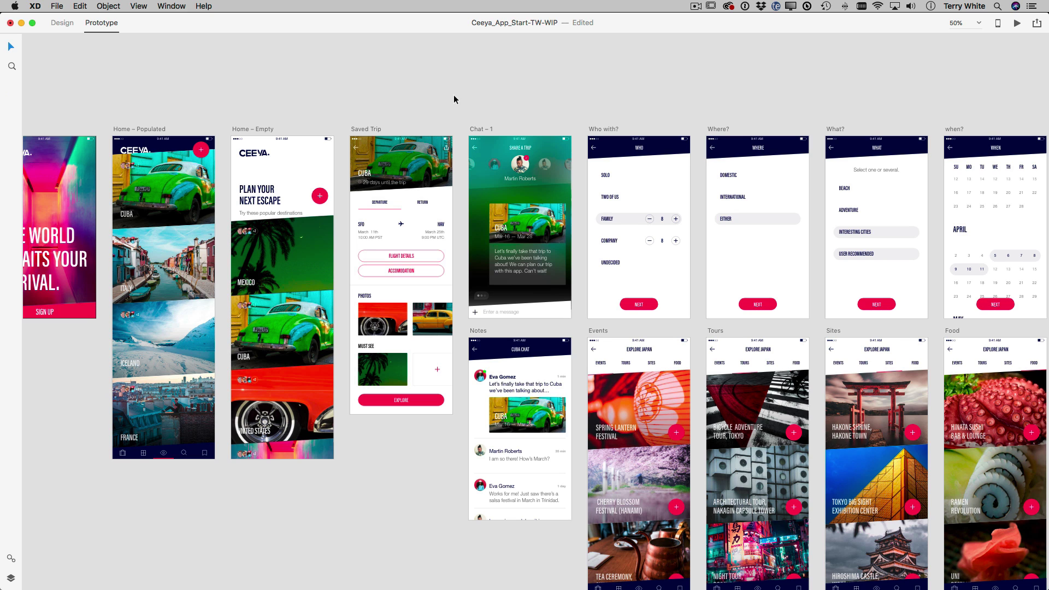
# Open the export settings for all artboards, review the PNG format and target platform options, and cancel the export.
pyautogui.click(57, 6)
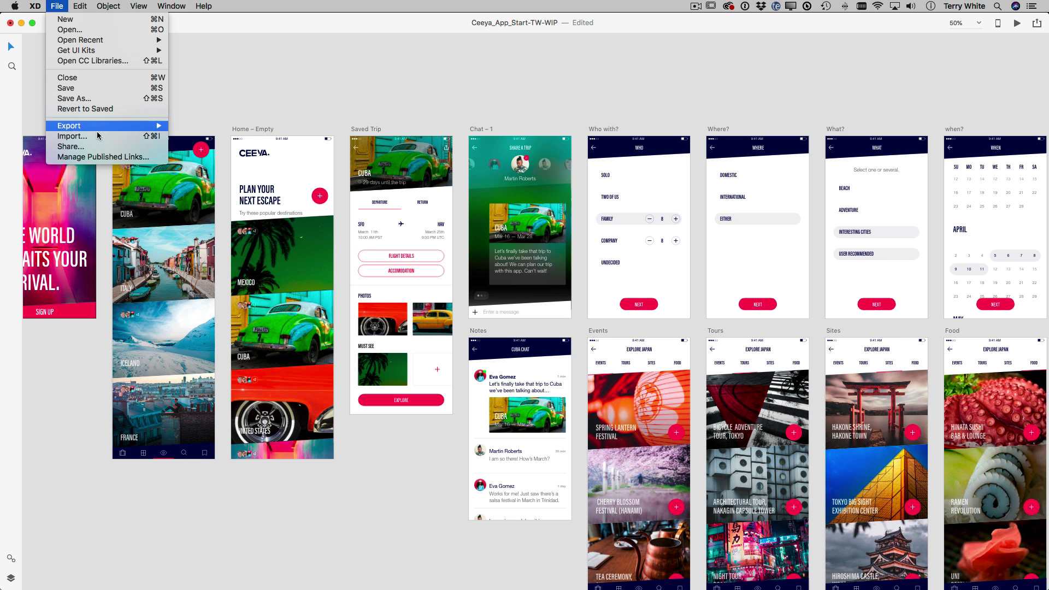
pyautogui.moveTo(104, 126)
pyautogui.click(206, 146)
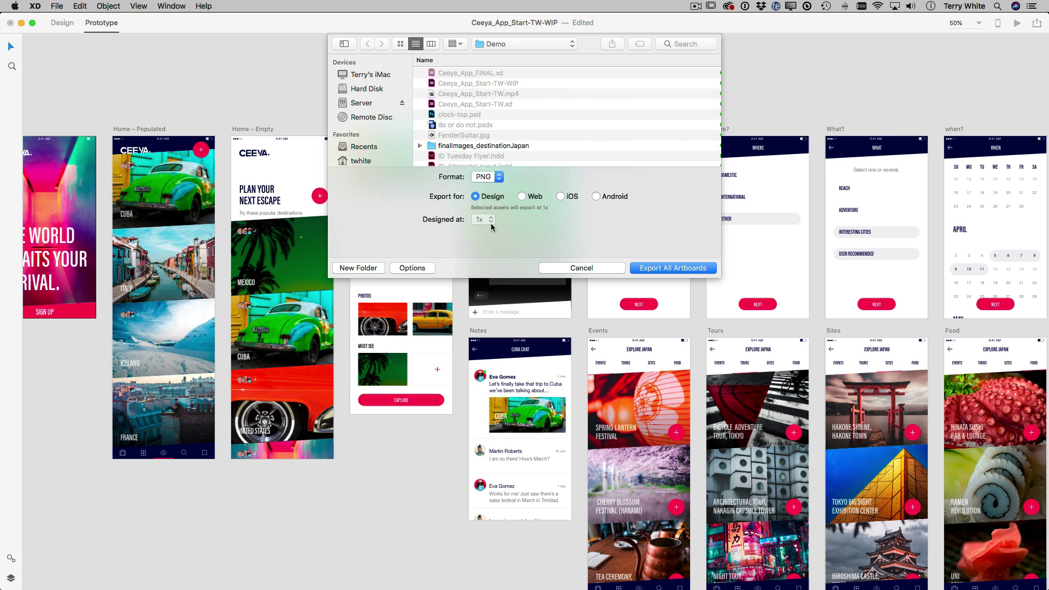
pyautogui.click(572, 268)
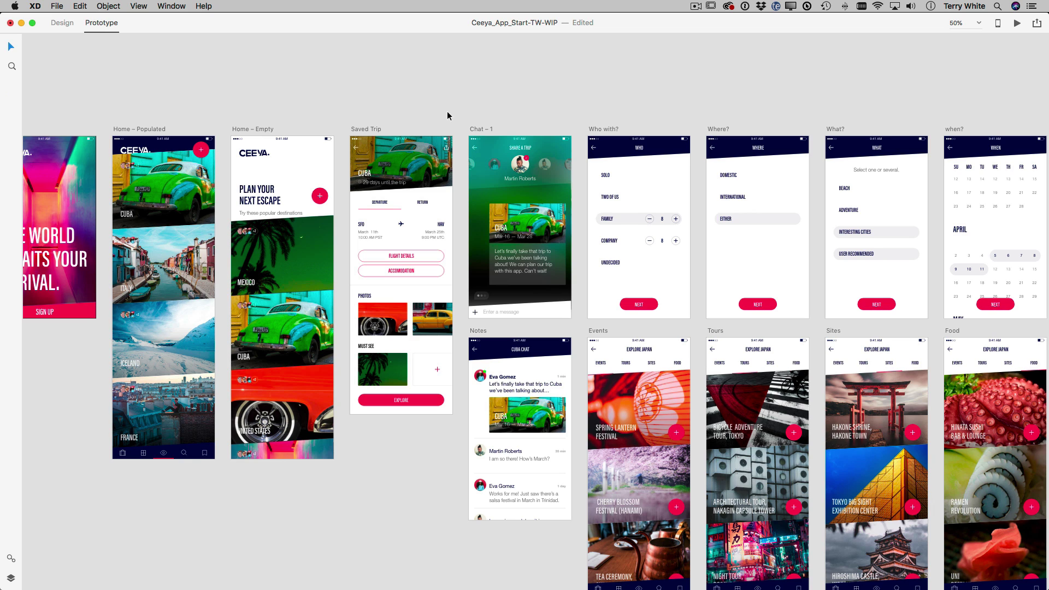
# Open the Apple iOS UI kit download page in Safari, check the Adobe XD download, and close the page.
pyautogui.click(57, 7)
pyautogui.click(57, 6)
pyautogui.click(57, 7)
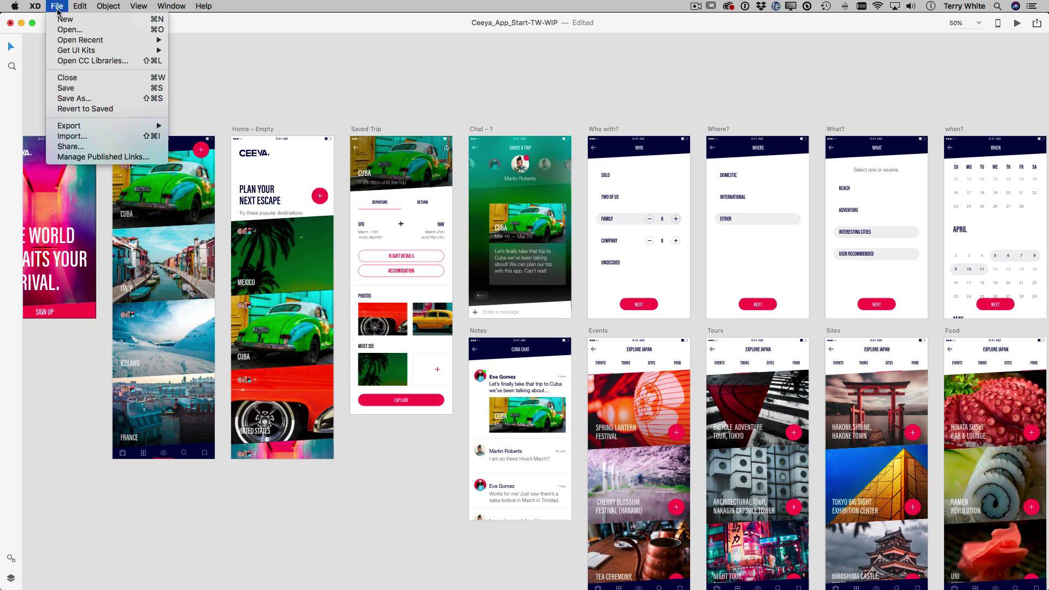
pyautogui.moveTo(74, 50)
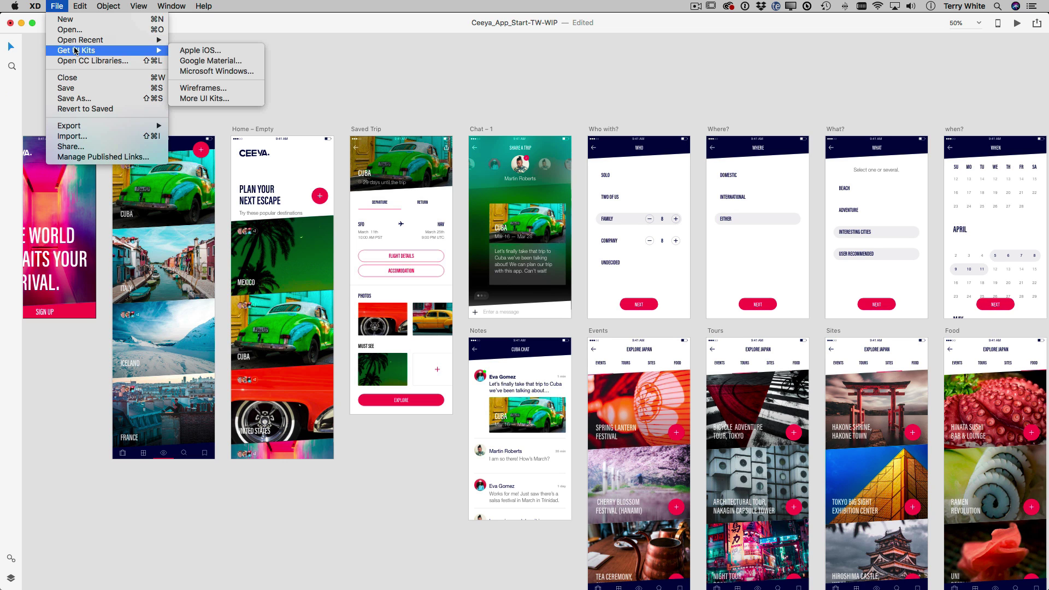
pyautogui.click(197, 50)
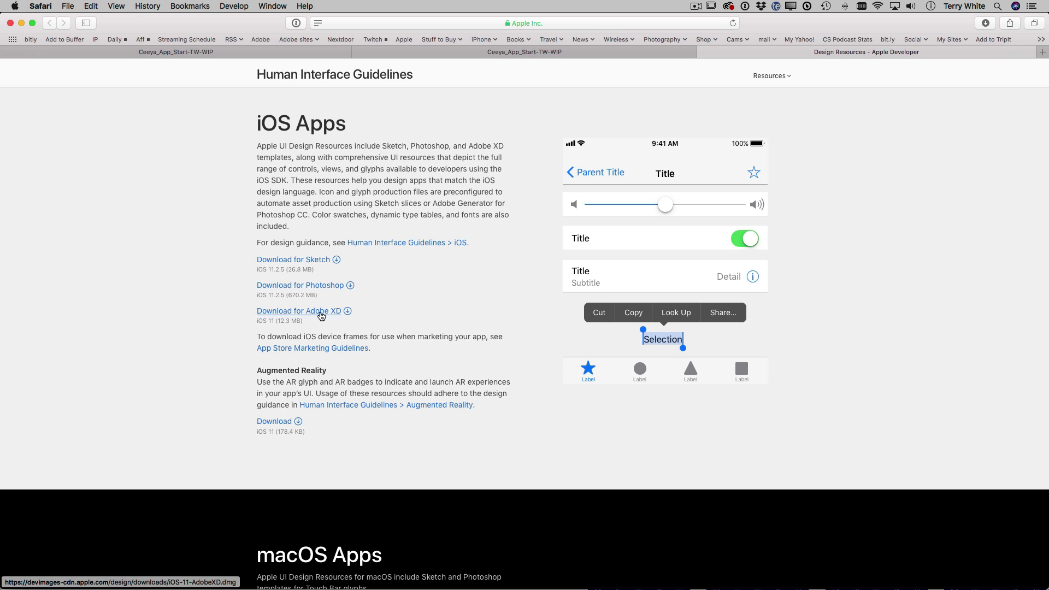
pyautogui.press('super+w')
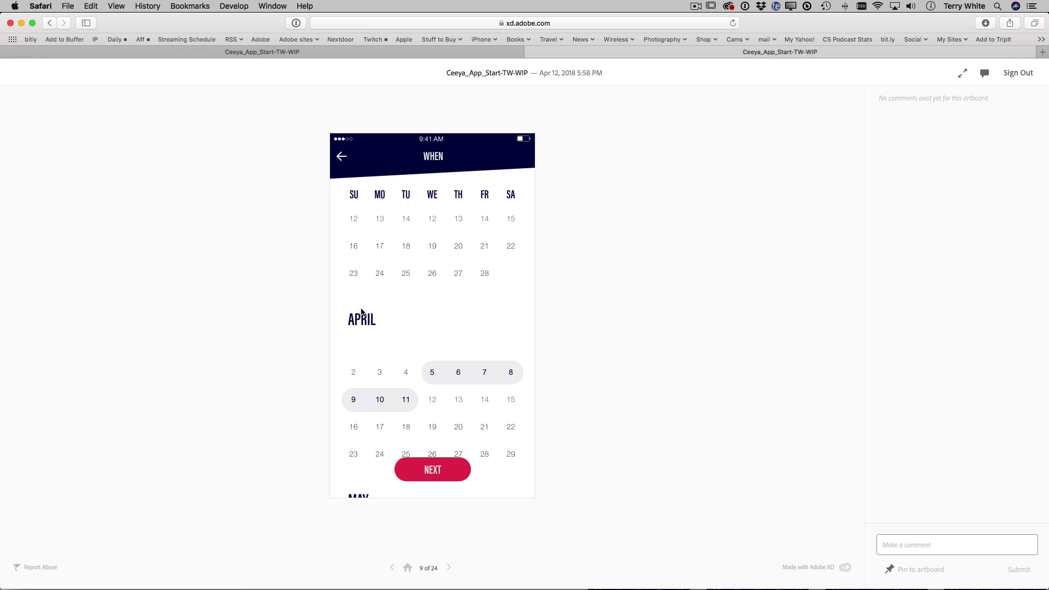
# Switch to Finder and open UIElements+DesignTemplates+Guides-iPhoneX.xd from the iOS 11 Adobe XD folder inside Demo.
pyautogui.moveTo(134, 585)
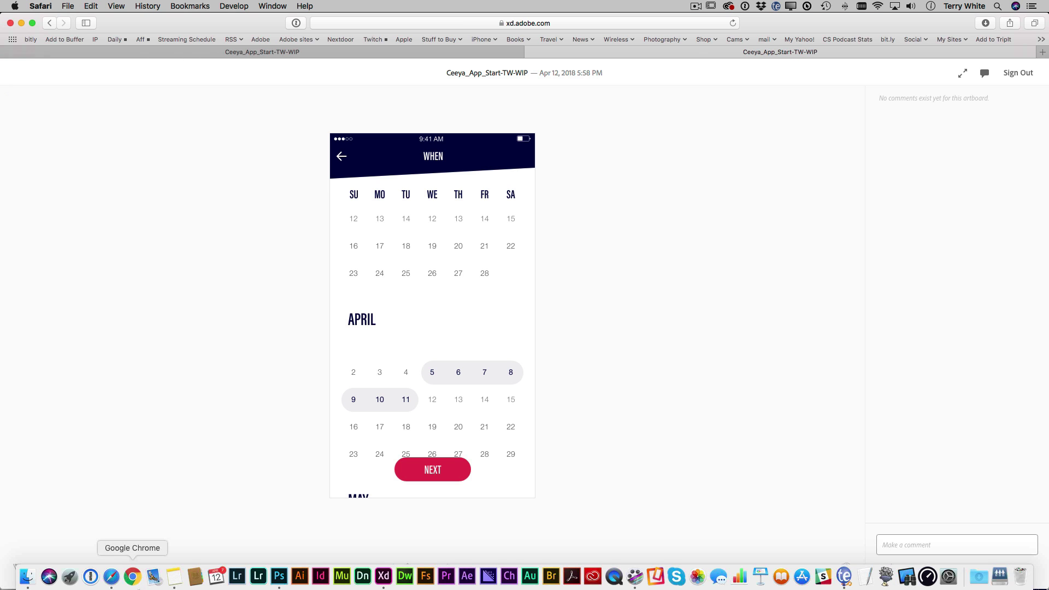
pyautogui.click(27, 582)
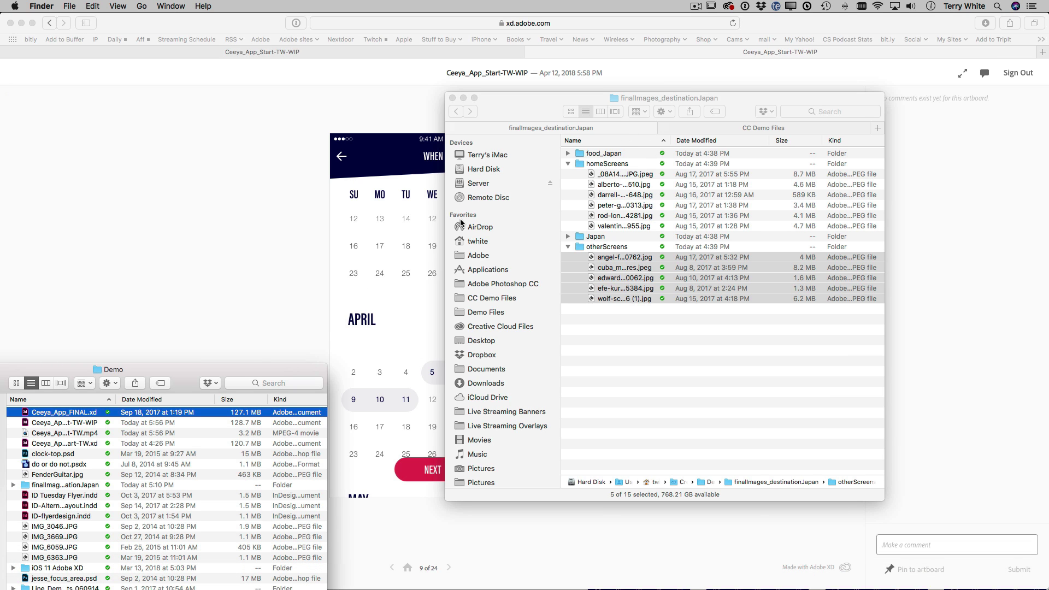
pyautogui.moveTo(272, 370); pyautogui.dragTo(400, 122)
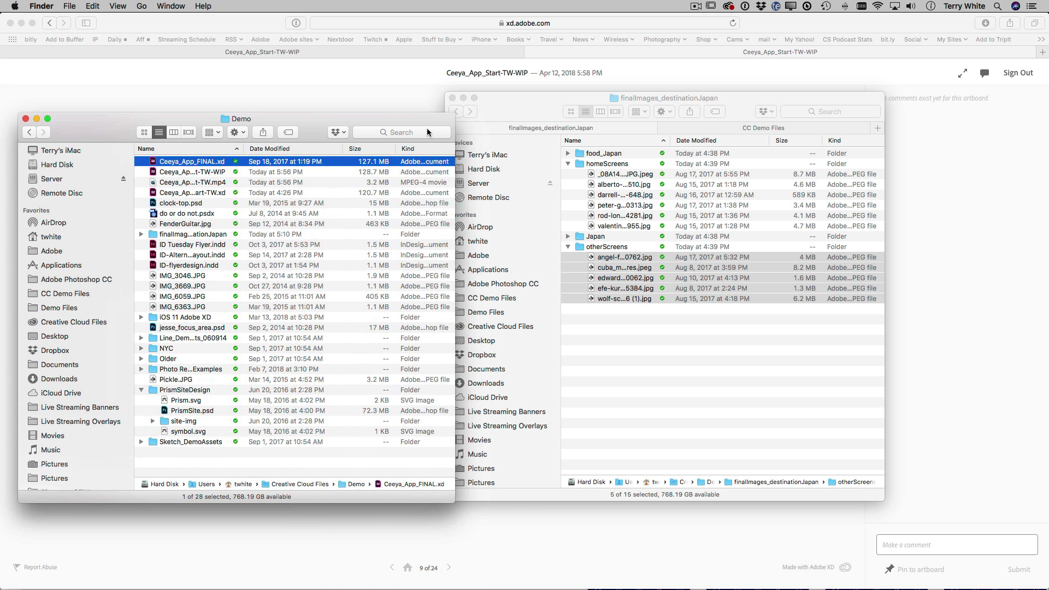
pyautogui.click(583, 130)
pyautogui.click(715, 131)
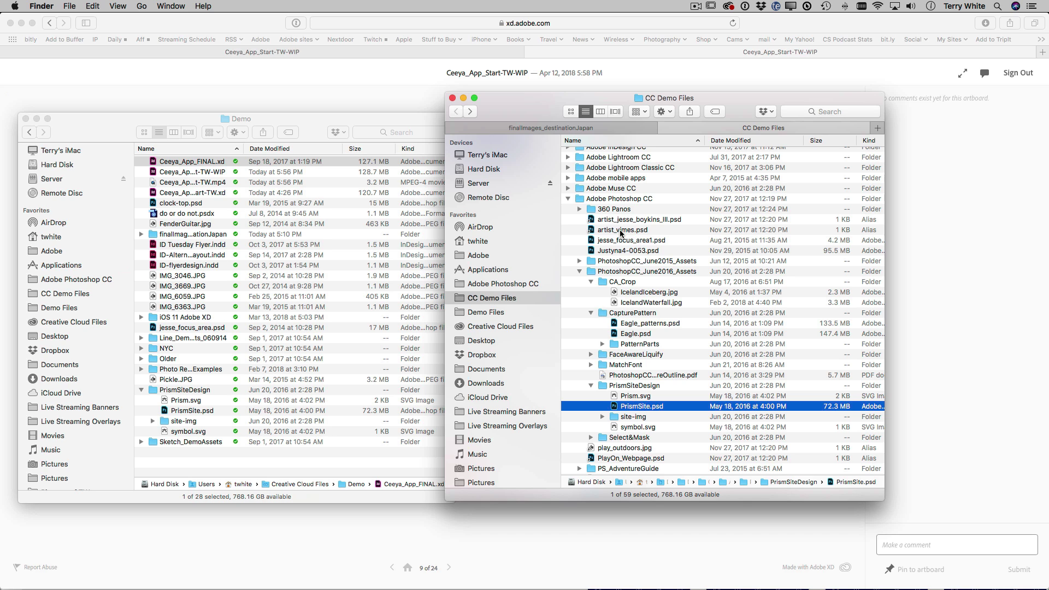
pyautogui.click(261, 123)
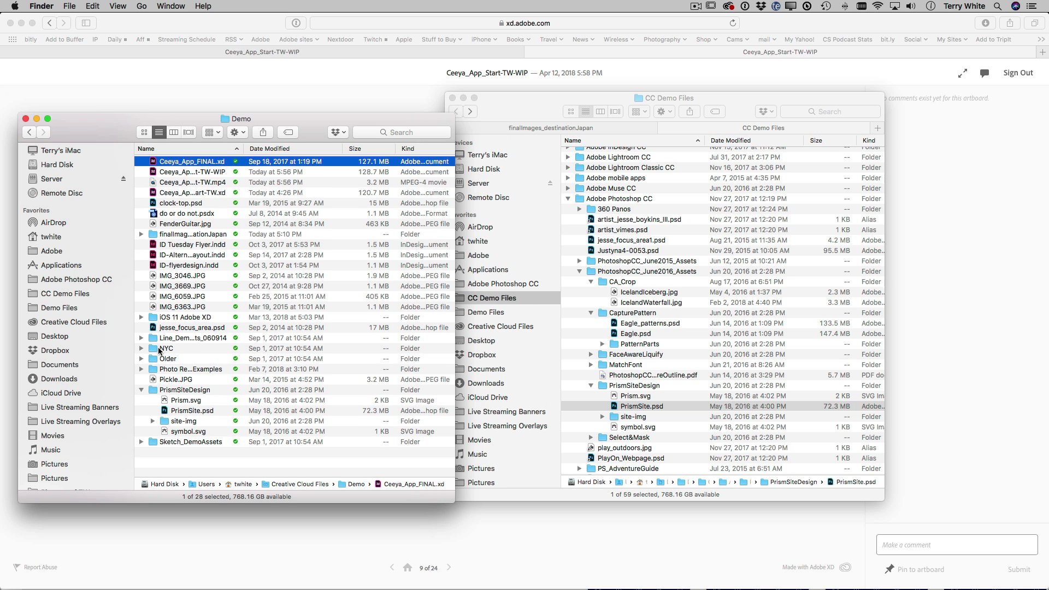
pyautogui.doubleClick(155, 319)
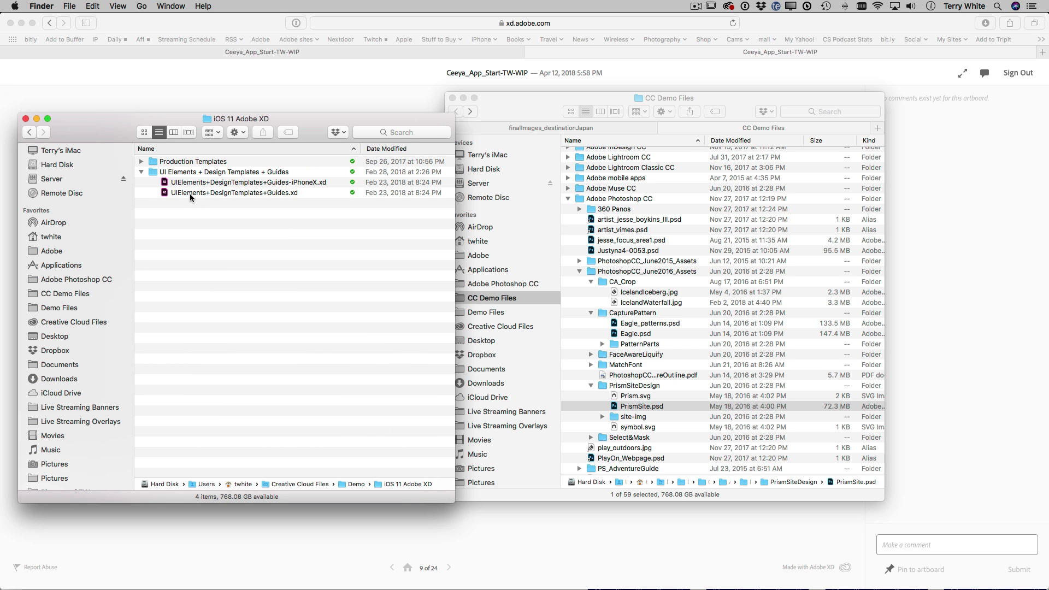
pyautogui.doubleClick(194, 182)
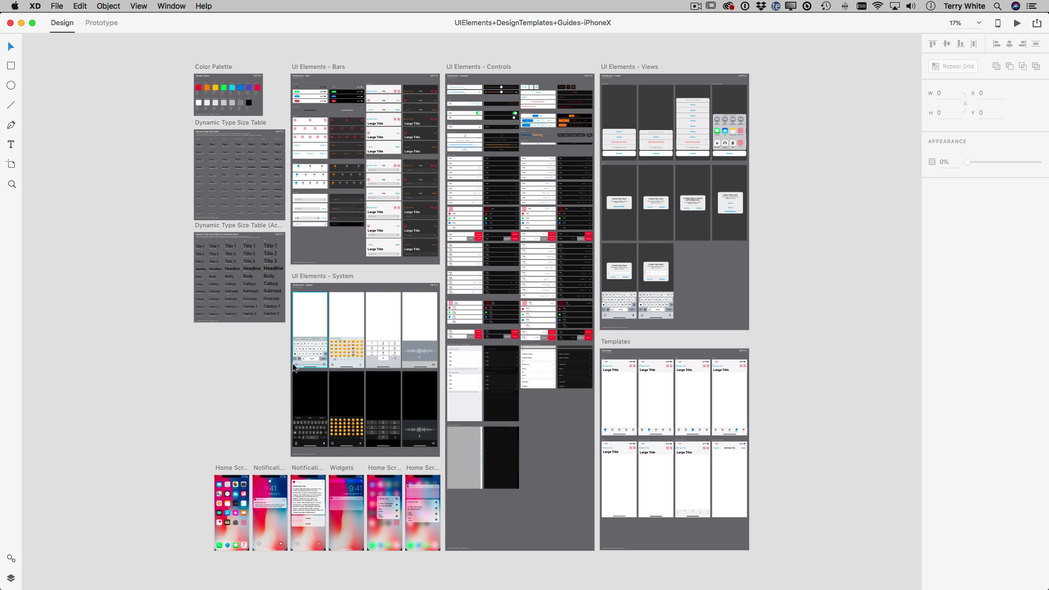
# Examine the iOS kit's keyboards, bars, colour palette, type size tables, notification screens and table view controls up close.
pyautogui.press('z')
pyautogui.moveTo(308, 342); pyautogui.dragTo(431, 439)
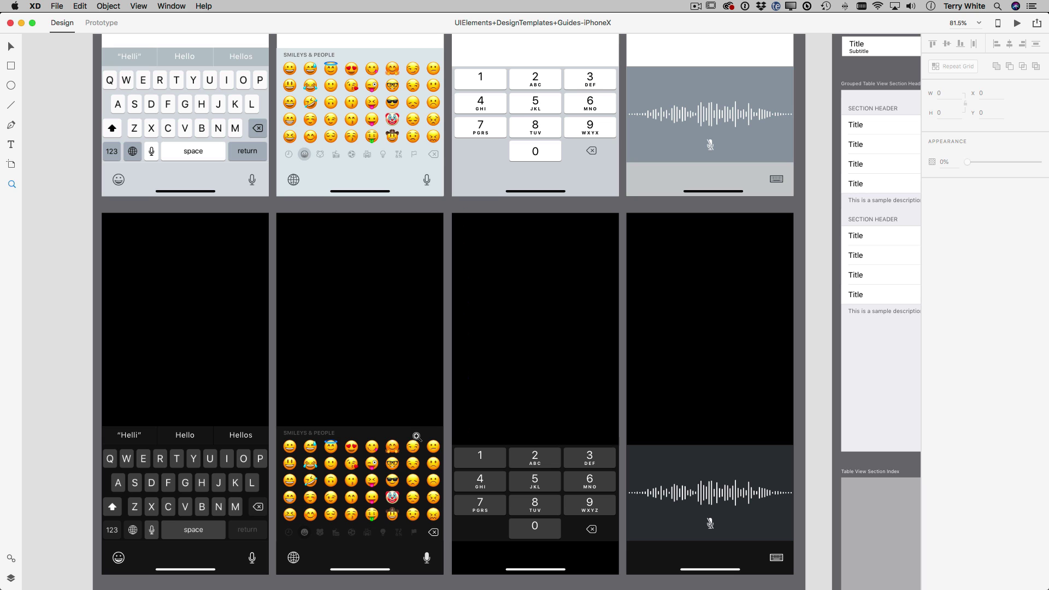
pyautogui.scroll(3, 418, 434)
pyautogui.scroll(15, 418, 433)
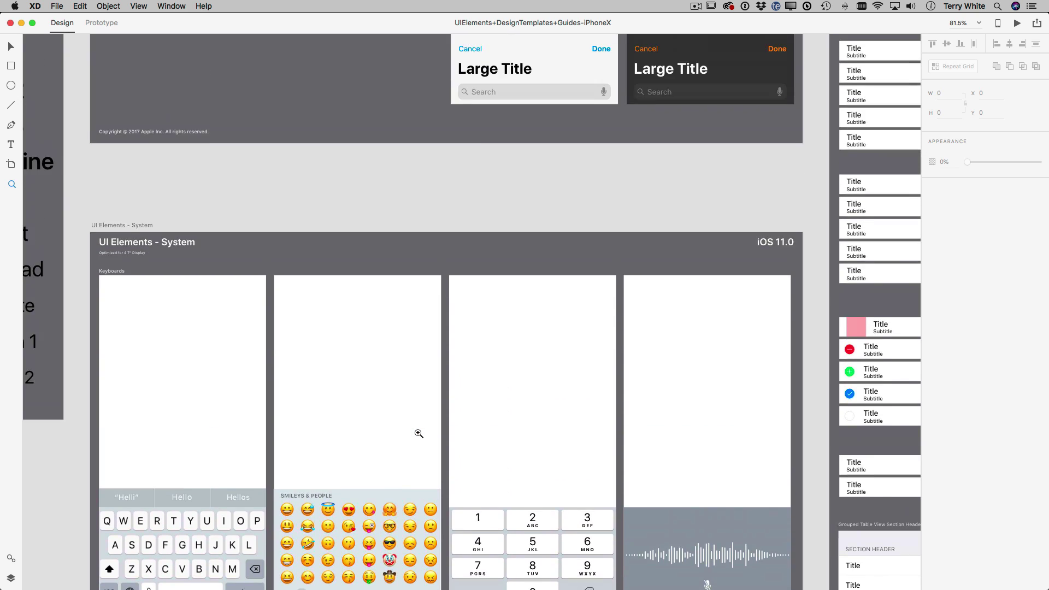
pyautogui.scroll(15, 419, 433)
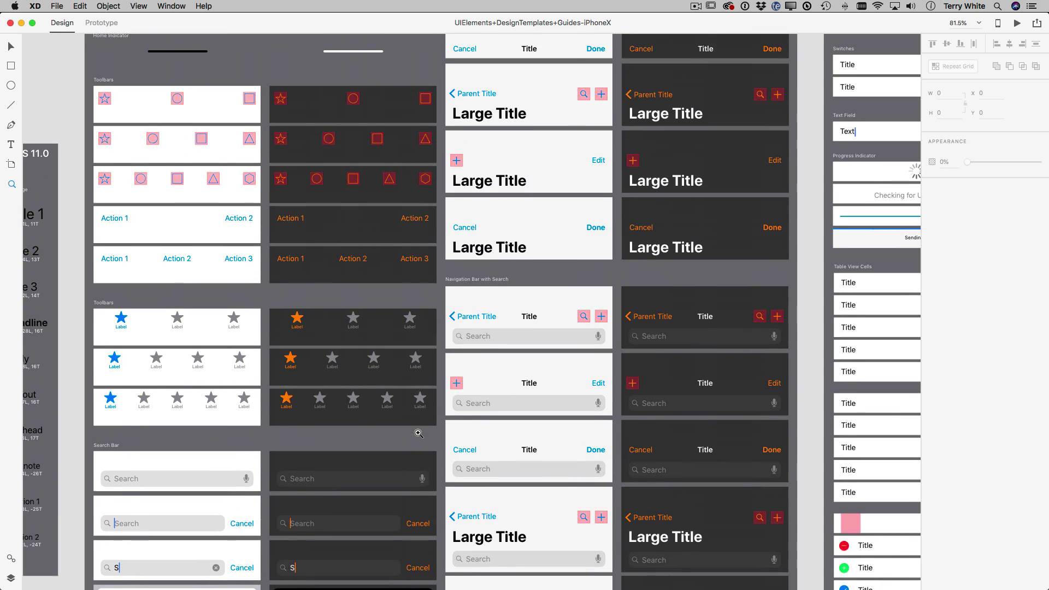
pyautogui.hscroll(-8, 418, 433)
pyautogui.hscroll(-5, 418, 433)
pyautogui.scroll(-15, 419, 433)
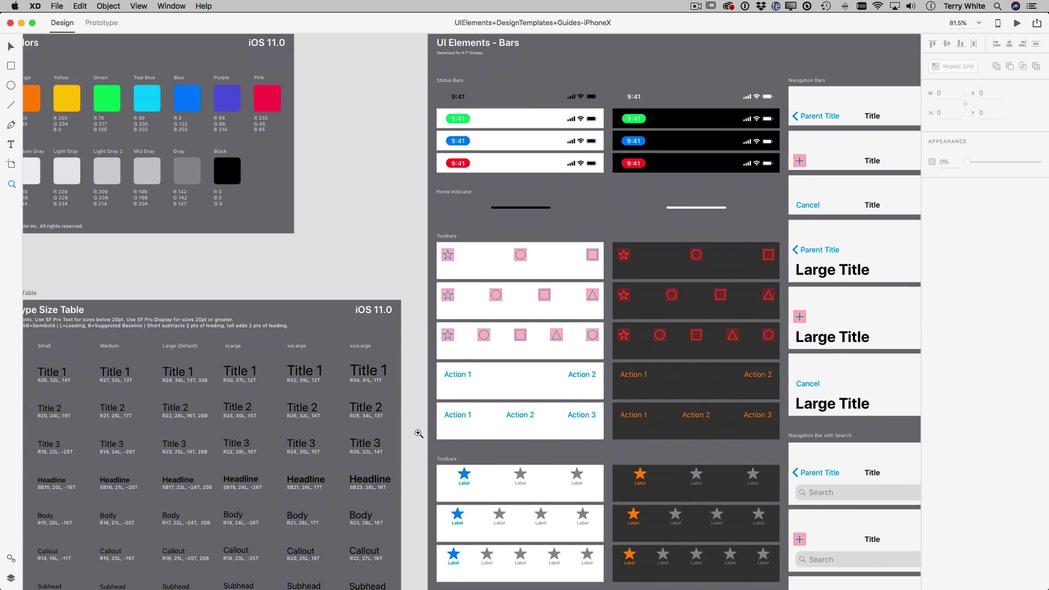
pyautogui.scroll(-20, 418, 434)
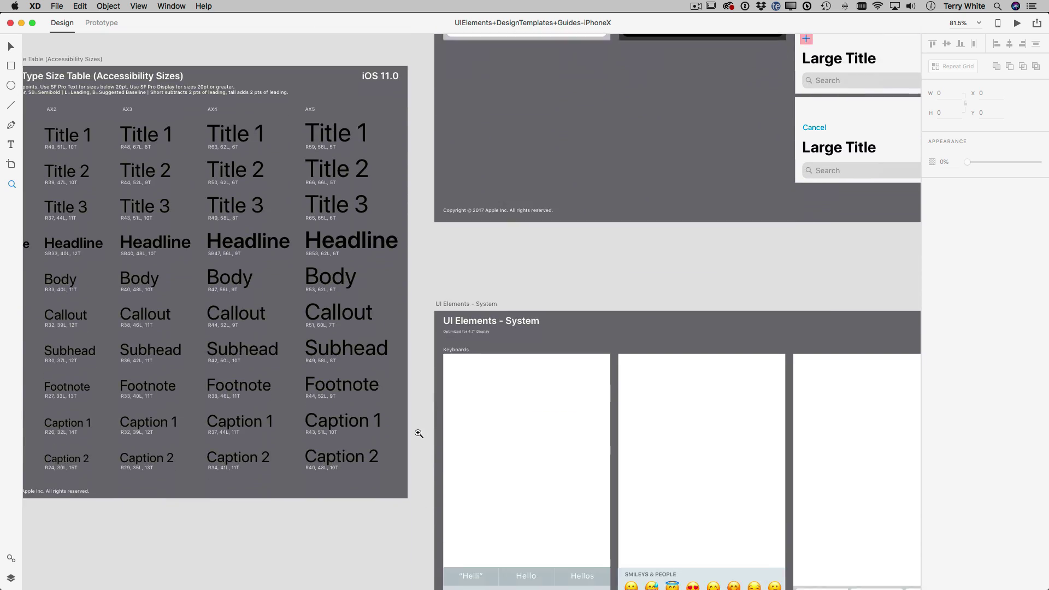
pyautogui.scroll(-12, 418, 433)
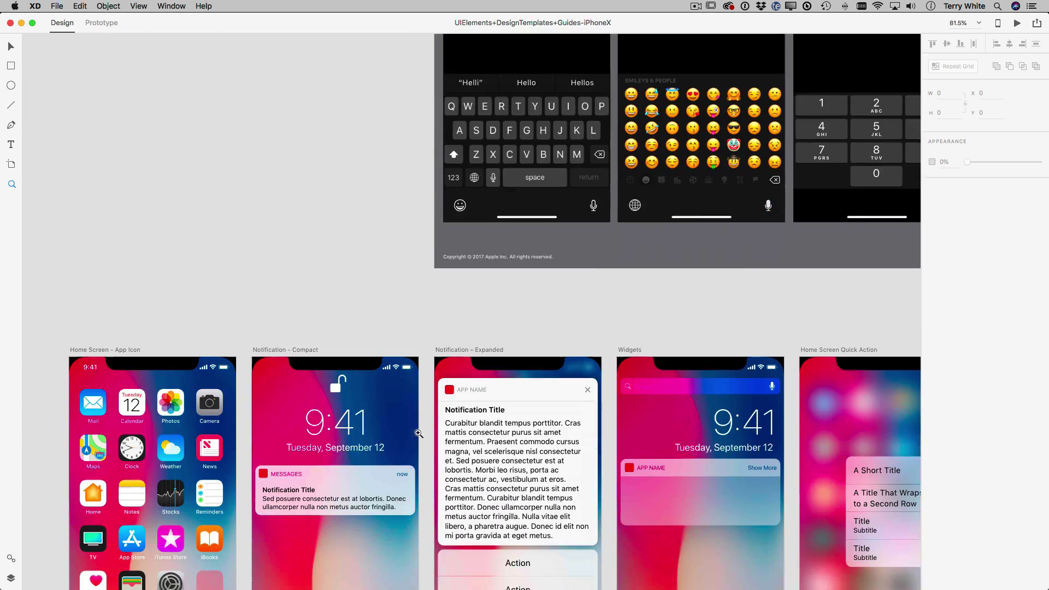
pyautogui.hscroll(20, 471, 408)
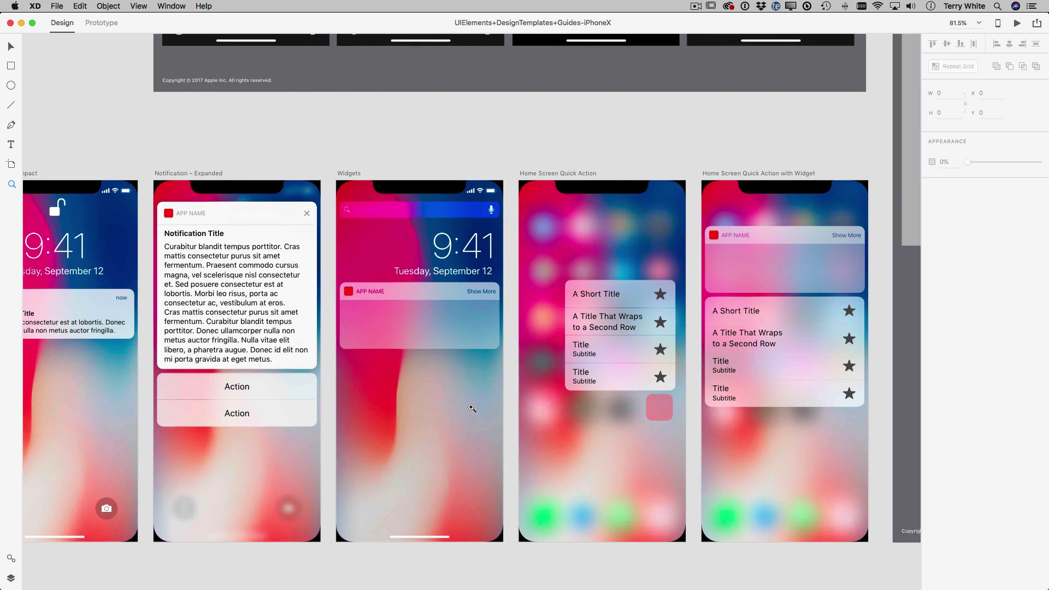
pyautogui.scroll(20, 472, 407)
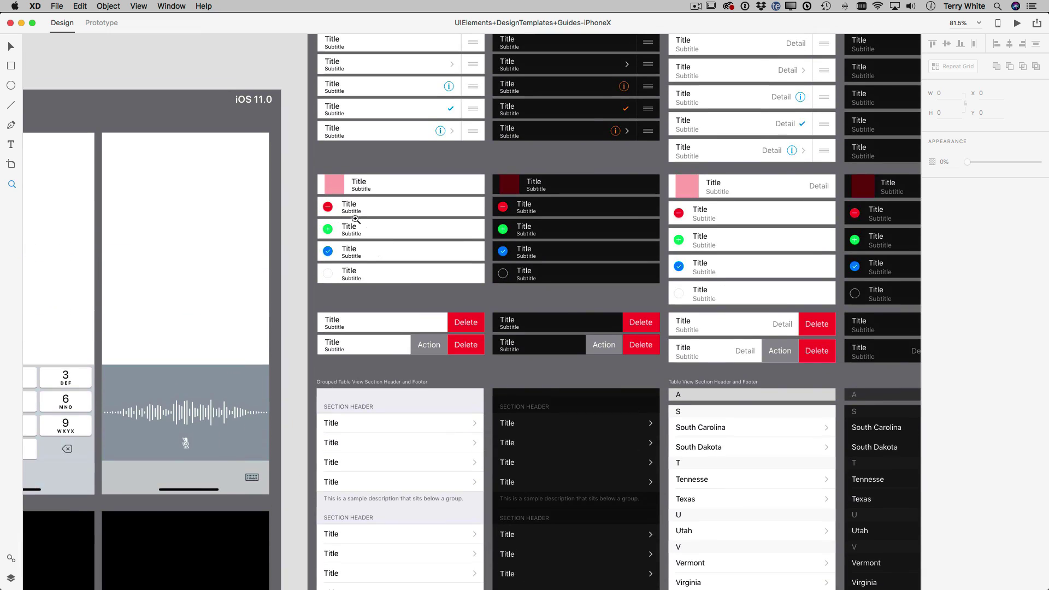
# Select the Title text in the dark table row with the red remove icon for editing, and exit text editing.
pyautogui.click(10, 46)
pyautogui.click(349, 207)
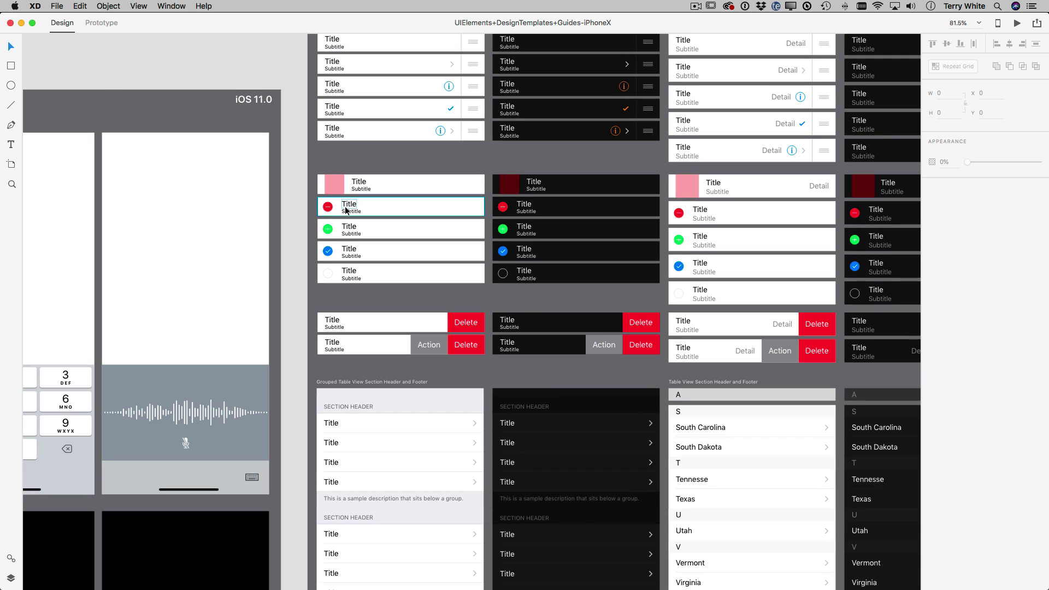
pyautogui.click(528, 210)
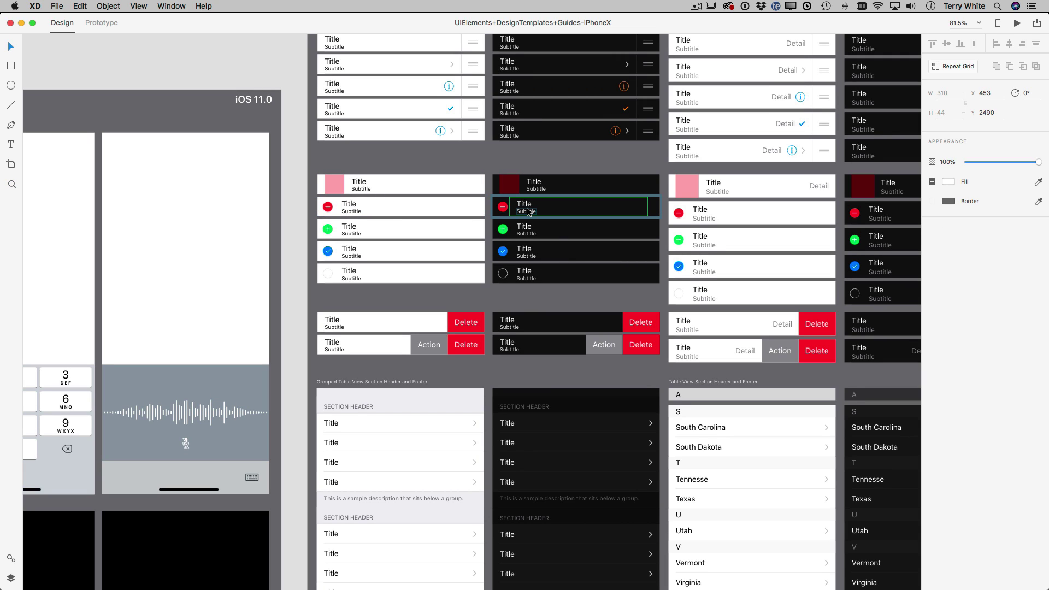
pyautogui.doubleClick(526, 205)
pyautogui.doubleClick(526, 205)
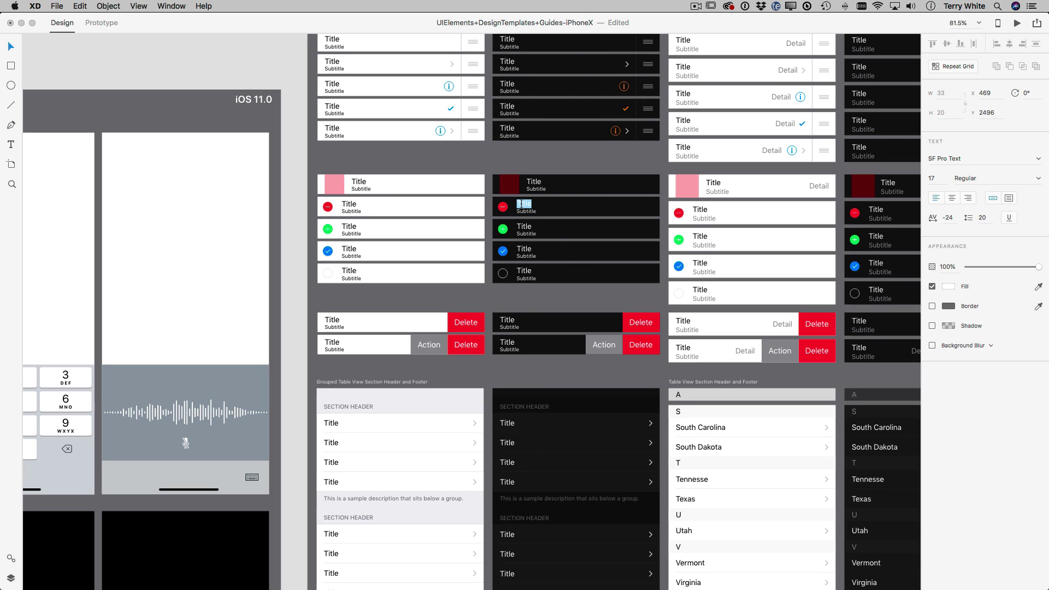
pyautogui.press('Escape')
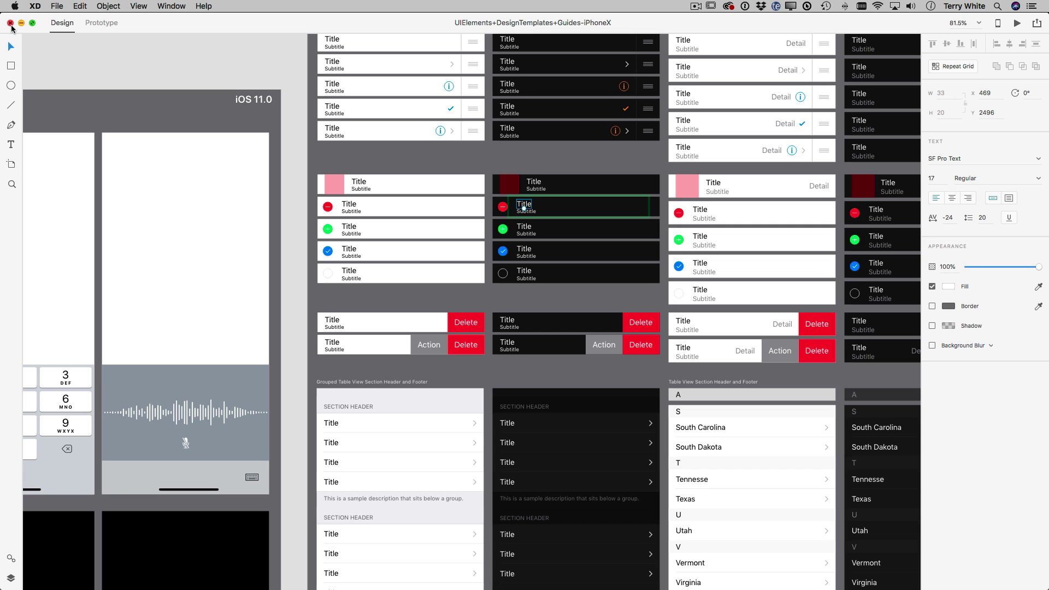
# Switch to Finder, return to the Demo folder, and preview PrismSite.psd from the PrismSiteDesign folder.
pyautogui.moveTo(189, 582)
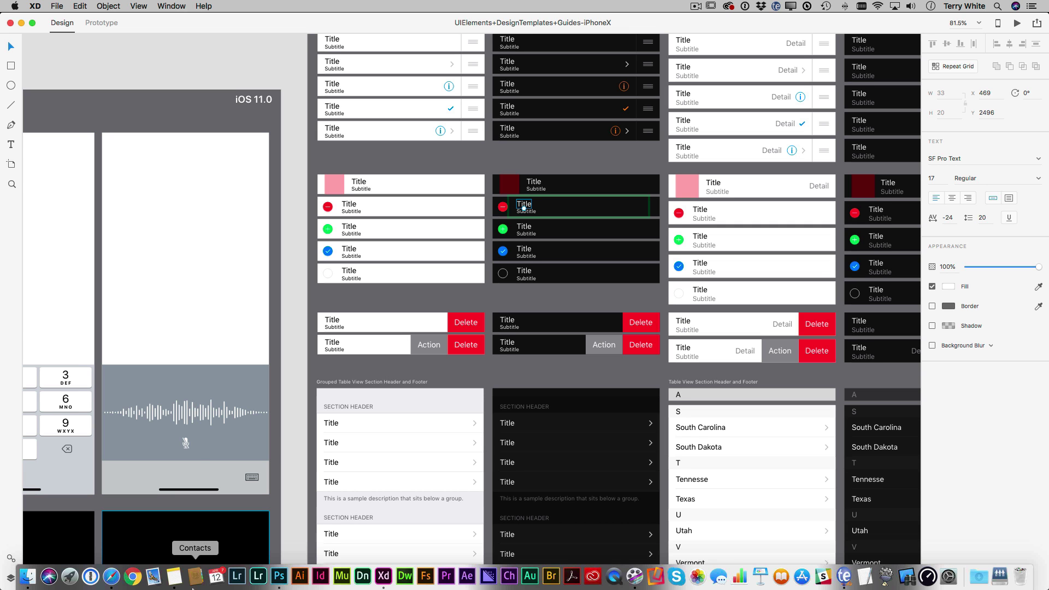
pyautogui.click(27, 577)
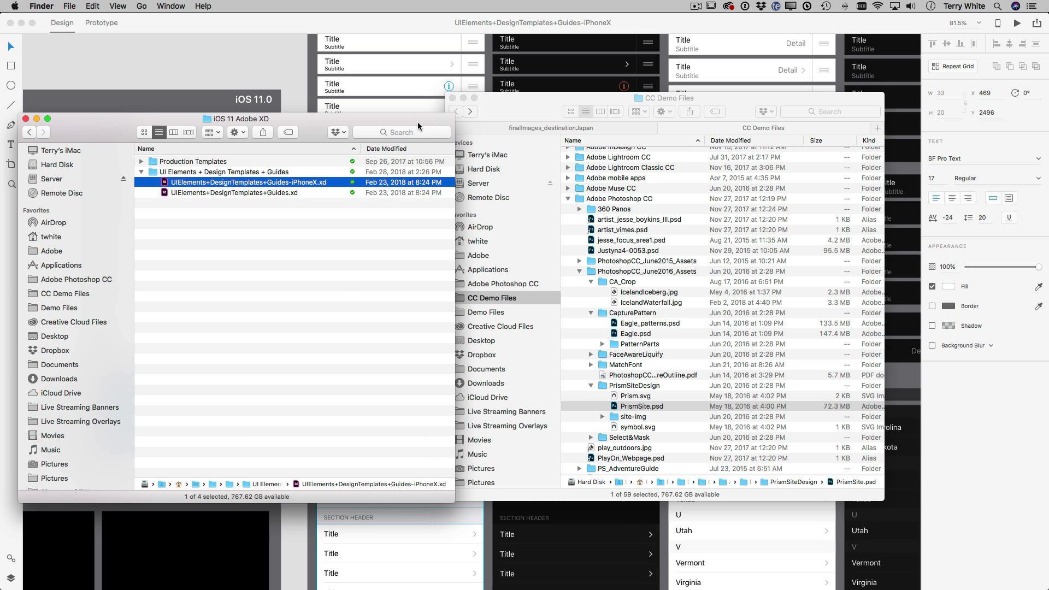
pyautogui.click(30, 132)
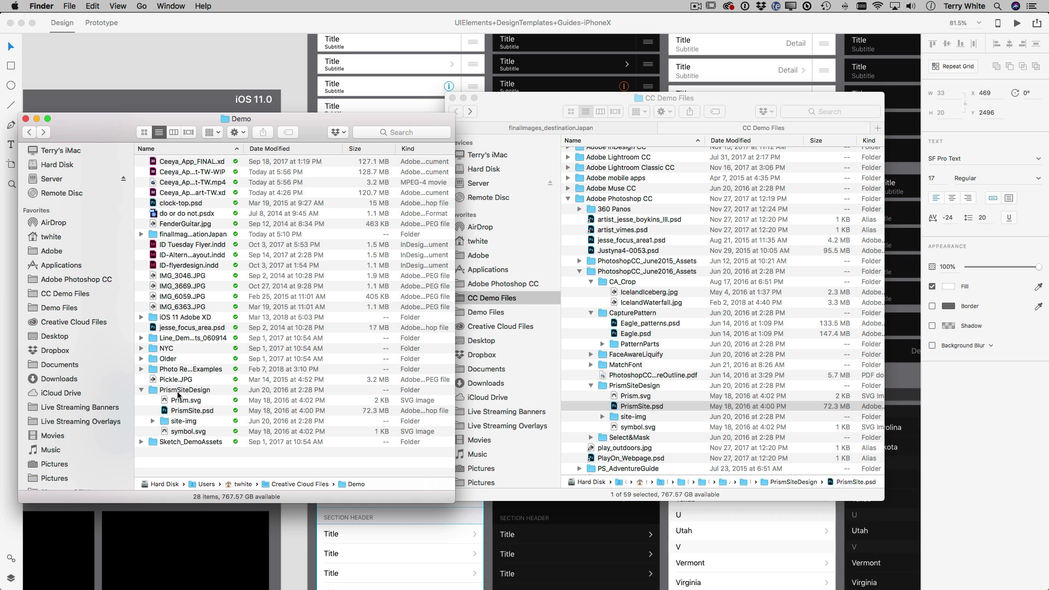
pyautogui.click(195, 413)
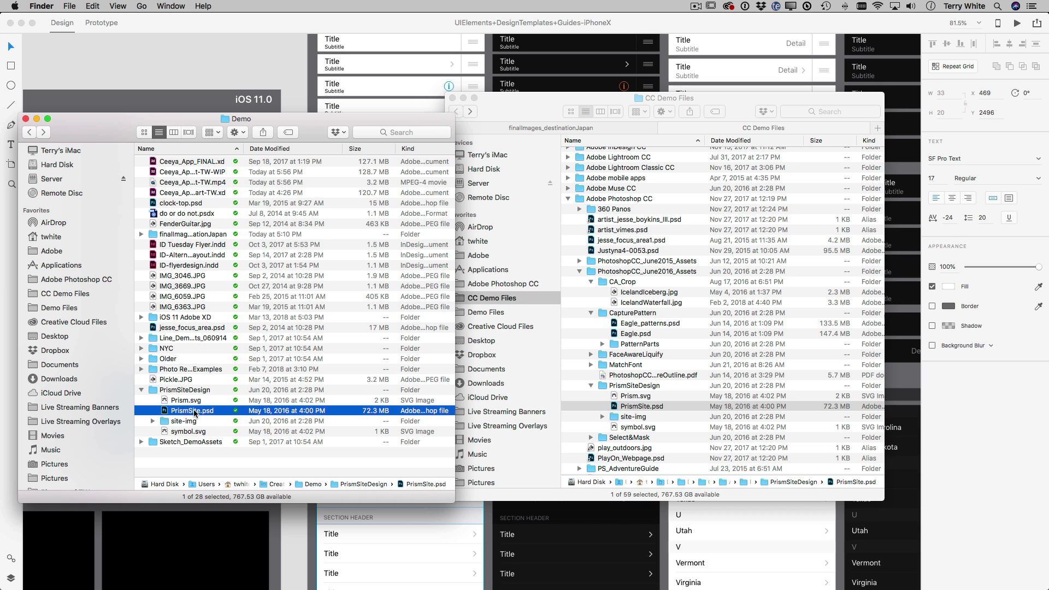
pyautogui.press('space')
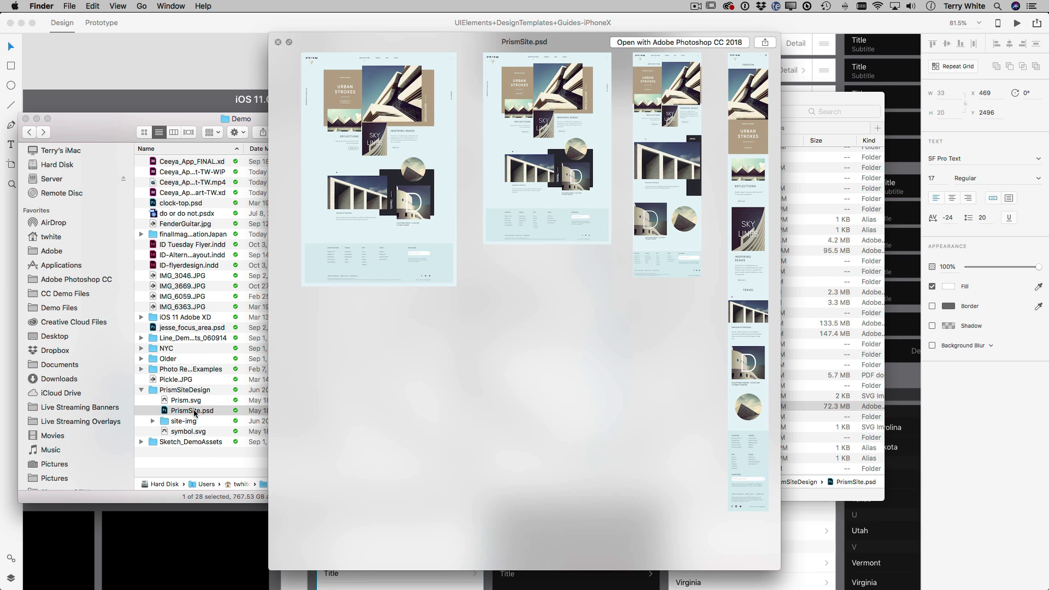
pyautogui.press('space')
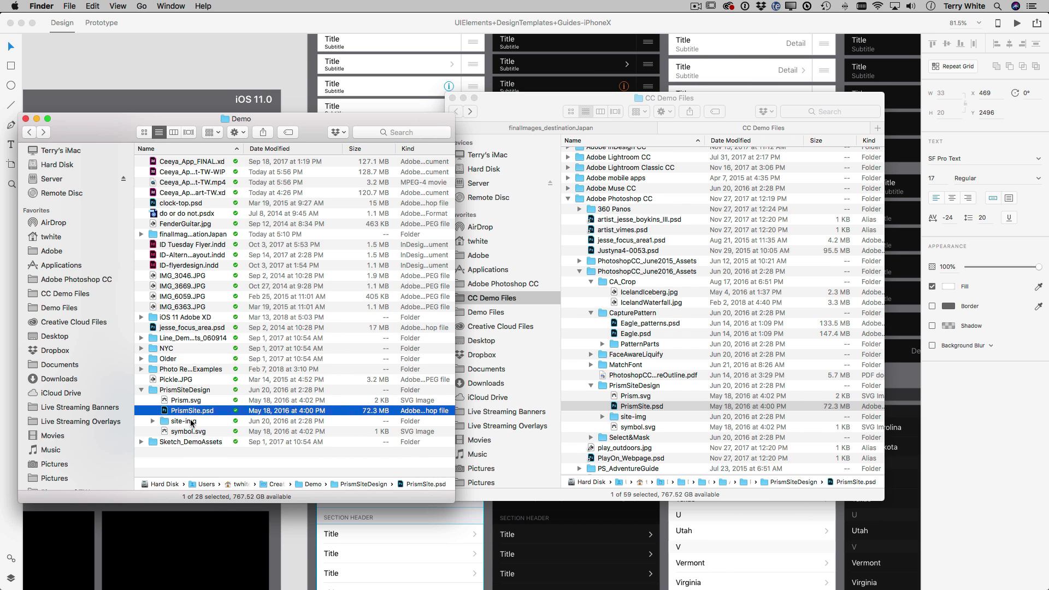
pyautogui.press('space')
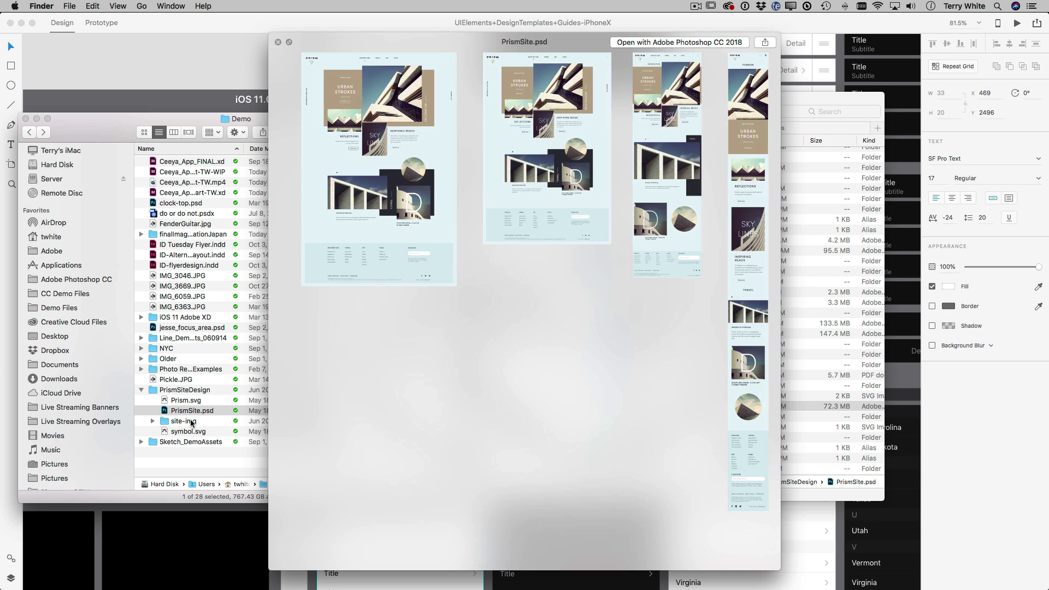
pyautogui.press('space')
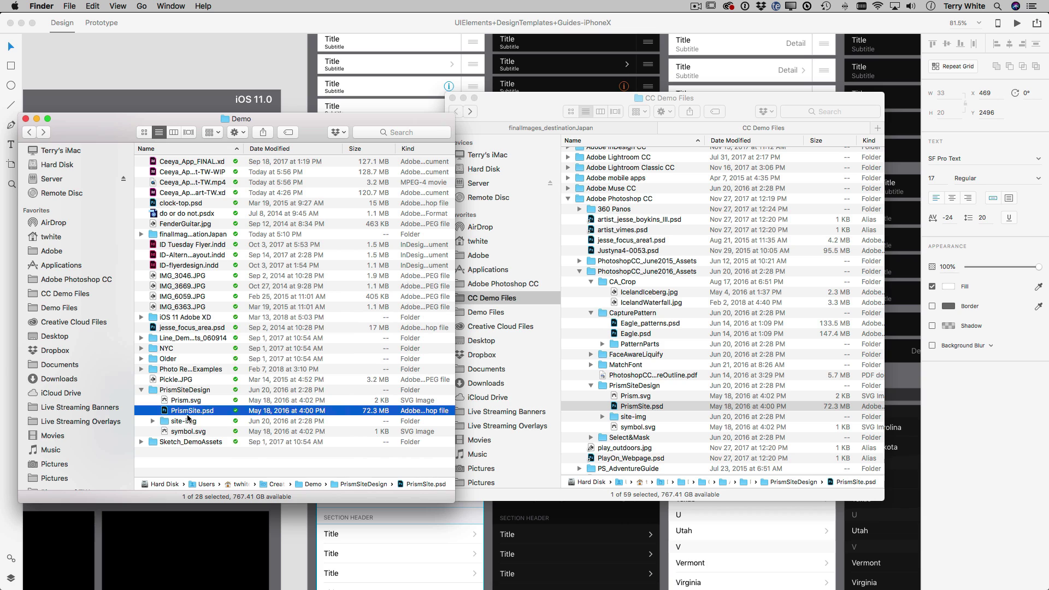
# Open PrismSite.psd from the PrismSiteDesign folder with Adobe XD CC.
pyautogui.rightClick(185, 417)
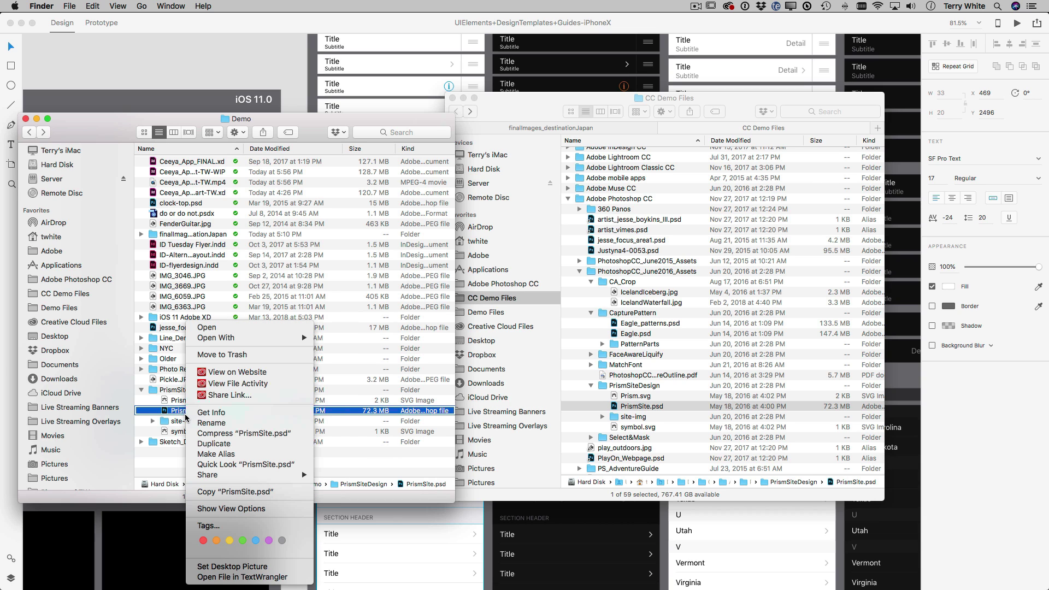
pyautogui.moveTo(232, 338)
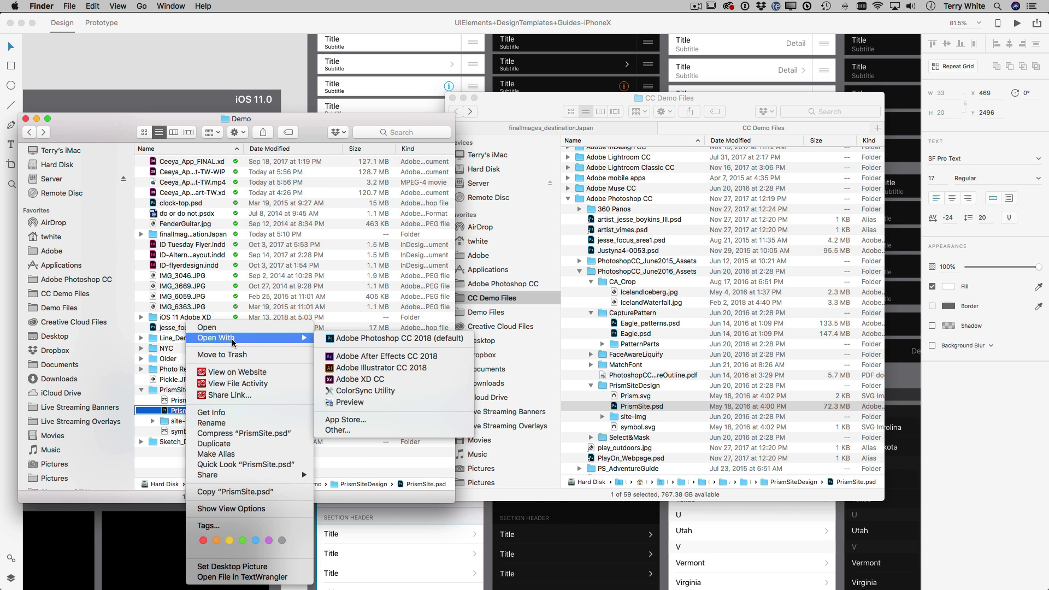
pyautogui.click(348, 381)
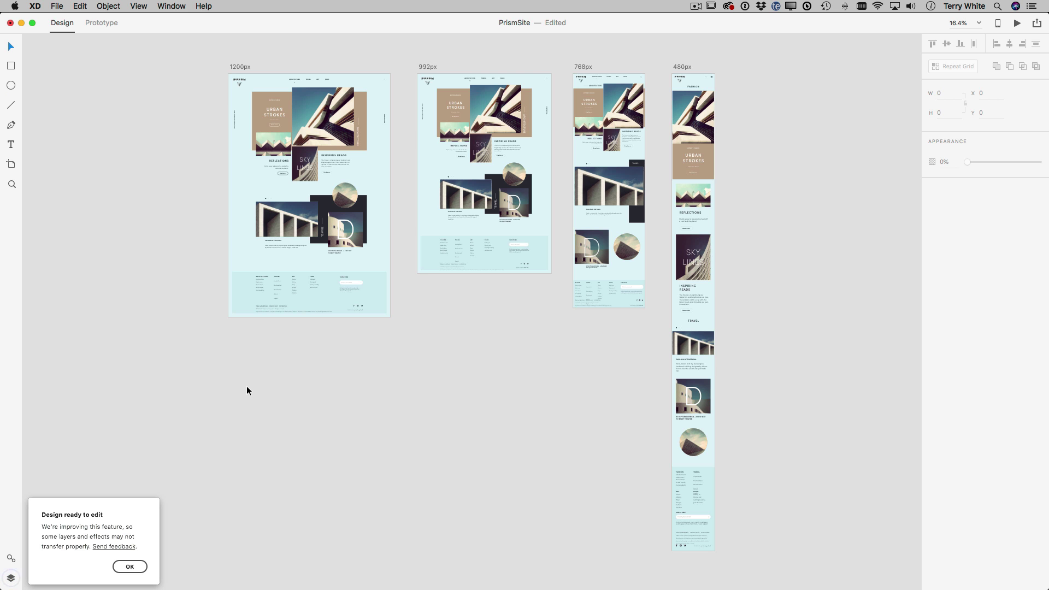
# Select the paragraph text under the REFLECTIONS heading on the 1200px artboard for editing.
pyautogui.press('z')
pyautogui.moveTo(295, 131); pyautogui.dragTo(370, 250)
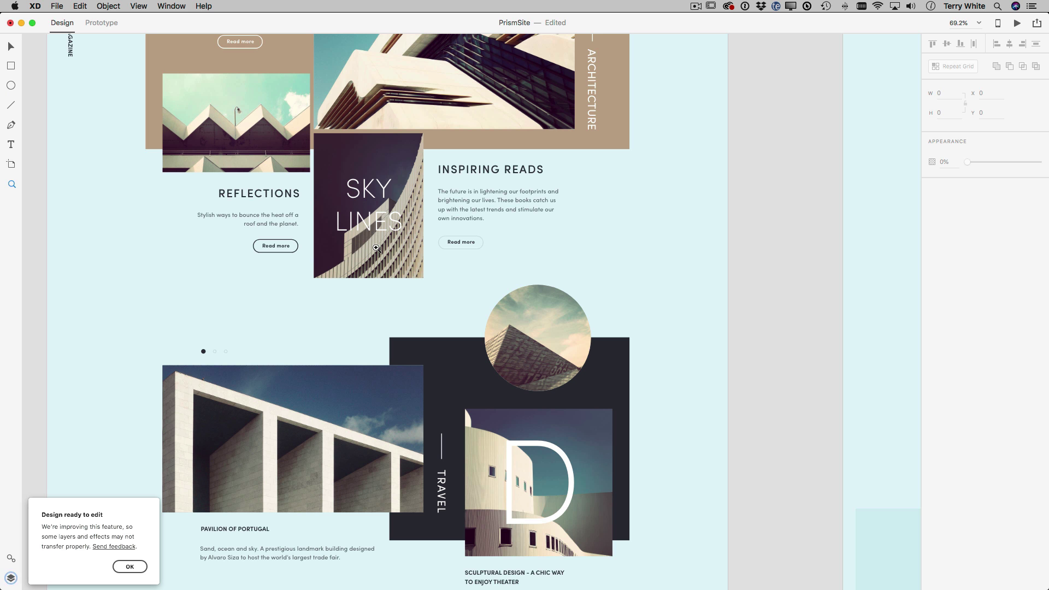
pyautogui.click(11, 46)
pyautogui.click(272, 244)
pyautogui.doubleClick(275, 228)
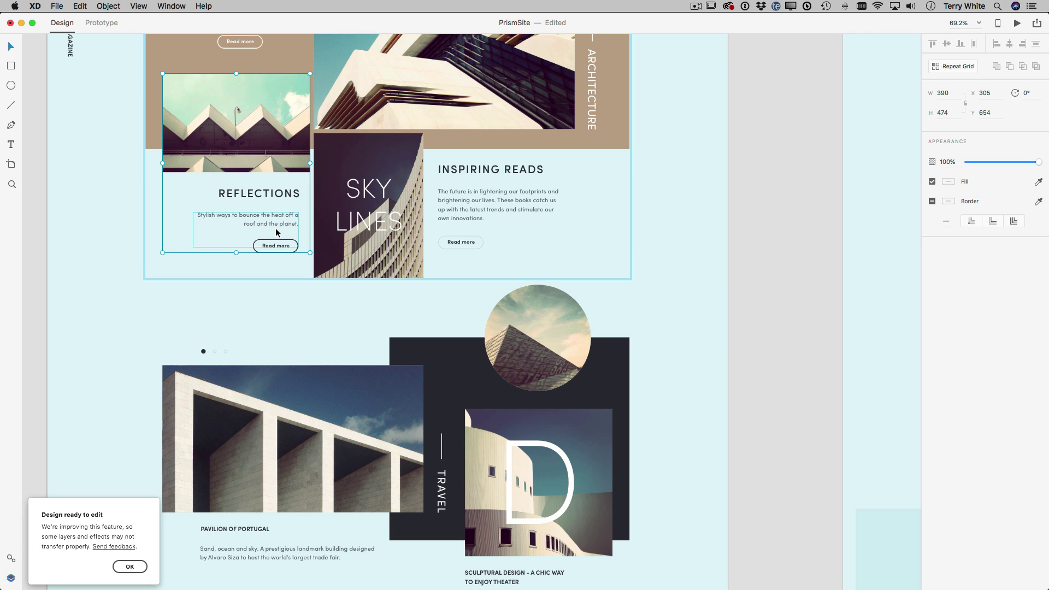
pyautogui.doubleClick(276, 224)
pyautogui.doubleClick(274, 222)
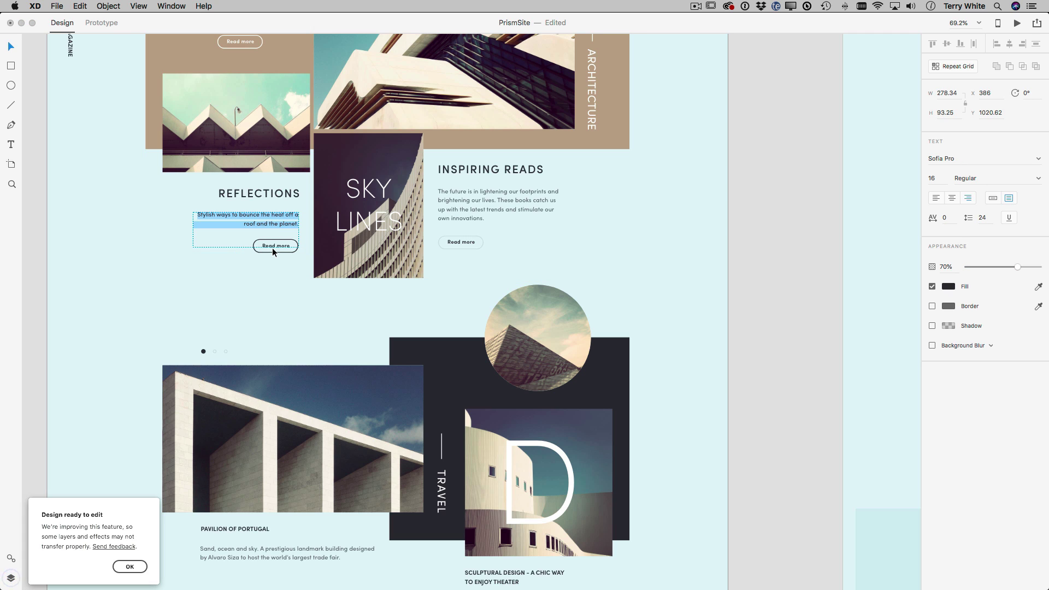
# Switch the PrismSite document to Prototype mode, dismiss the introduction, and bring the artboards into view.
pyautogui.click(98, 21)
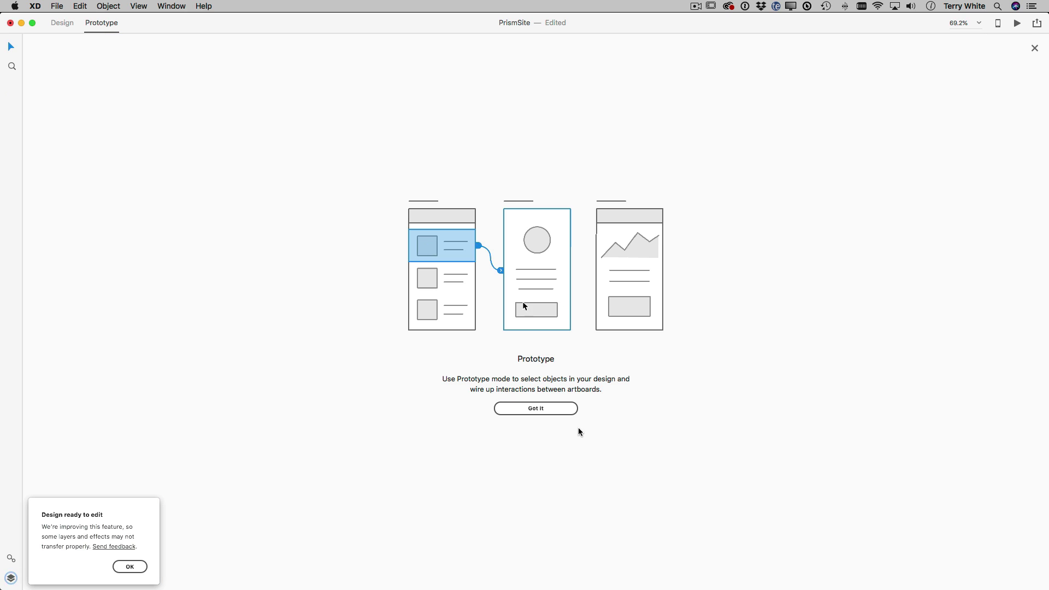
pyautogui.click(546, 408)
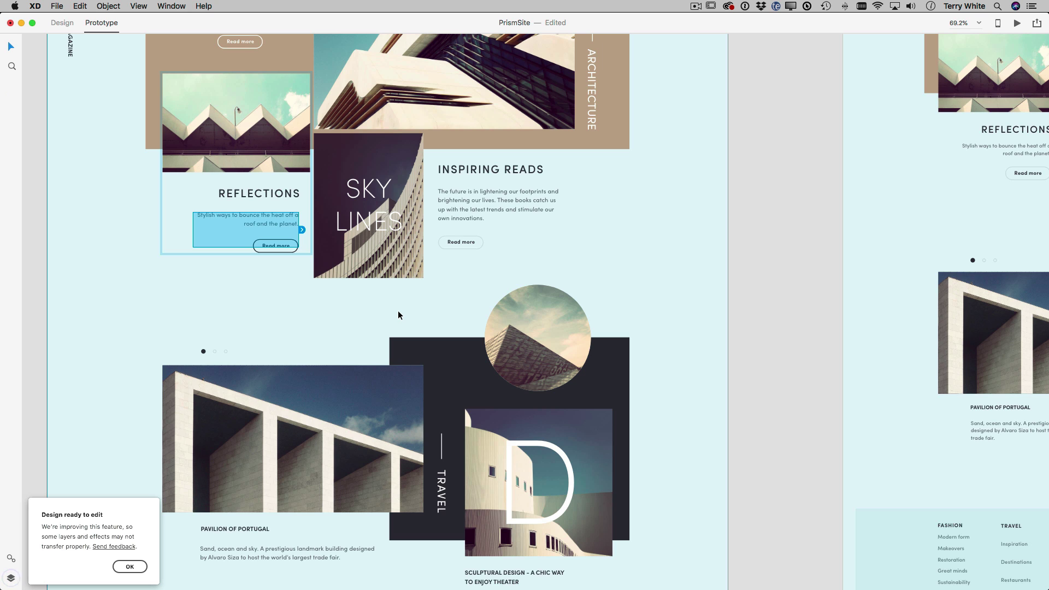
pyautogui.press('super+minus')
pyautogui.press('super+minus')
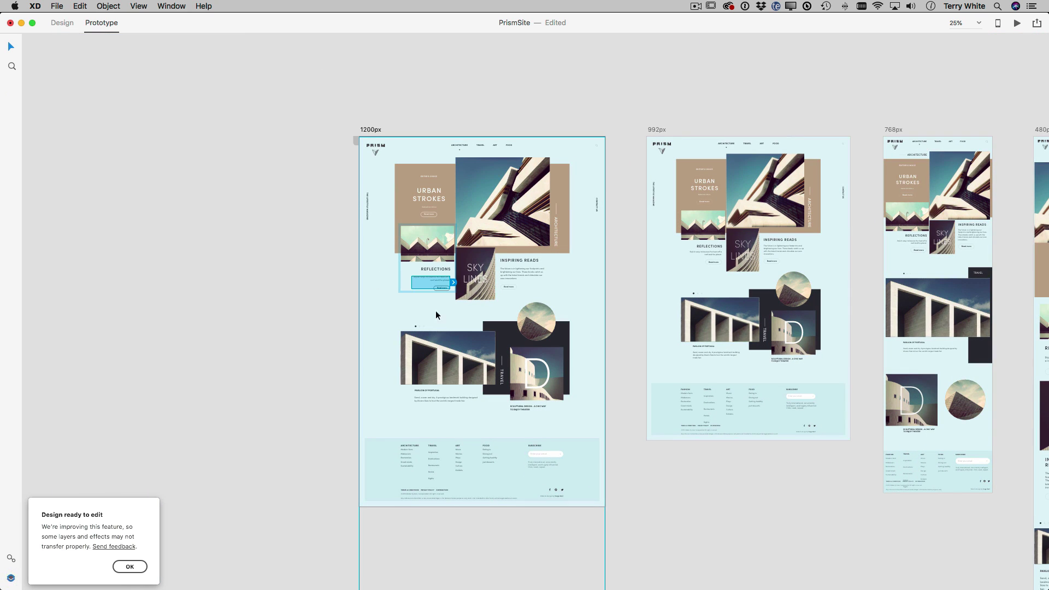
# Wire the whole 1200px artboard to the 992px artboard as its interaction target.
pyautogui.click(590, 203)
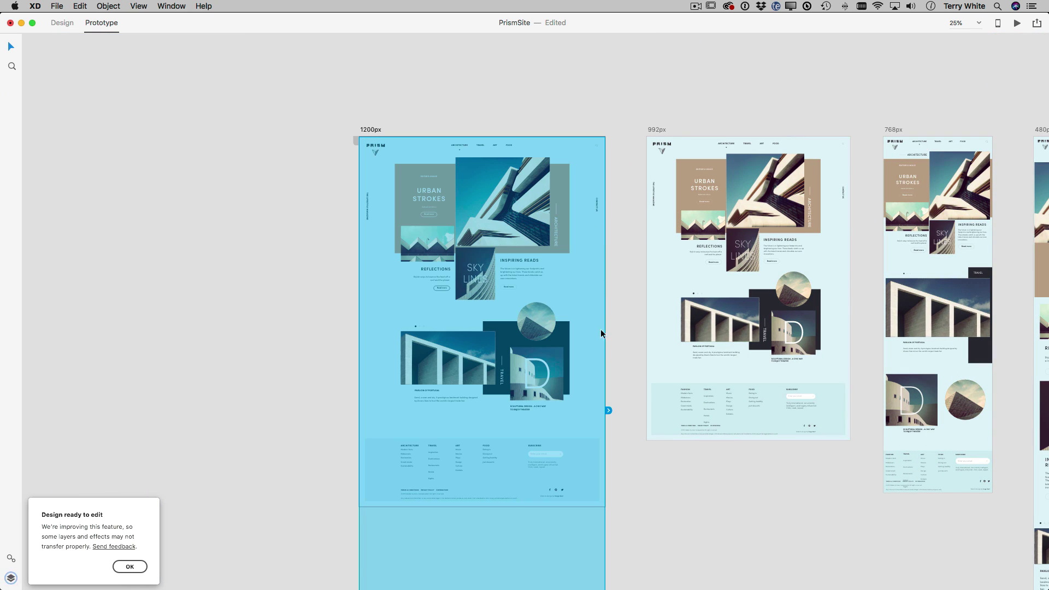
pyautogui.click(608, 409)
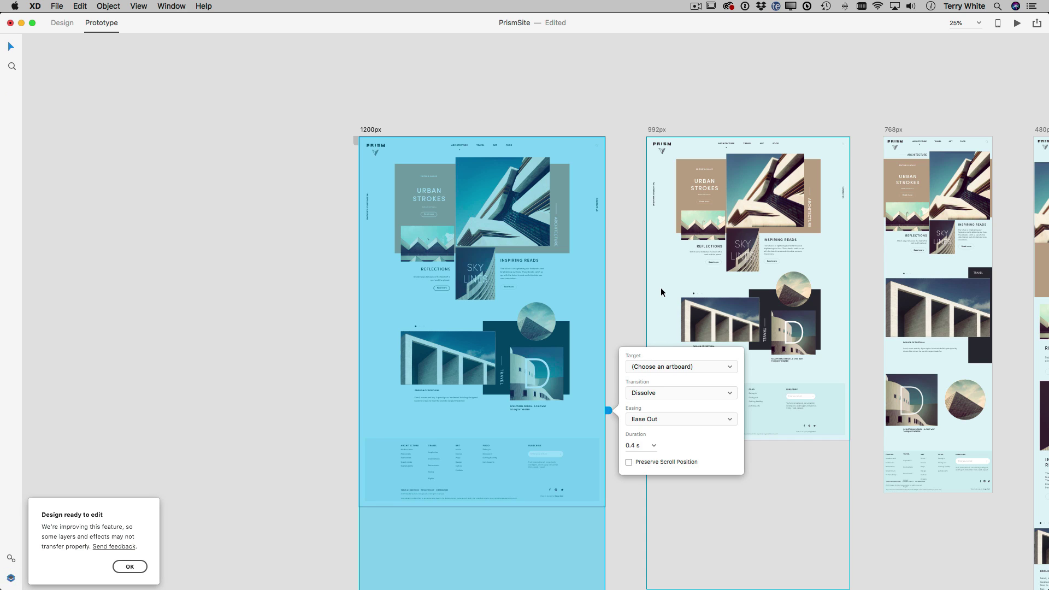
pyautogui.click(660, 289)
pyautogui.click(608, 404)
pyautogui.click(602, 404)
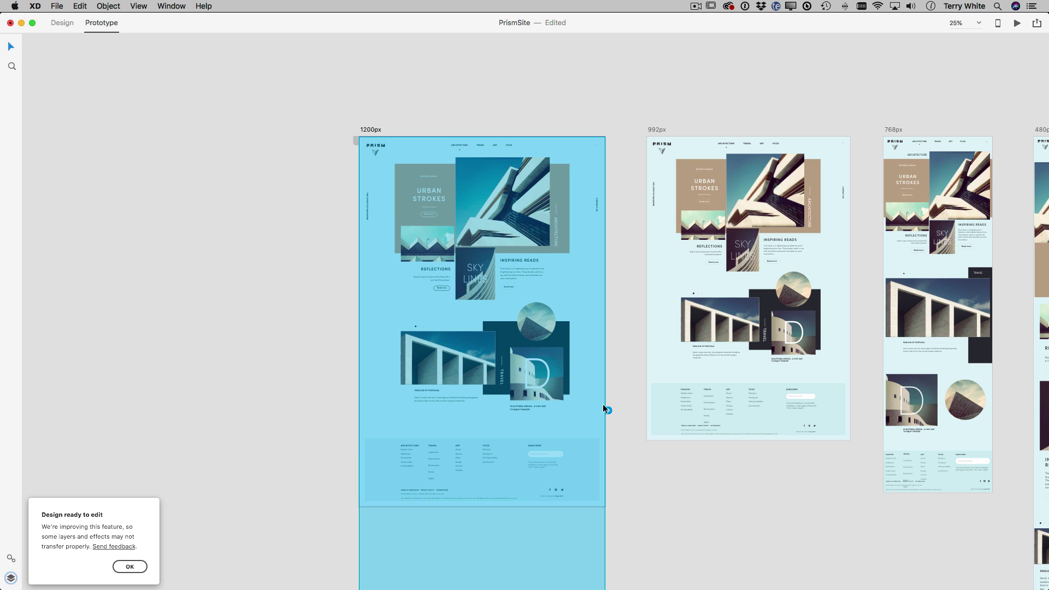
pyautogui.moveTo(608, 411); pyautogui.dragTo(664, 312)
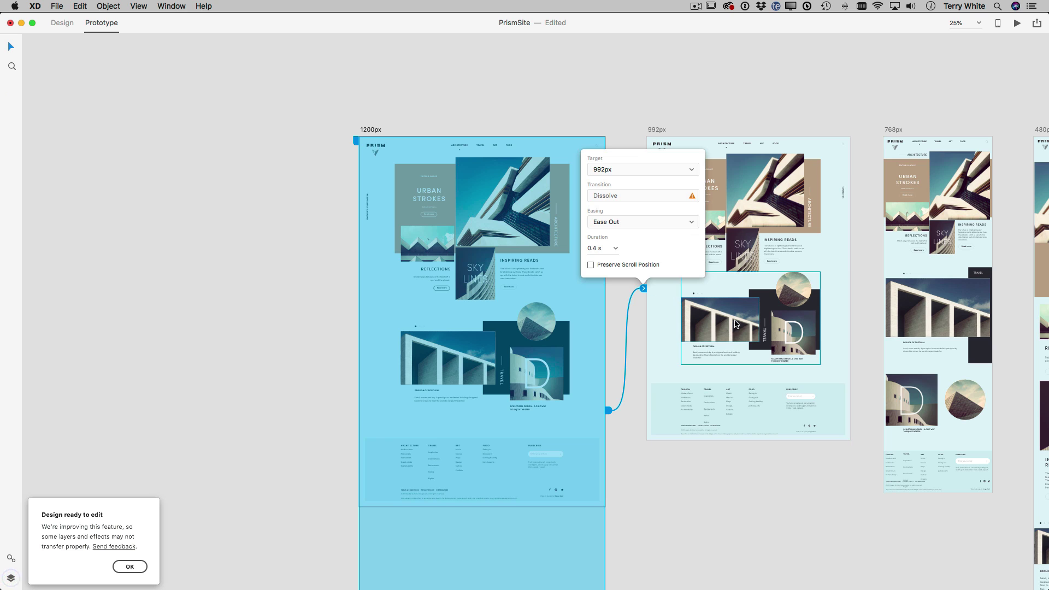
# Wire the whole 992px artboard to the 768px artboard, and deselect everything to show all four artboards.
pyautogui.click(846, 301)
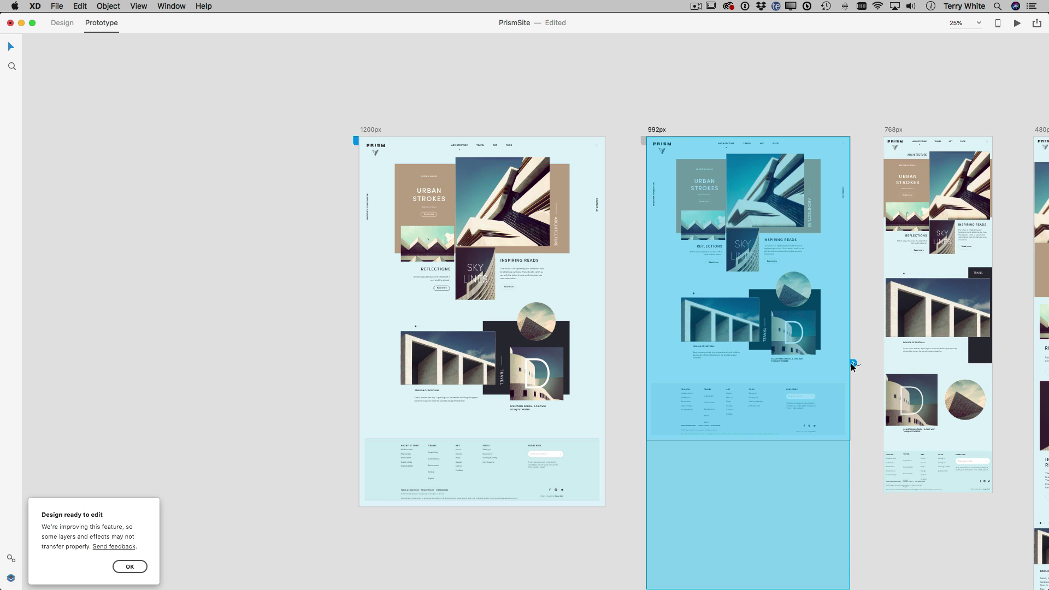
pyautogui.moveTo(853, 363); pyautogui.dragTo(907, 343)
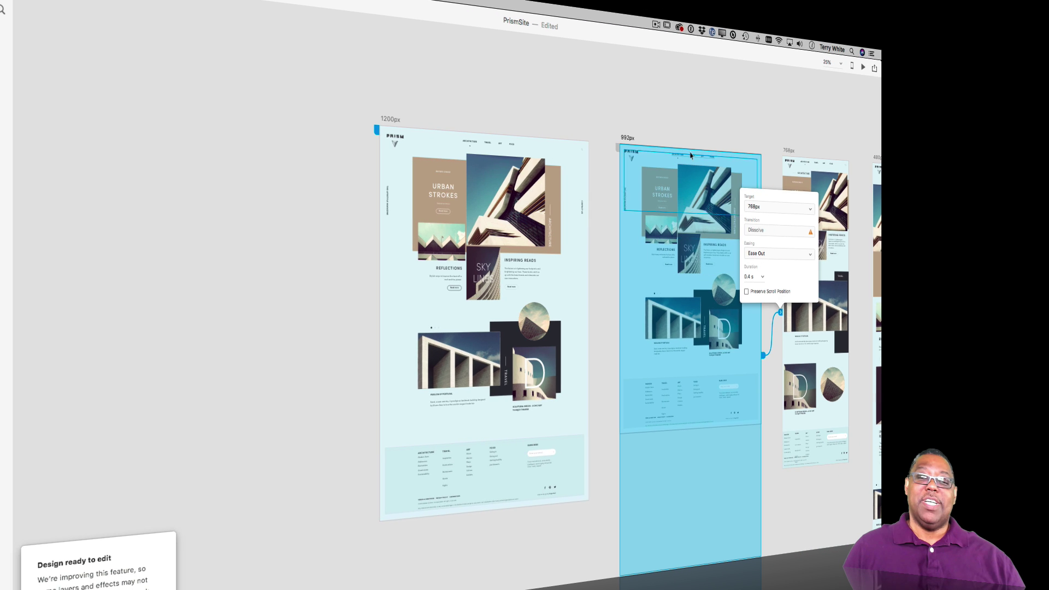
pyautogui.click(633, 118)
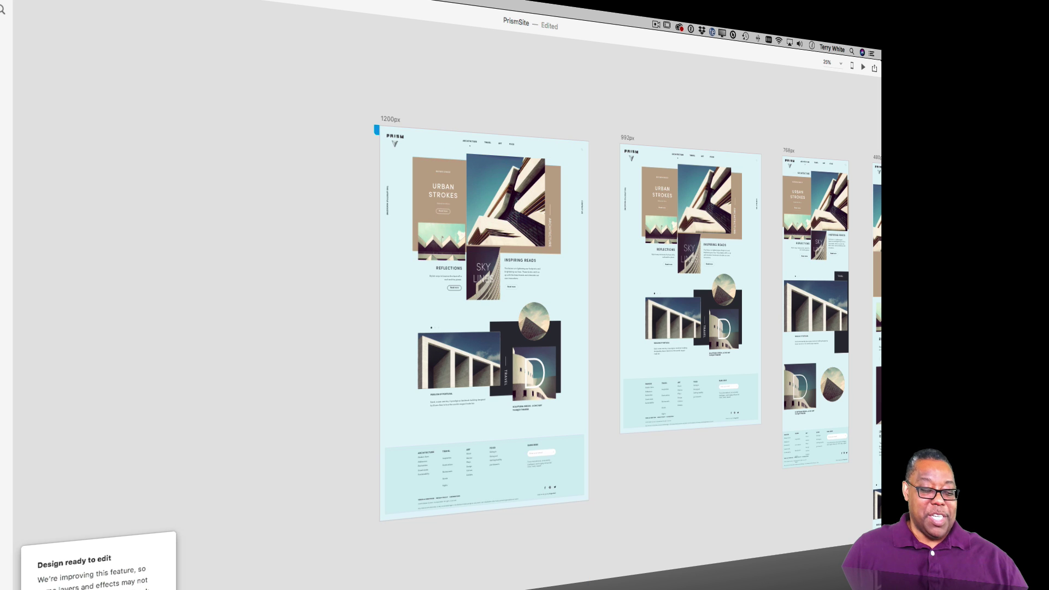
pyautogui.click(141, 589)
pyautogui.hscroll(5, 255, 538)
pyautogui.scroll(-2, 255, 538)
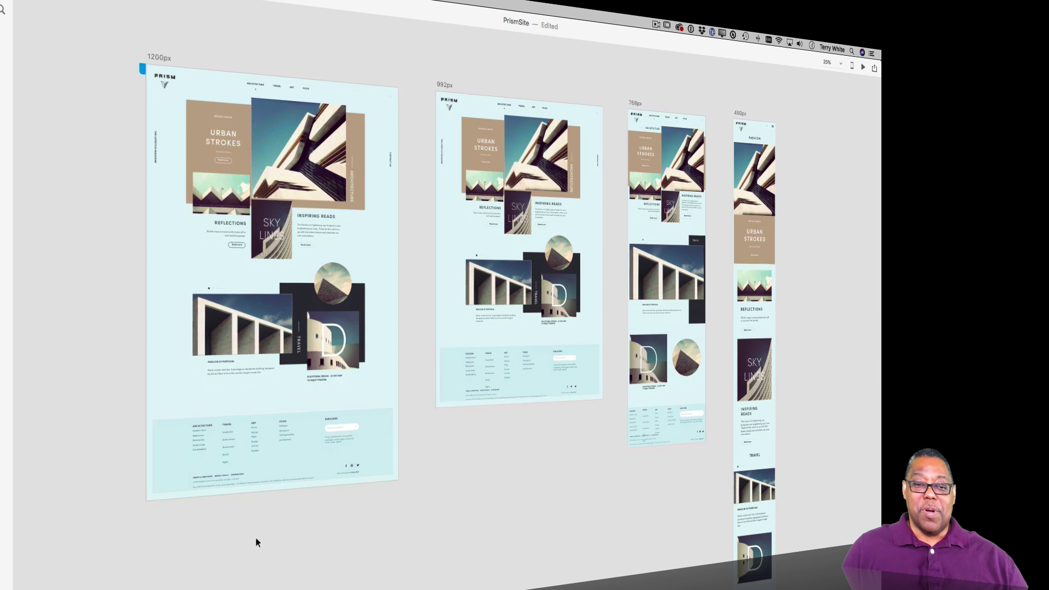